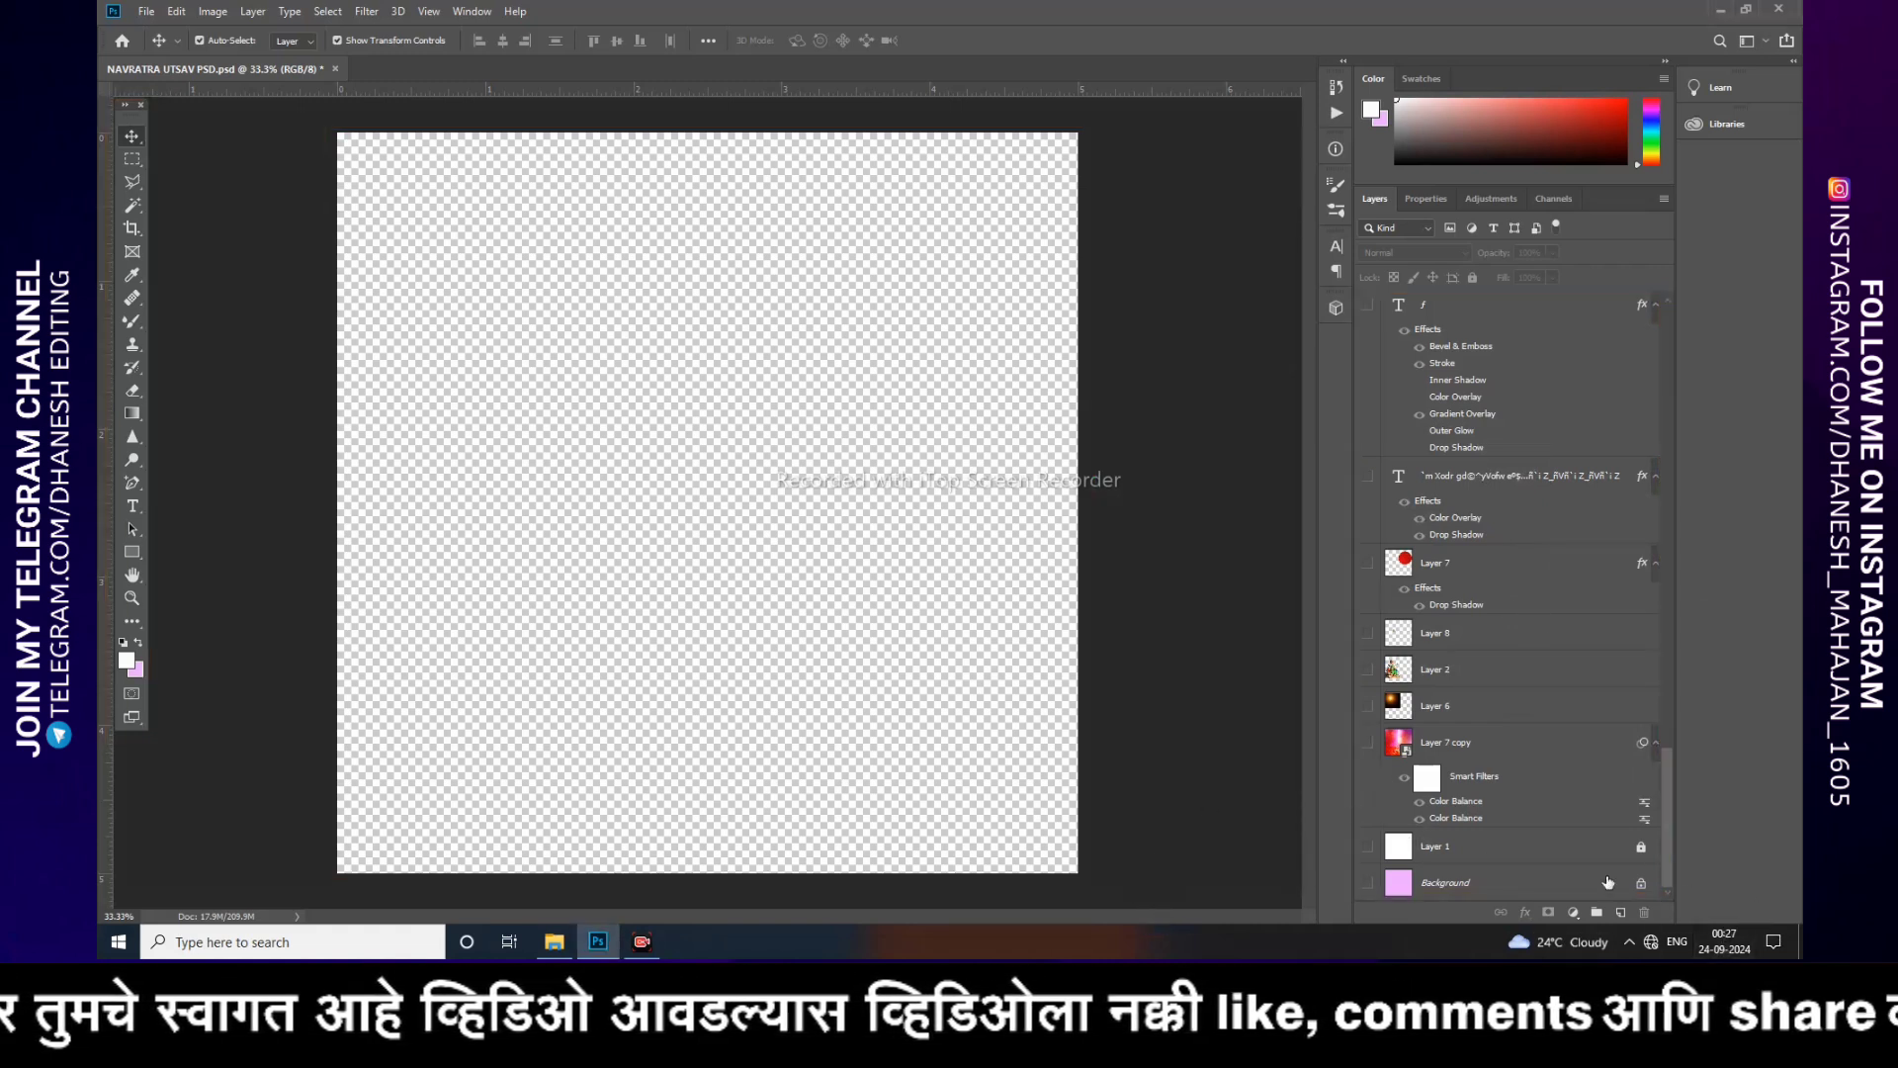
Step: Turn on the Background, Layer 1, Layer 7 copy and Layer 6 layers, leaving Layer 6 selected
scroll(1482, 660, "up", 3)
scroll(1483, 661, "up", 15)
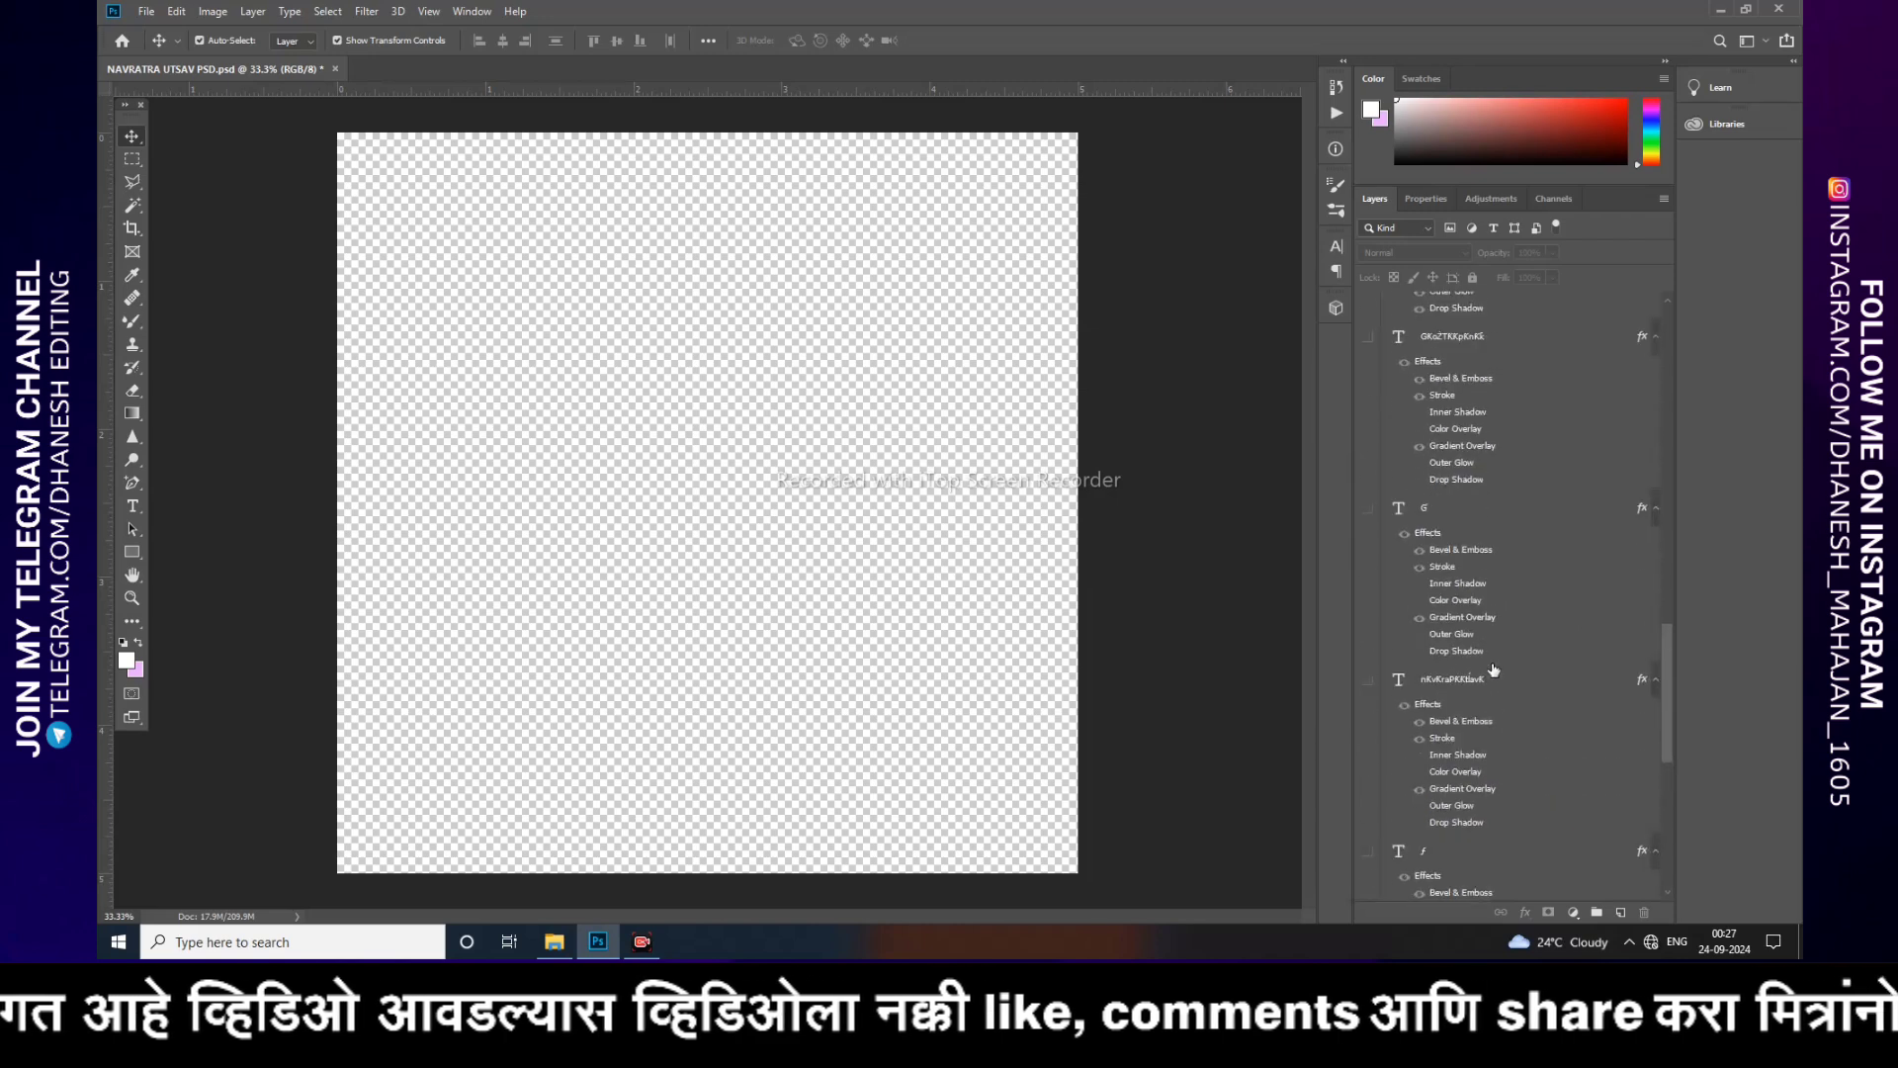
scroll(1483, 673, "up", 10)
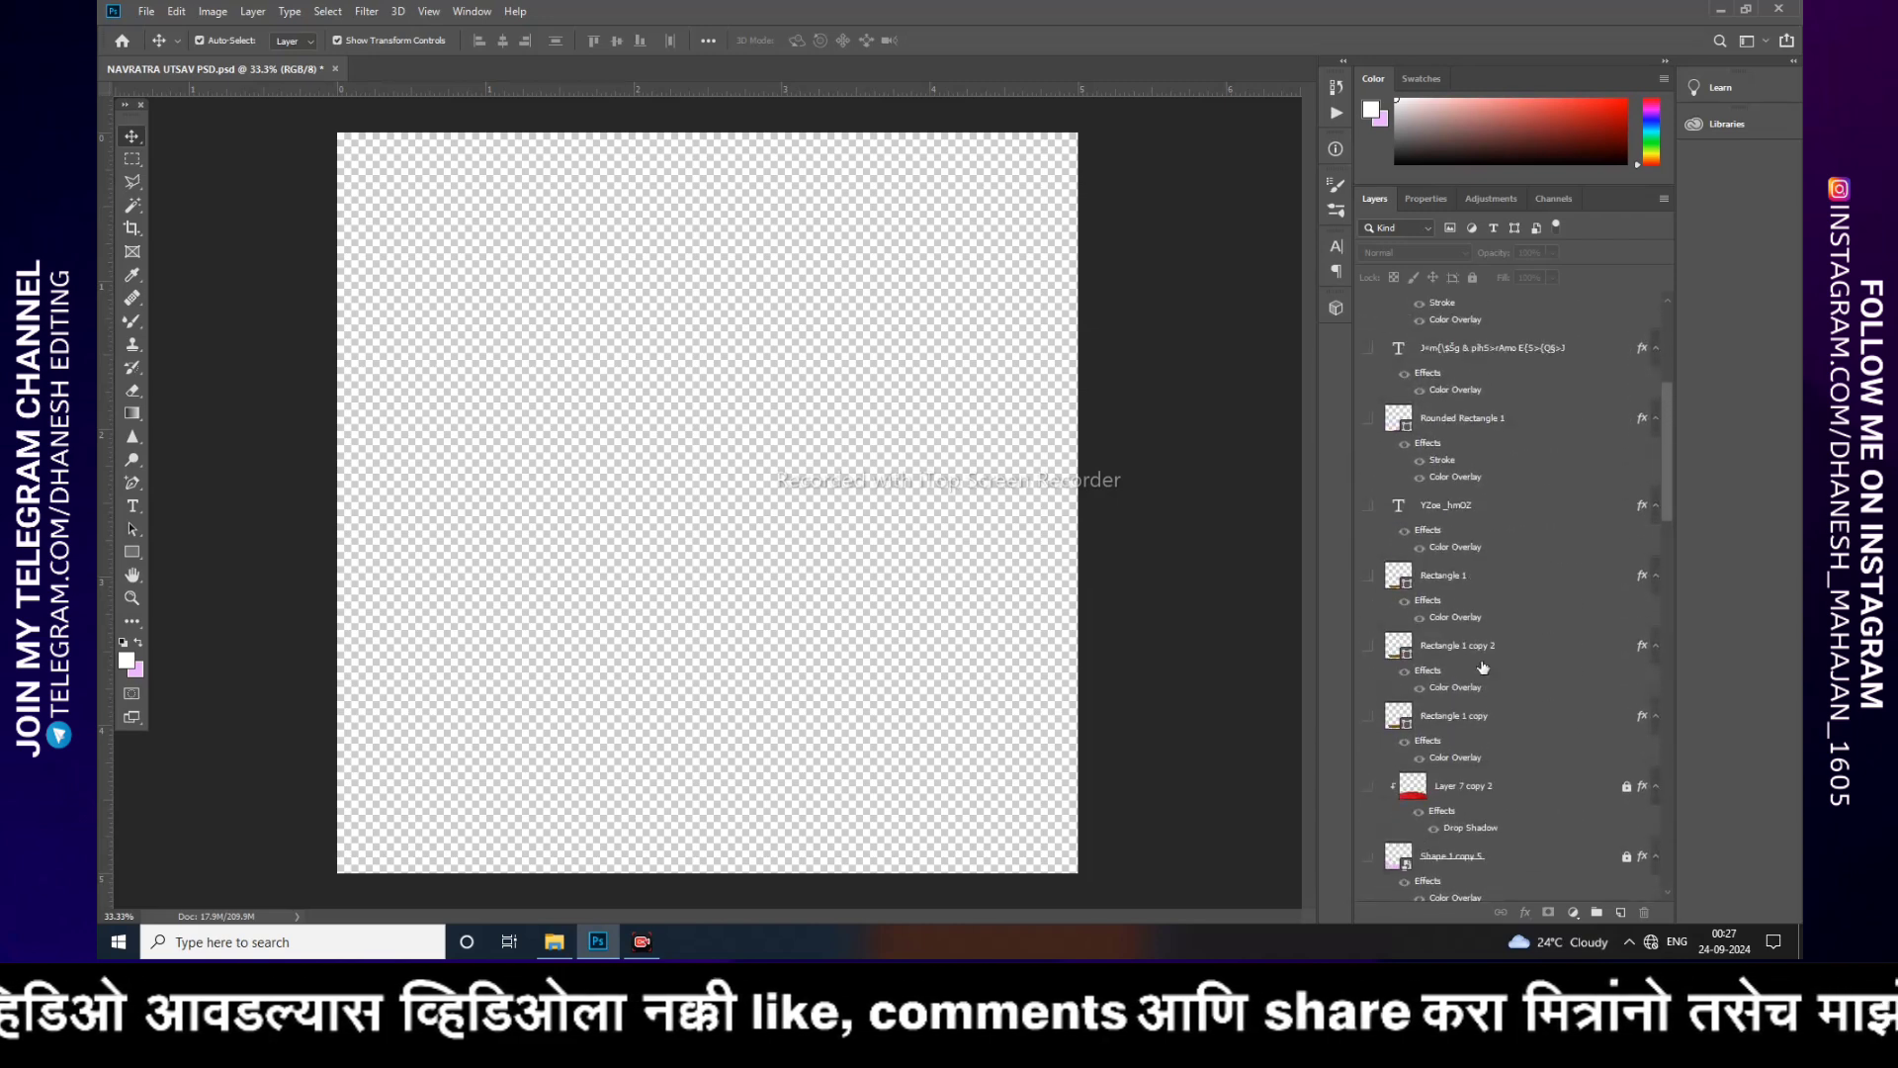
scroll(1477, 631, "down", 15)
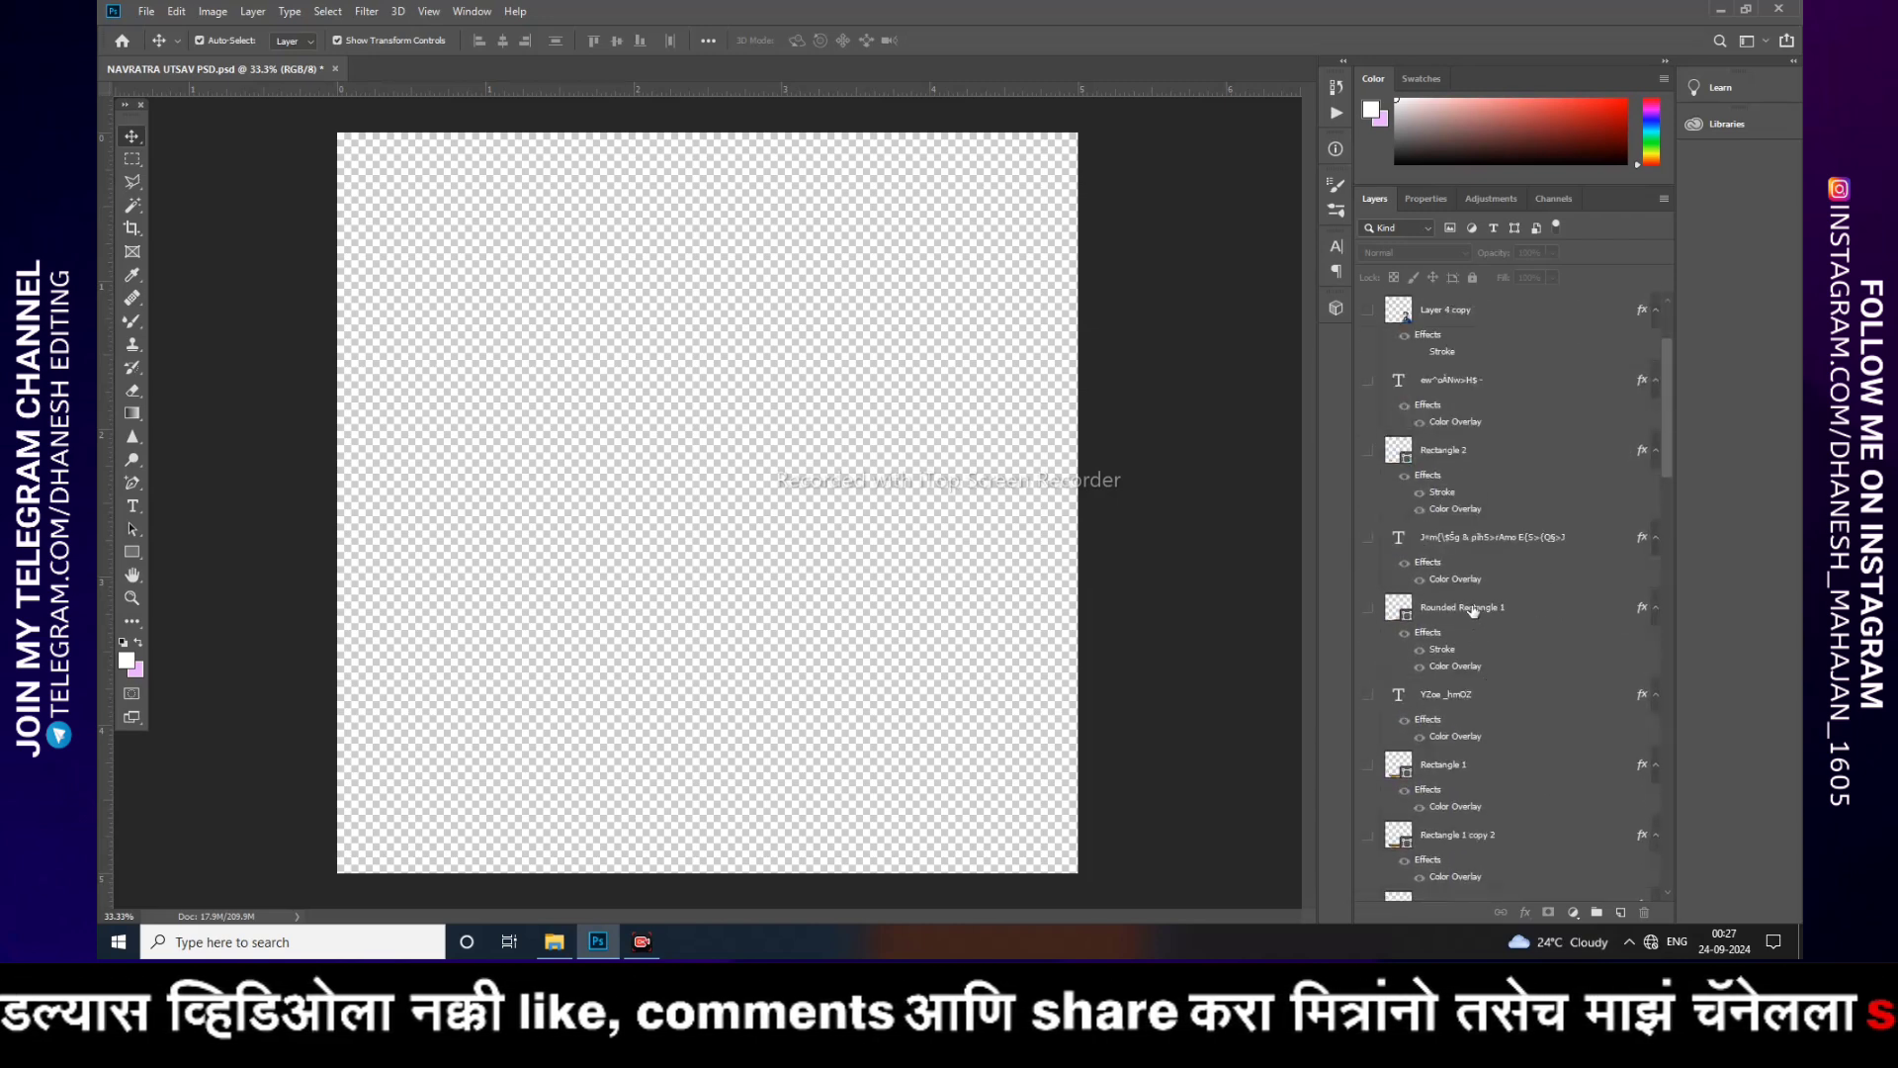
scroll(1466, 620, "down", 15)
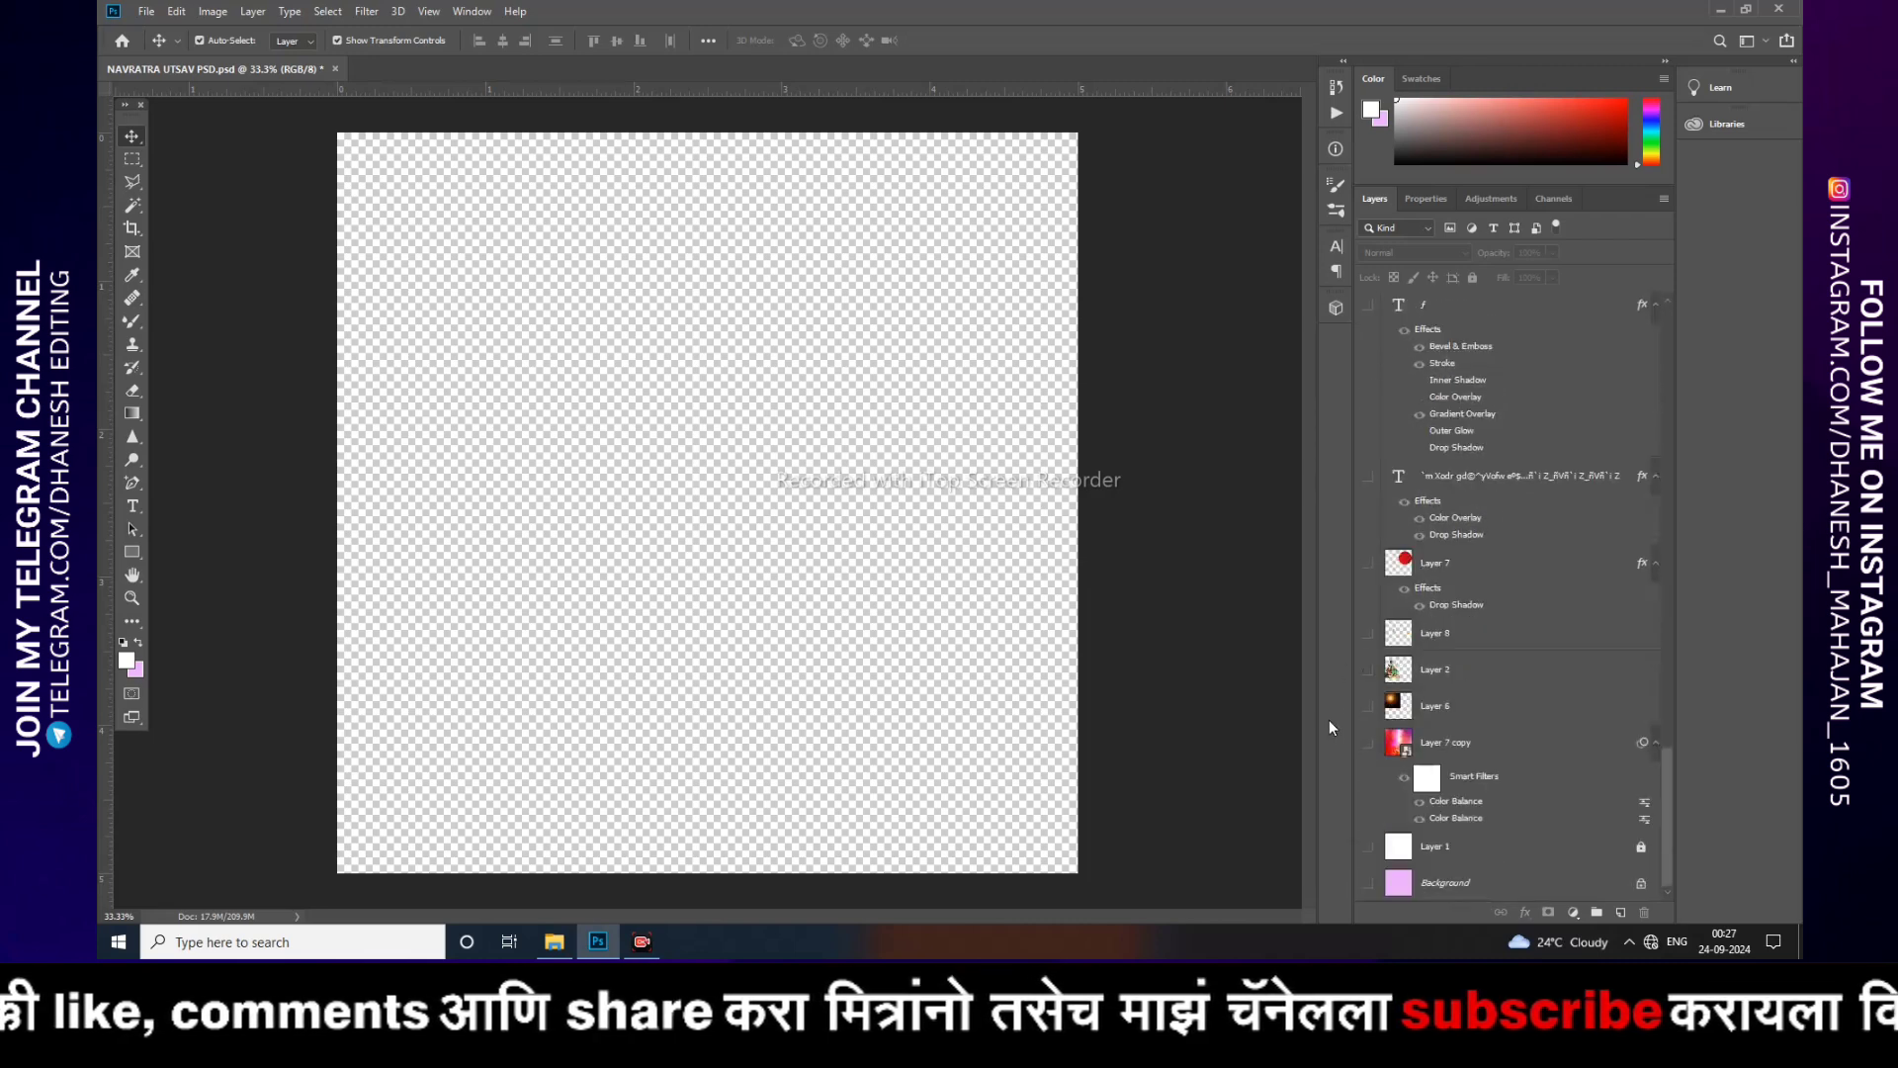
left_click(1368, 882)
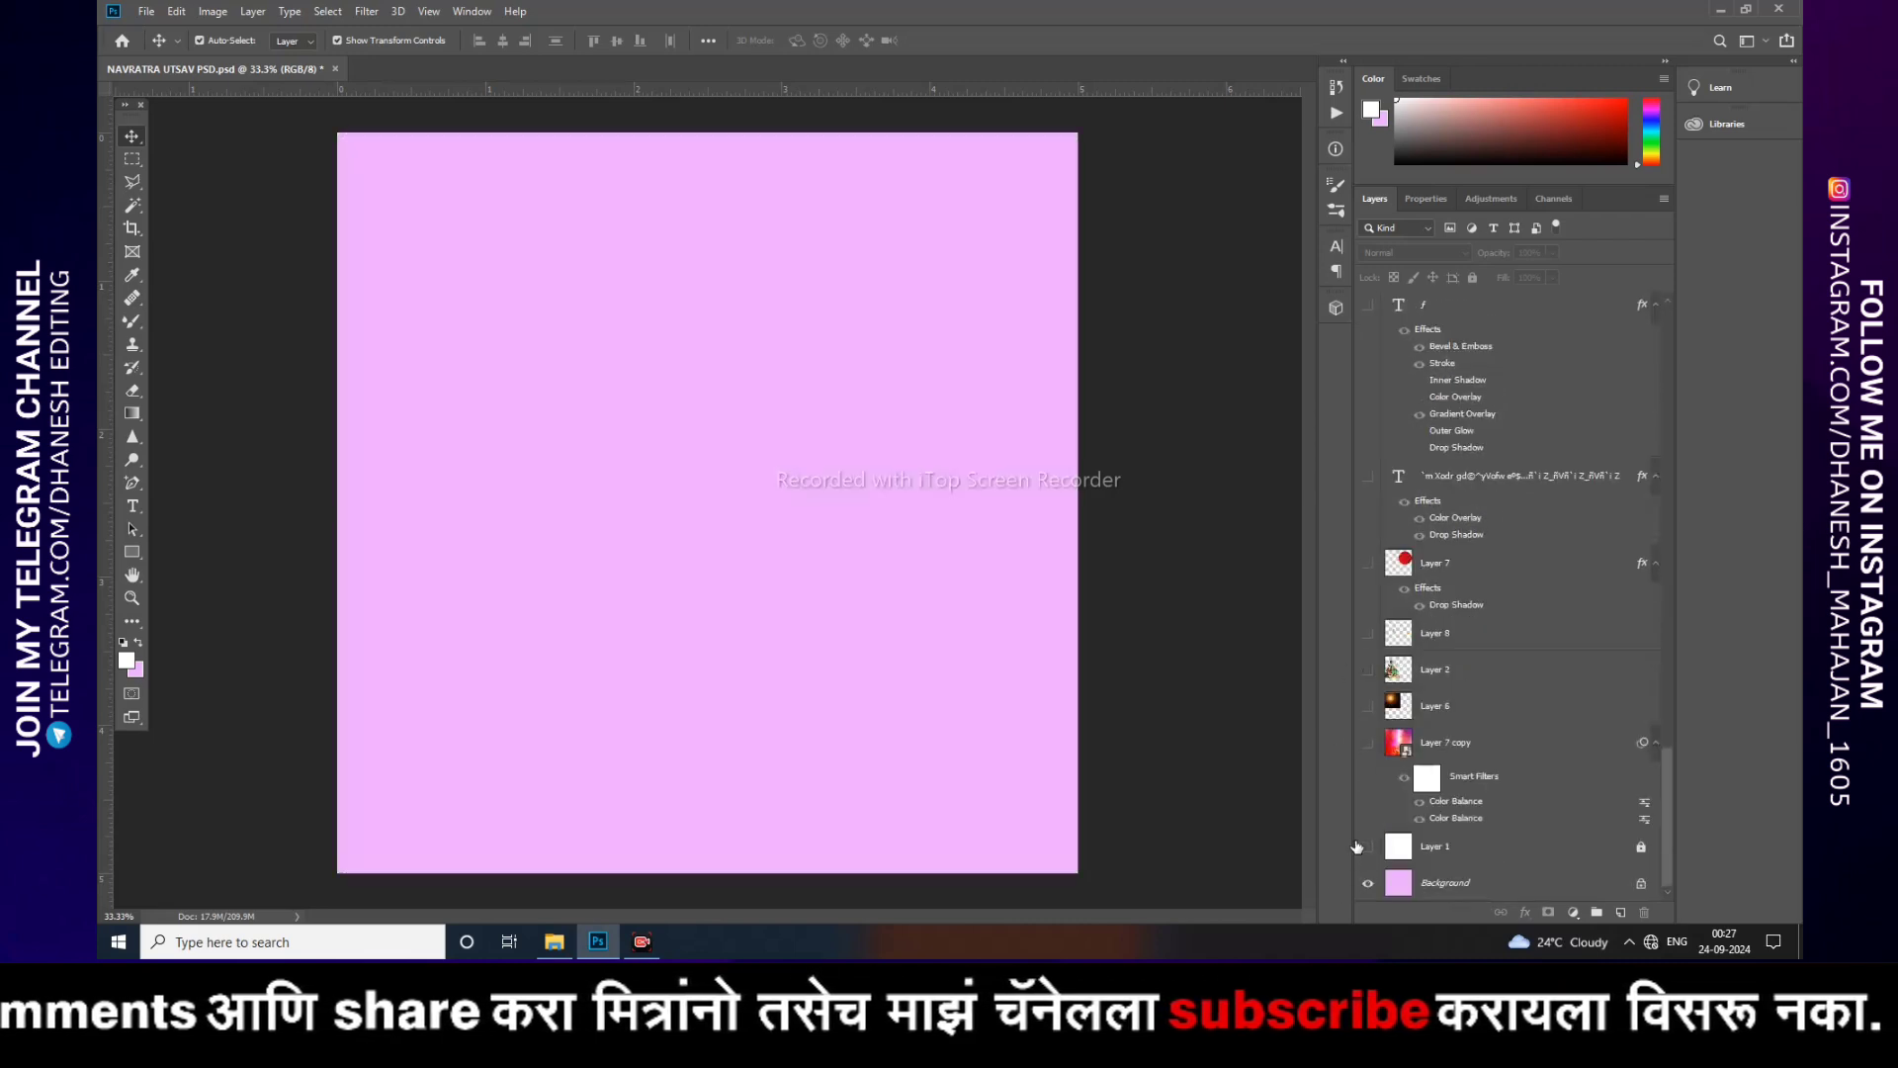
left_click(1368, 846)
left_click(1368, 743)
mouse_move(919, 646)
left_mouse_down()
mouse_move(872, 613)
mouse_move(1028, 623)
mouse_move(786, 682)
mouse_move(900, 649)
left_mouse_up()
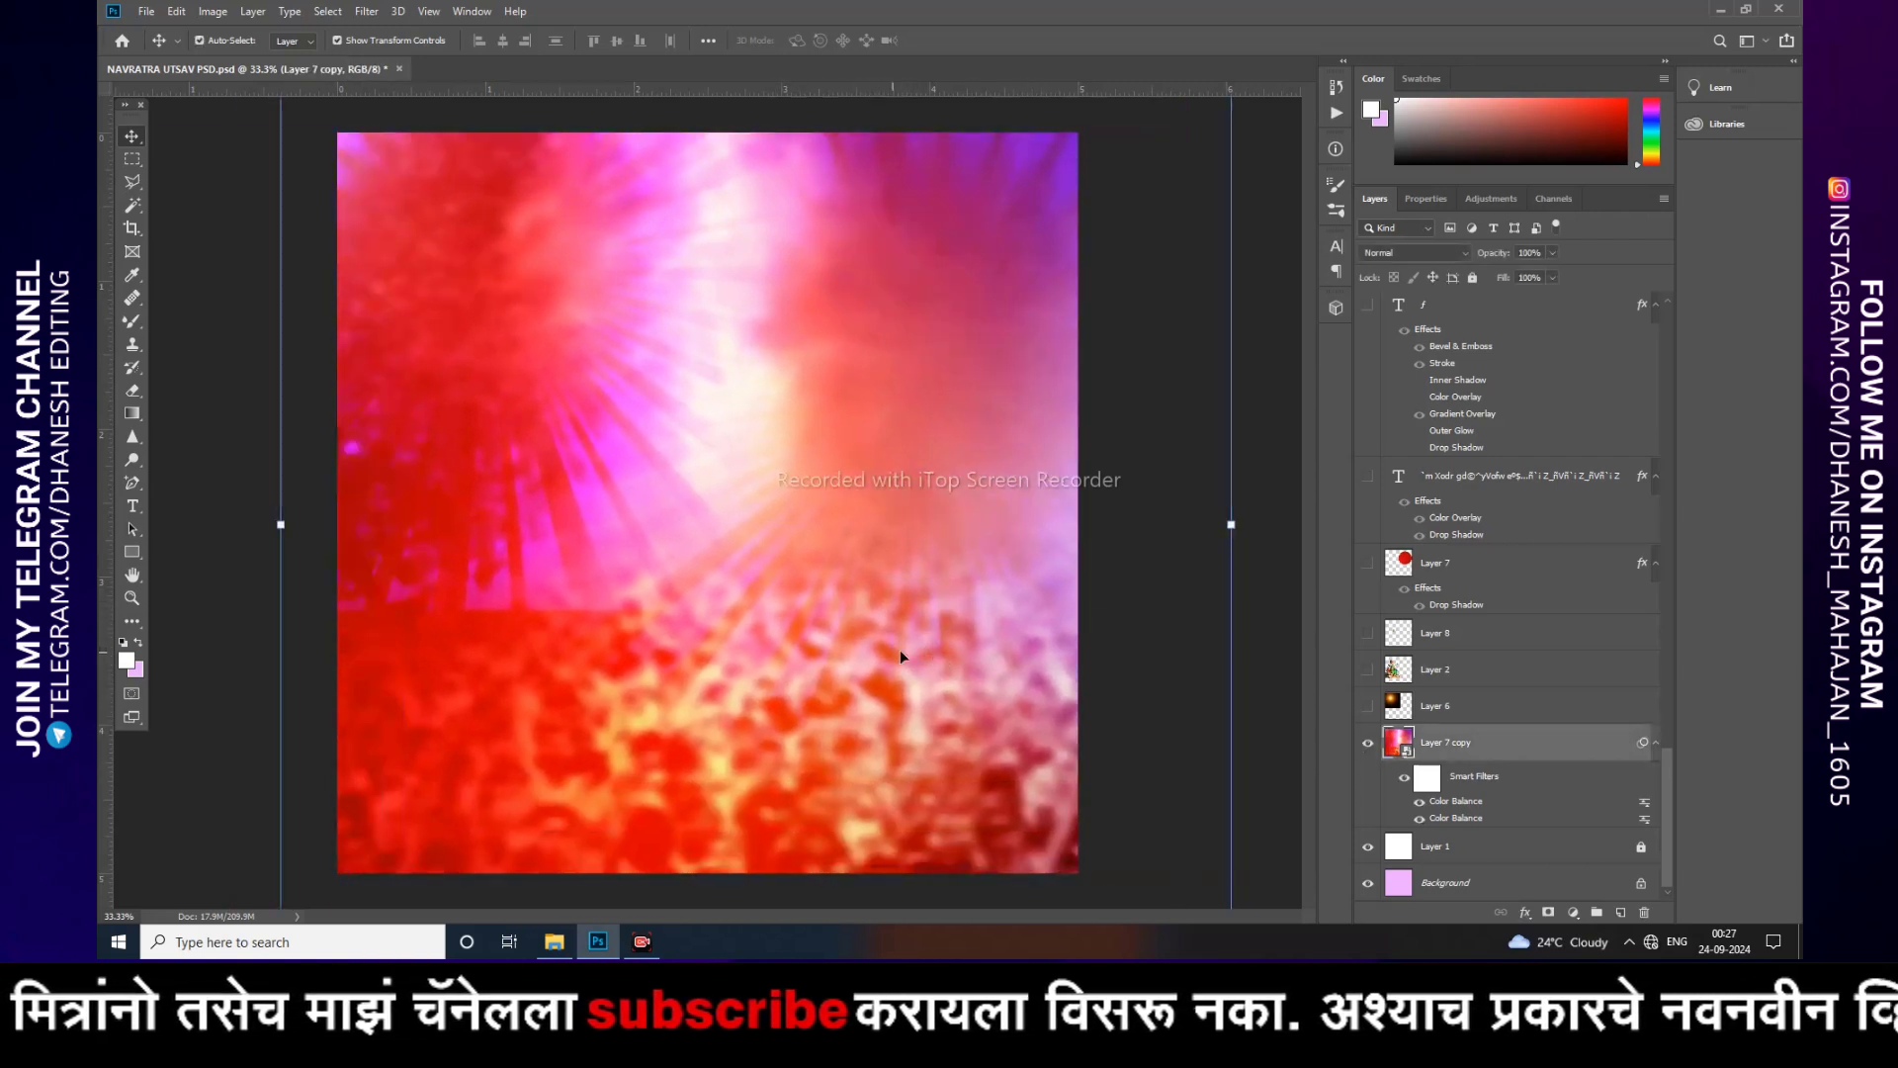
left_click(1279, 750)
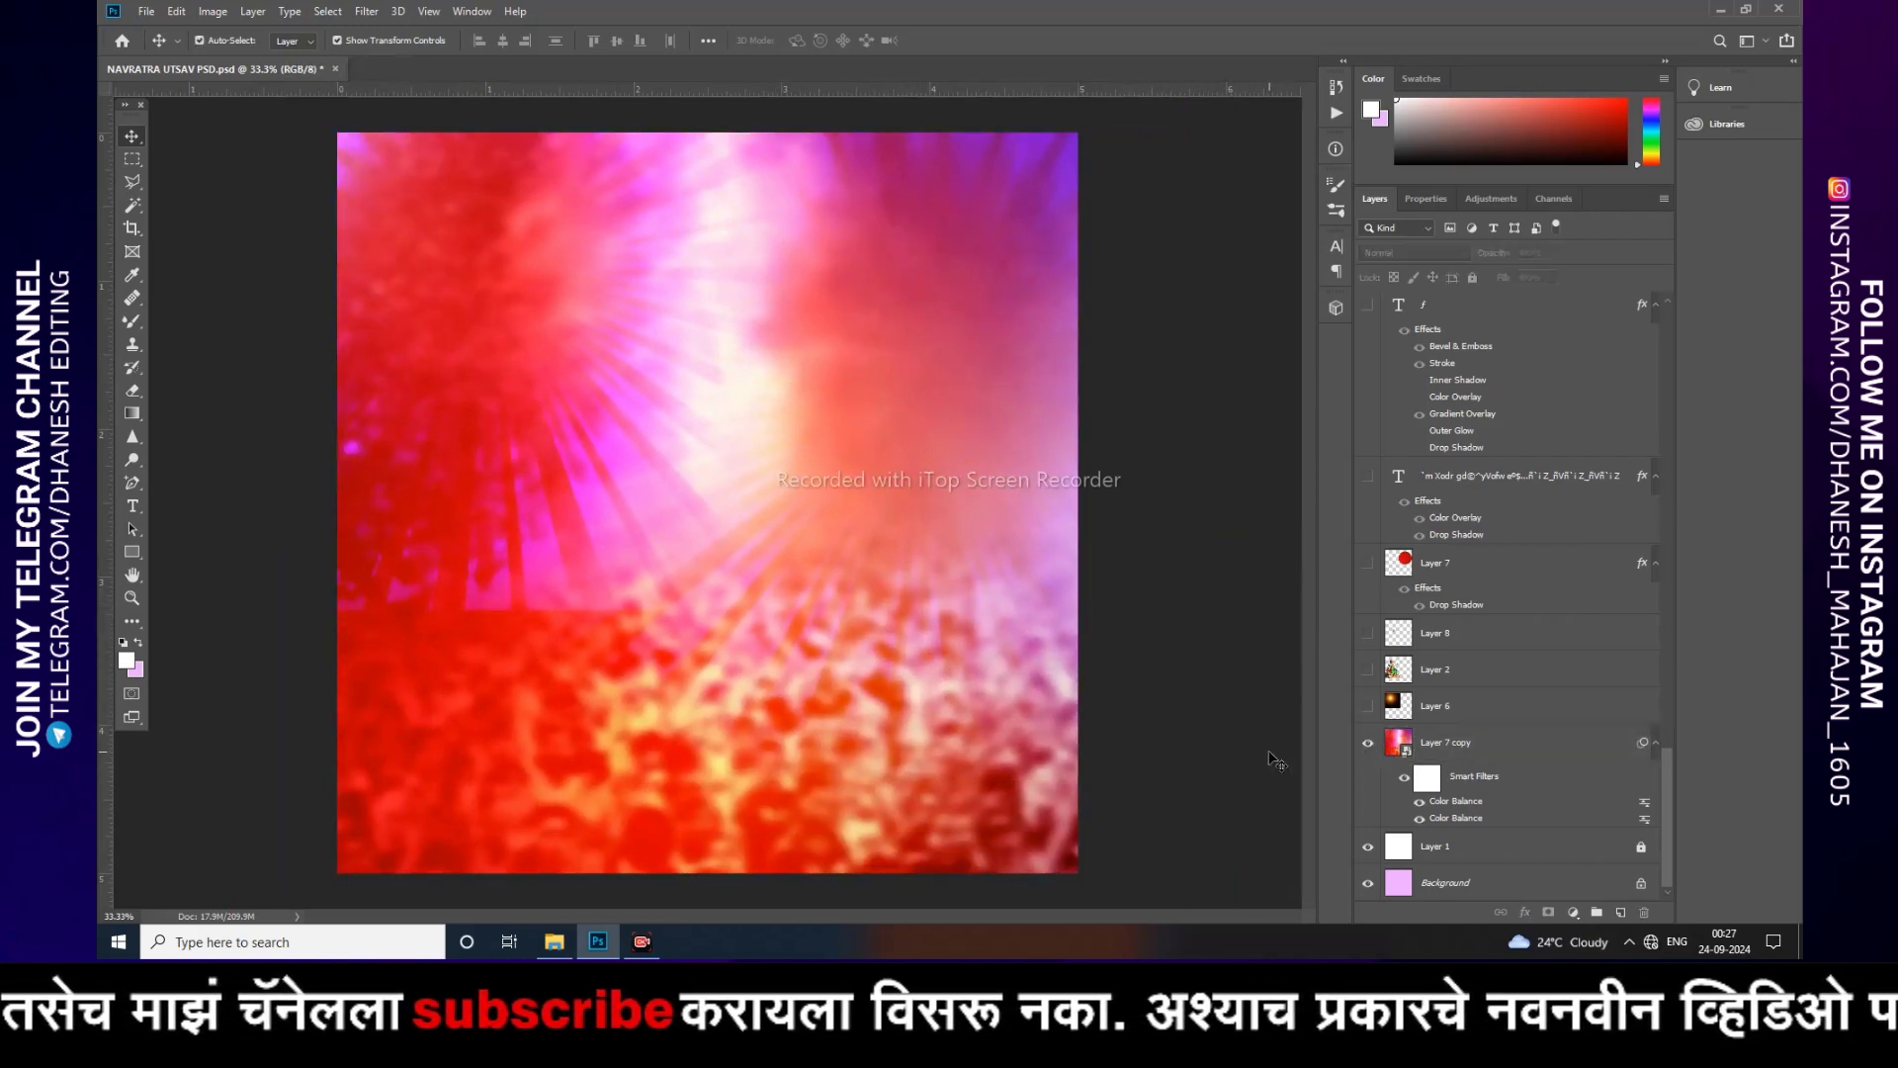
left_click(1404, 703)
left_click(1368, 706)
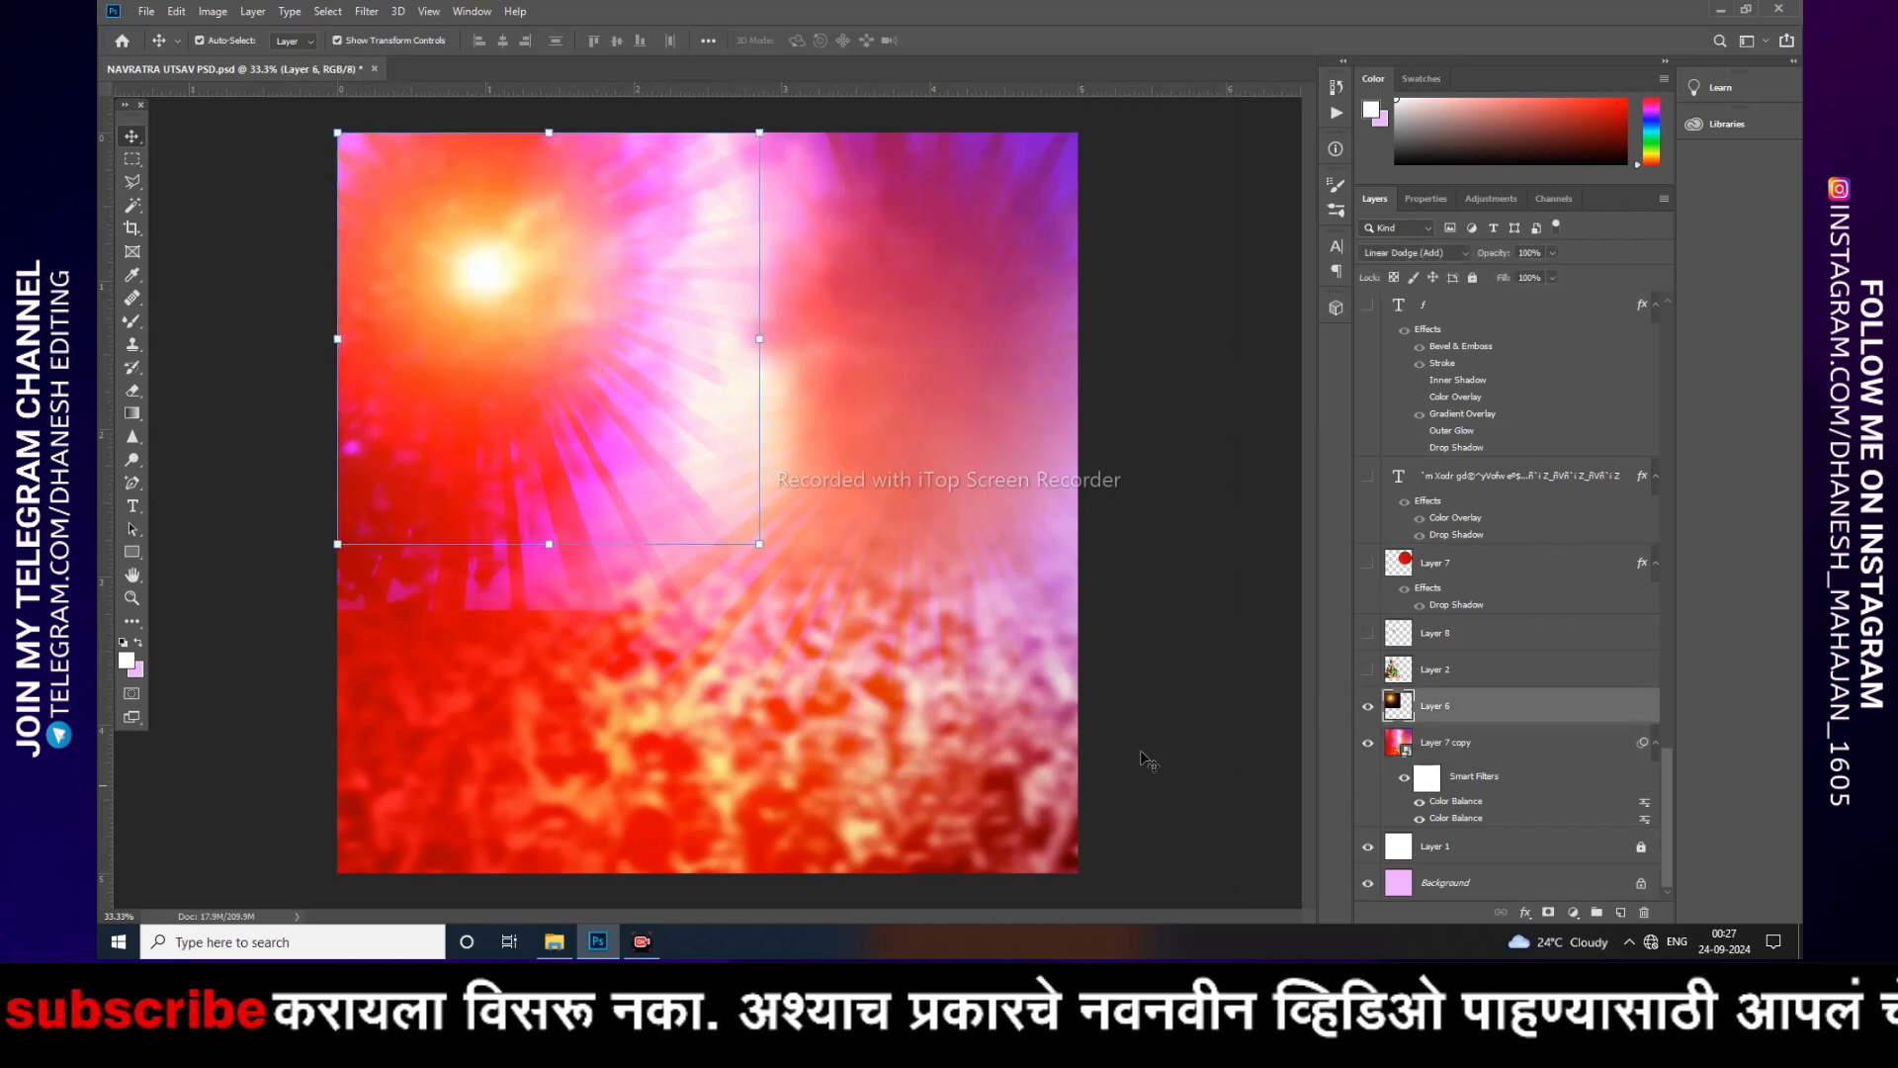
left_click(1397, 253)
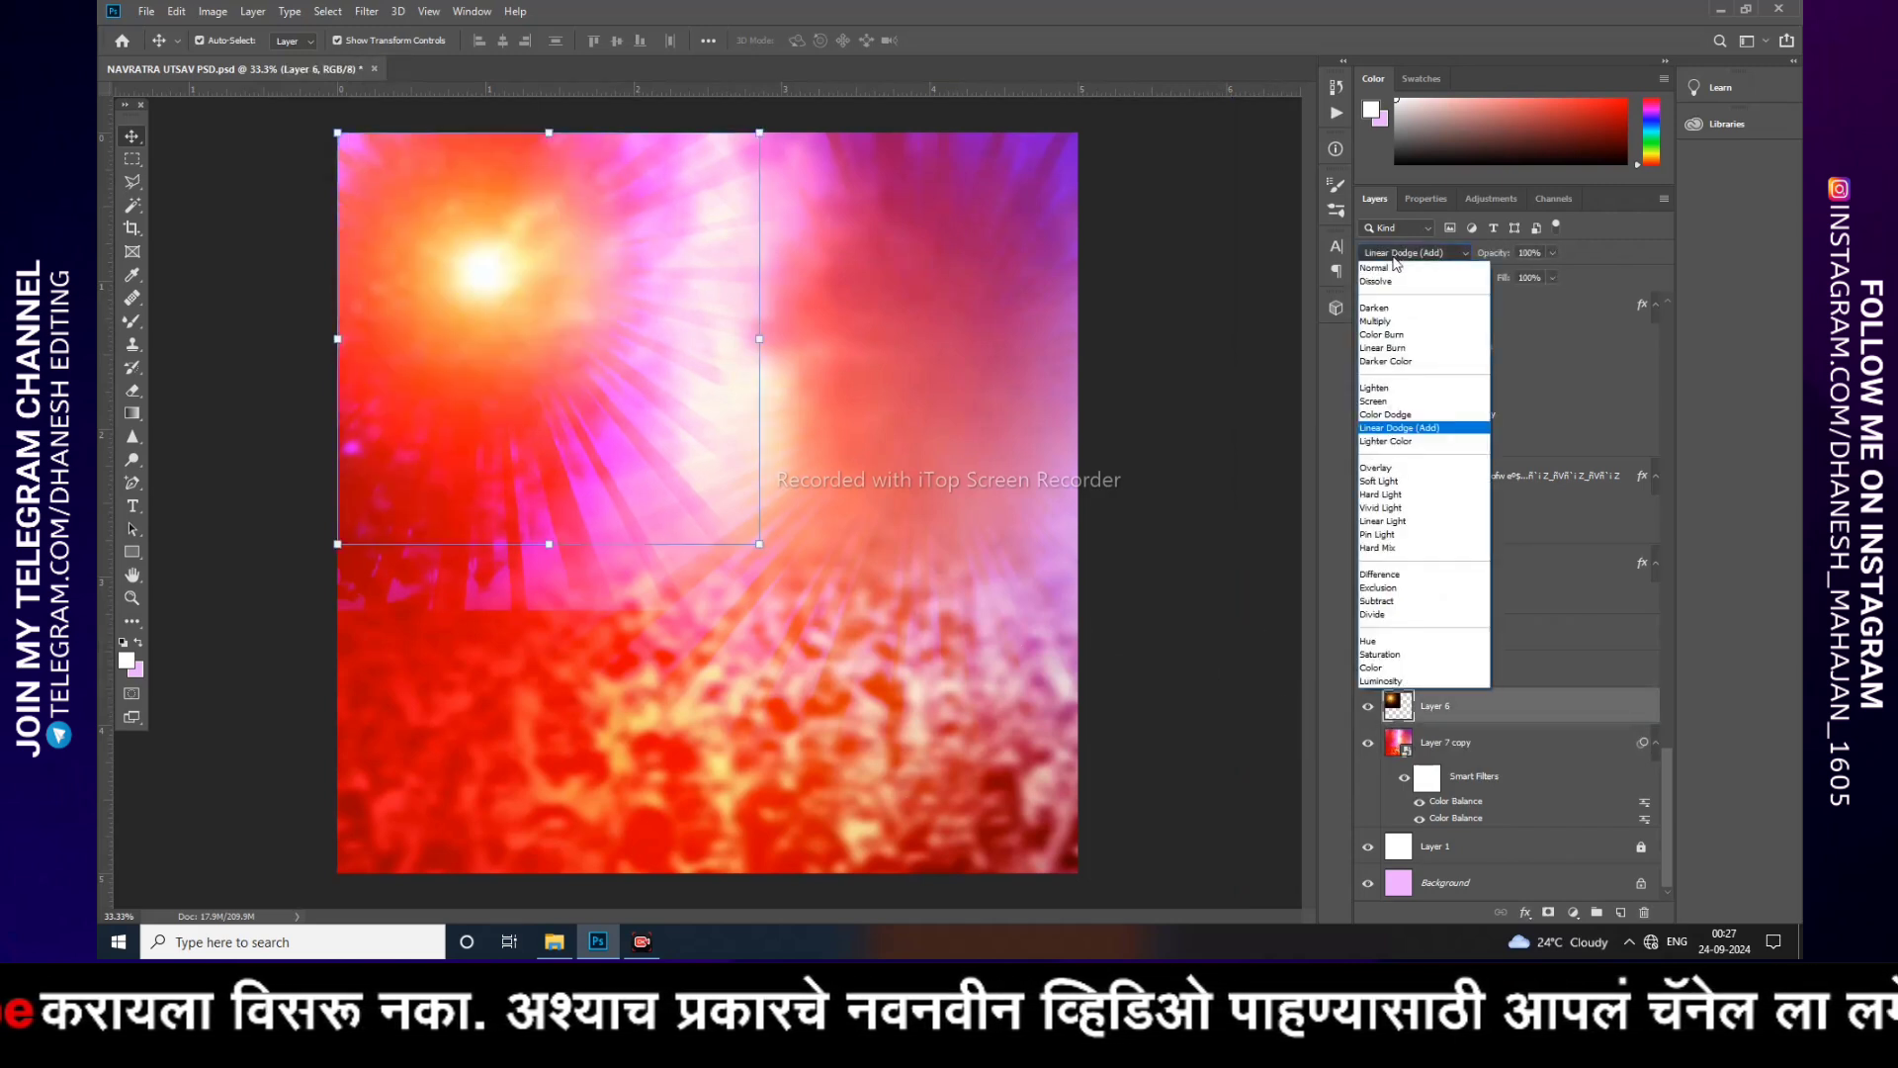
left_click(1374, 267)
left_click_drag(541, 364, 852, 484)
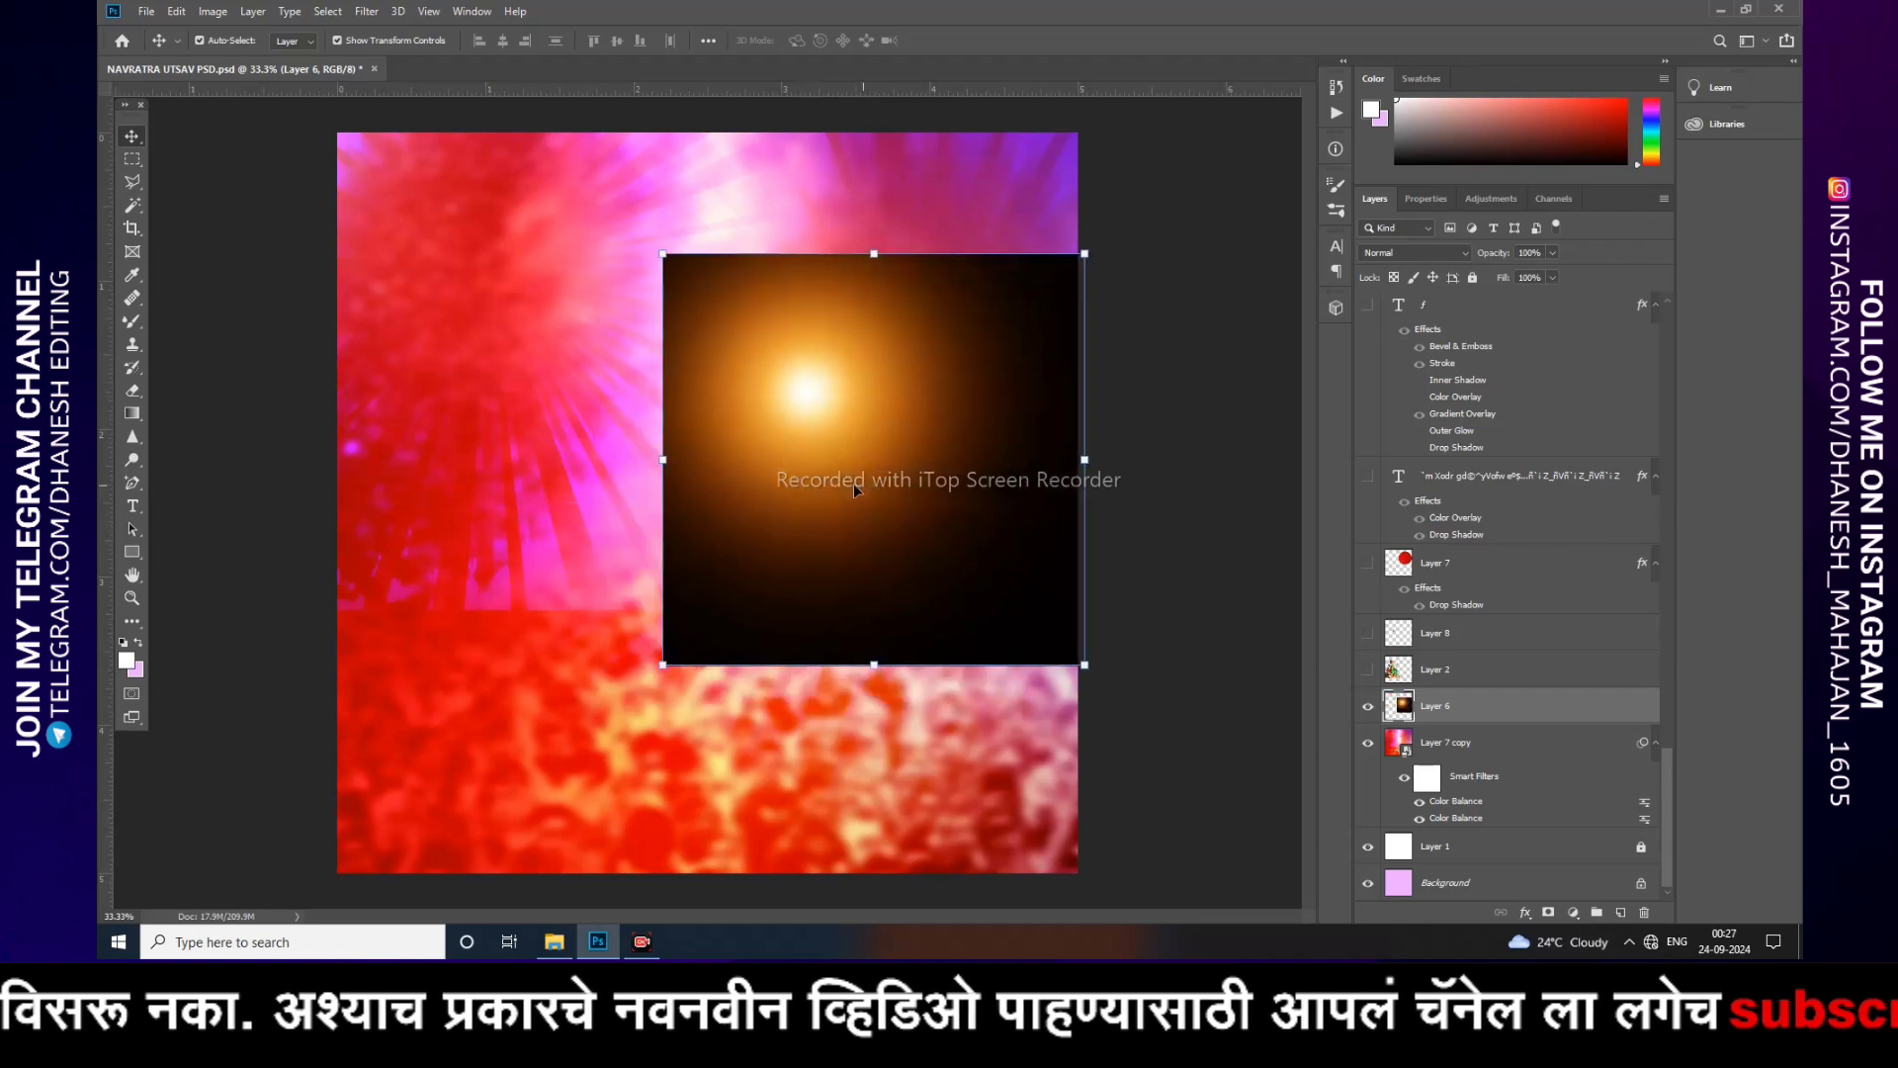
key("ctrl+z")
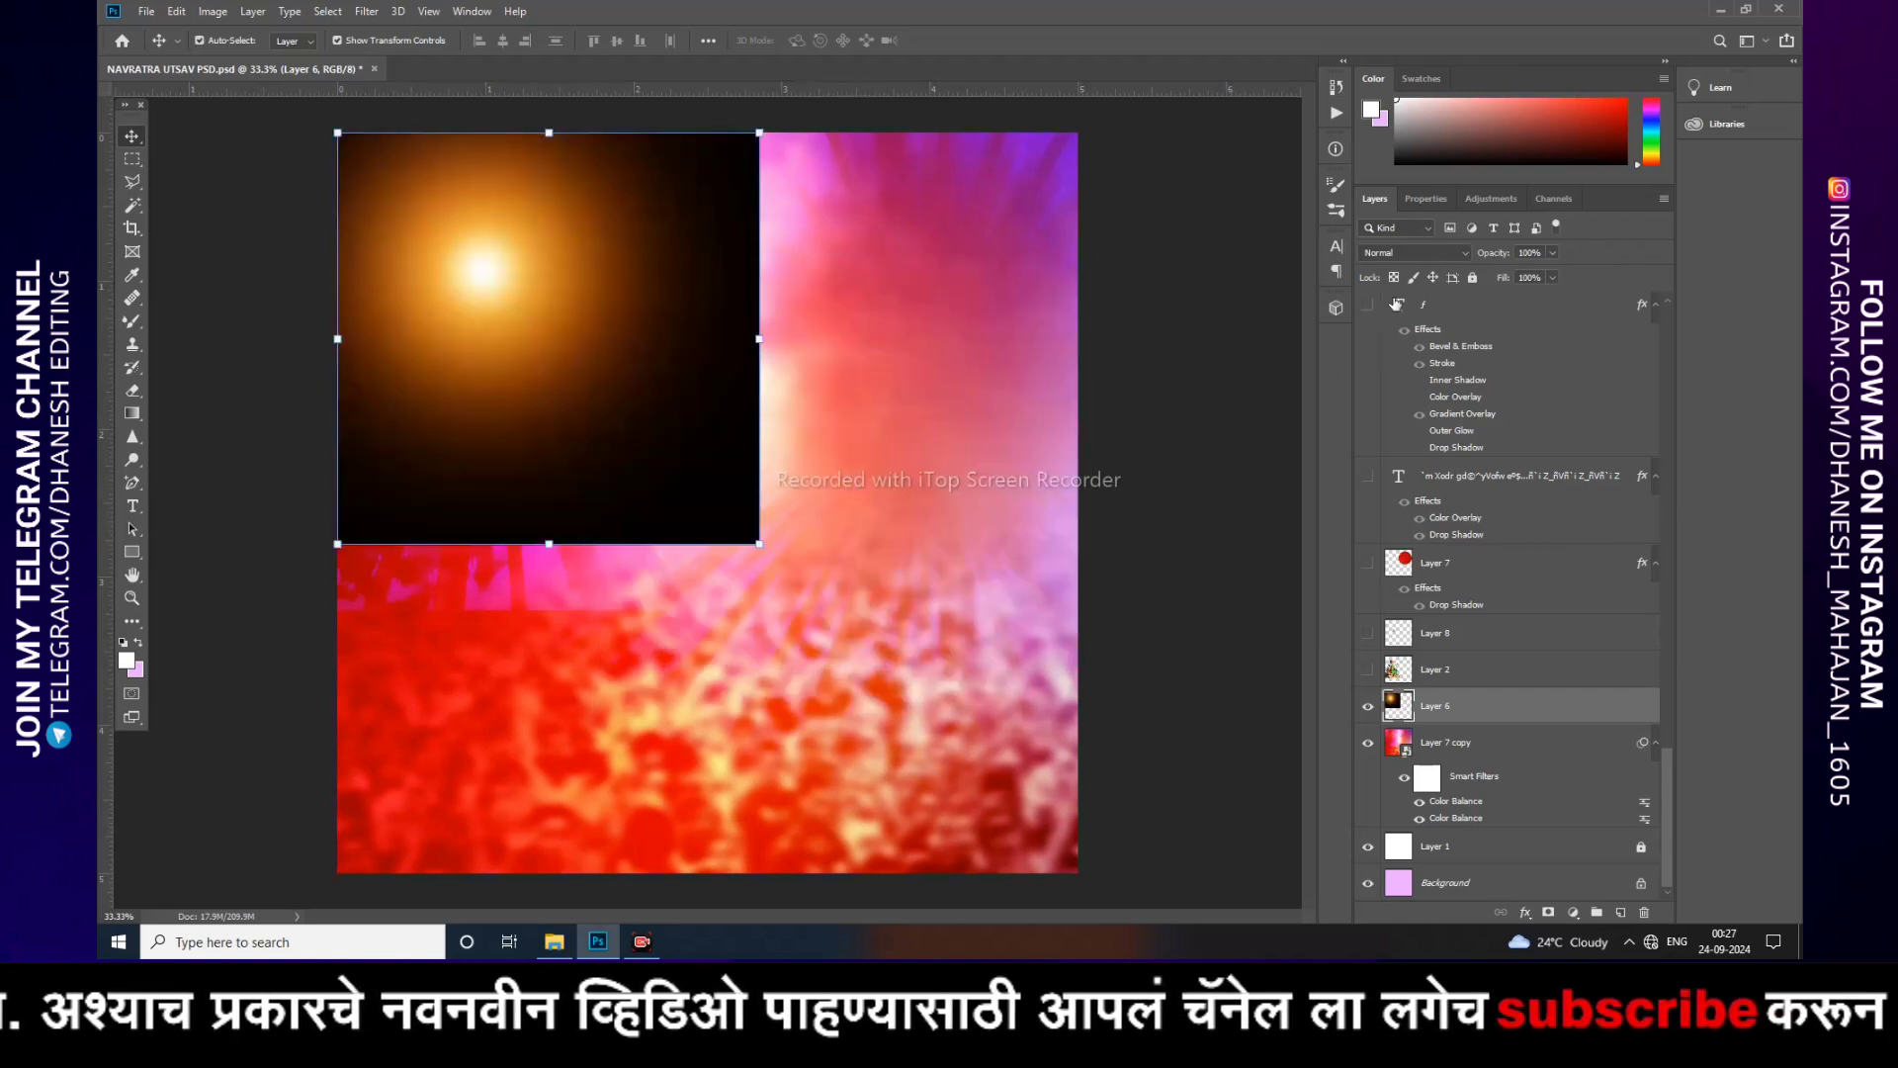
Step: Set Layer 6's blend mode to Linear Dodge (Add)
left_click(1380, 255)
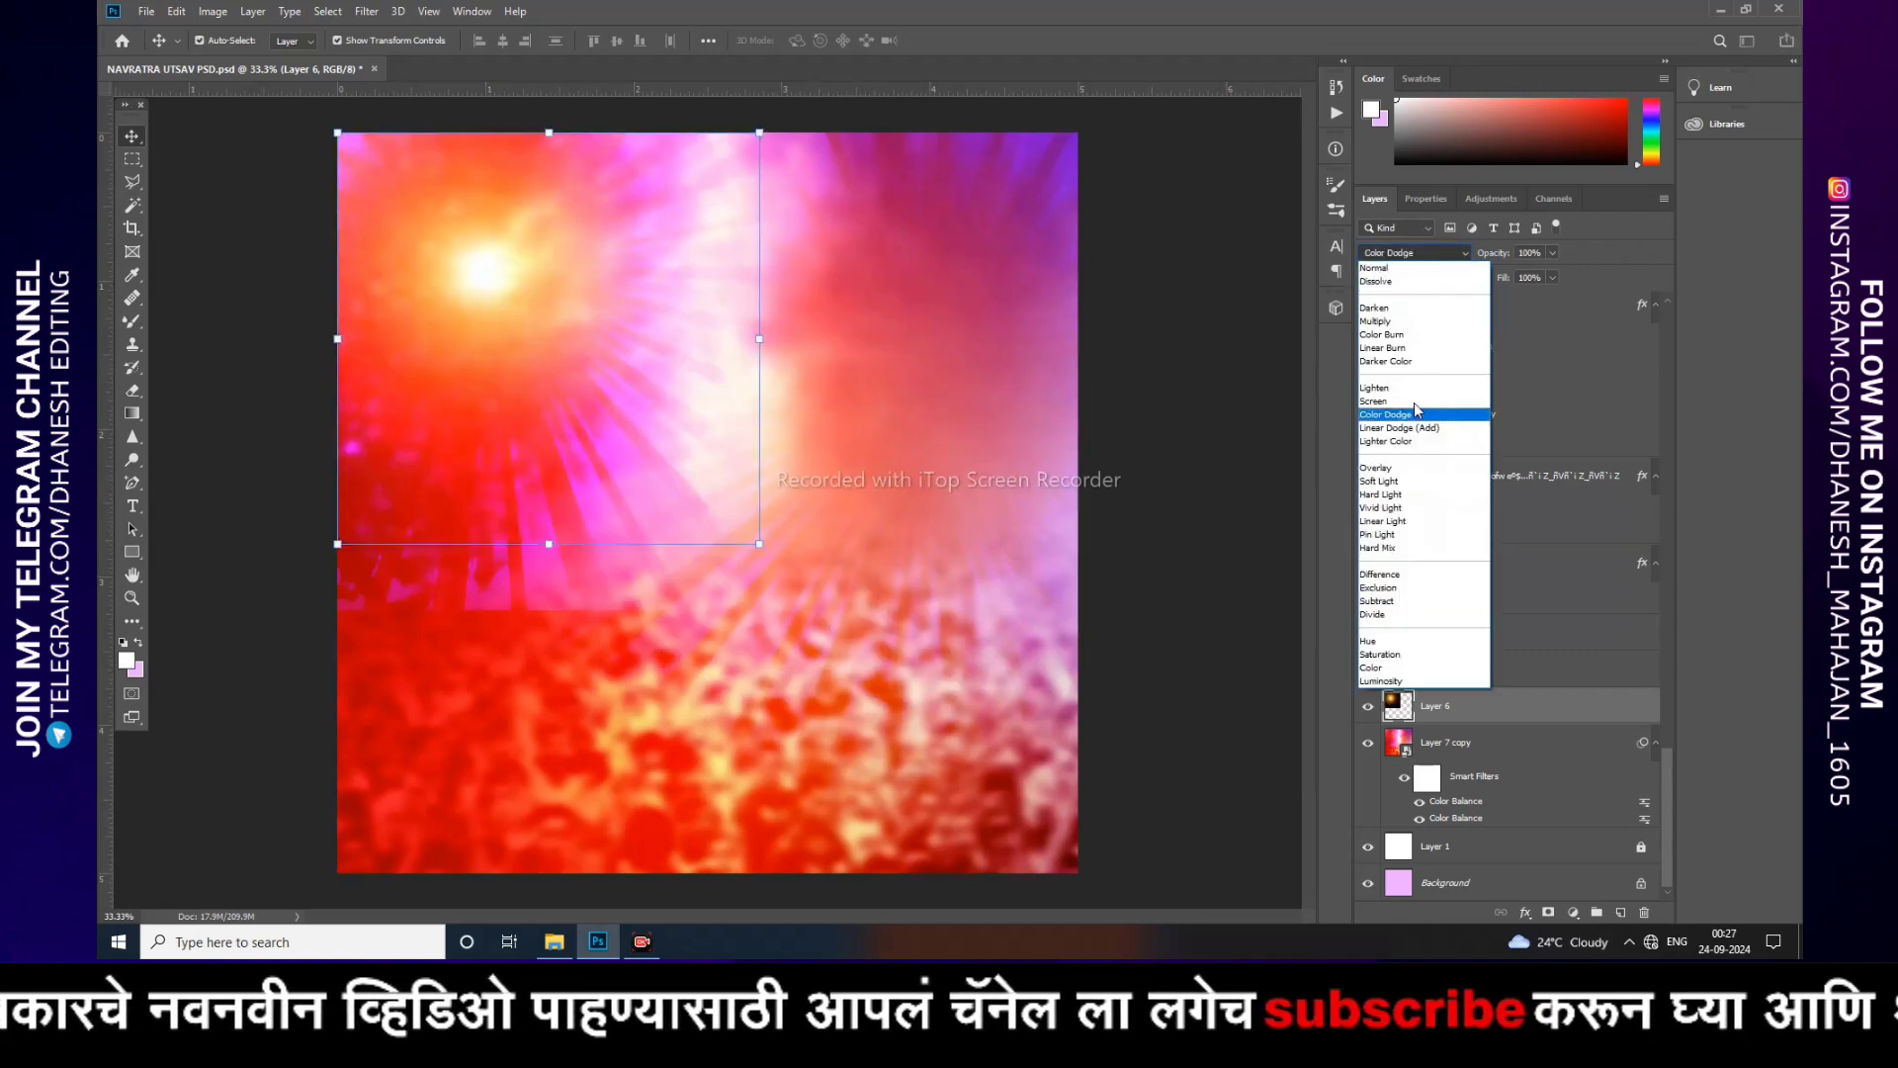
left_click(1370, 426)
left_click(1193, 646)
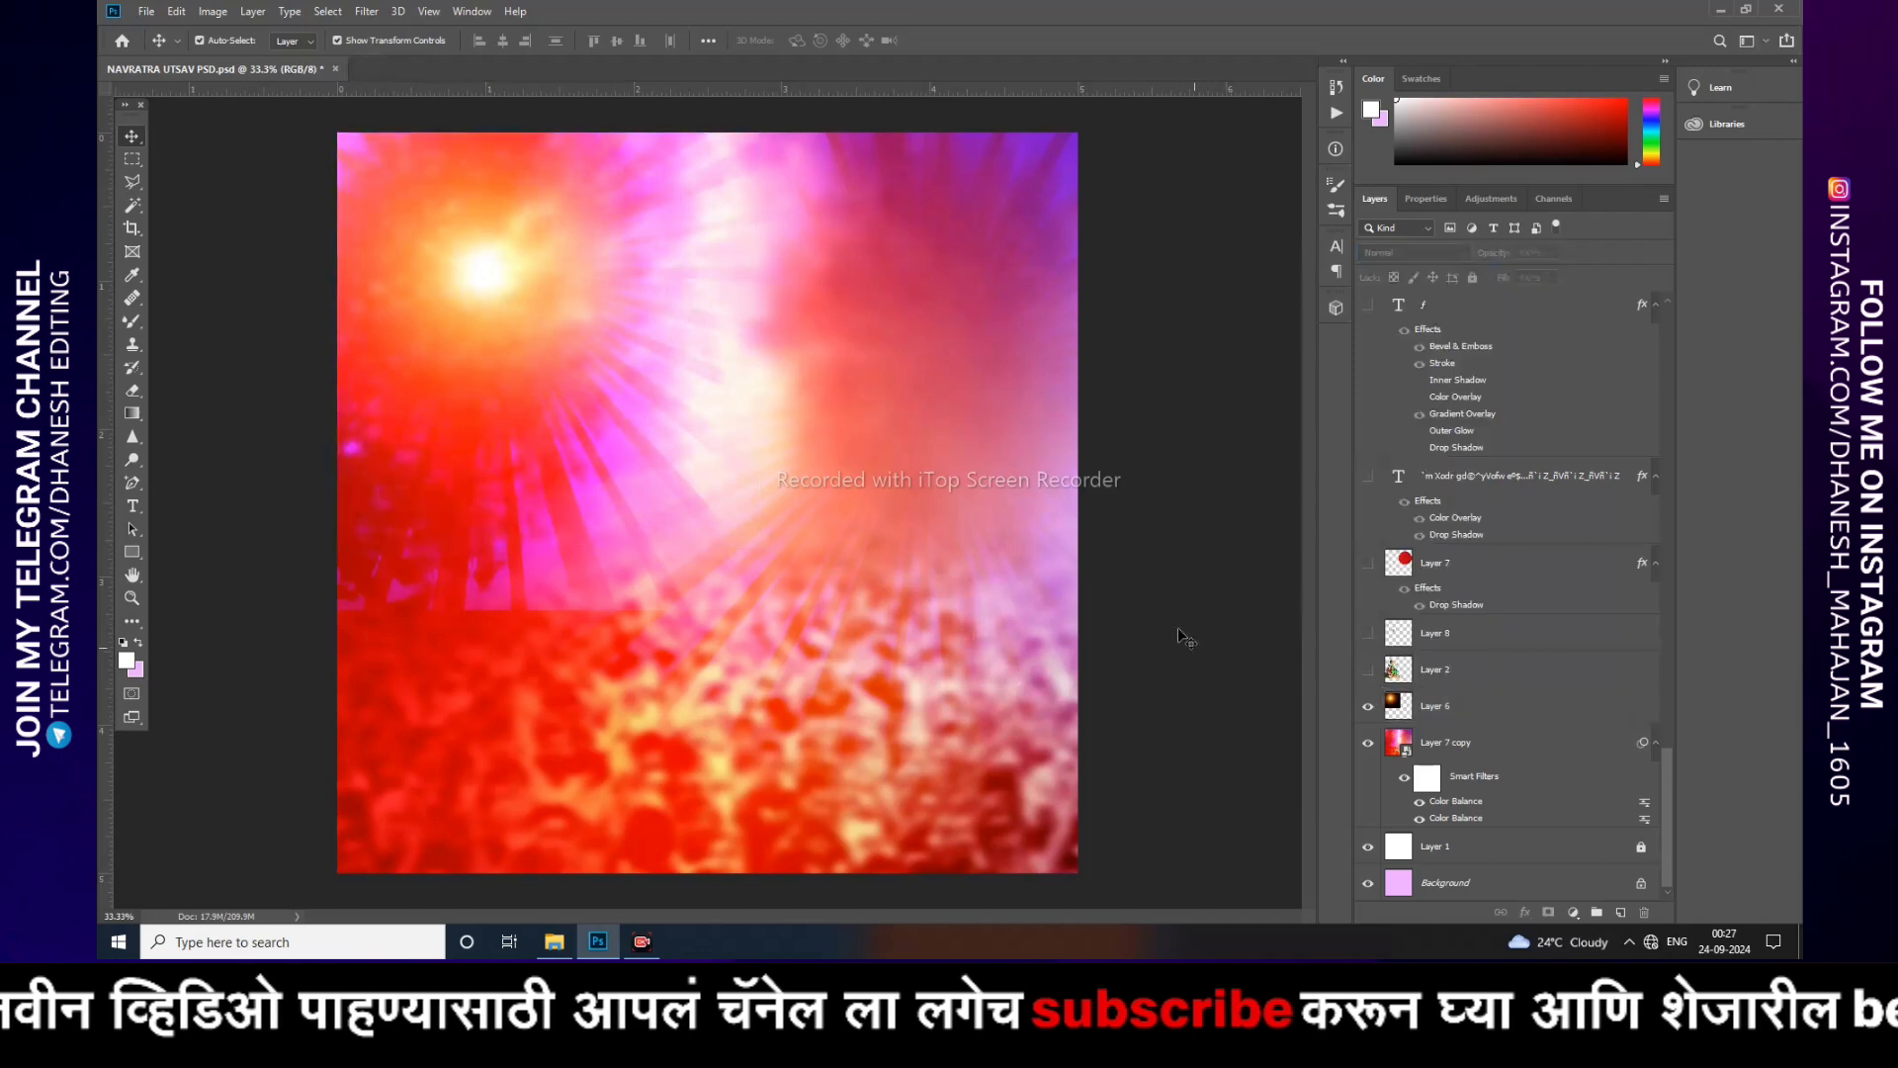
Step: Select and show Layer 2, the goddess image, zooming in on it
left_click(1482, 672)
left_click(1368, 669)
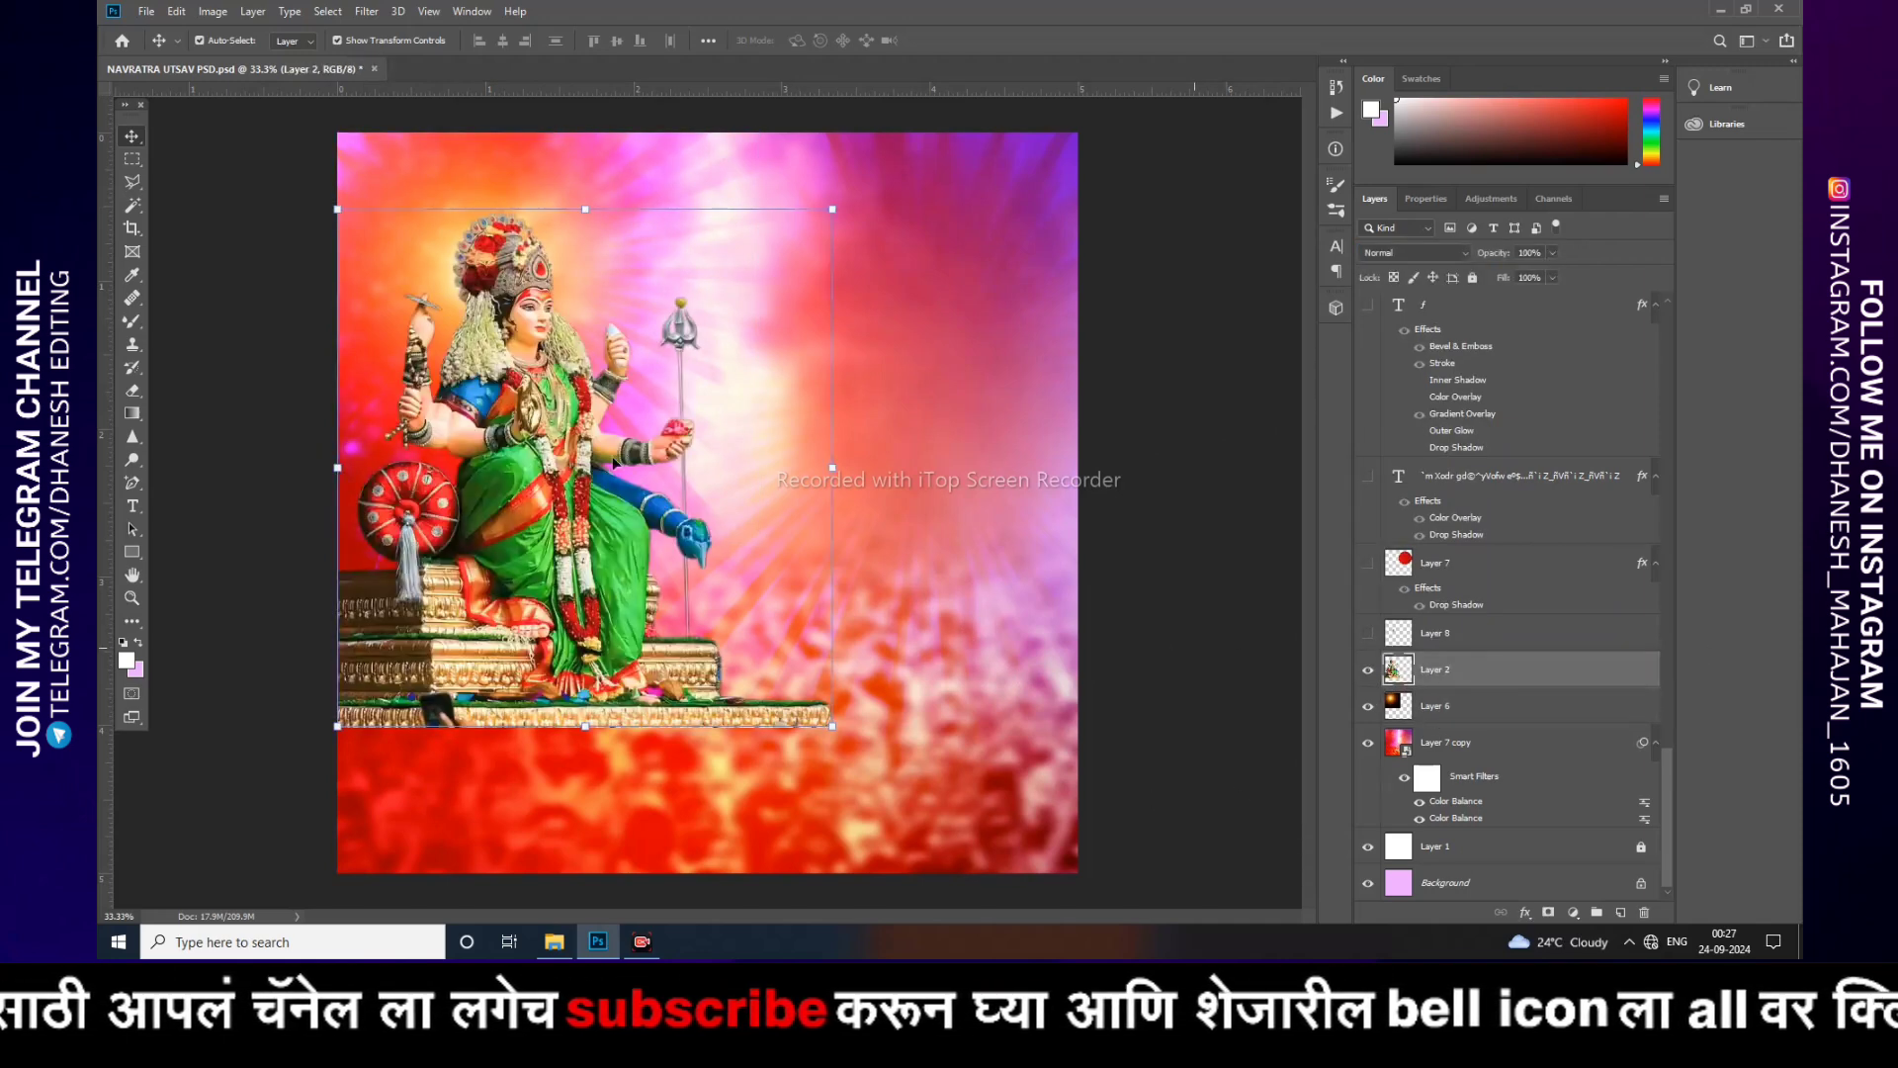
key("ctrl+plus")
key("ctrl+plus")
key("ctrl+plus")
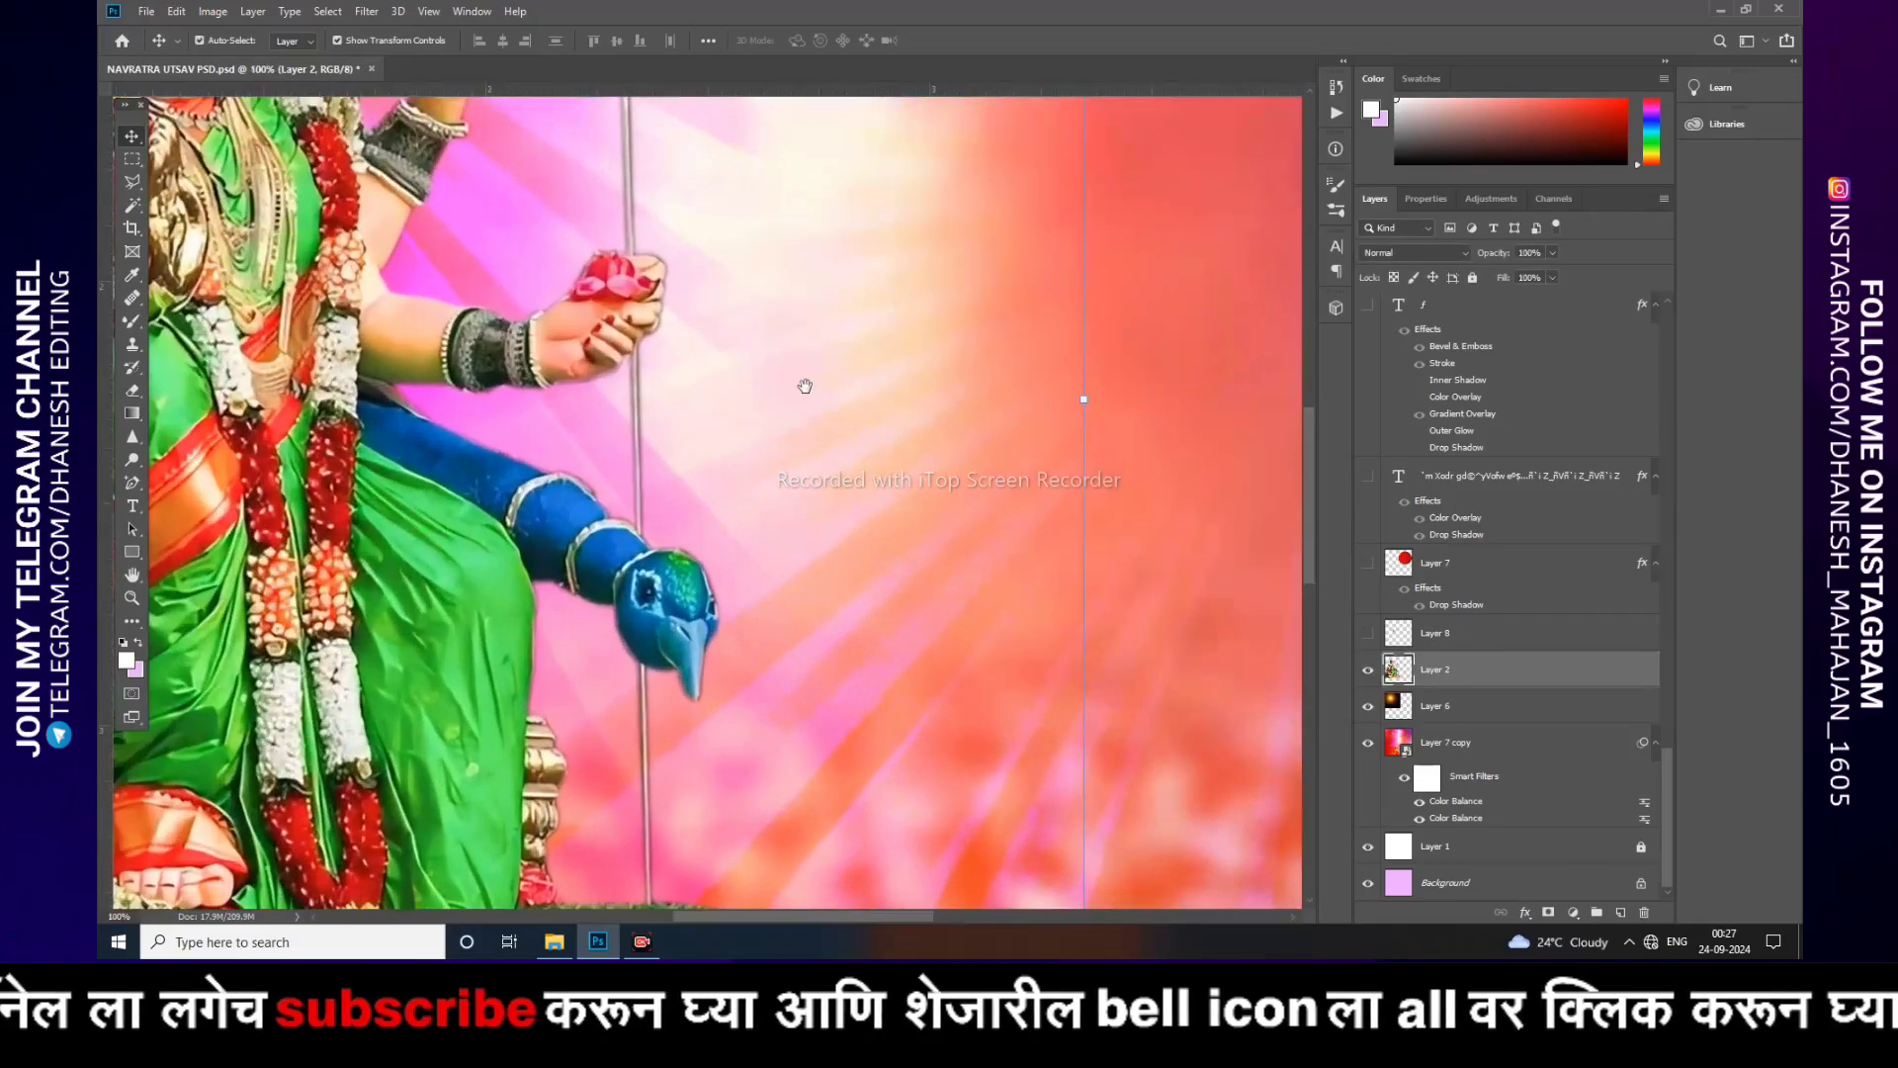
left_click_drag(660, 356, 998, 810)
left_click_drag(821, 552, 1193, 435)
left_click_drag(846, 415, 924, 109)
left_click_drag(1006, 514, 704, 268)
key("ctrl+minus")
key("ctrl+minus")
key("ctrl+minus")
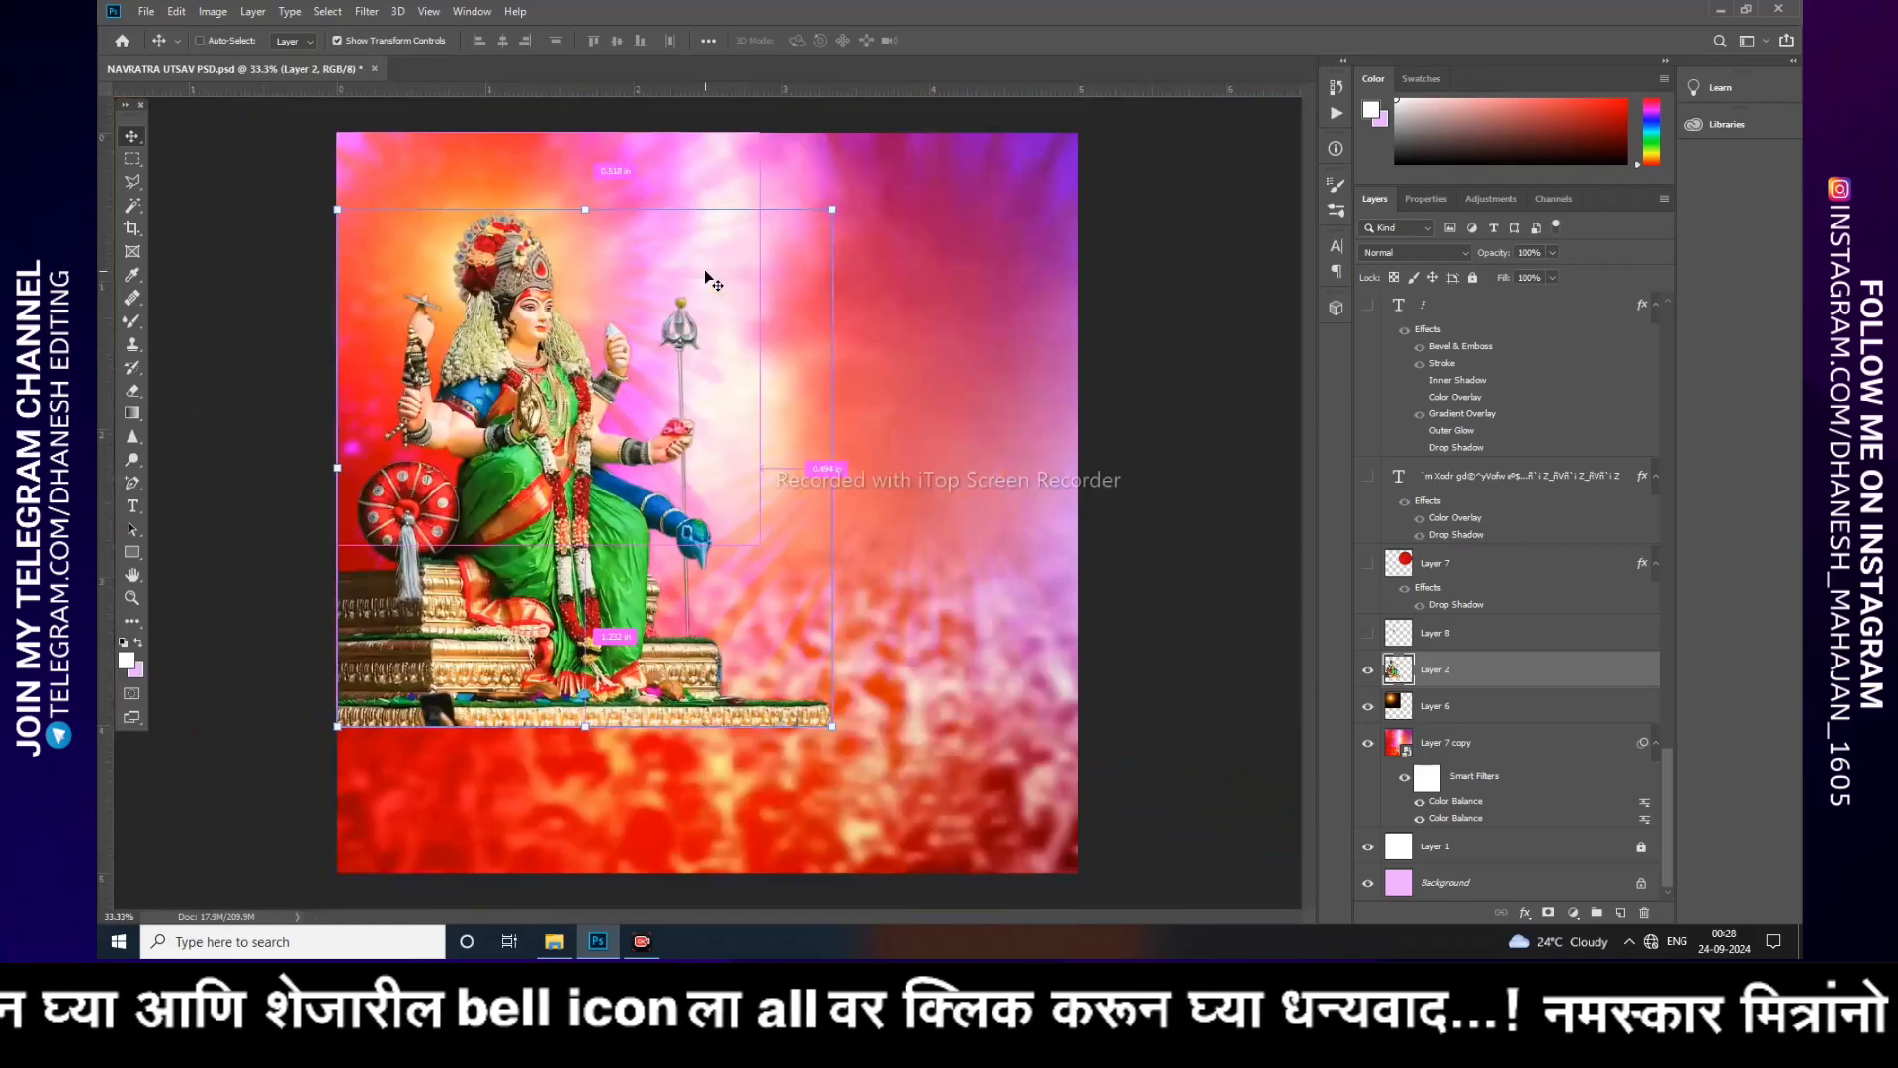
key("ctrl+comma")
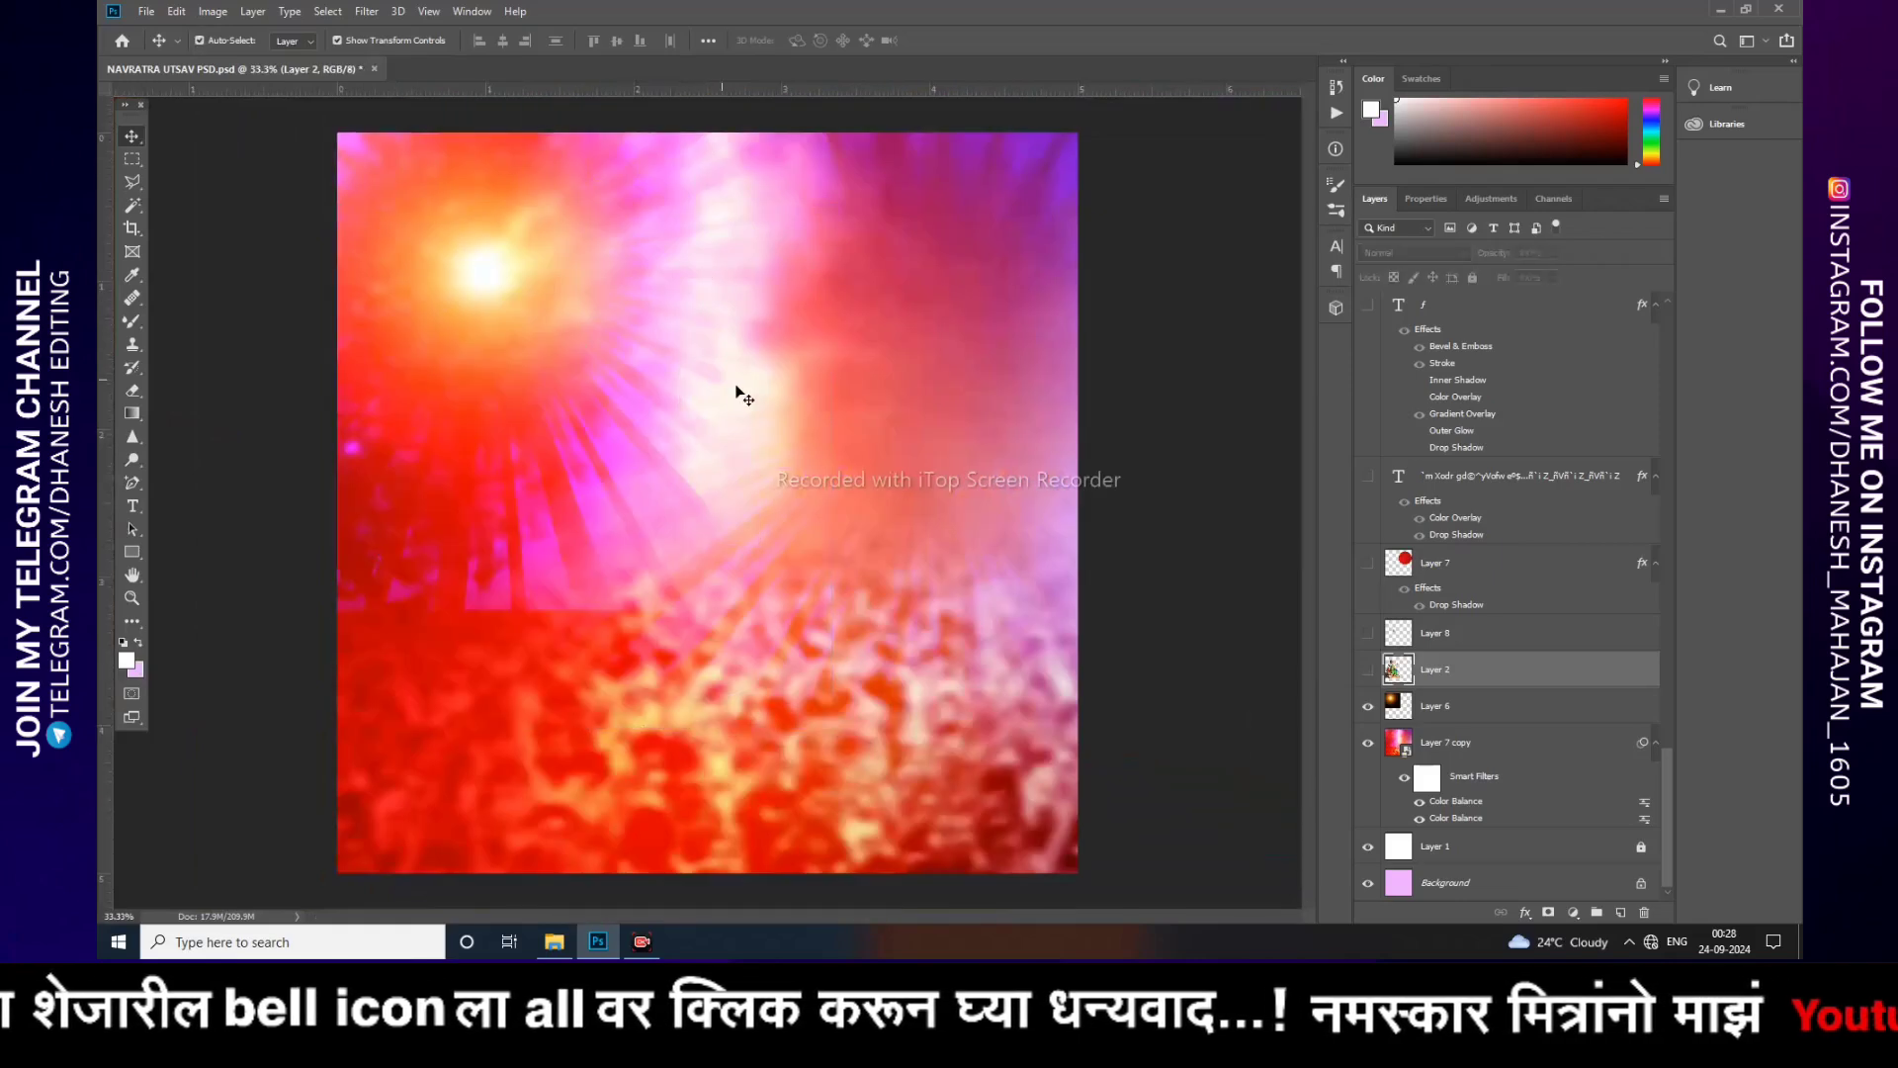
left_click(1368, 670)
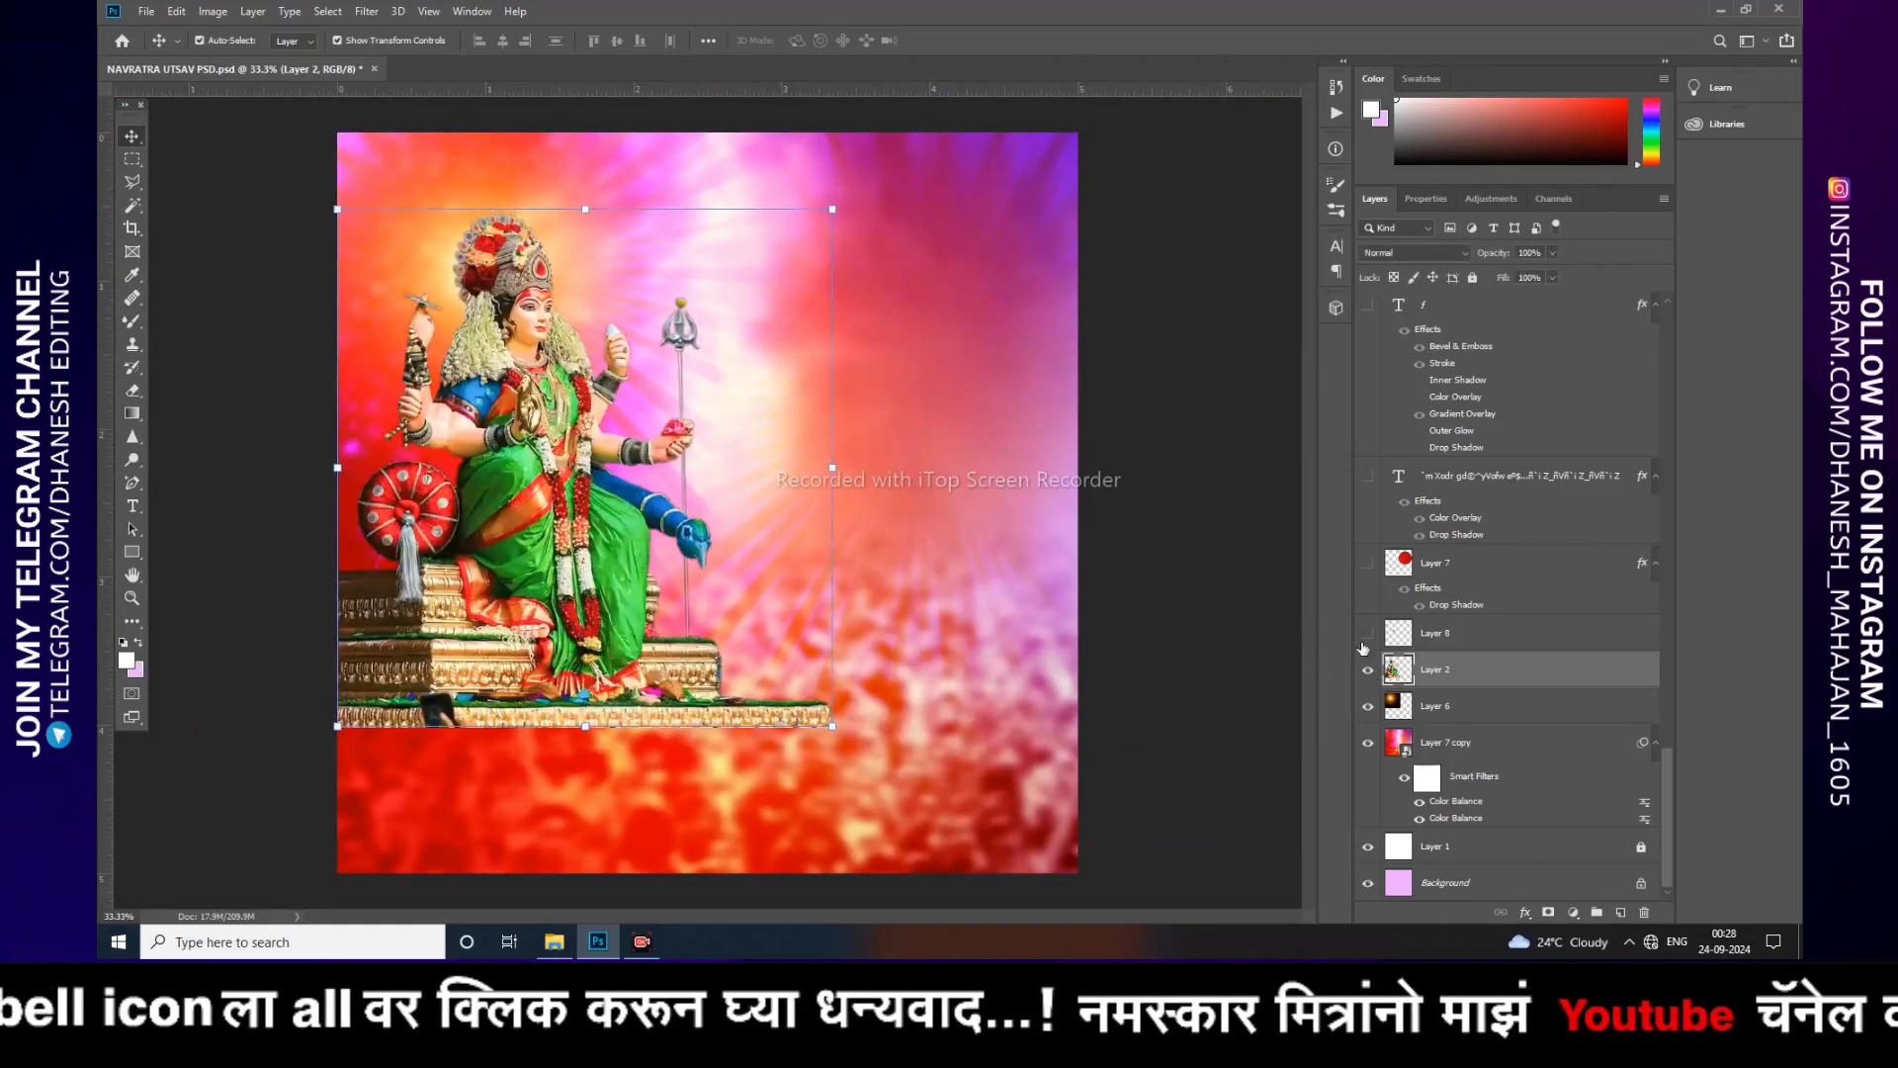
Step: Turn on Layer 8's glow, toggling it on and off to compare the goddess image
left_click(1368, 635)
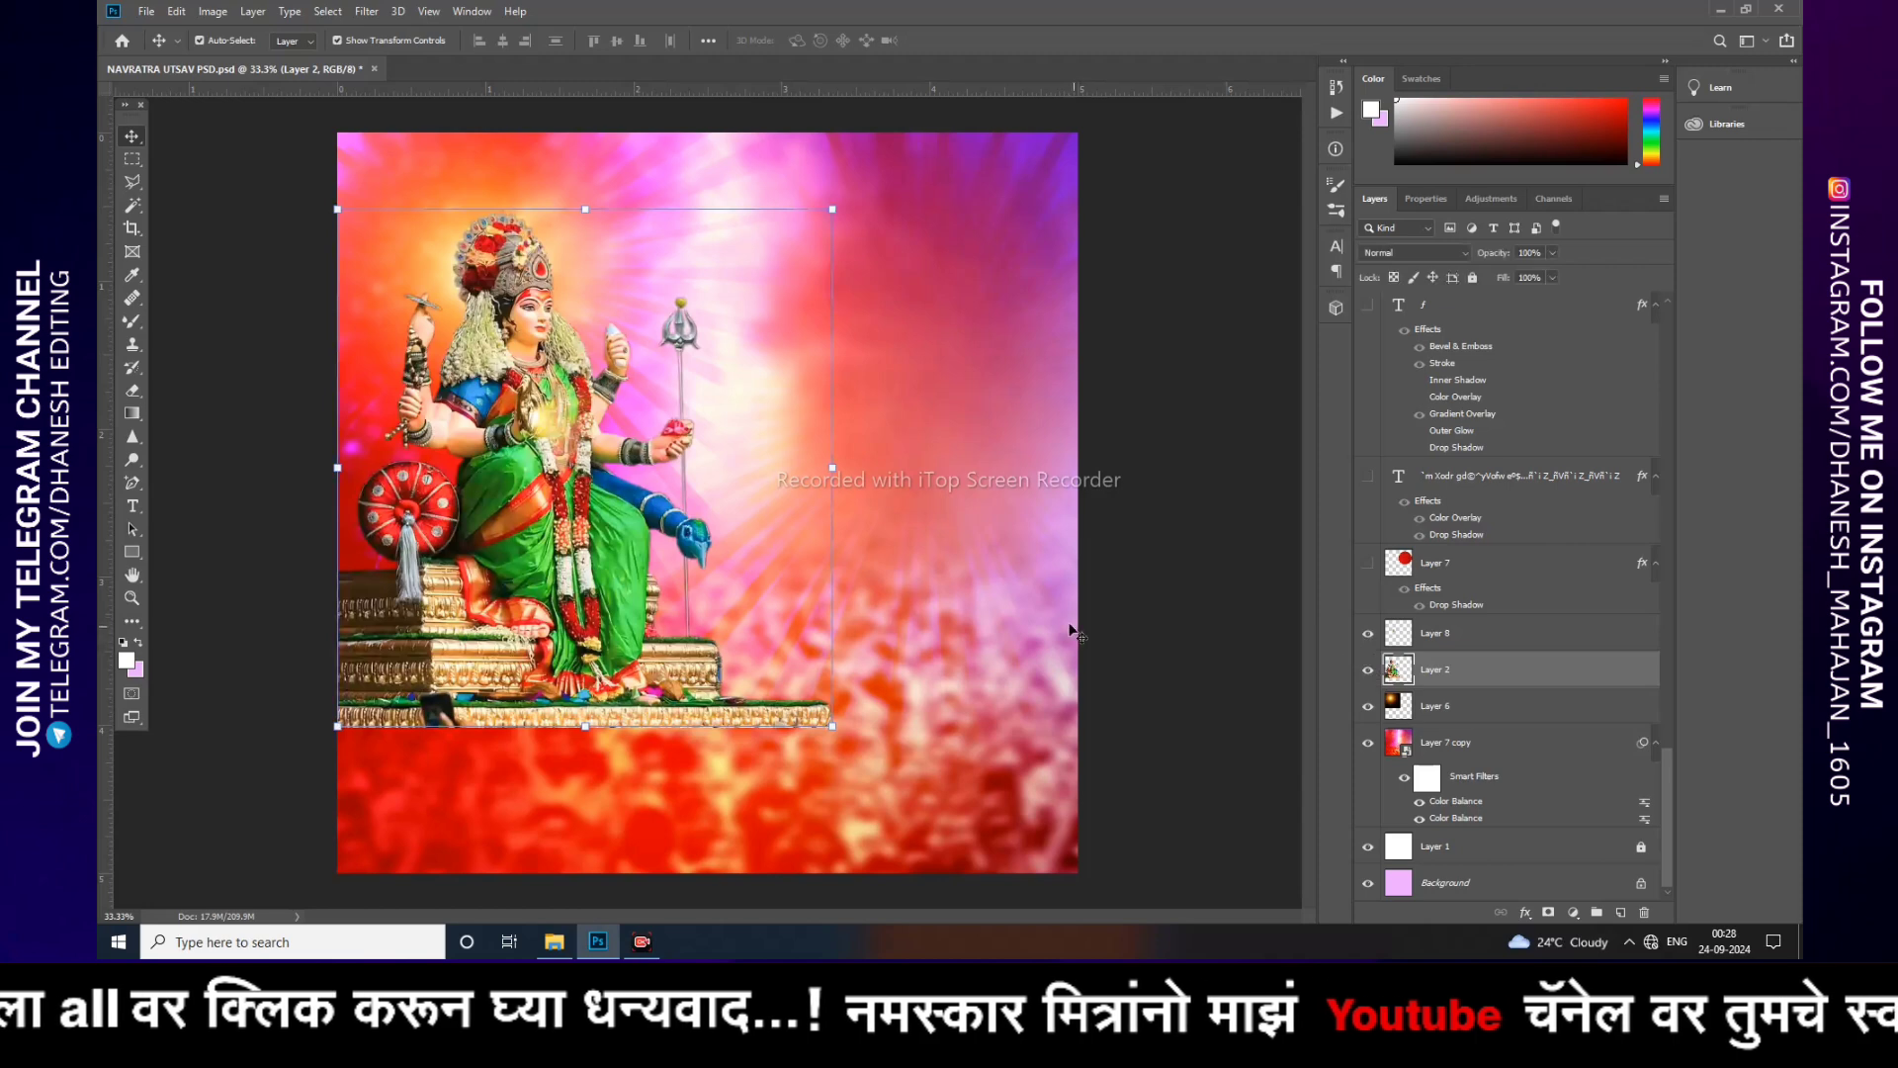
key("ctrl+plus")
key("ctrl+plus")
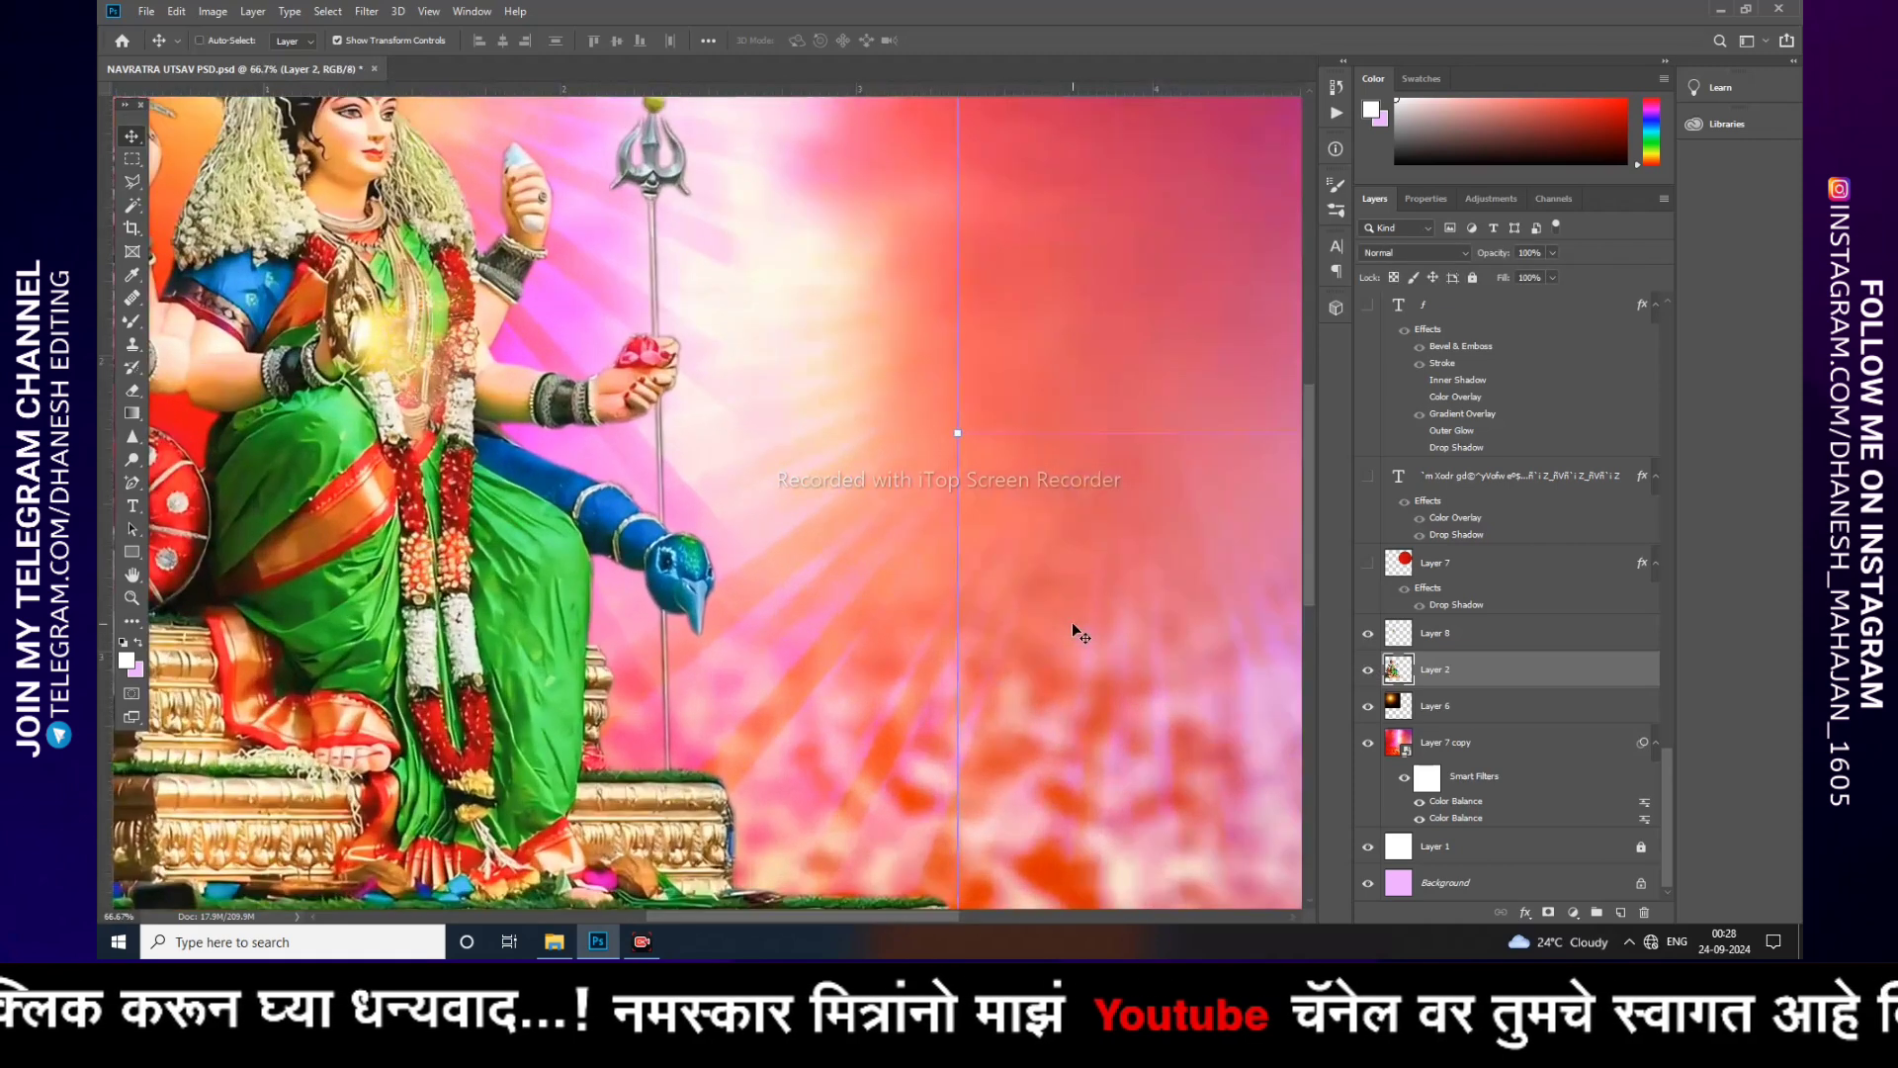
left_click(1369, 638)
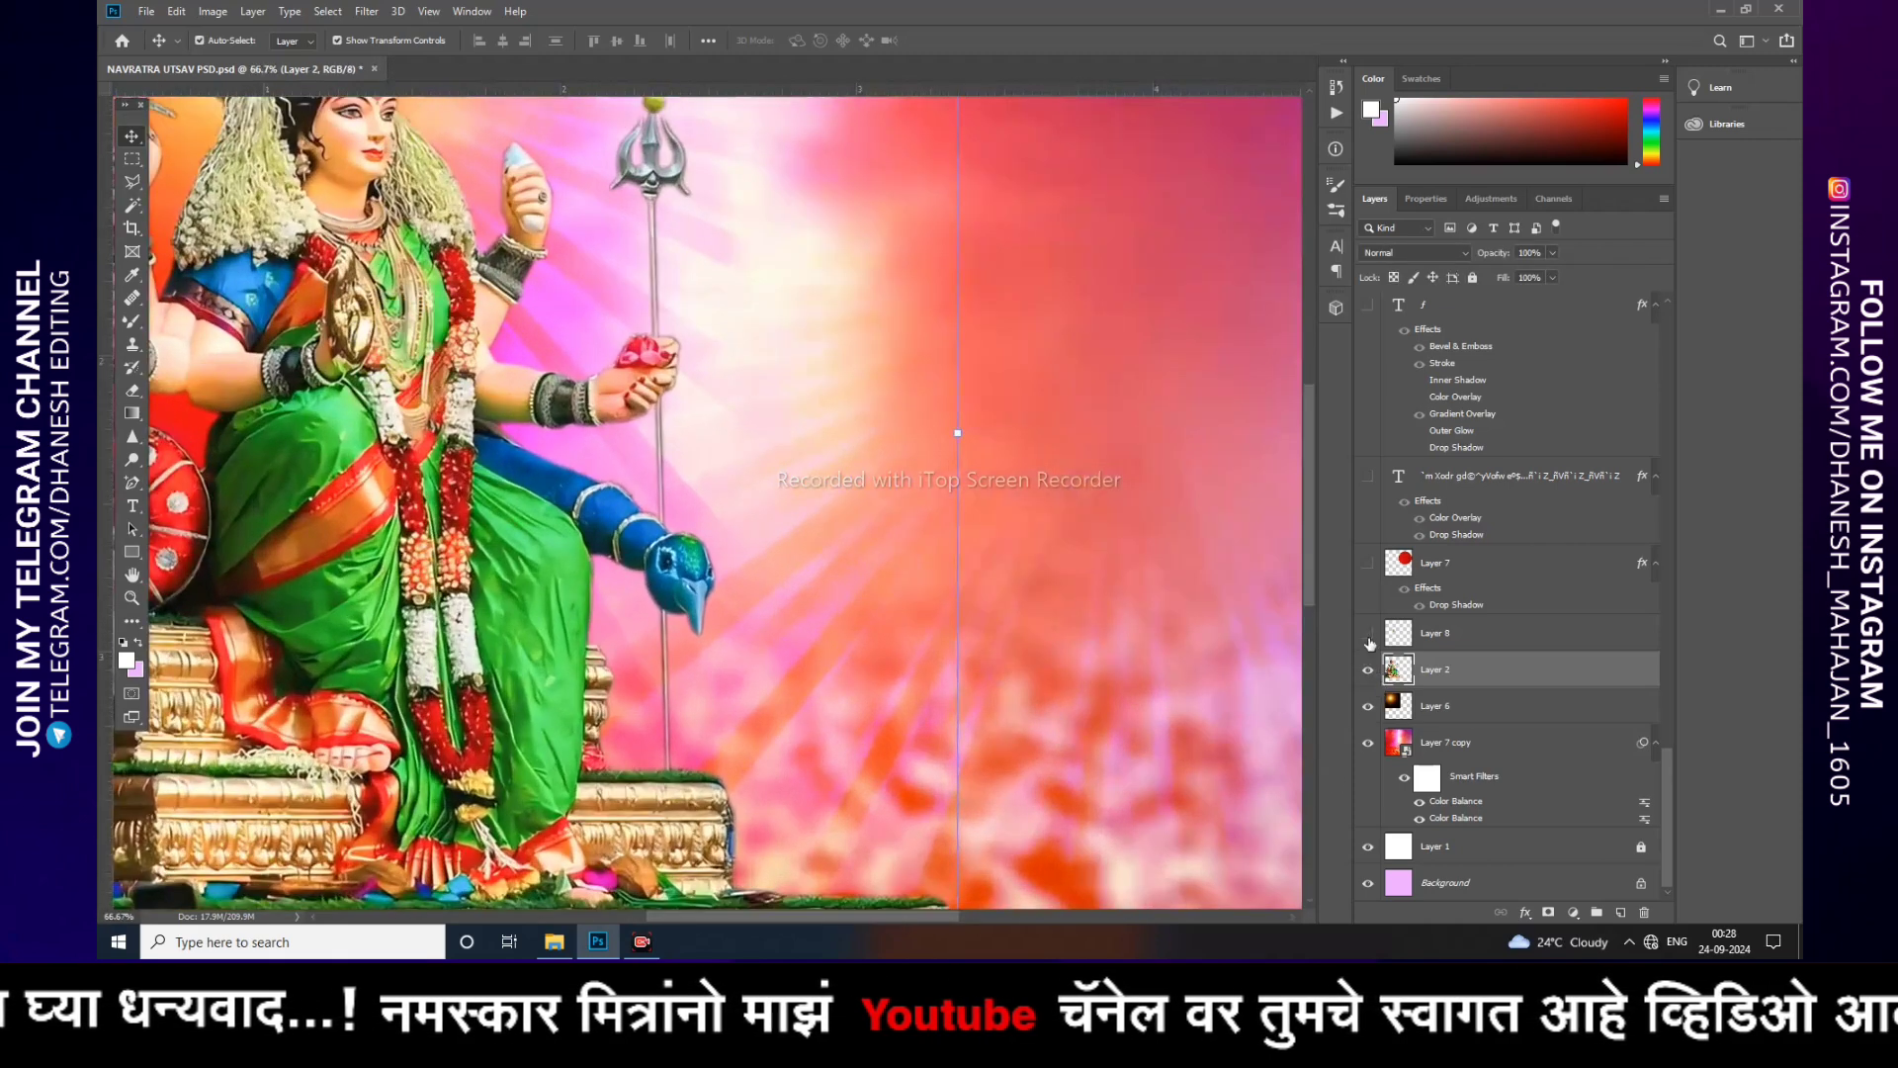
left_click(1369, 638)
left_click(1369, 637)
left_click(1369, 637)
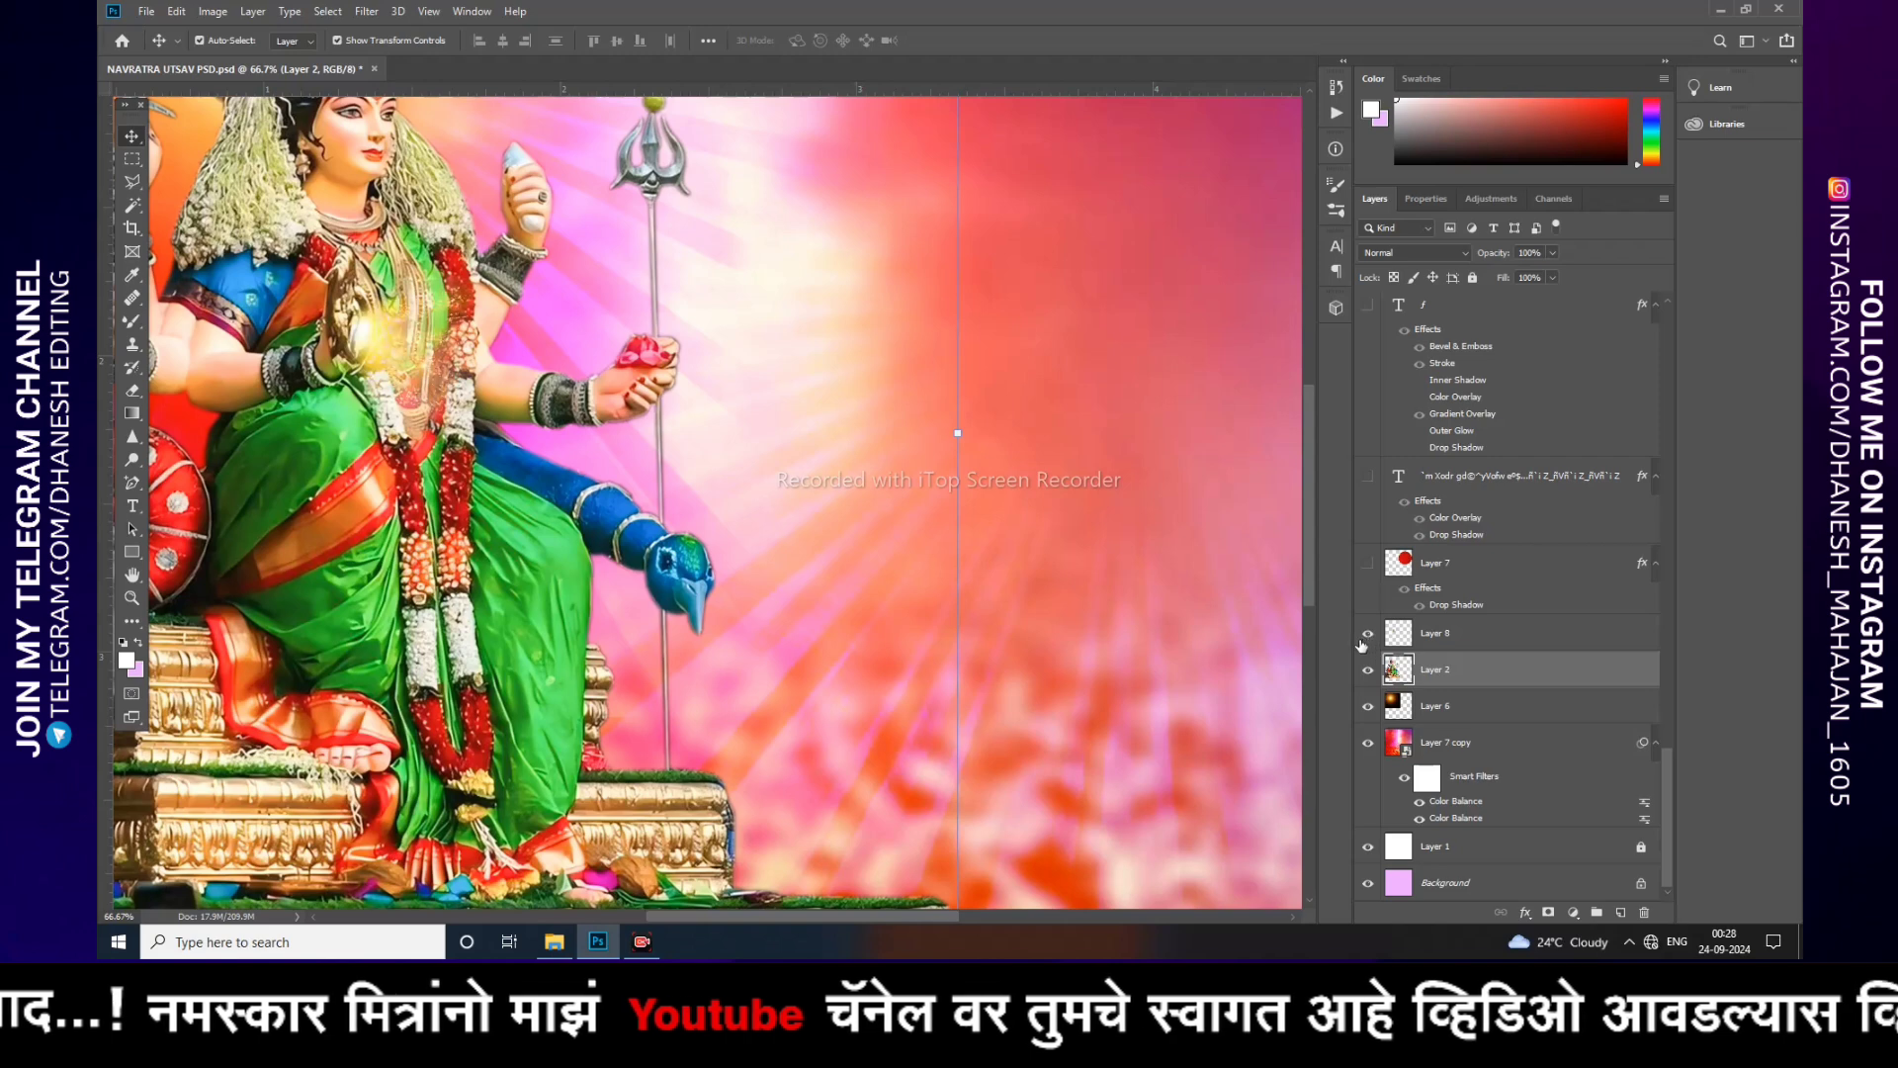
key("ctrl+minus")
key("ctrl+minus")
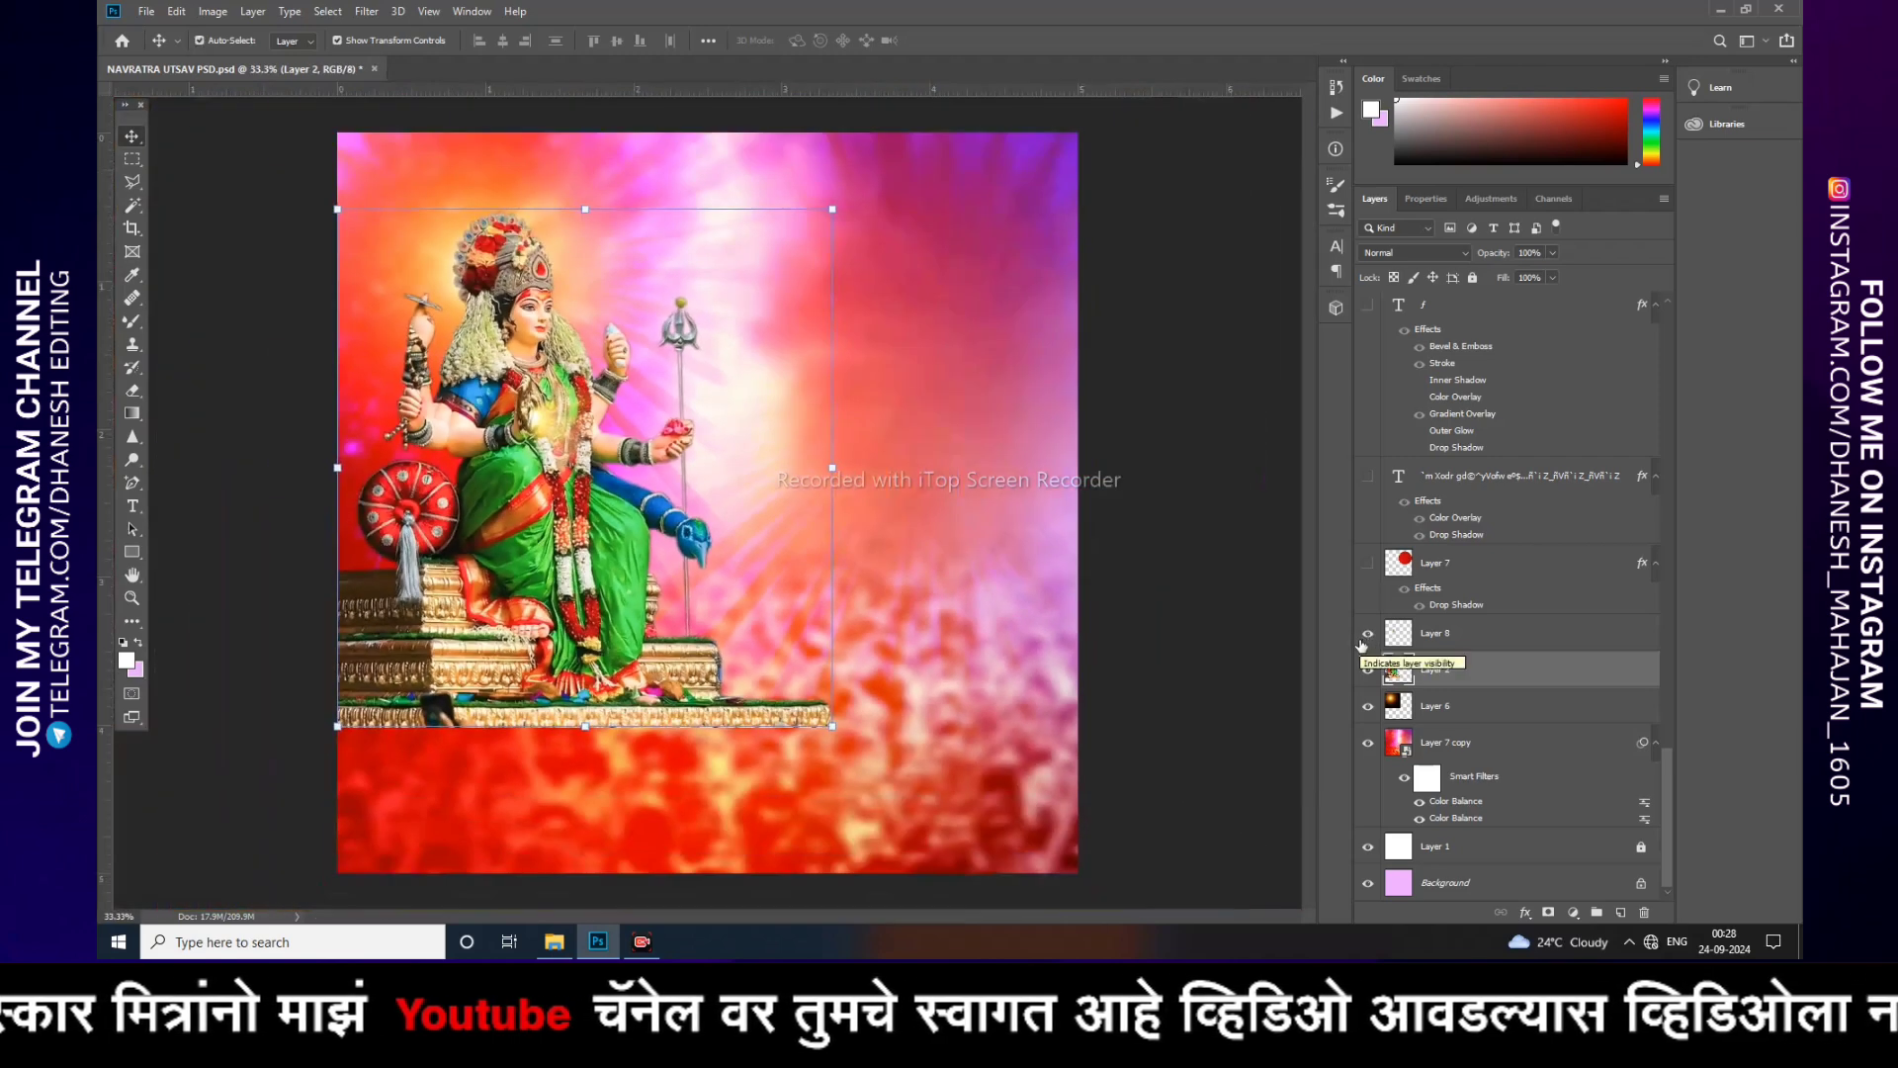
Step: Lock all properties of the Layer 7 copy background layer
left_click(1038, 599)
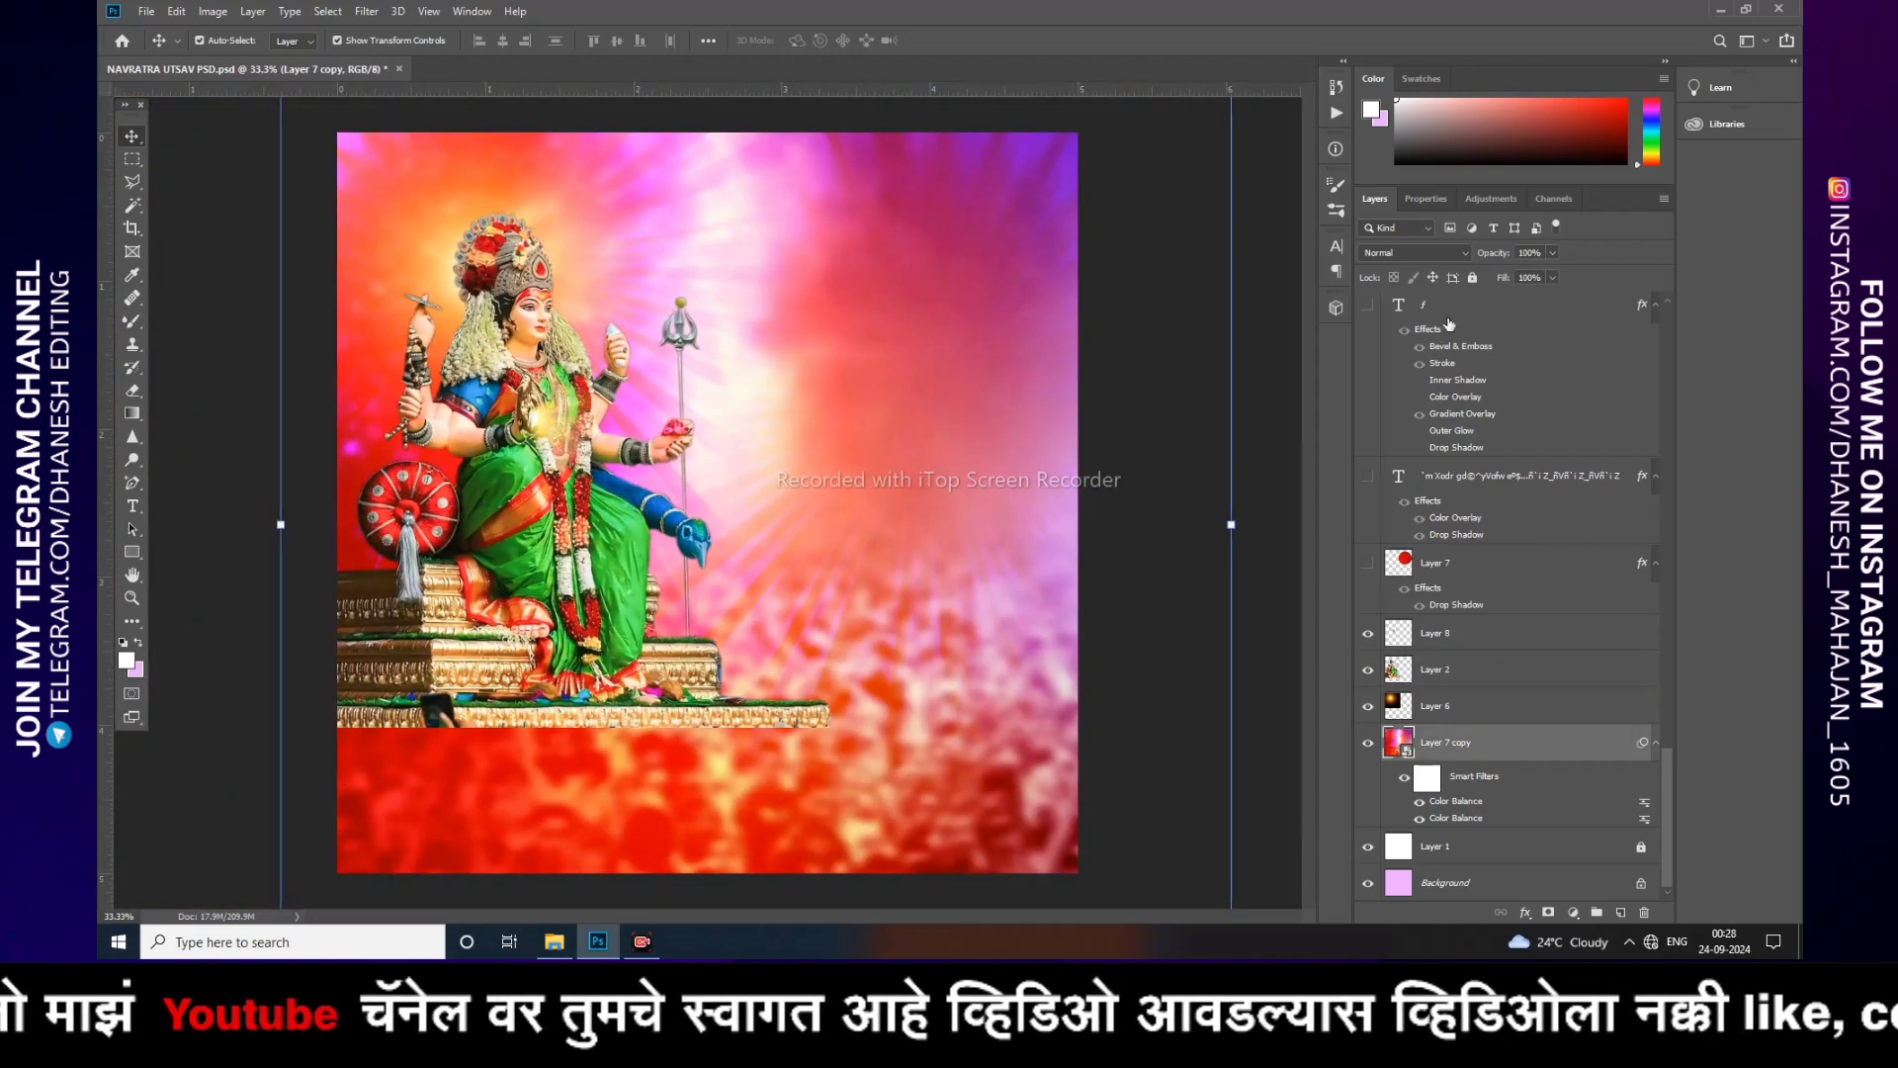
left_click(1471, 280)
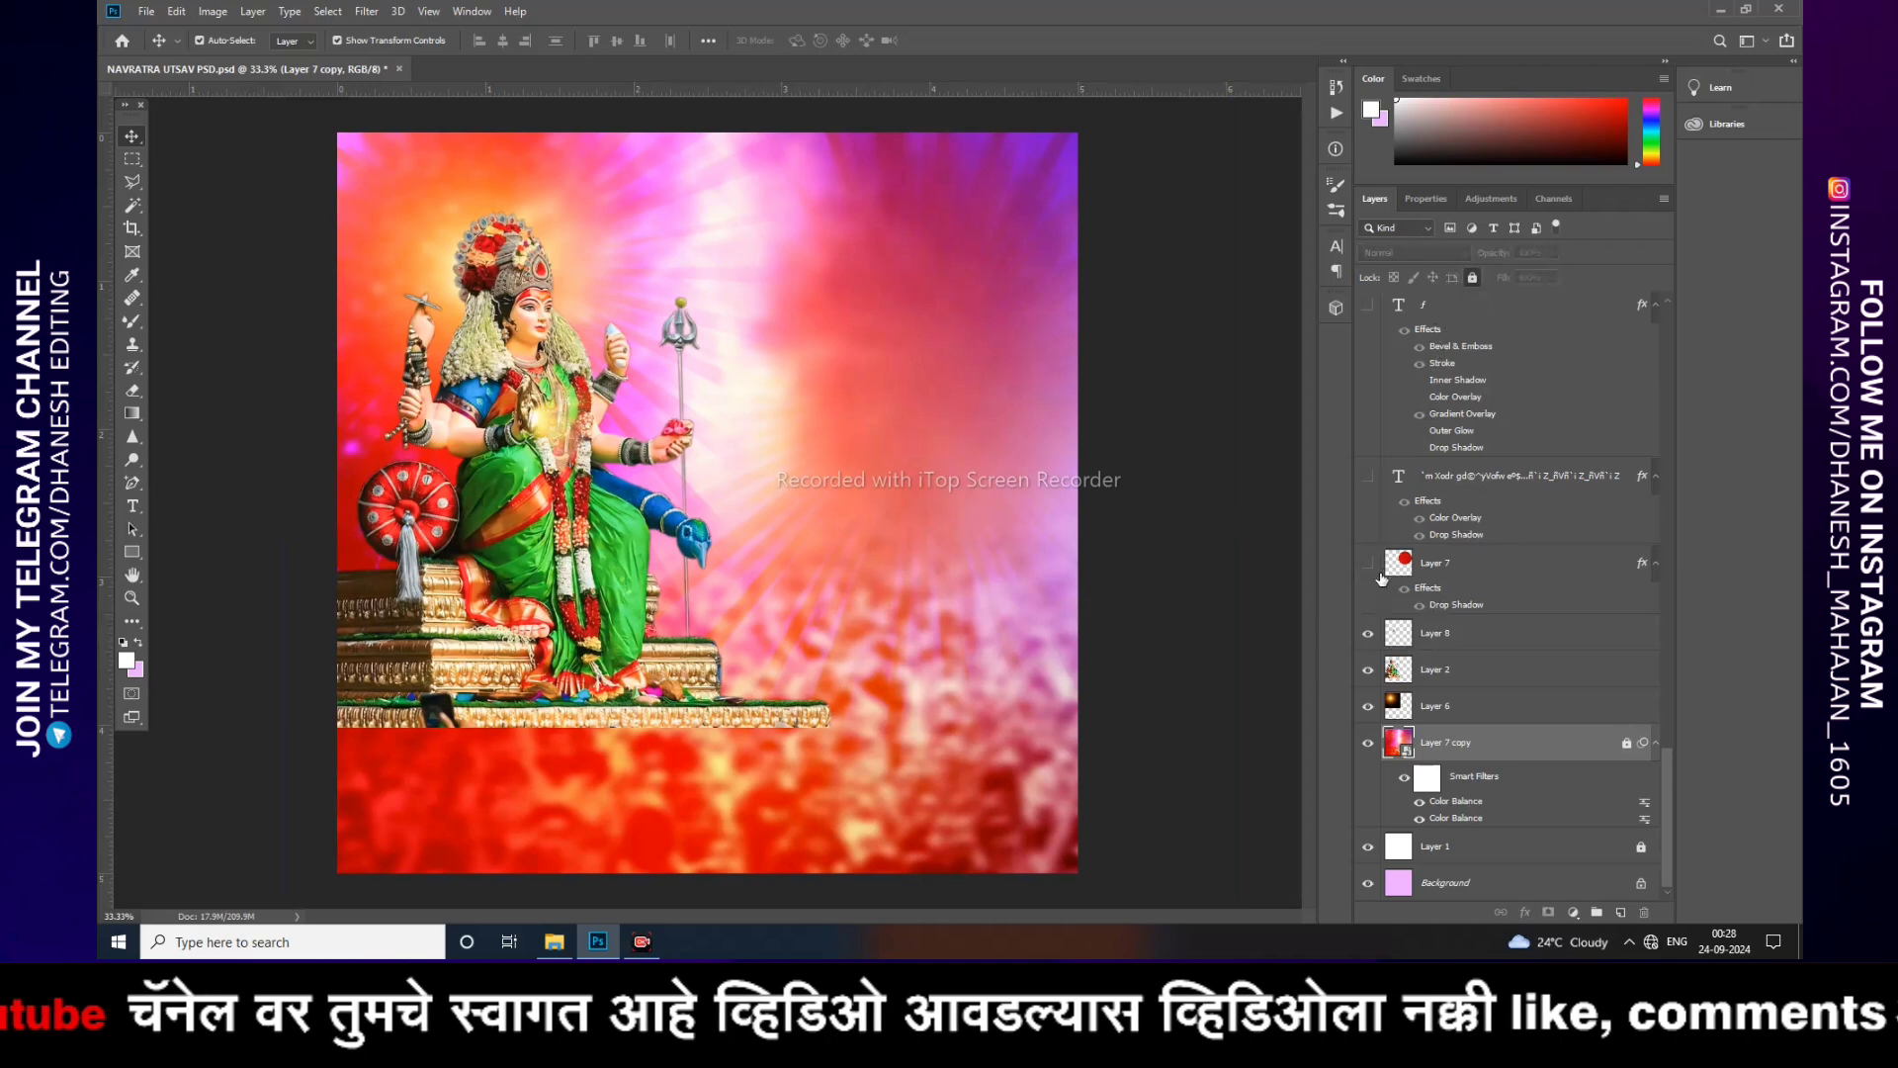
Step: Select and show Layer 7, the red scalloped frame in the poster's upper right
left_click(1469, 564)
left_click(1367, 563)
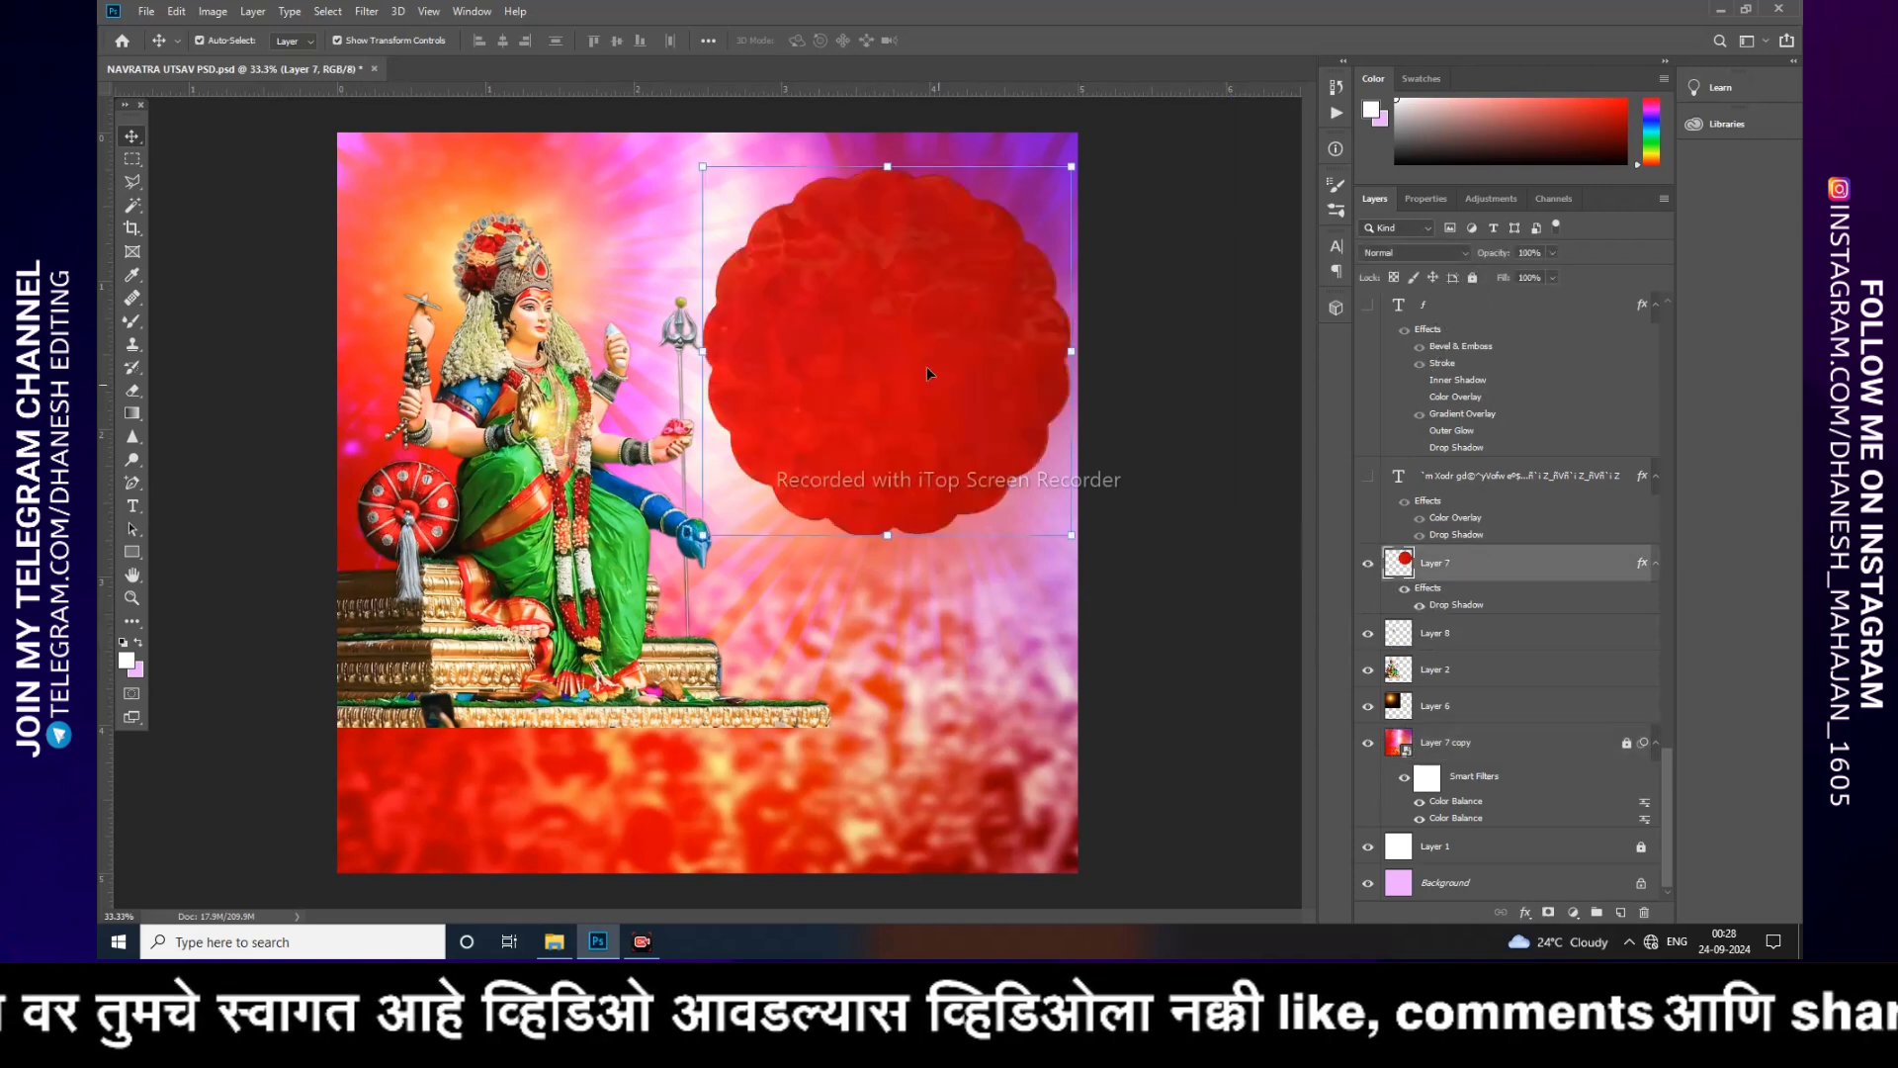
left_click_drag(928, 365, 871, 336)
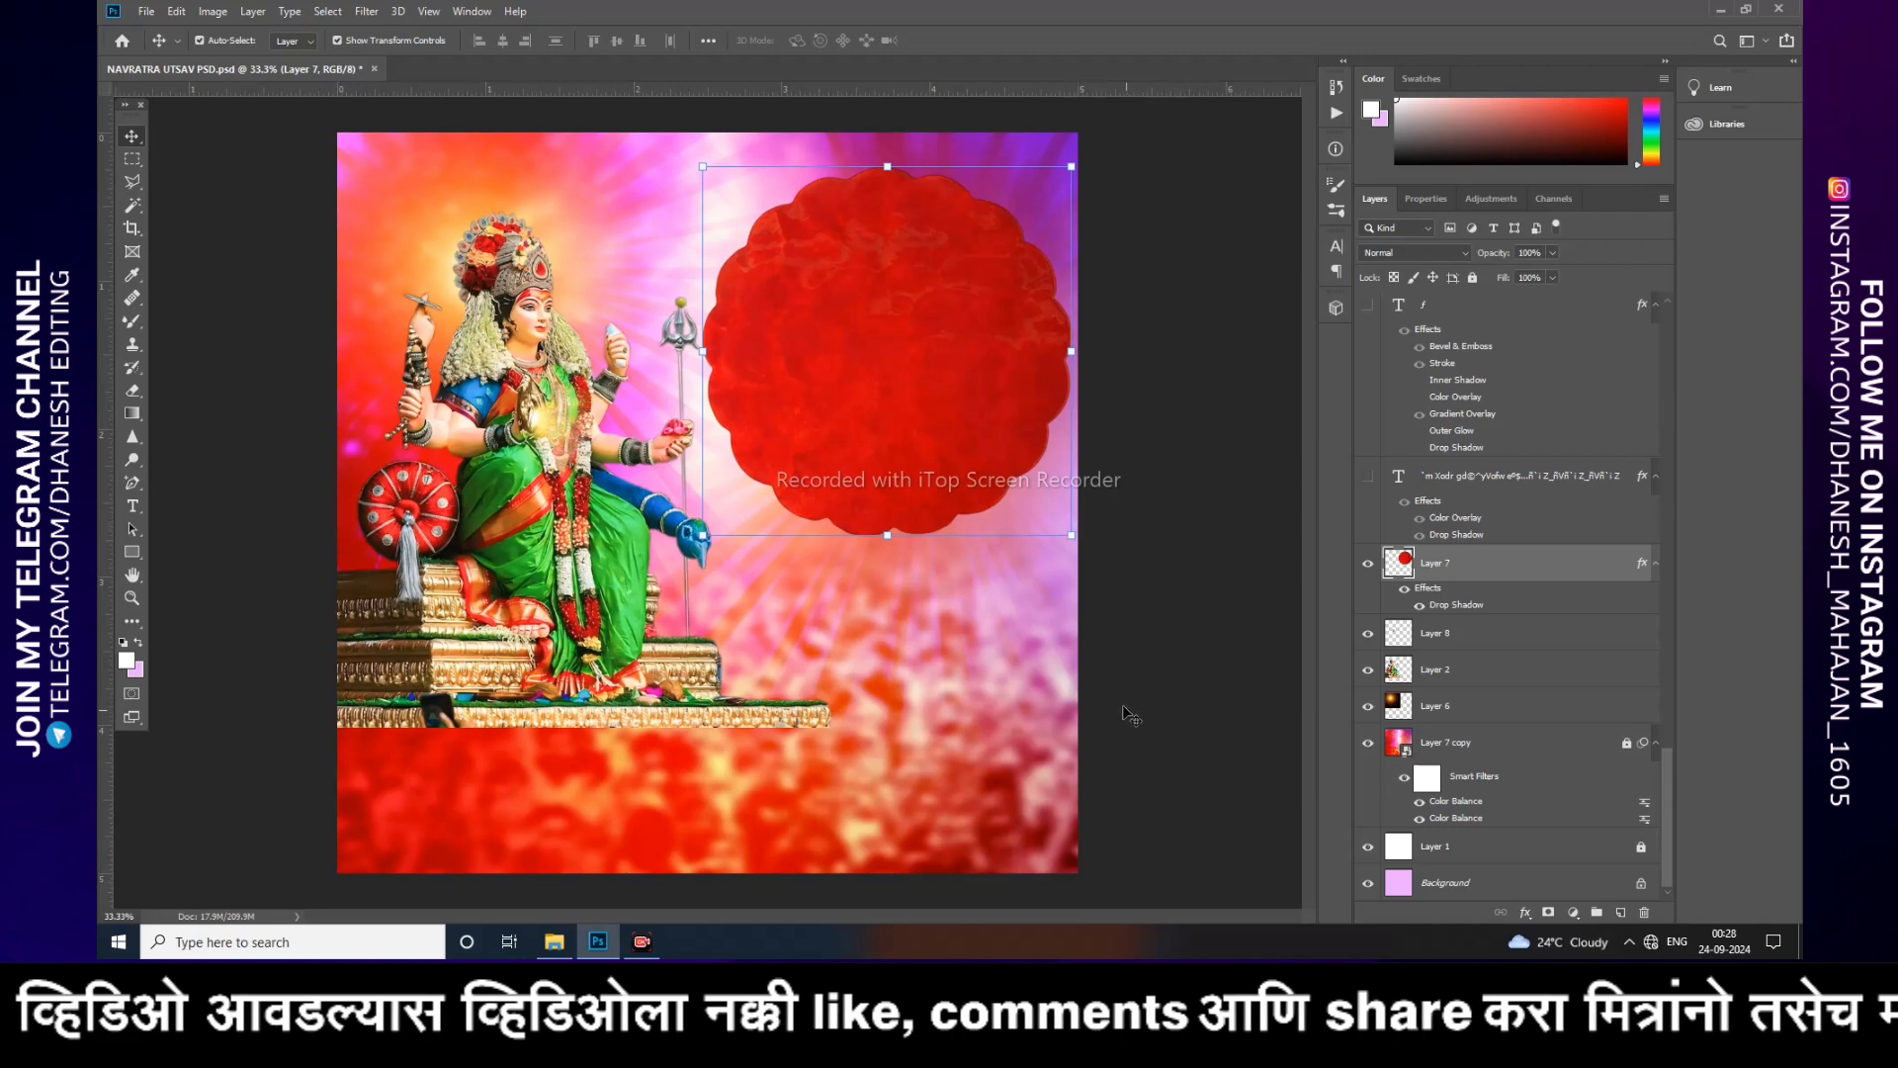
left_click(1153, 680)
Step: Show the Sanskrit verse text layer at the top of the red frame
scroll(1443, 608, "up", 2)
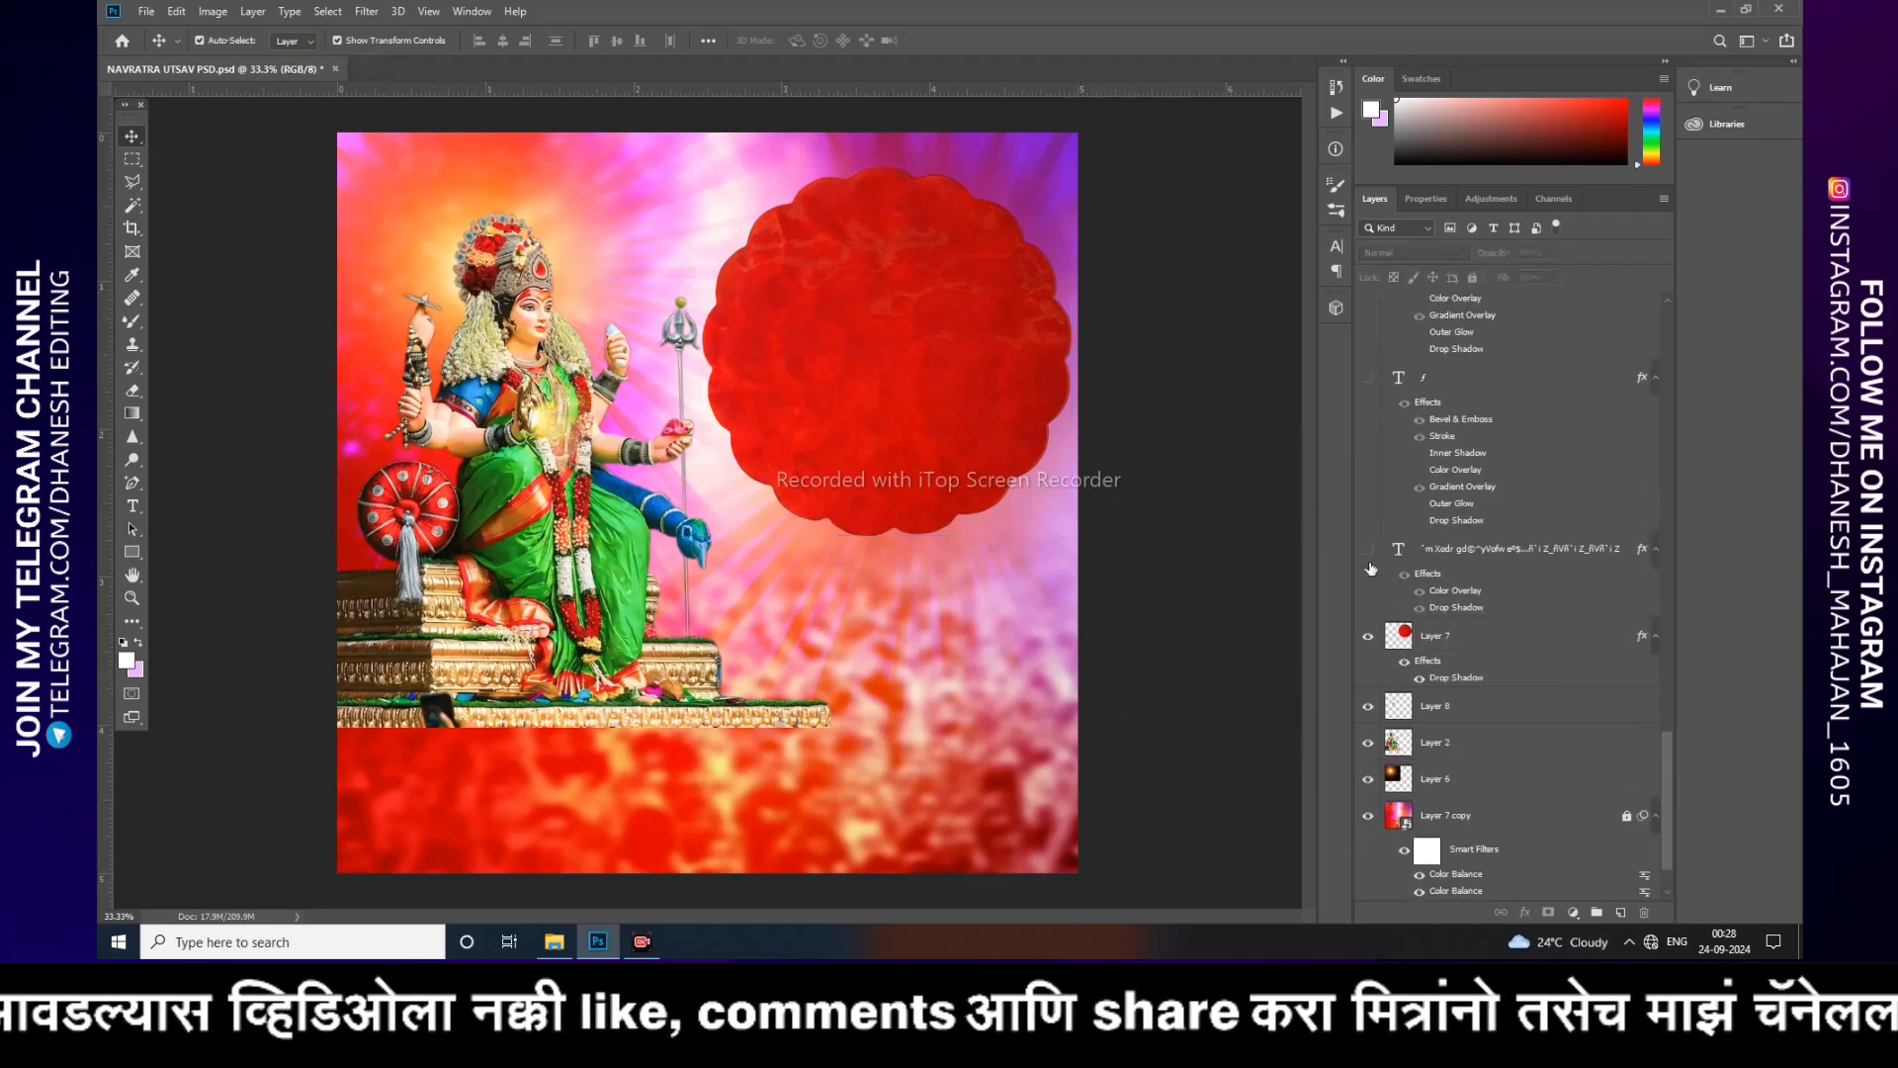
left_click(1369, 549)
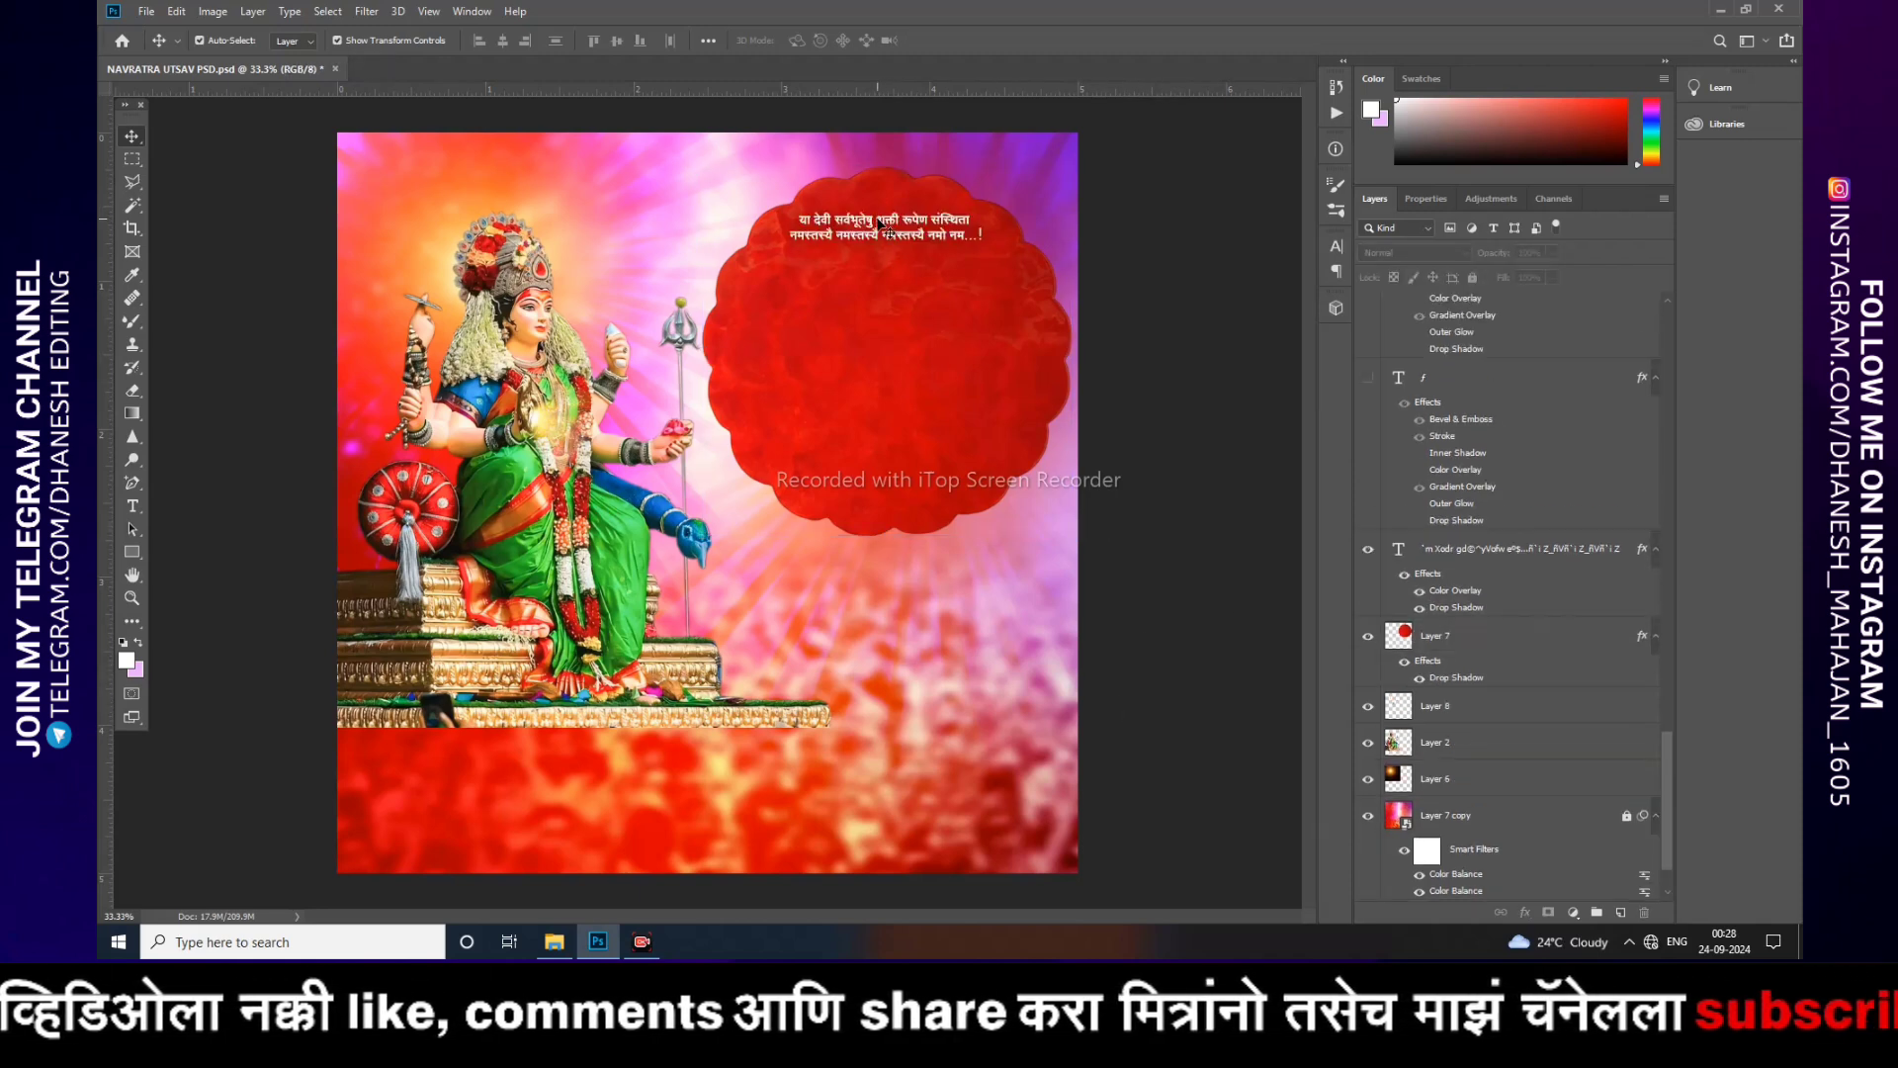
key("ctrl+plus")
key("ctrl+plus")
left_click_drag(881, 221, 570, 579)
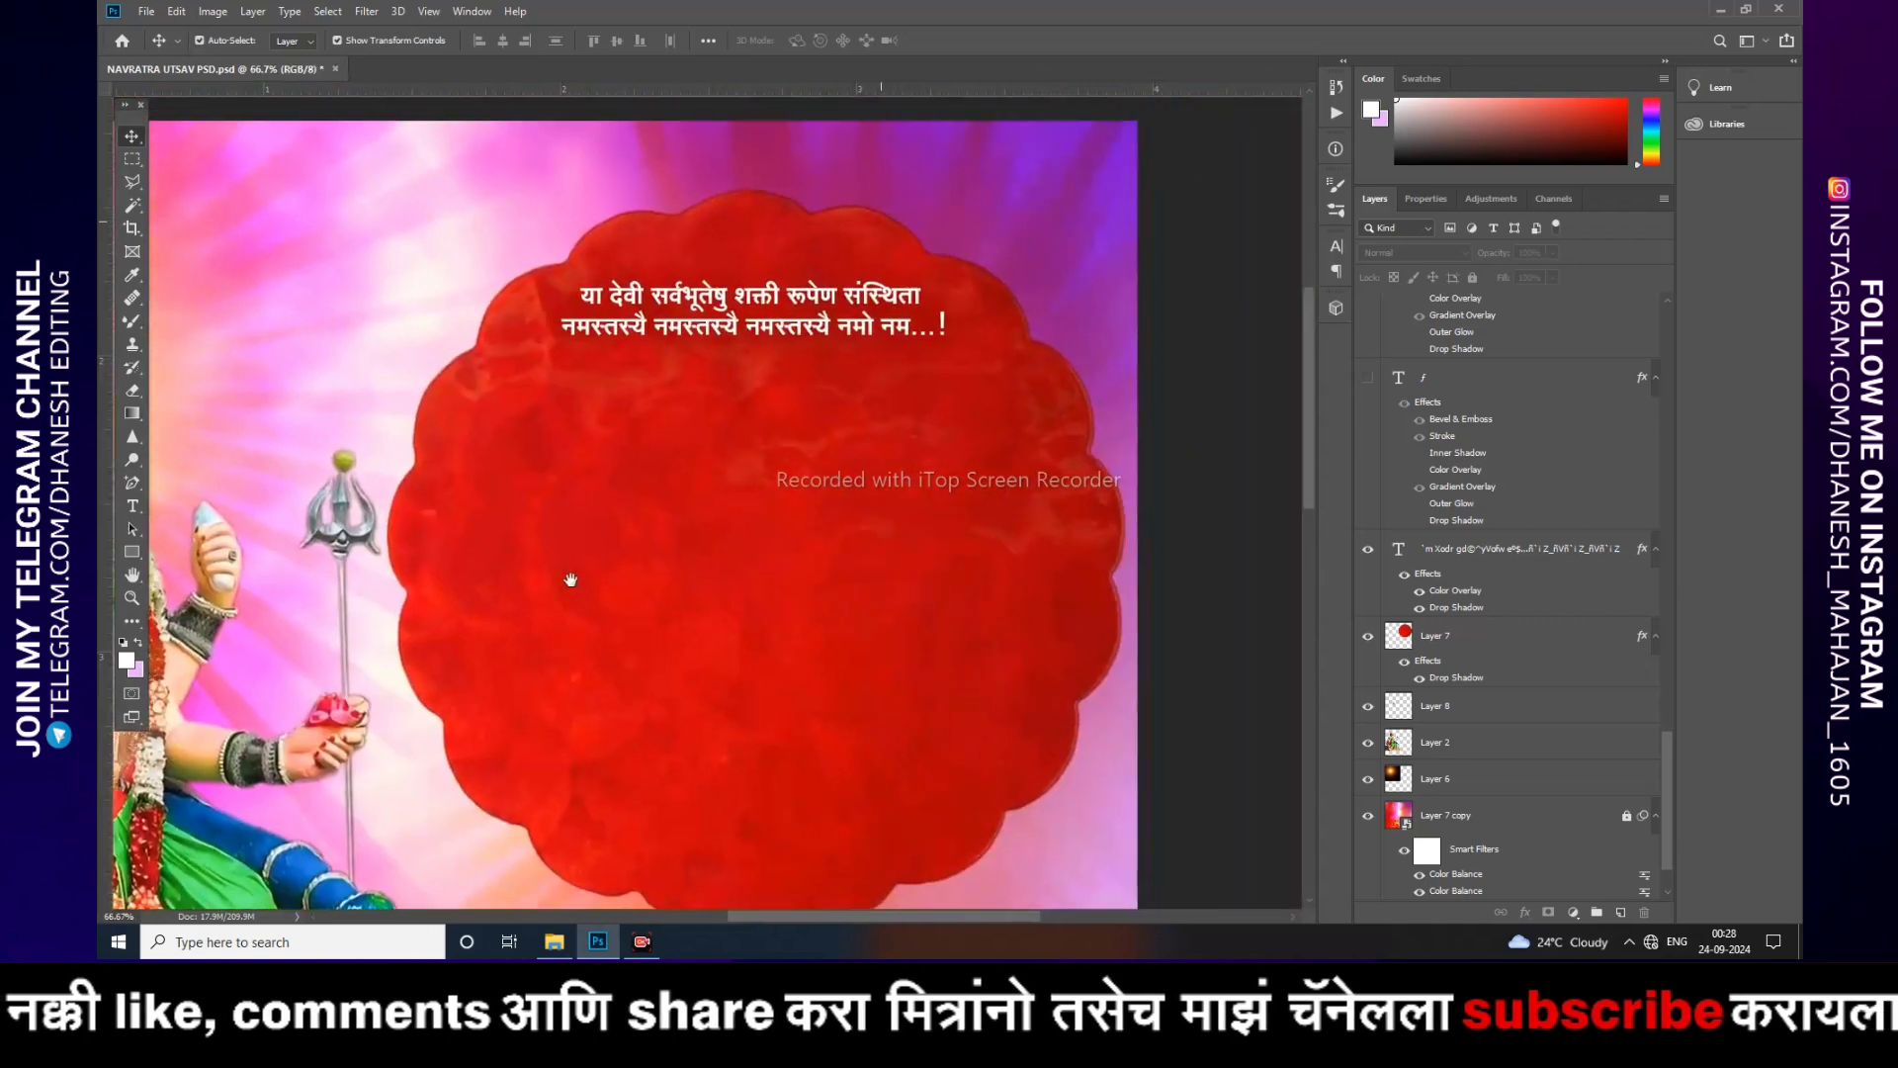
left_click_drag(753, 506, 762, 420)
left_click(740, 237)
double_click(893, 238)
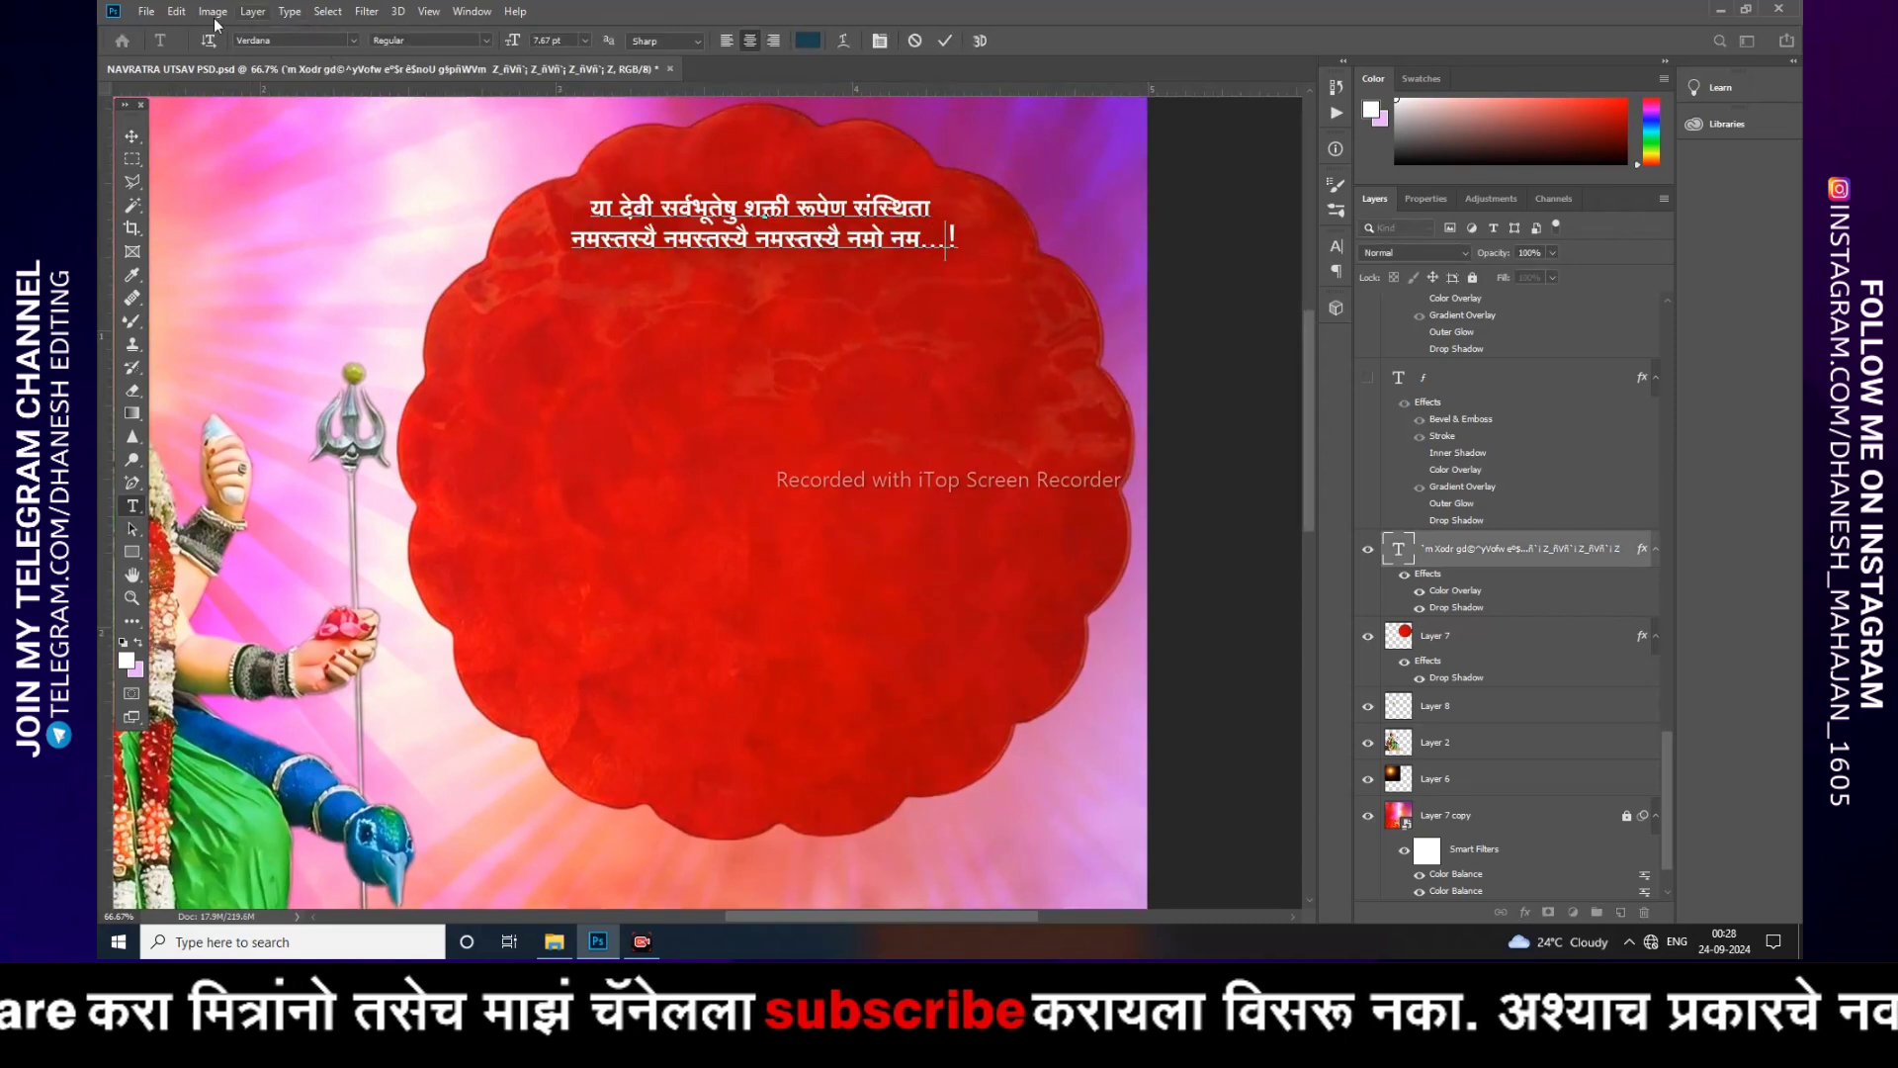
left_click(131, 135)
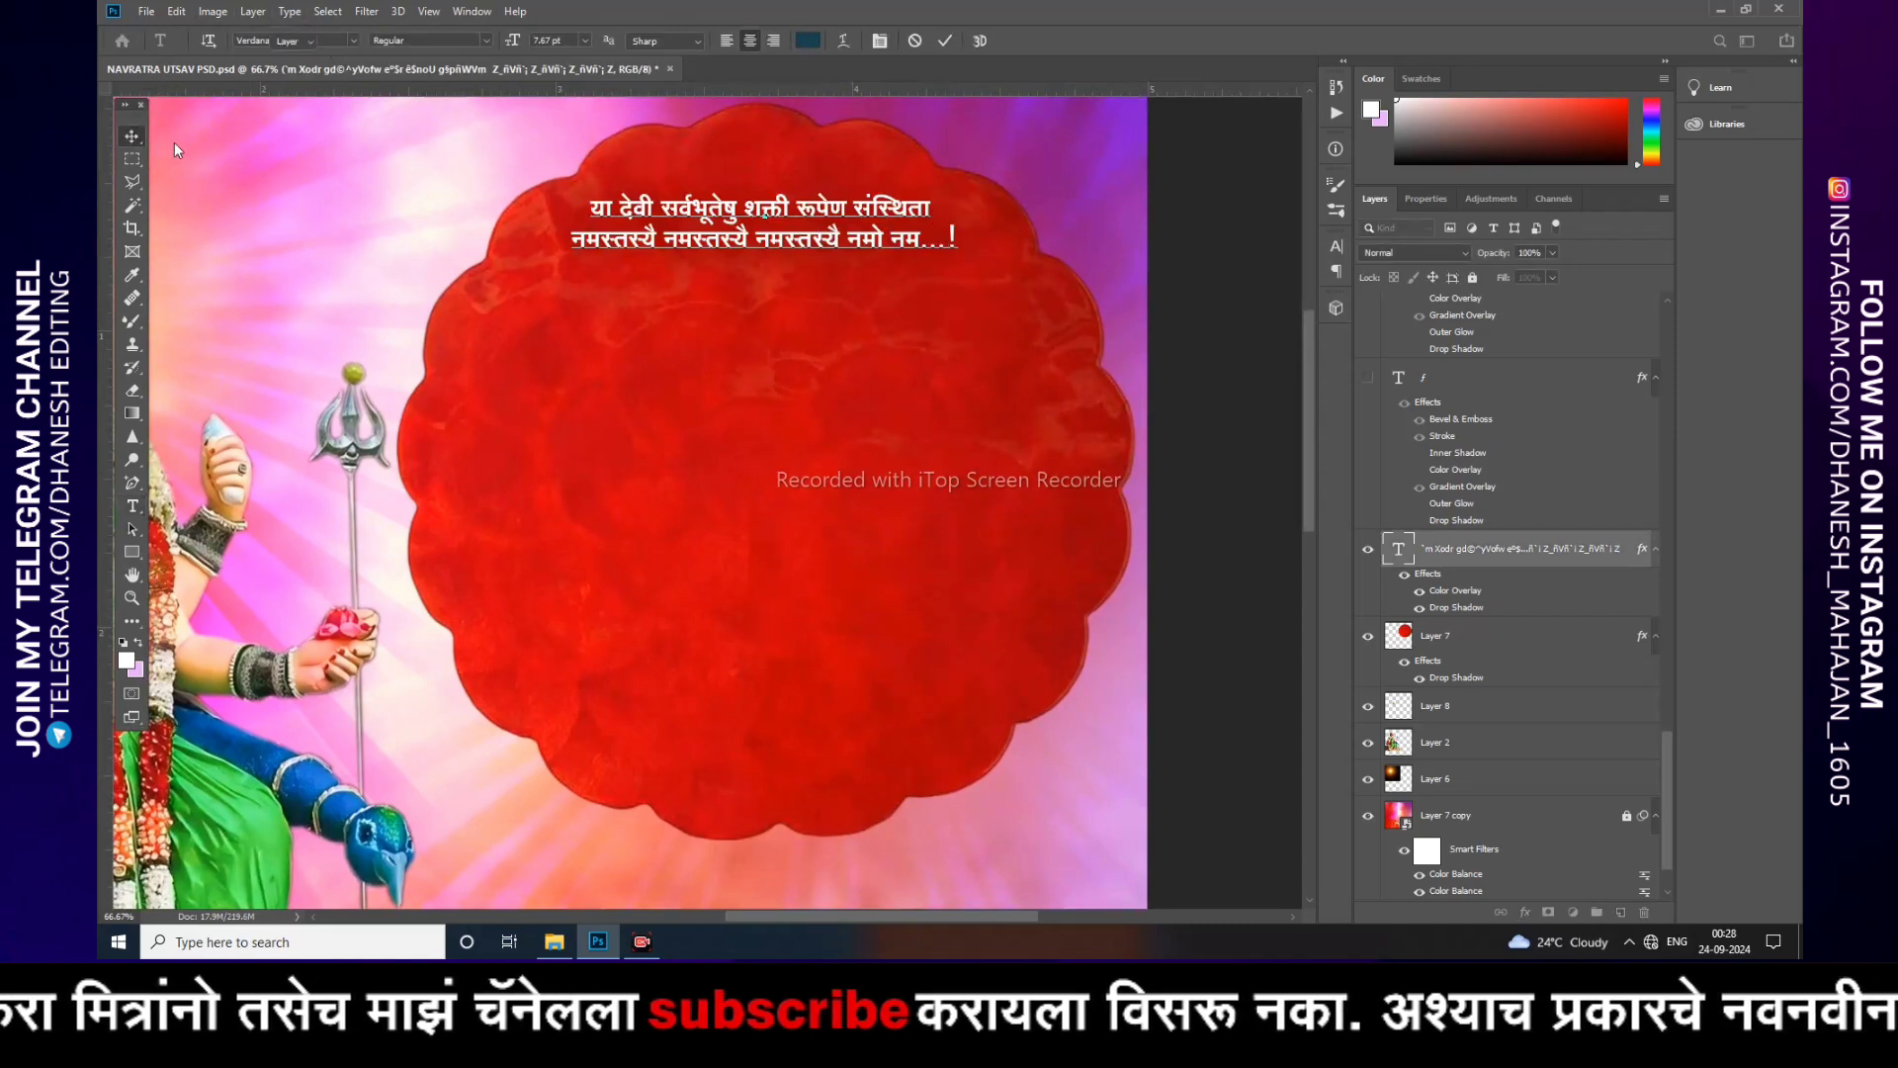
left_click(1219, 495)
Step: Show the trident symbol layer below the verse and nudge it slightly right
scroll(1404, 563, "up", 2)
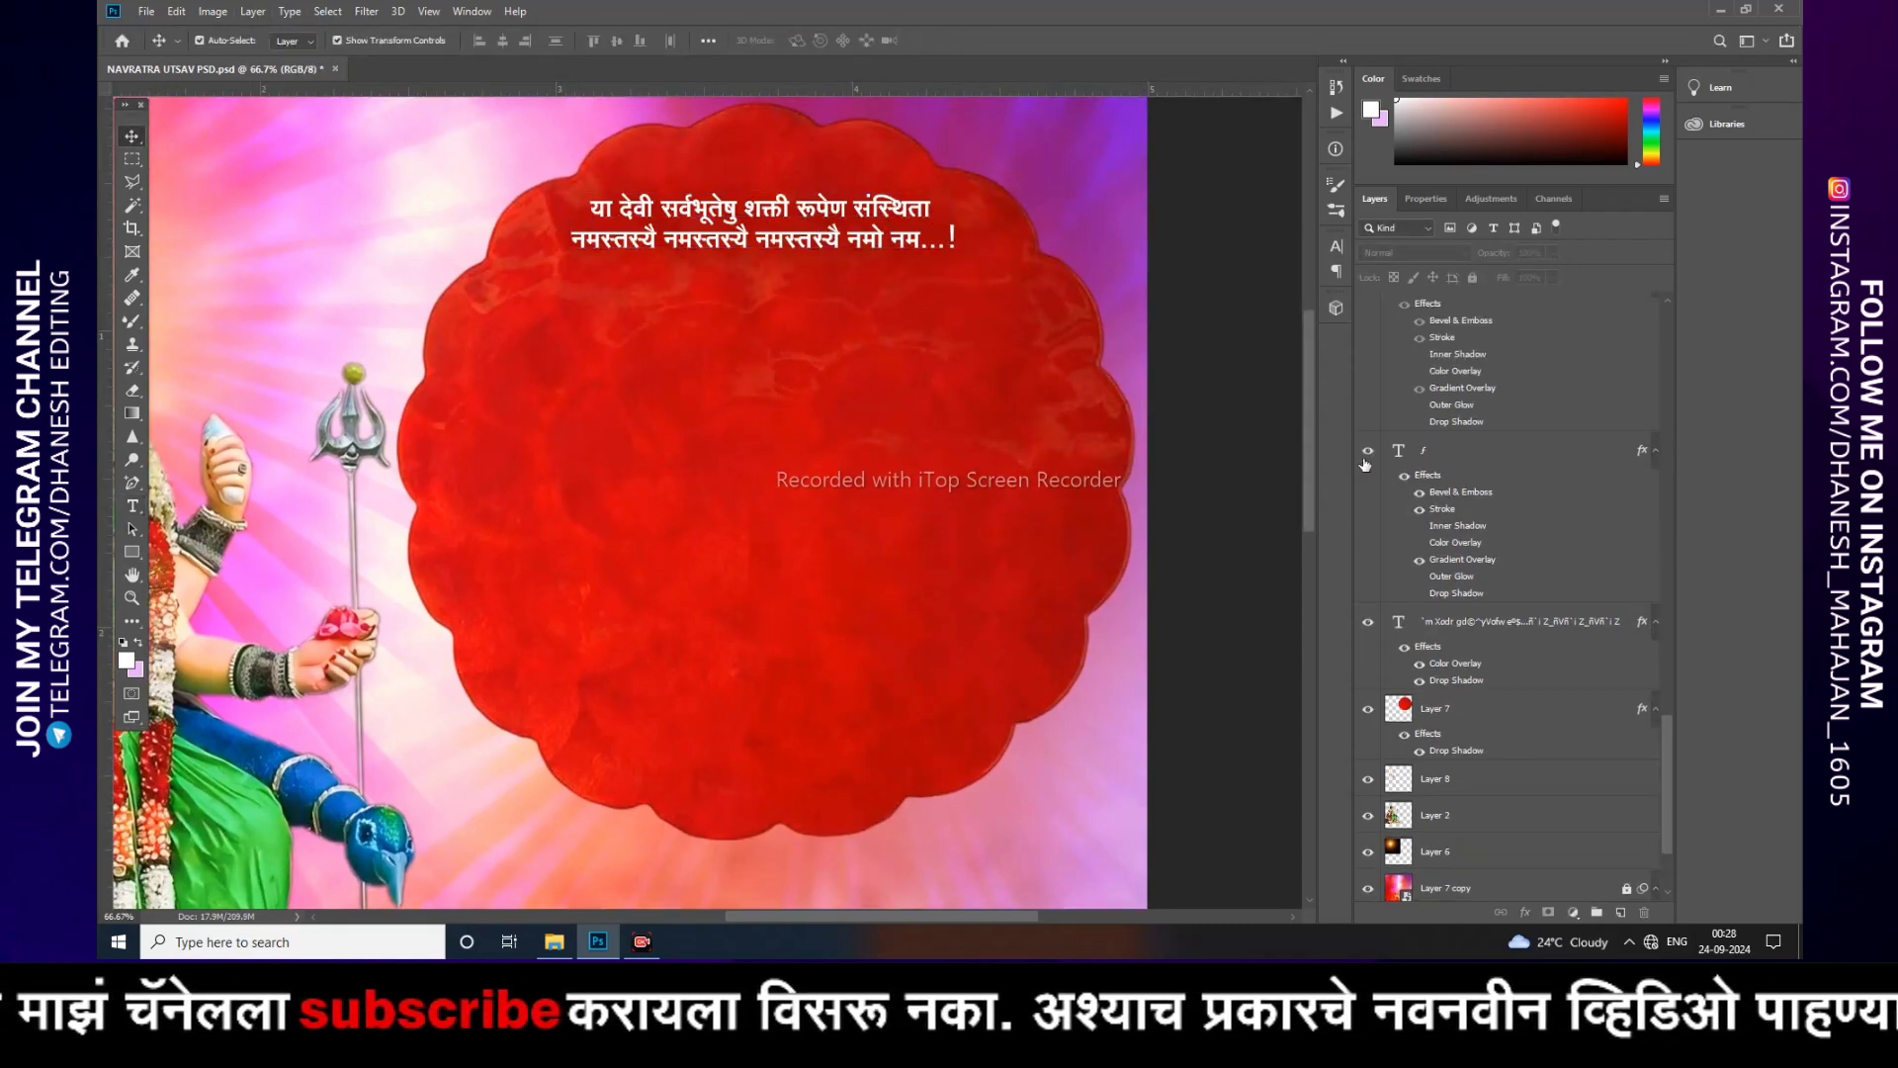
key("ctrl+v")
mouse_move(798, 360)
left_mouse_down()
mouse_move(876, 534)
mouse_move(802, 453)
mouse_move(824, 358)
left_mouse_up()
Step: Show the Navratrotsav title text layer across the red frame
scroll(1432, 494, "up", 5)
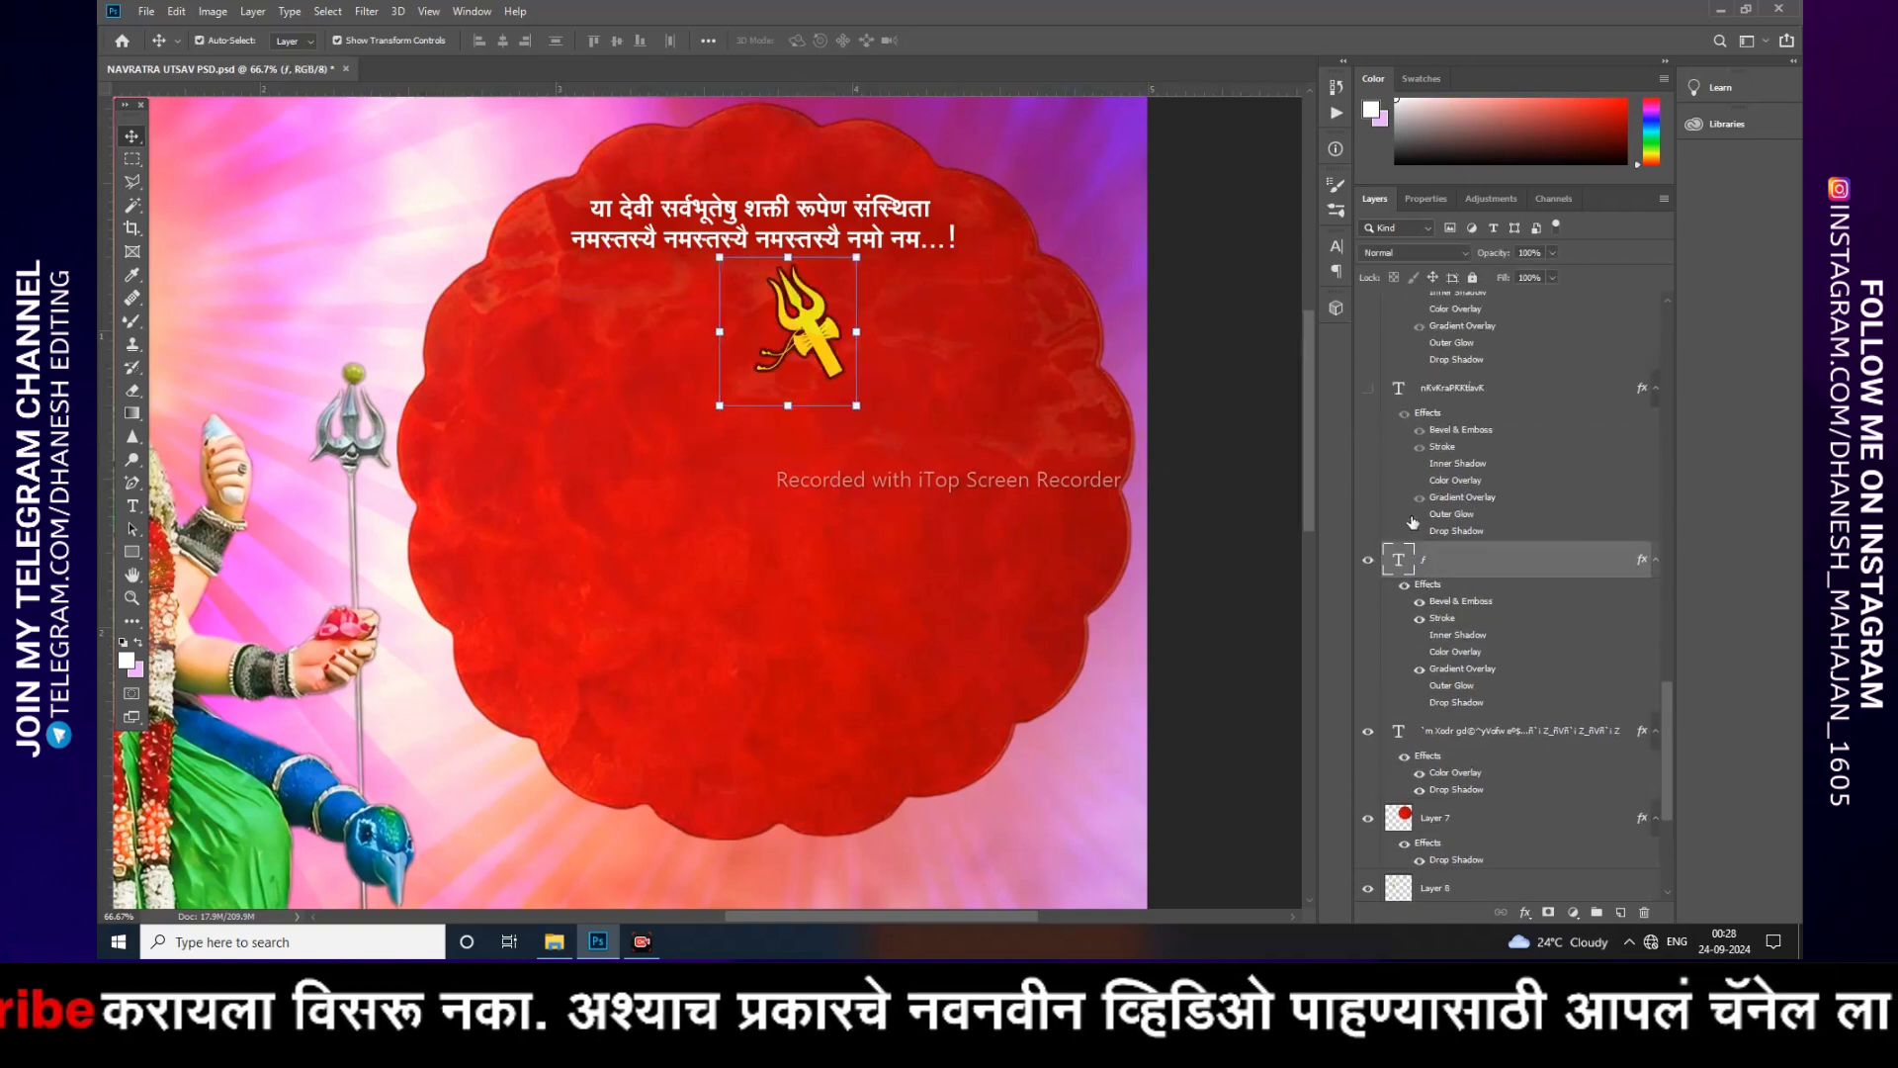
left_click(1369, 461)
left_click(1223, 509)
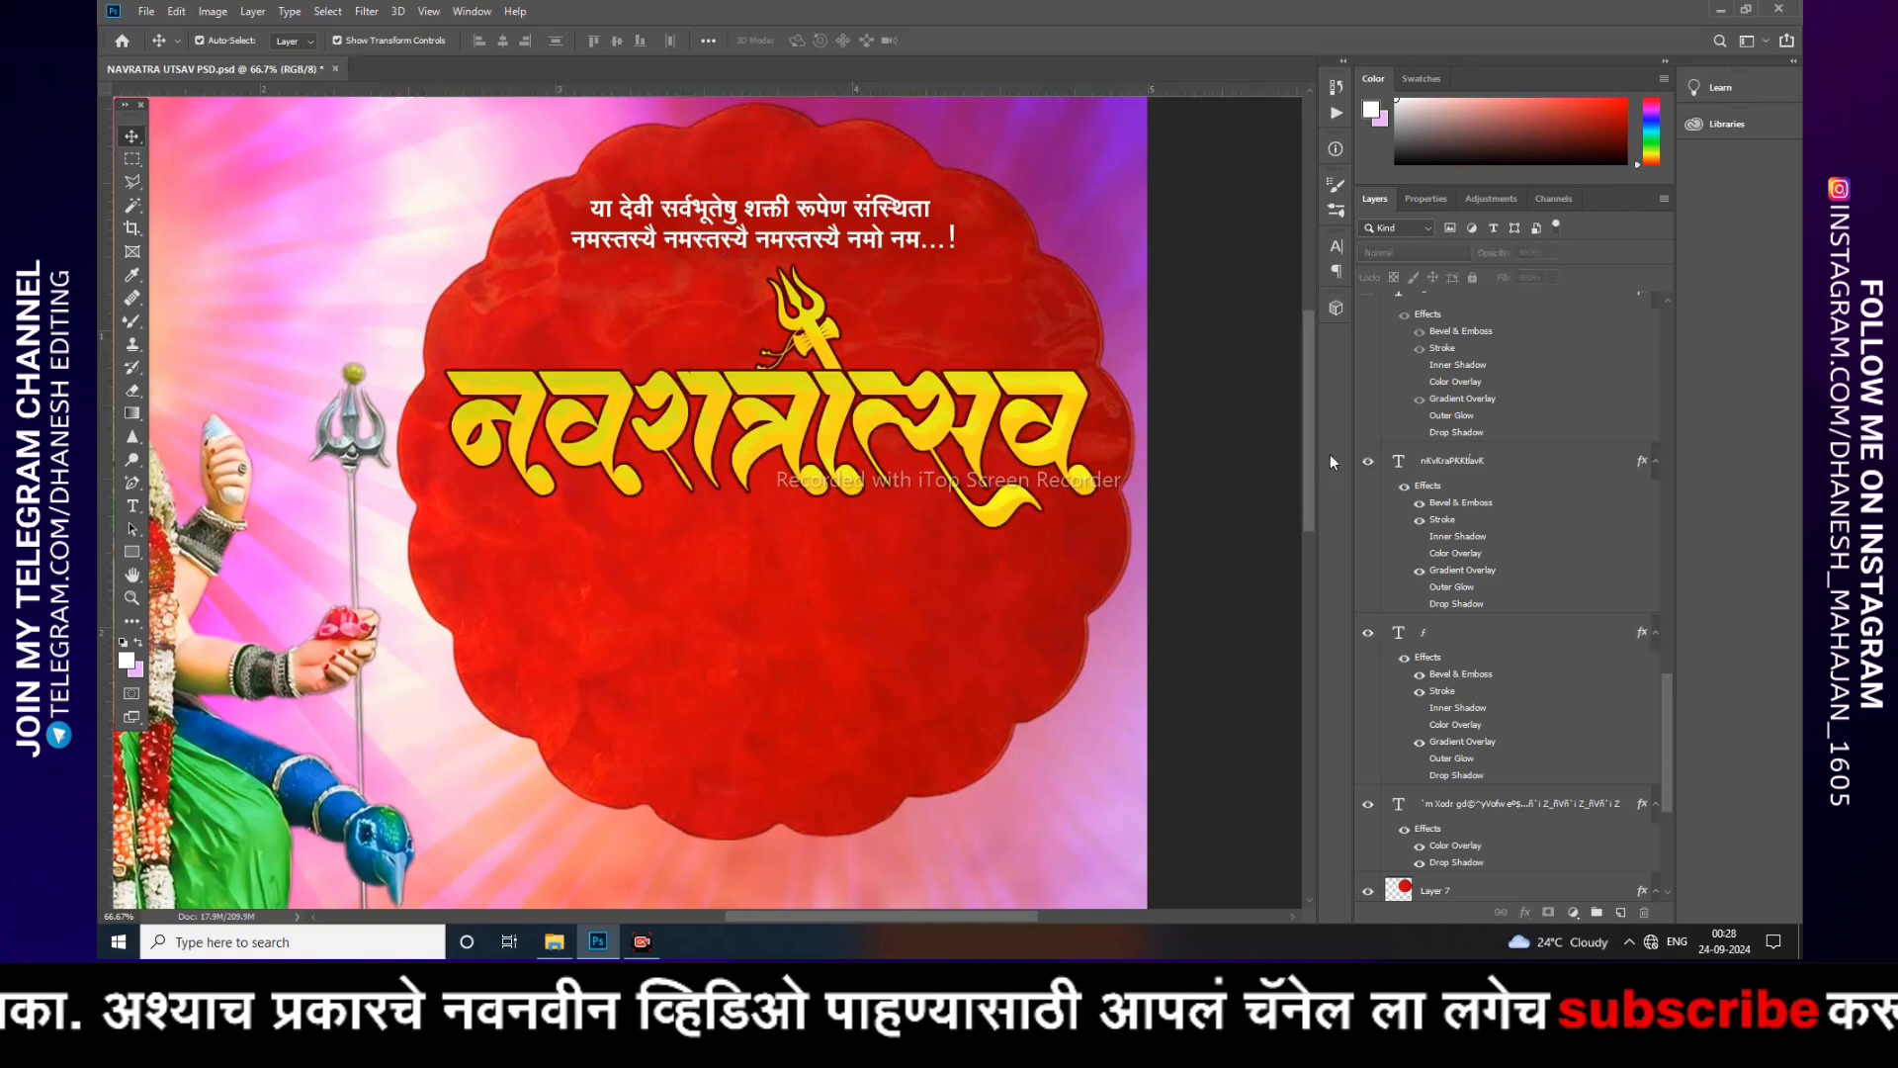
Step: Open the Navratrotsav title's layer style and review its Bevel & Emboss, Stroke and Gradient Overlay settings
scroll(1372, 412, "up", 3)
left_click(1370, 398)
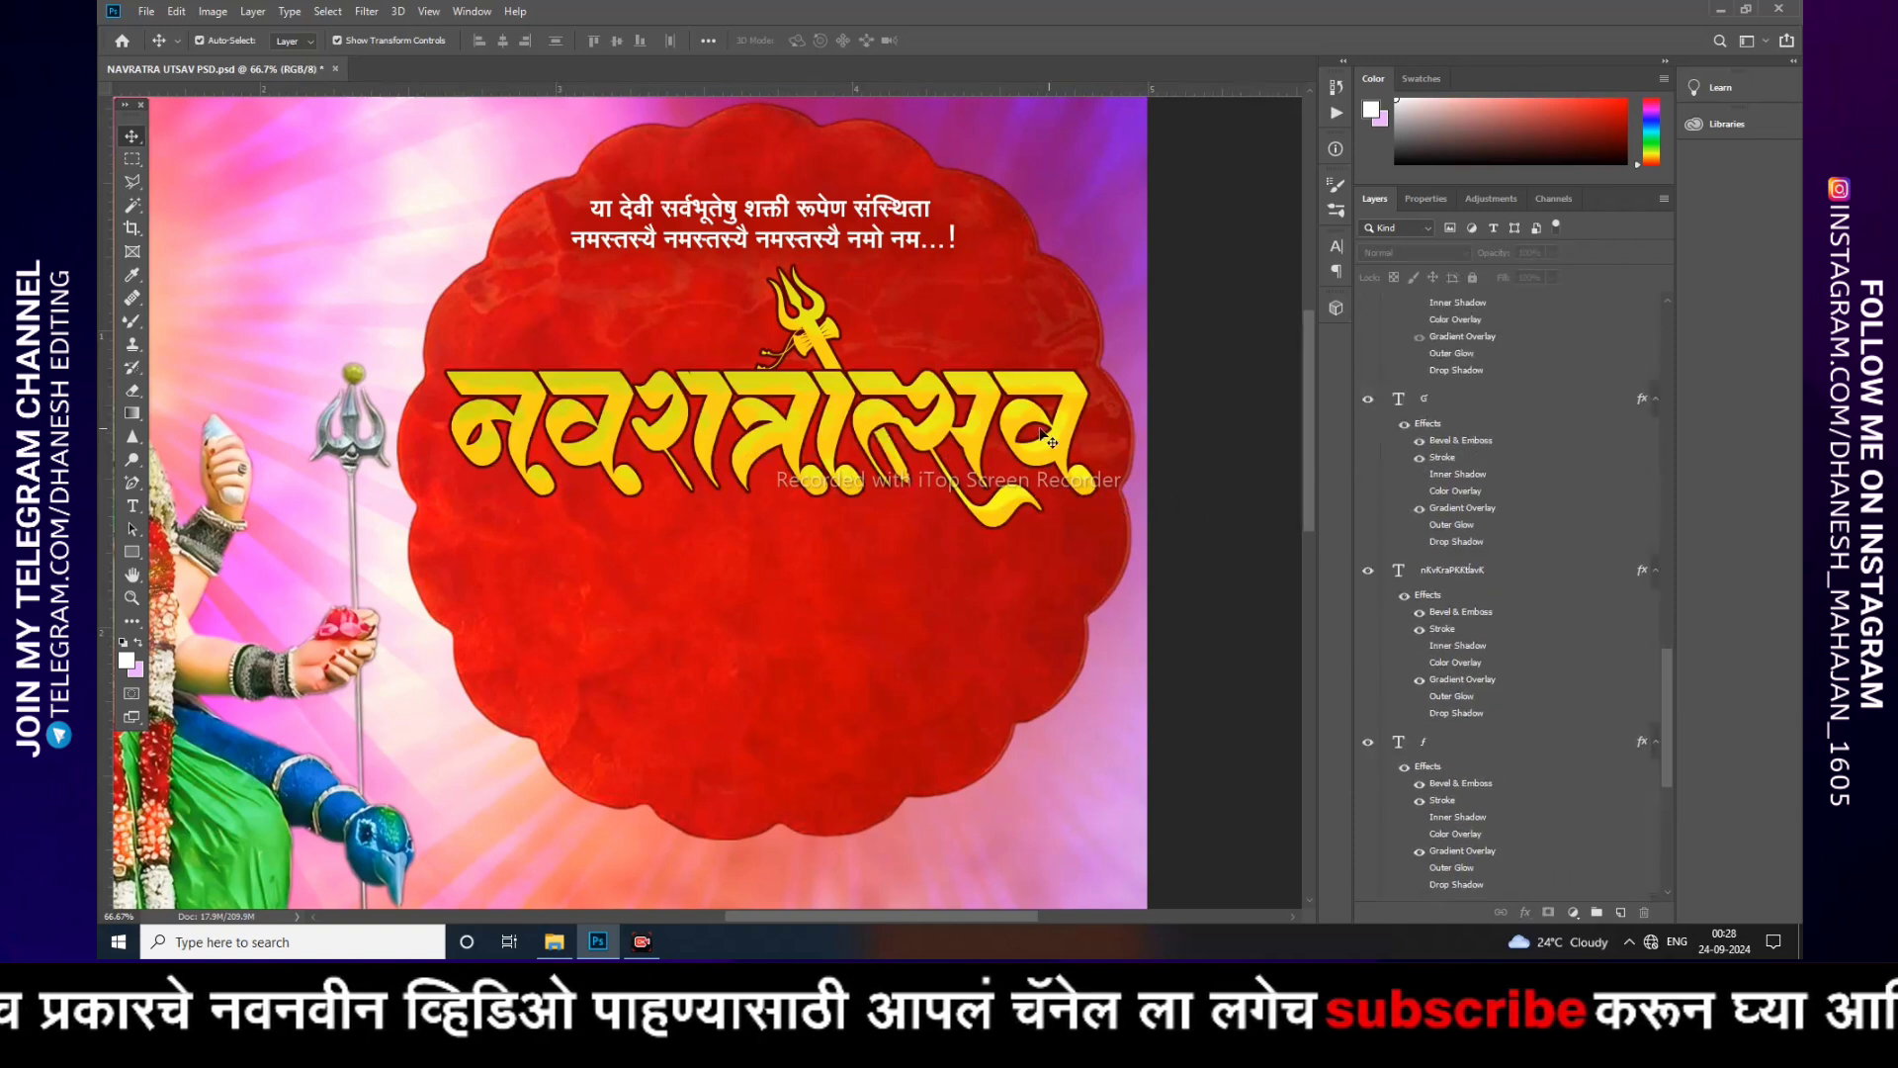
left_click(1047, 439)
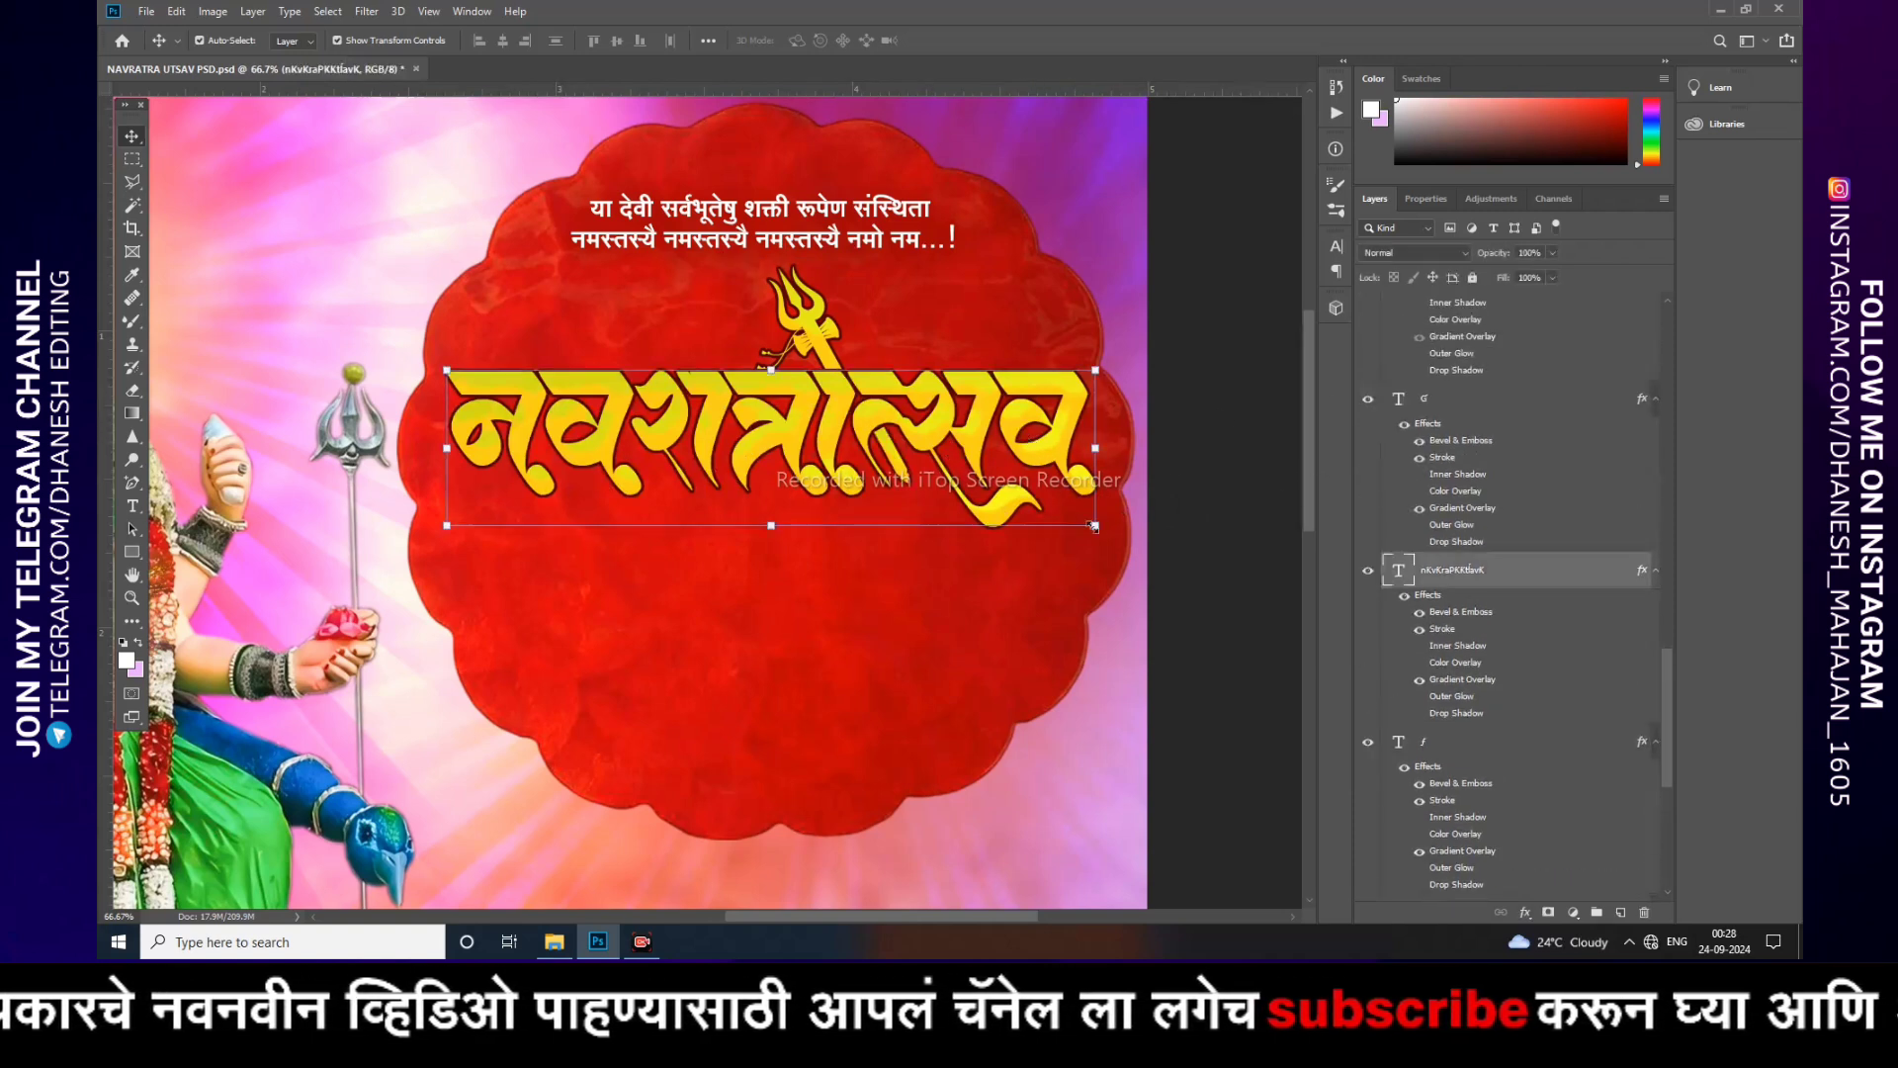
left_click(1522, 910)
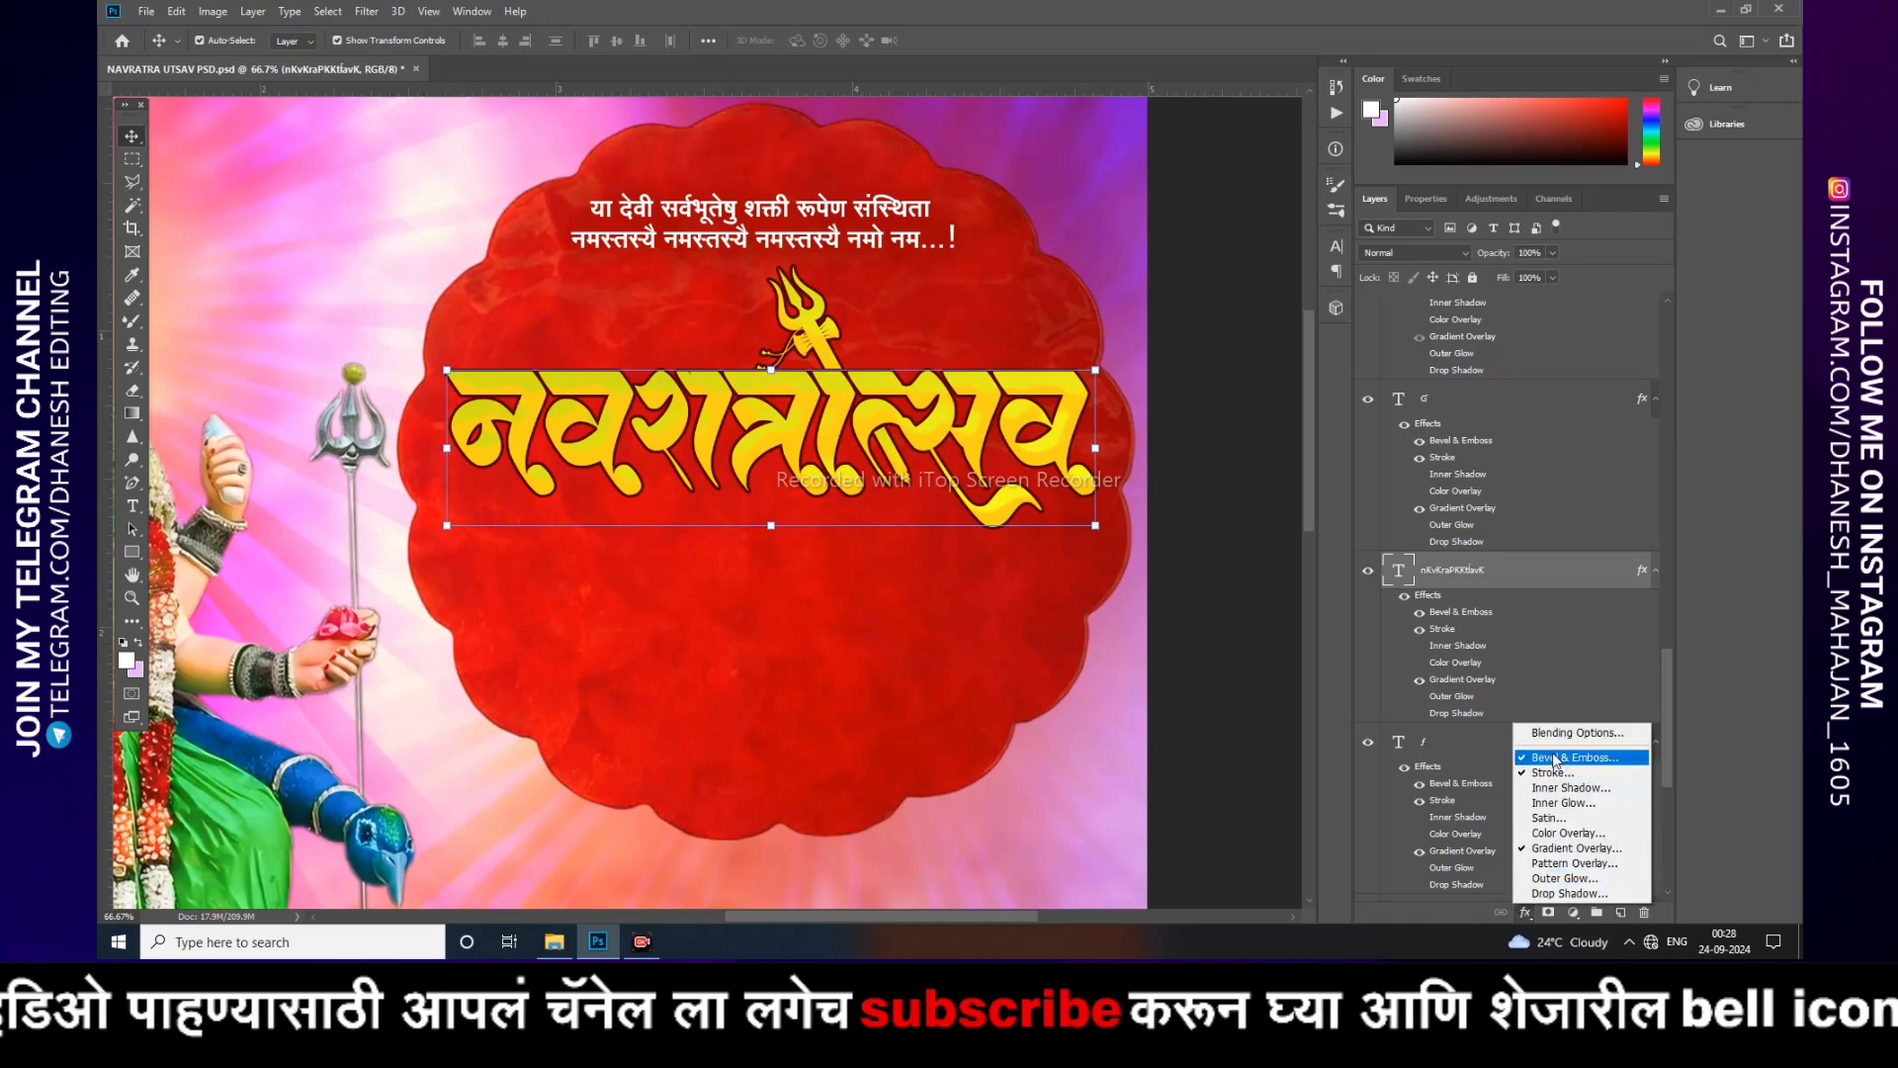
key("Escape")
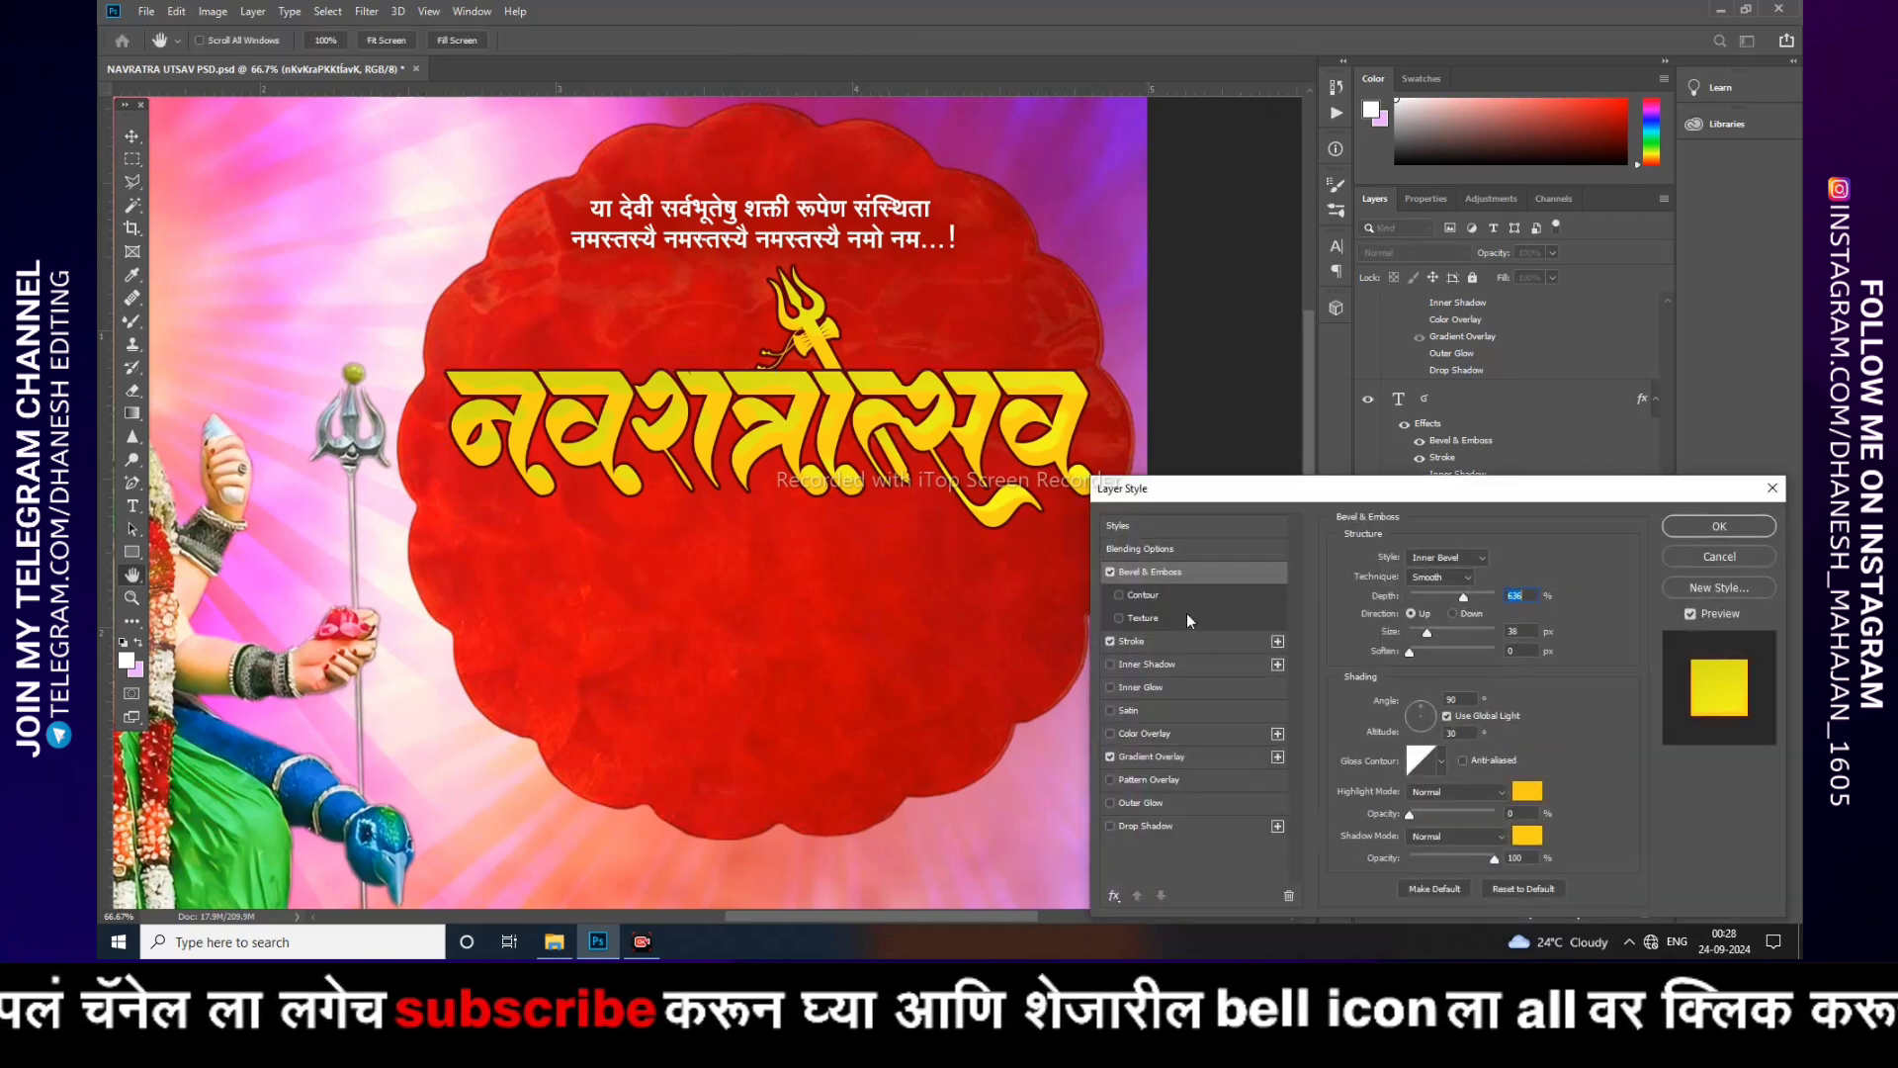
left_click(1162, 640)
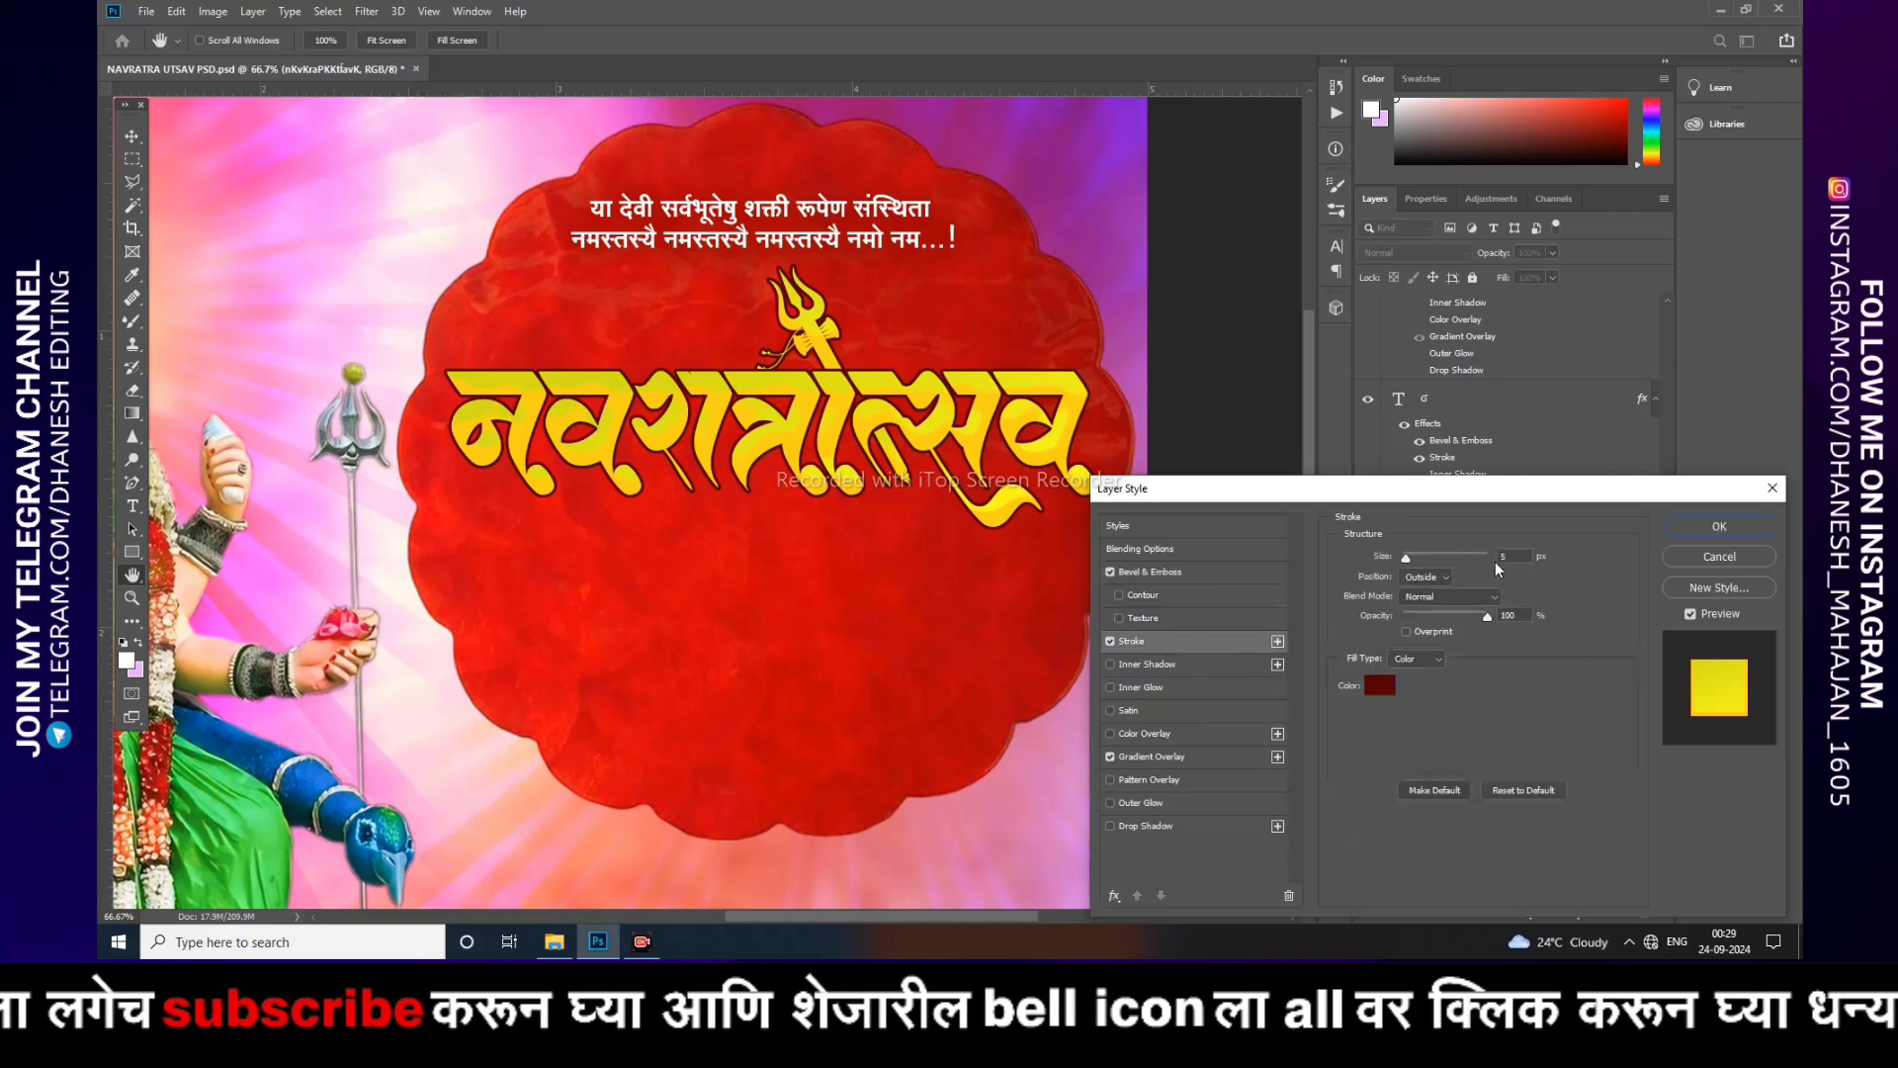
left_click(1166, 756)
left_click(1433, 600)
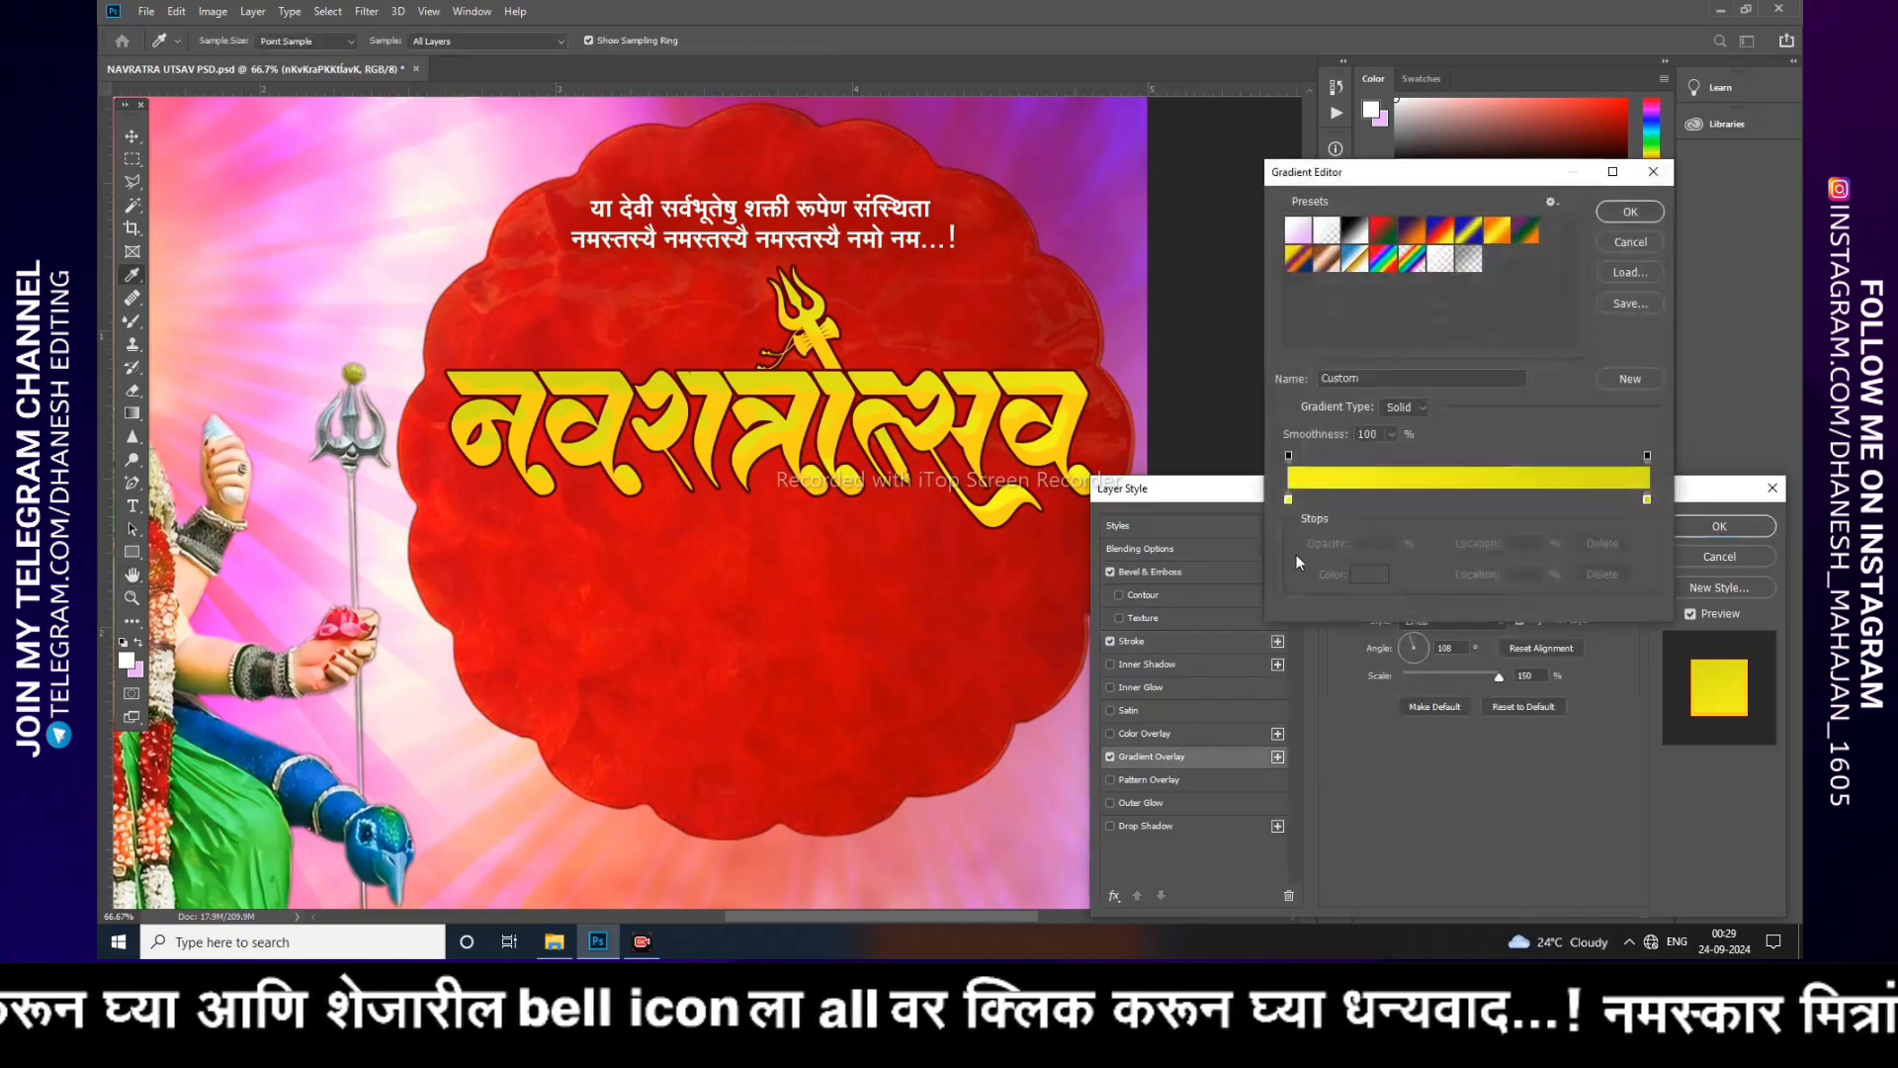
left_click(1646, 212)
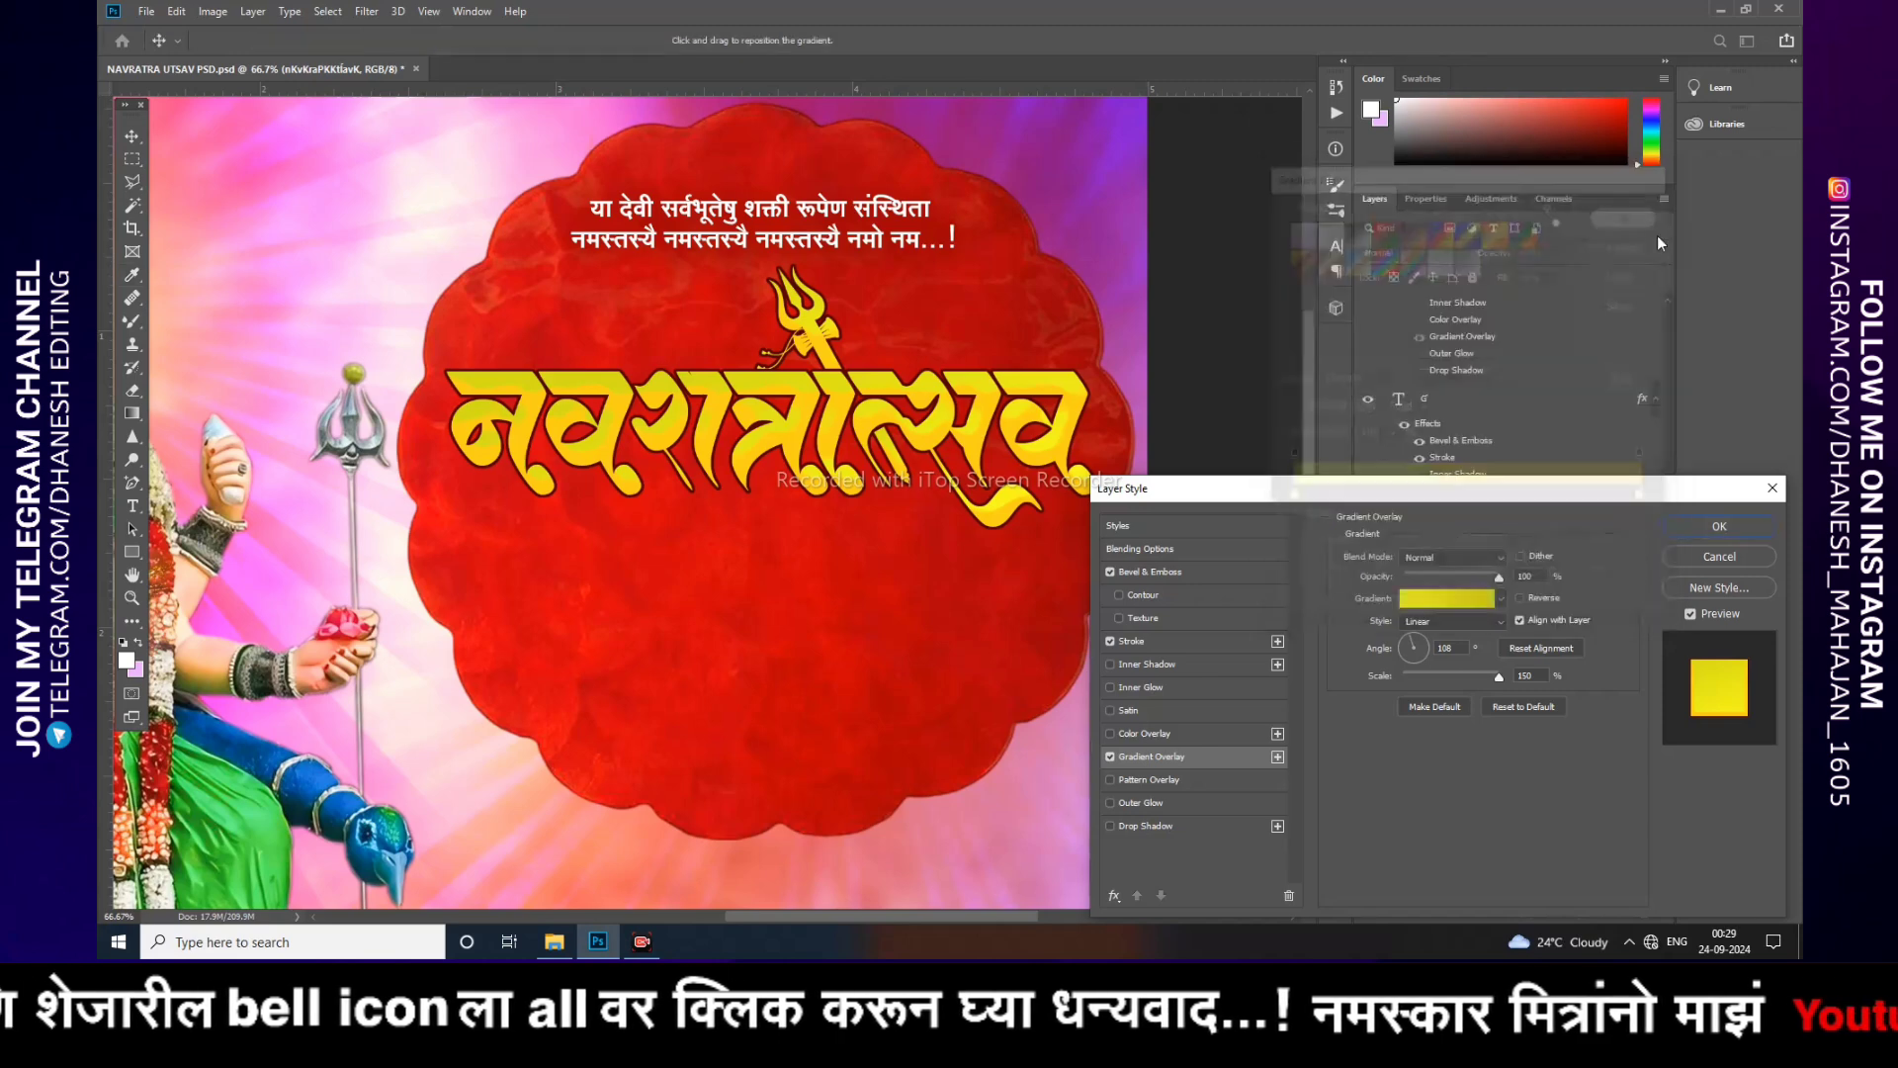
left_click(1752, 535)
Step: Nudge the red scalloped frame slightly to the left
left_click(1070, 630)
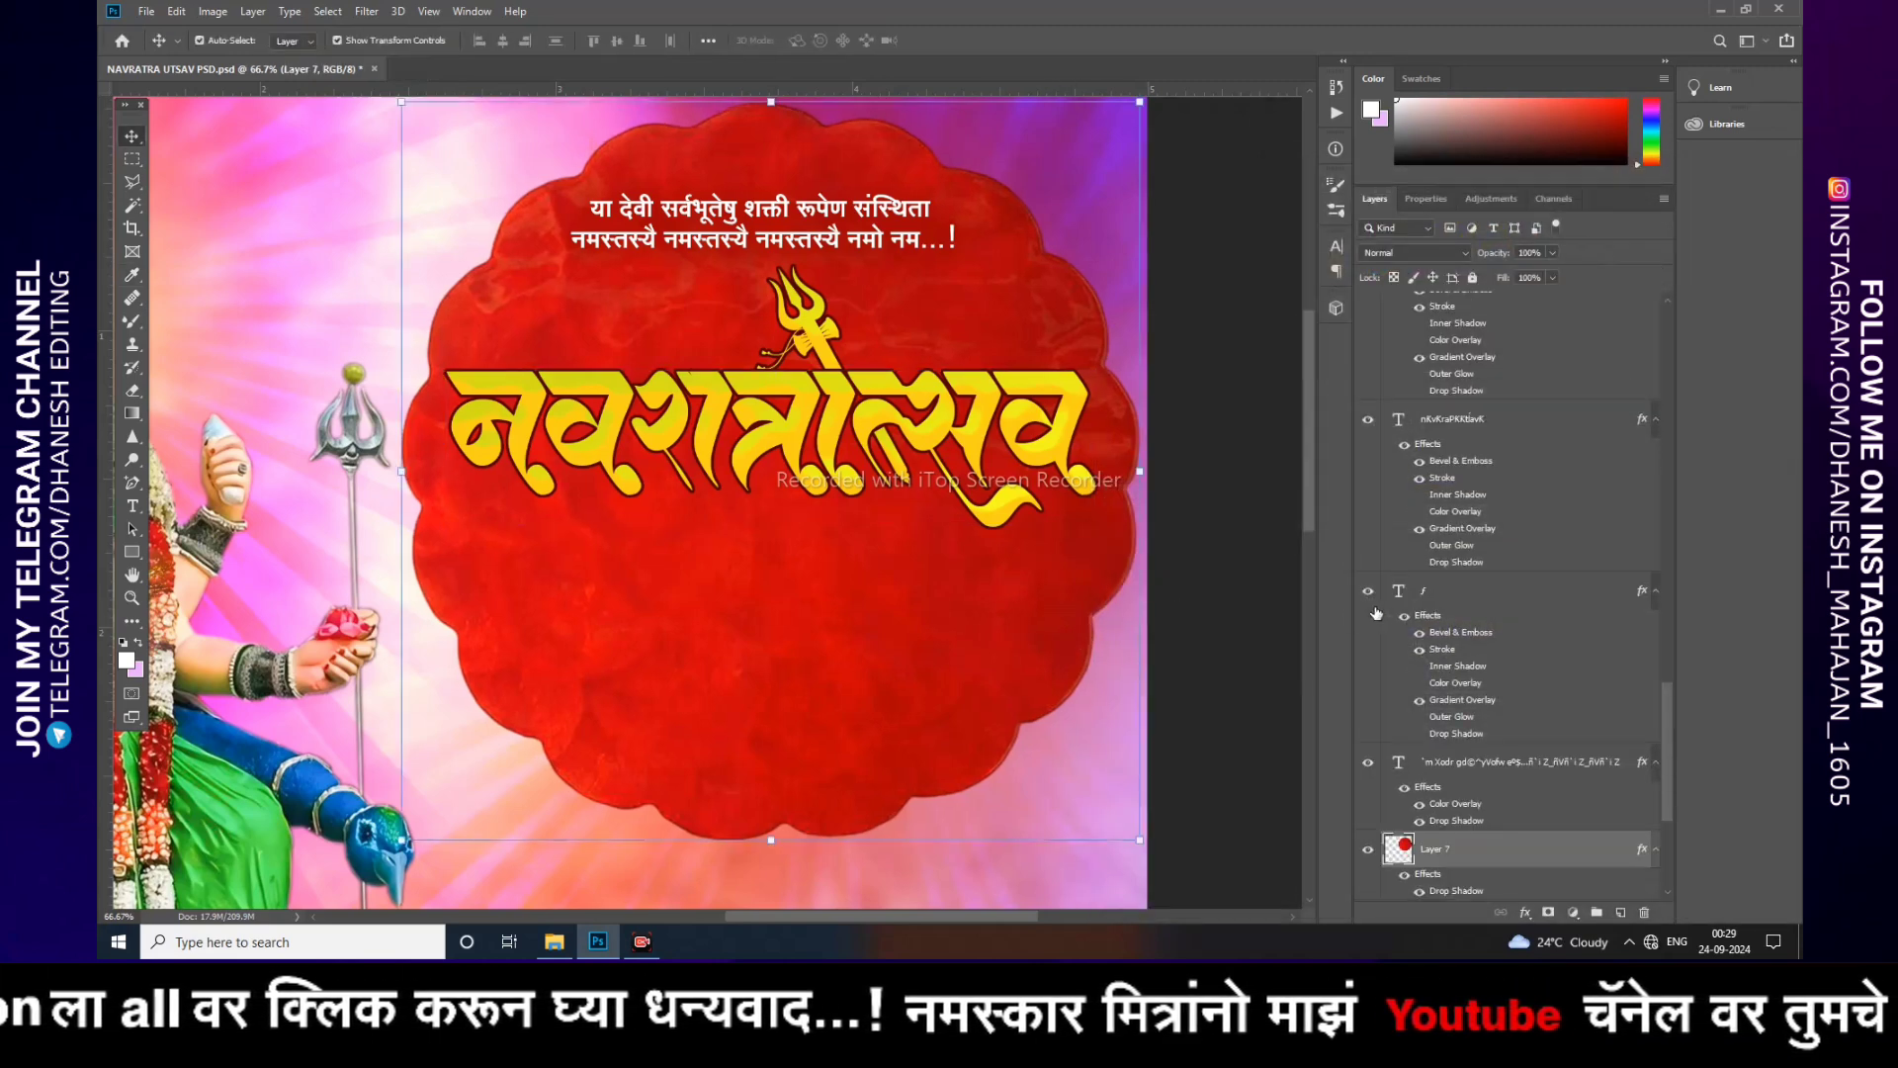
key("shift+Left")
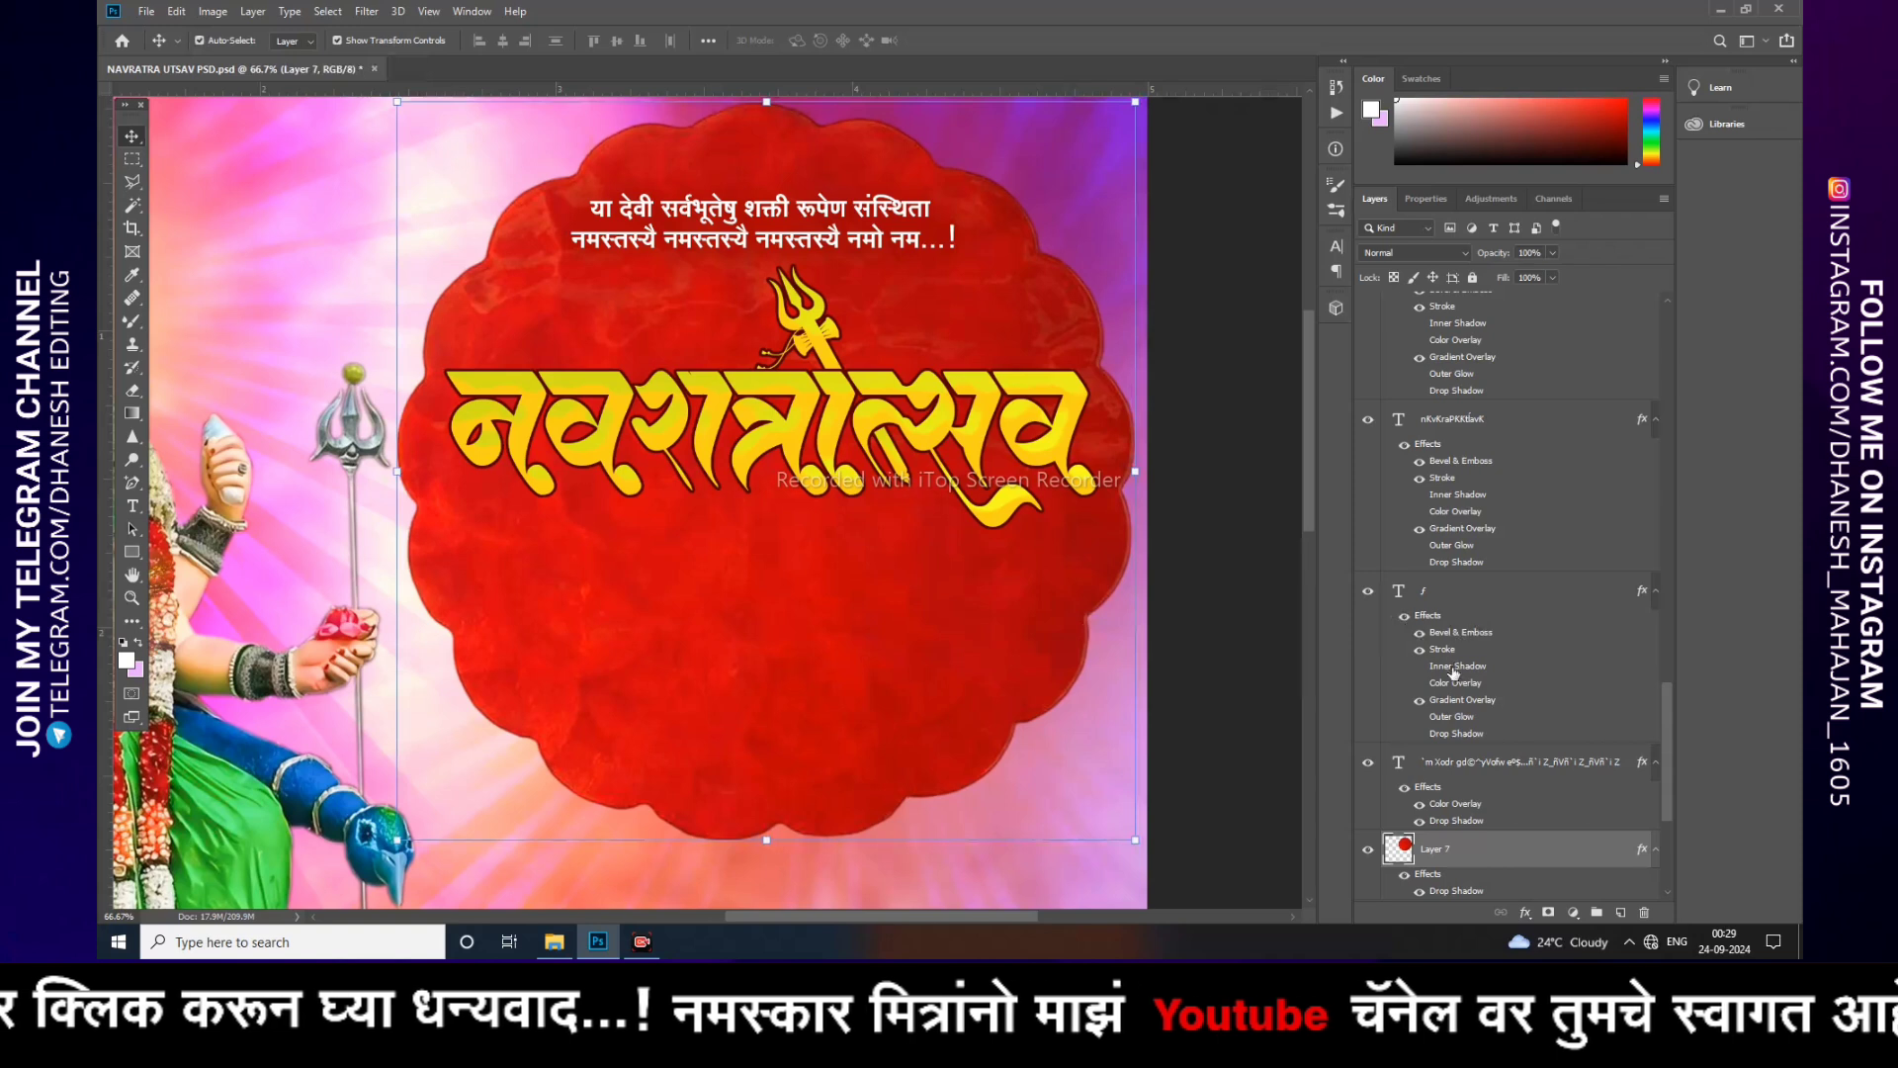
key("ctrl+alt+a")
Step: Show the Ghatasthapana subtitle text layer below the Navratrotsav title
scroll(1445, 541, "up", 3)
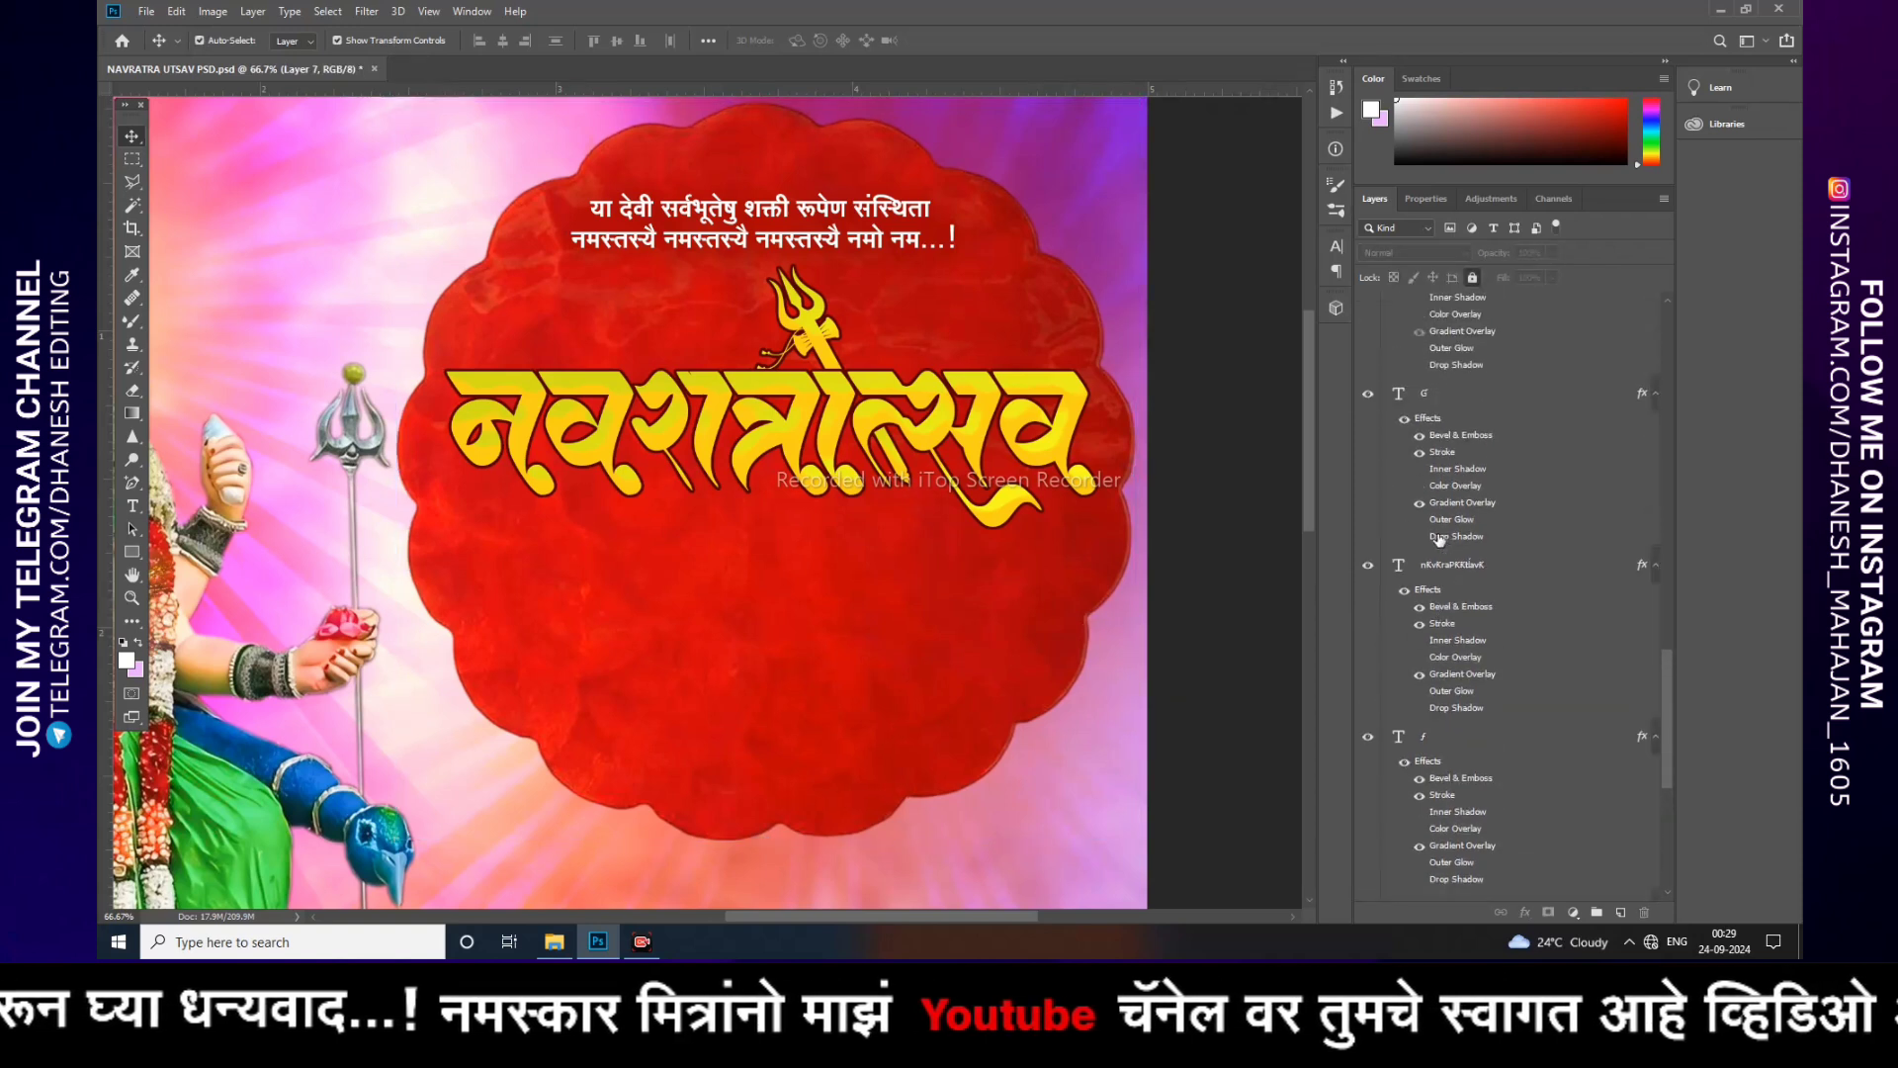
scroll(1433, 537, "up", 2)
left_click(1367, 513)
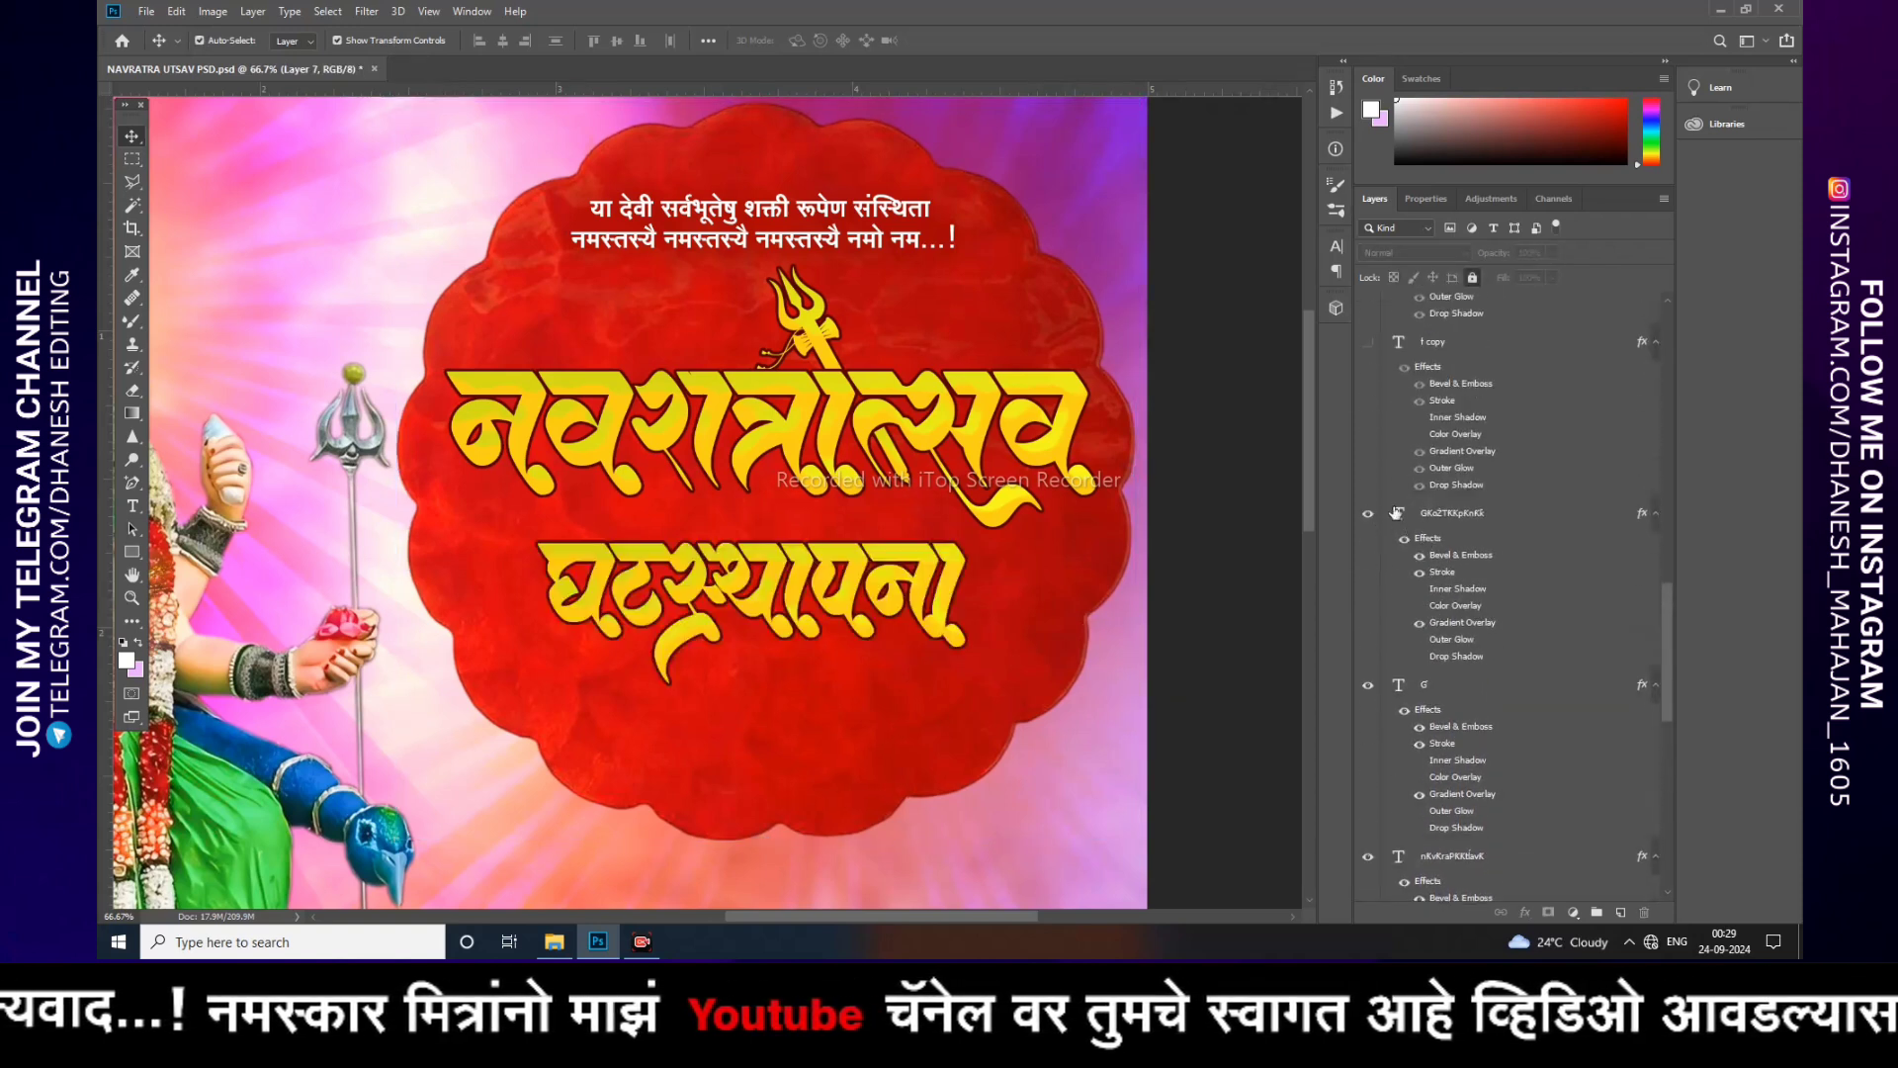
left_click(745, 572)
double_click(759, 573)
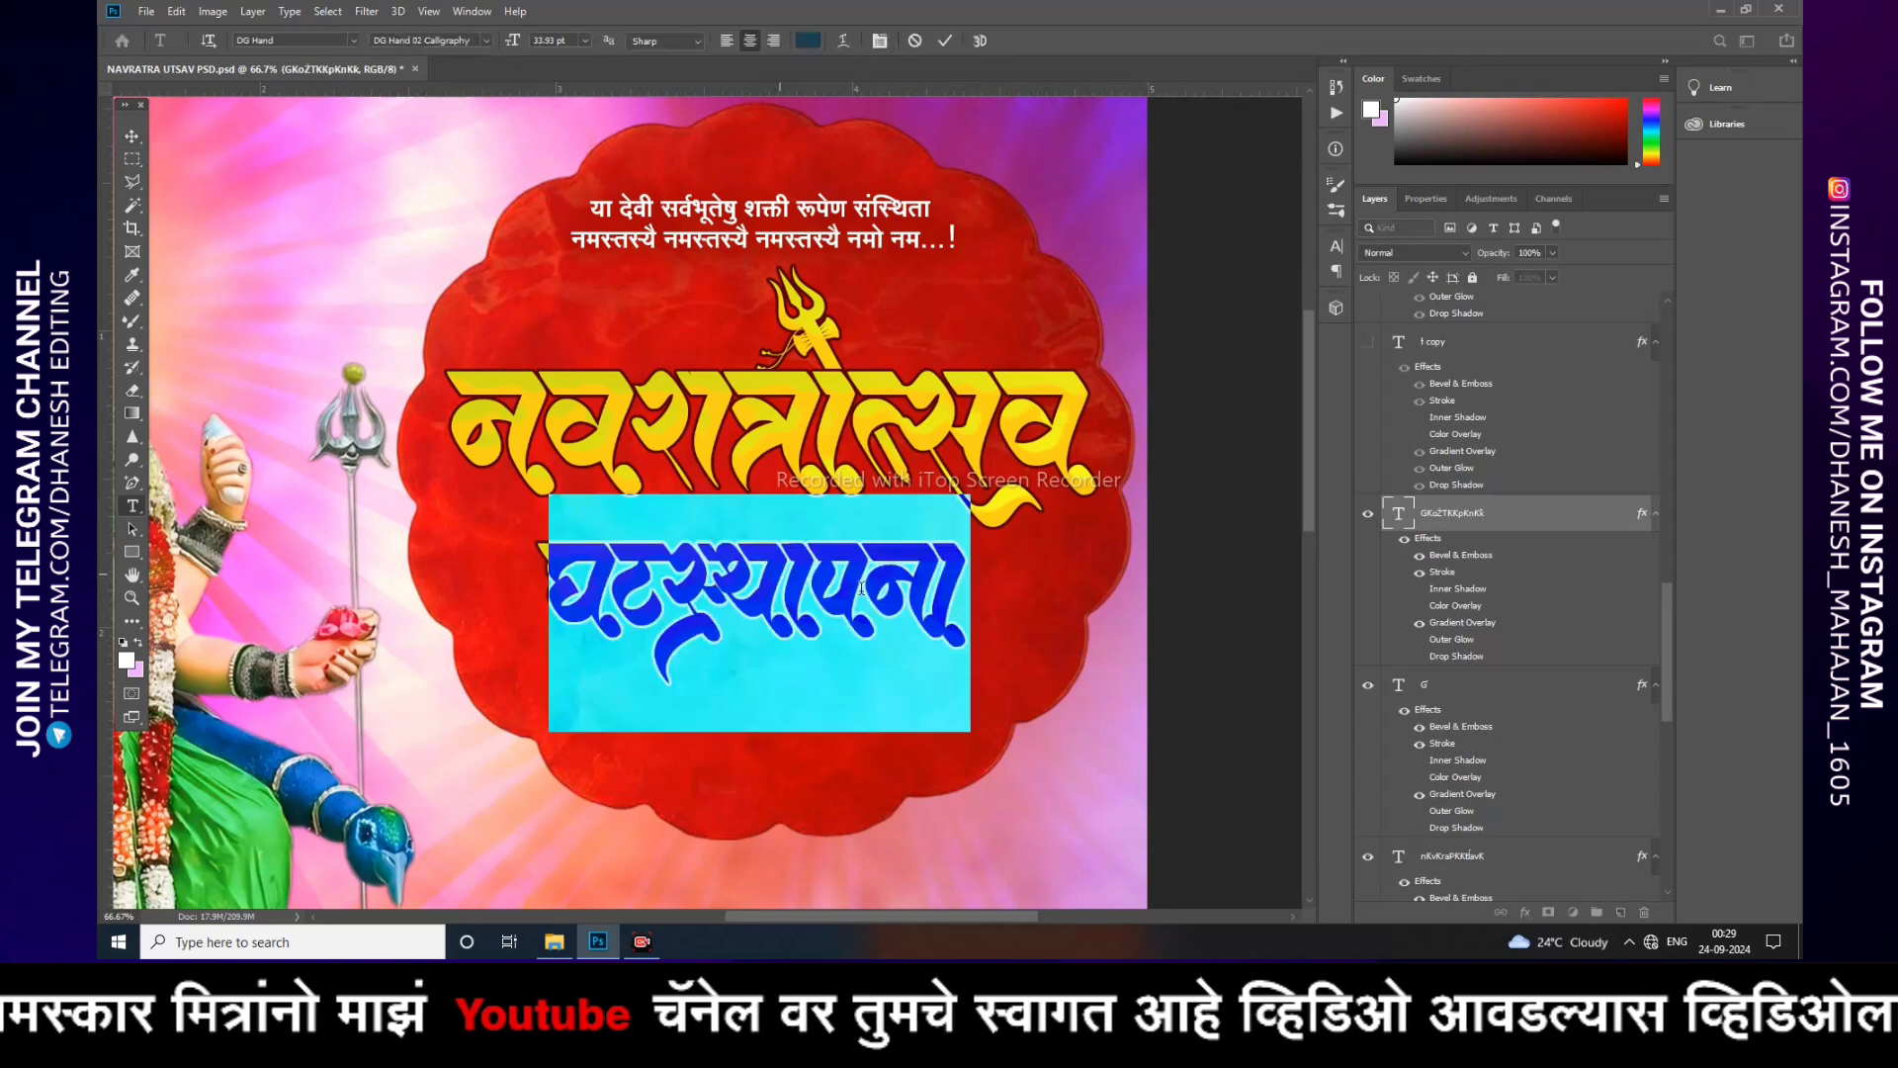
left_click(641, 558)
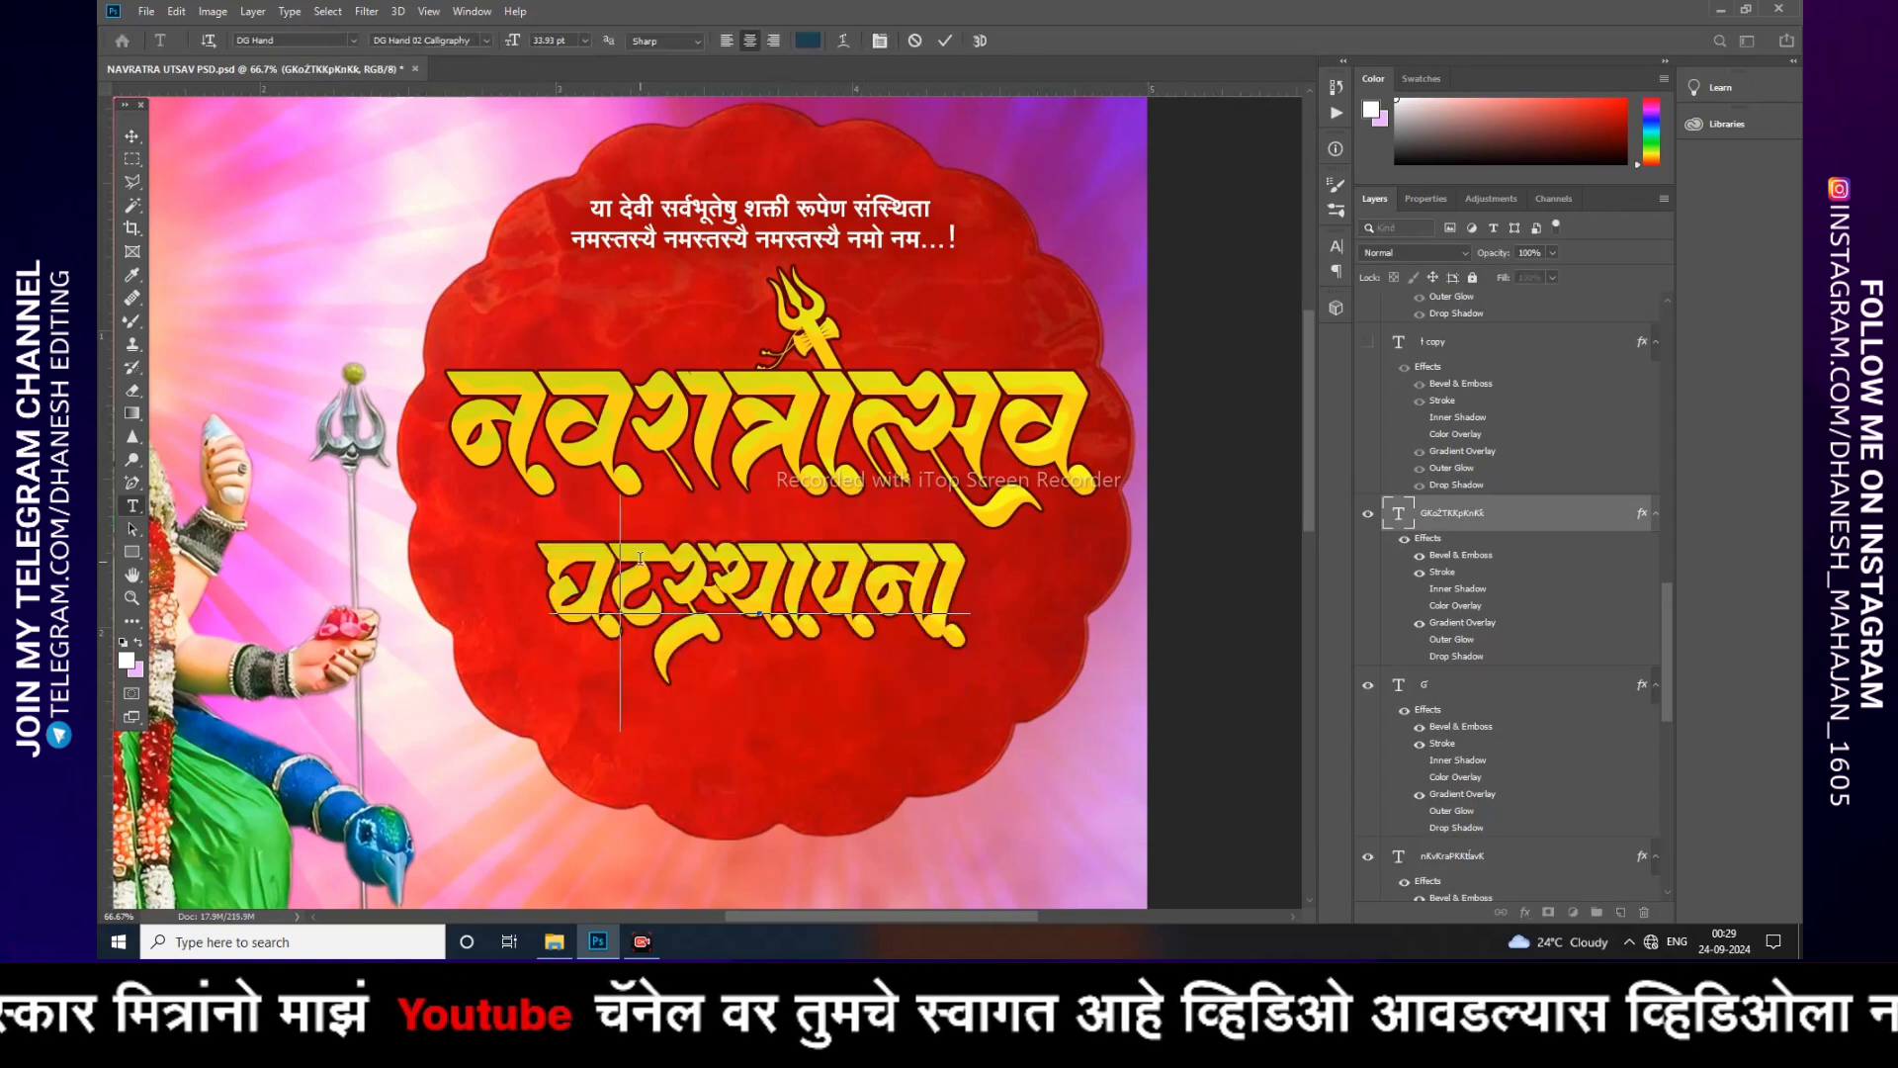
left_click(131, 135)
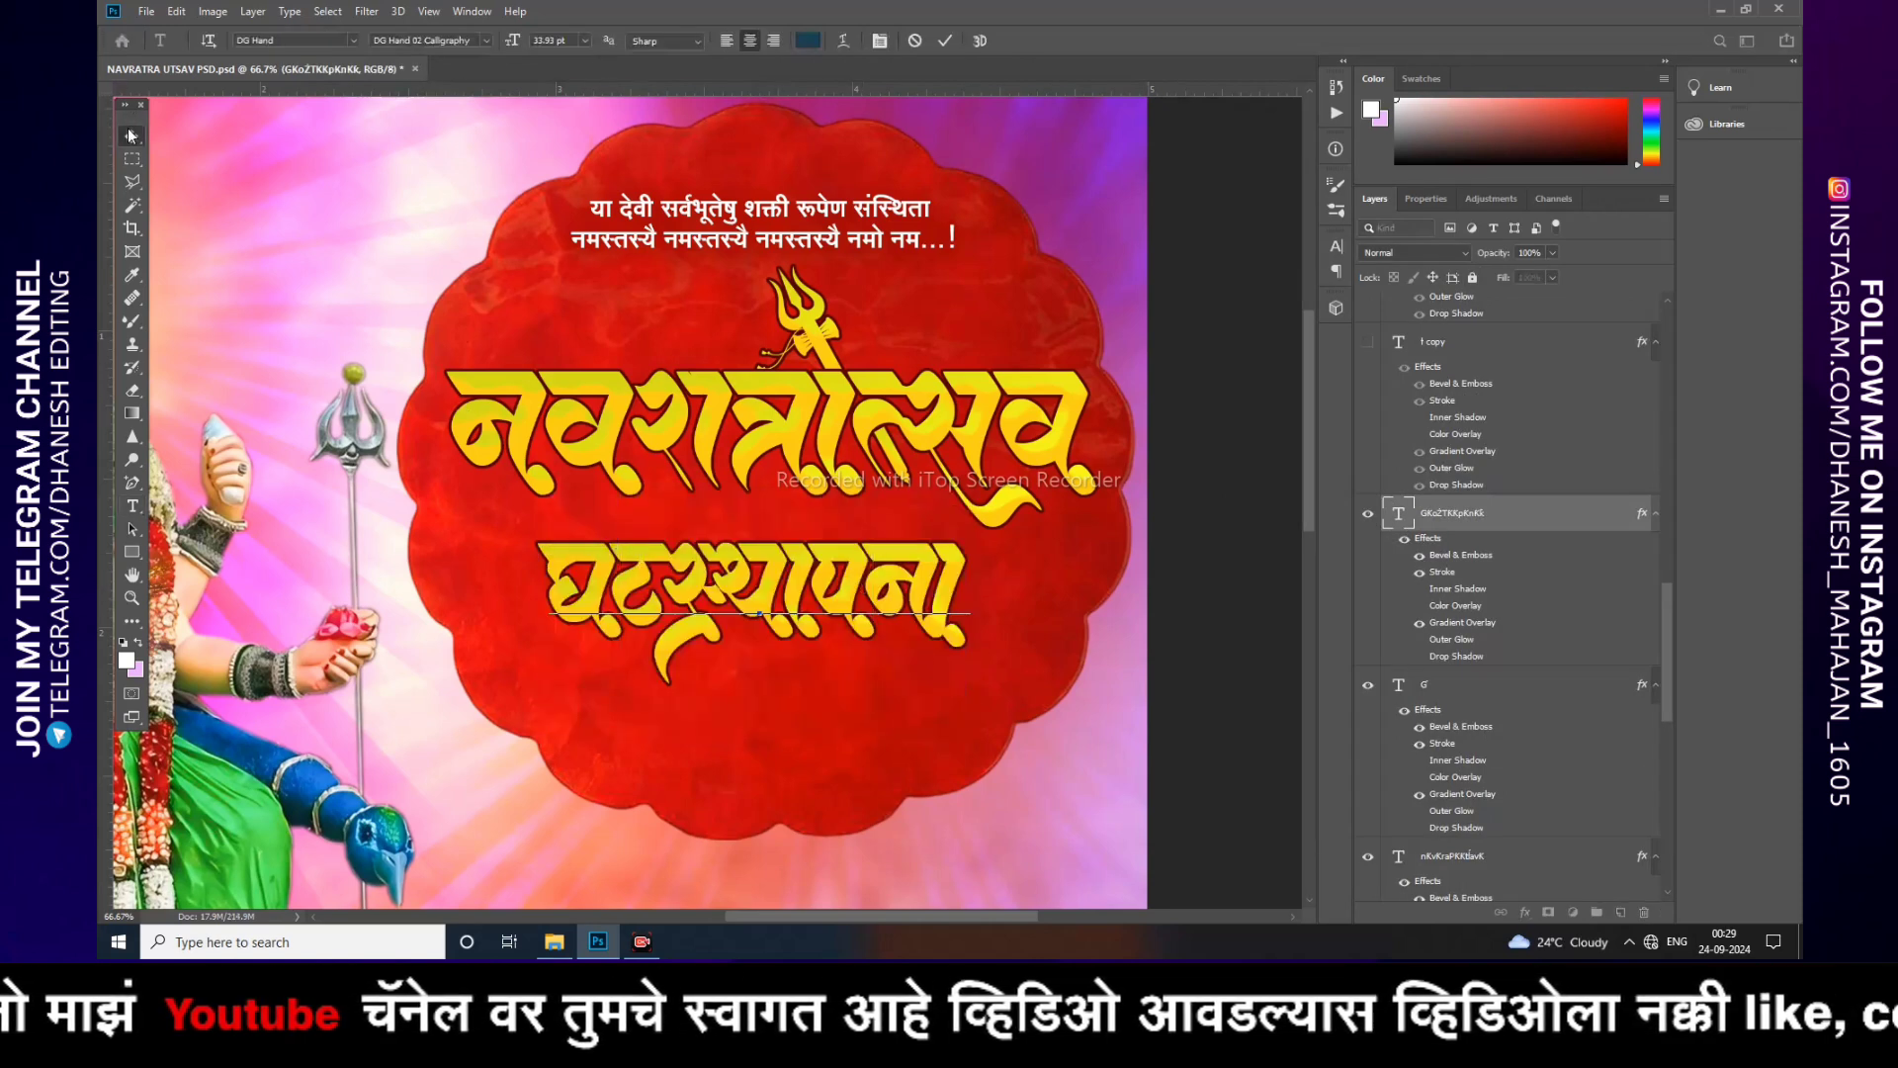
Step: Show the two decorative danda ornament text layers on both sides of the subtitle
left_click(1365, 343)
scroll(1394, 461, "up", 3)
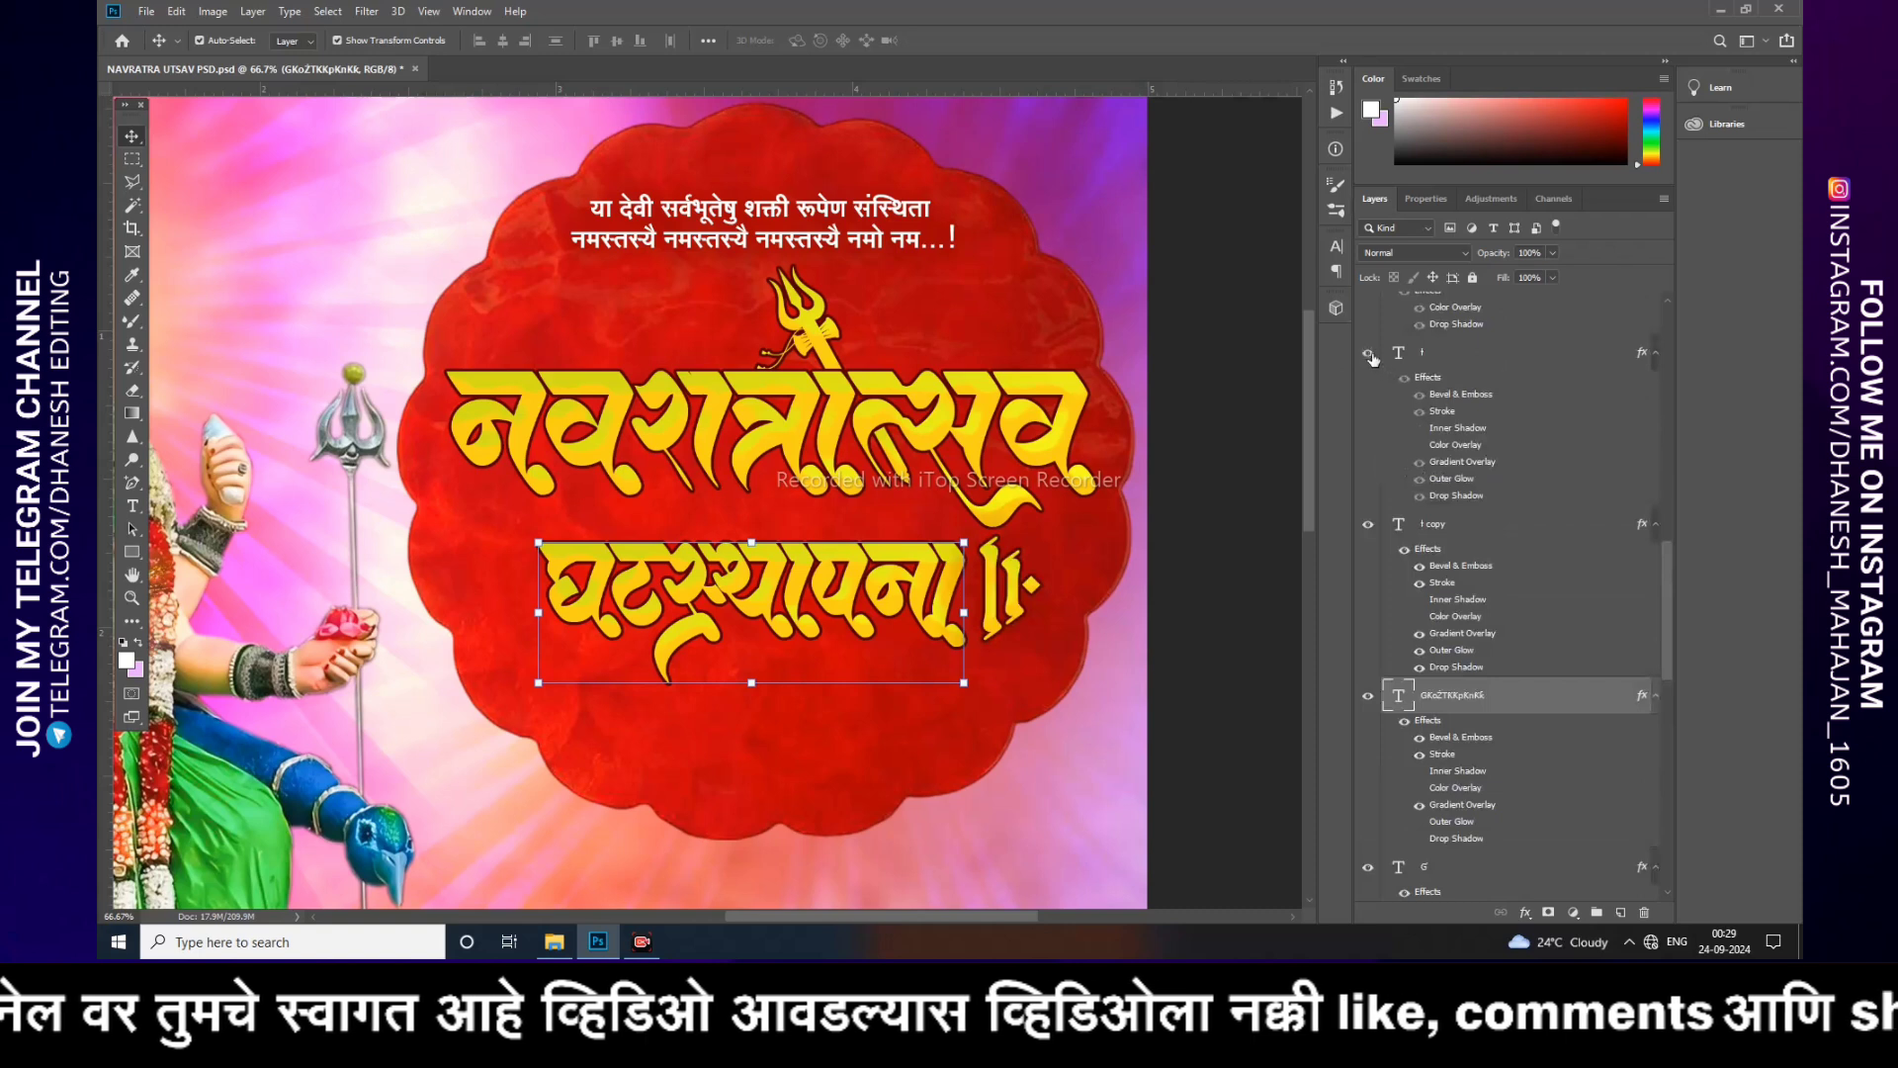
left_click(1369, 354)
double_click(1034, 589)
left_click(1004, 584)
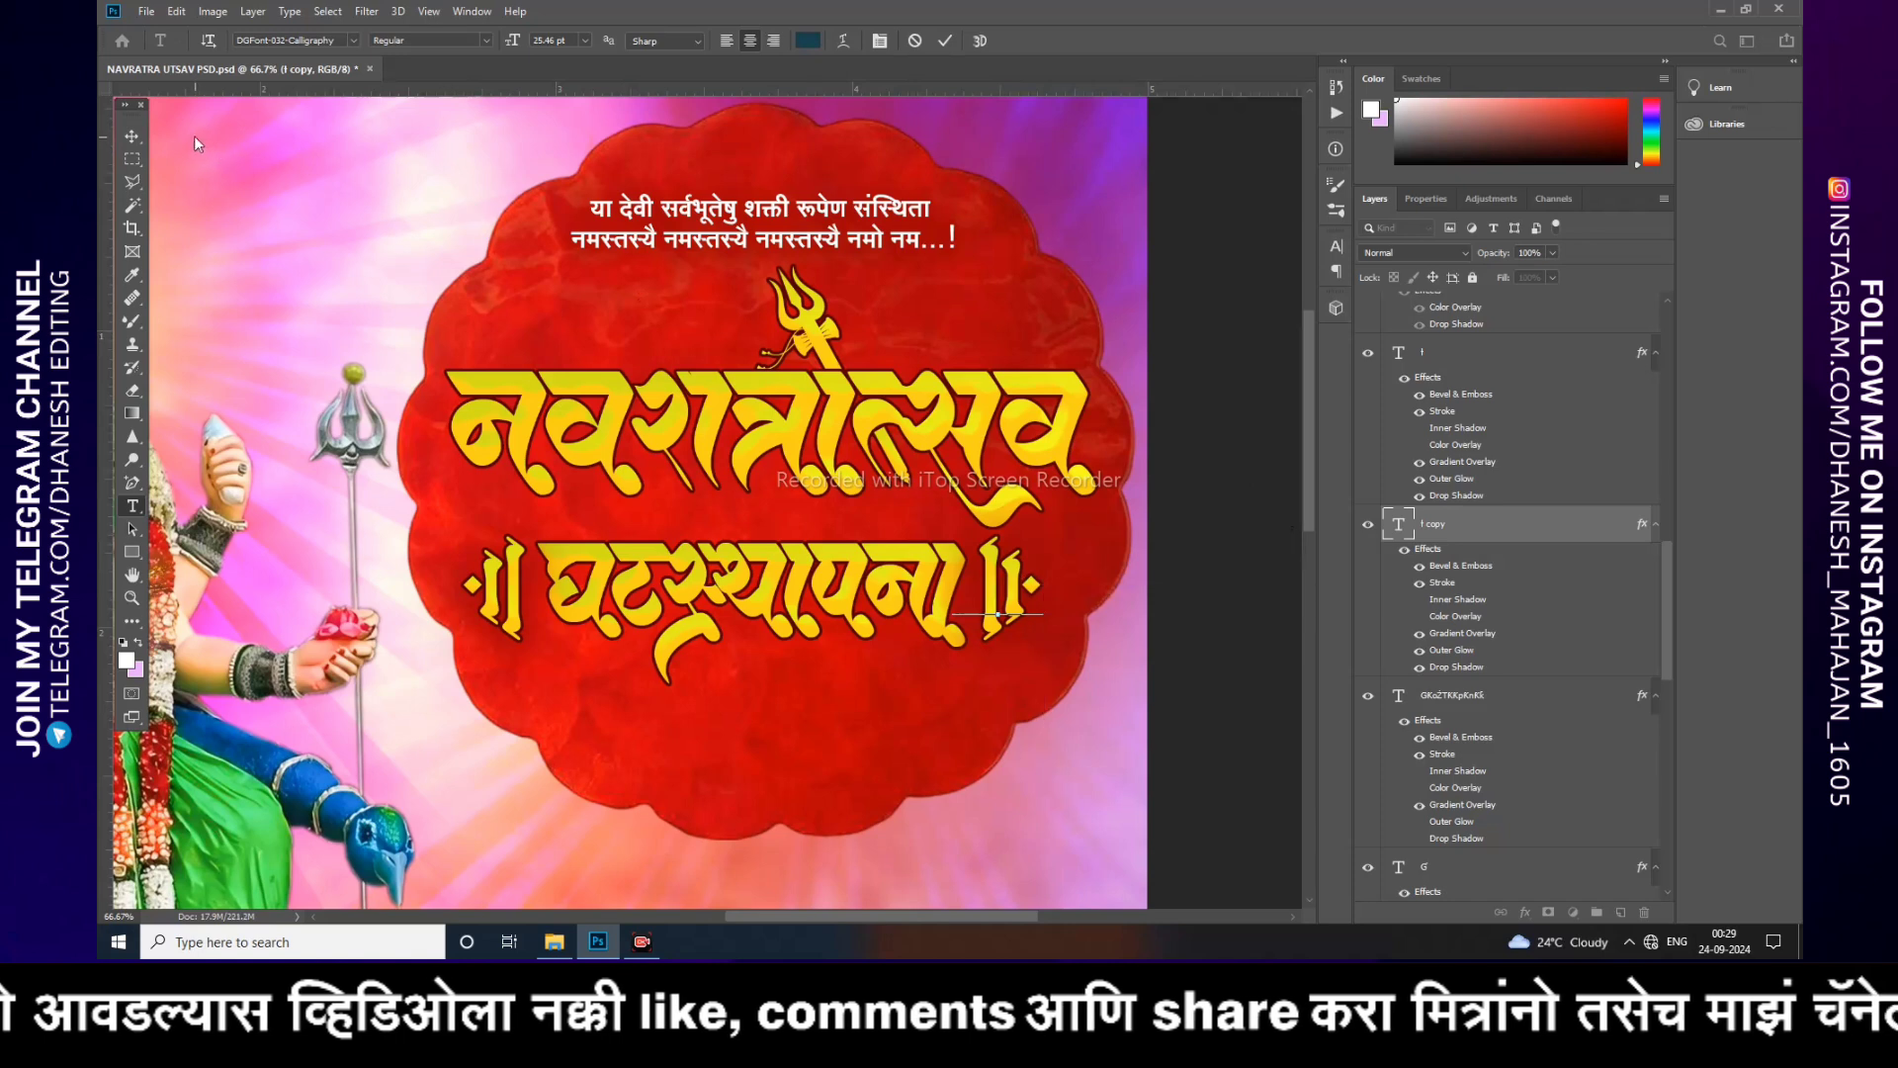
key("ctrl+Return")
key("v")
left_click(1078, 566)
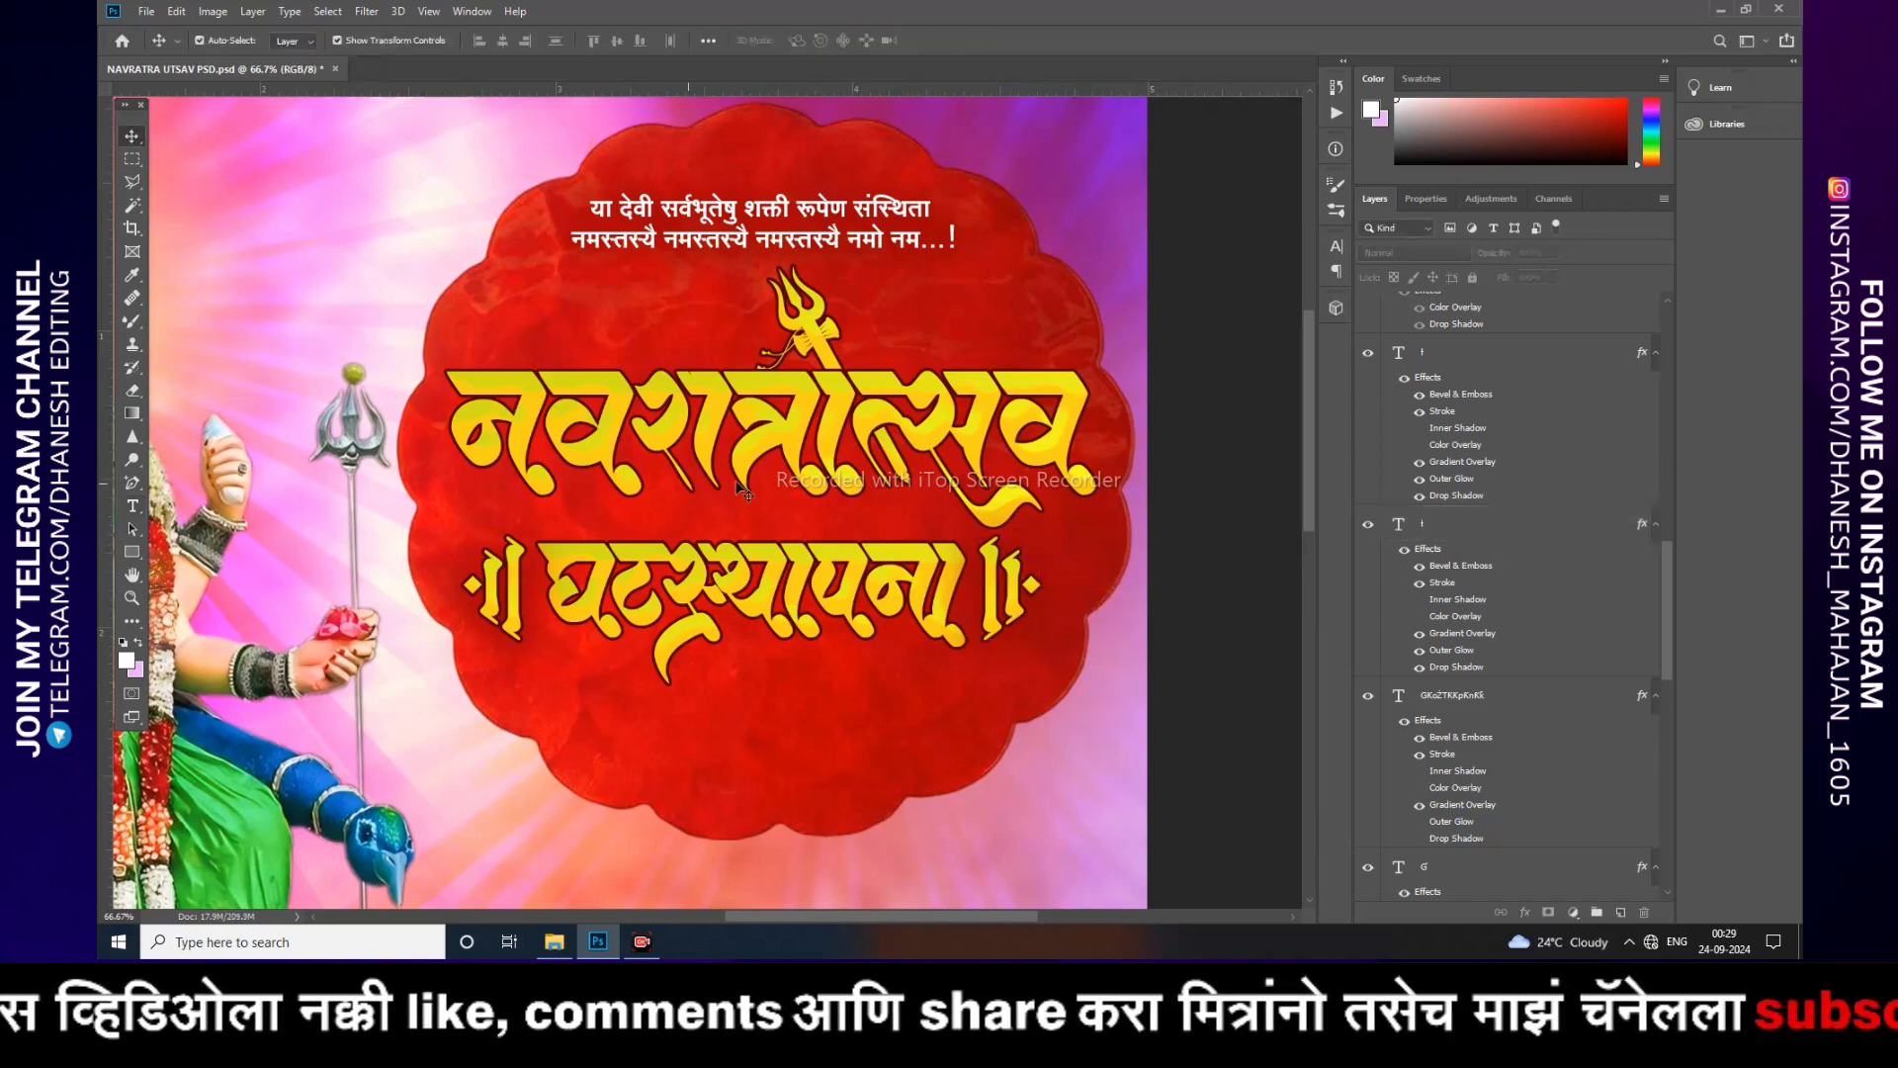
Step: Show the greeting text layer 'निमित्त सर्वांना मंगलमय शुभेच्छा...!' below the subtitle
scroll(1500, 501, "up", 2)
scroll(1380, 445, "up", 1)
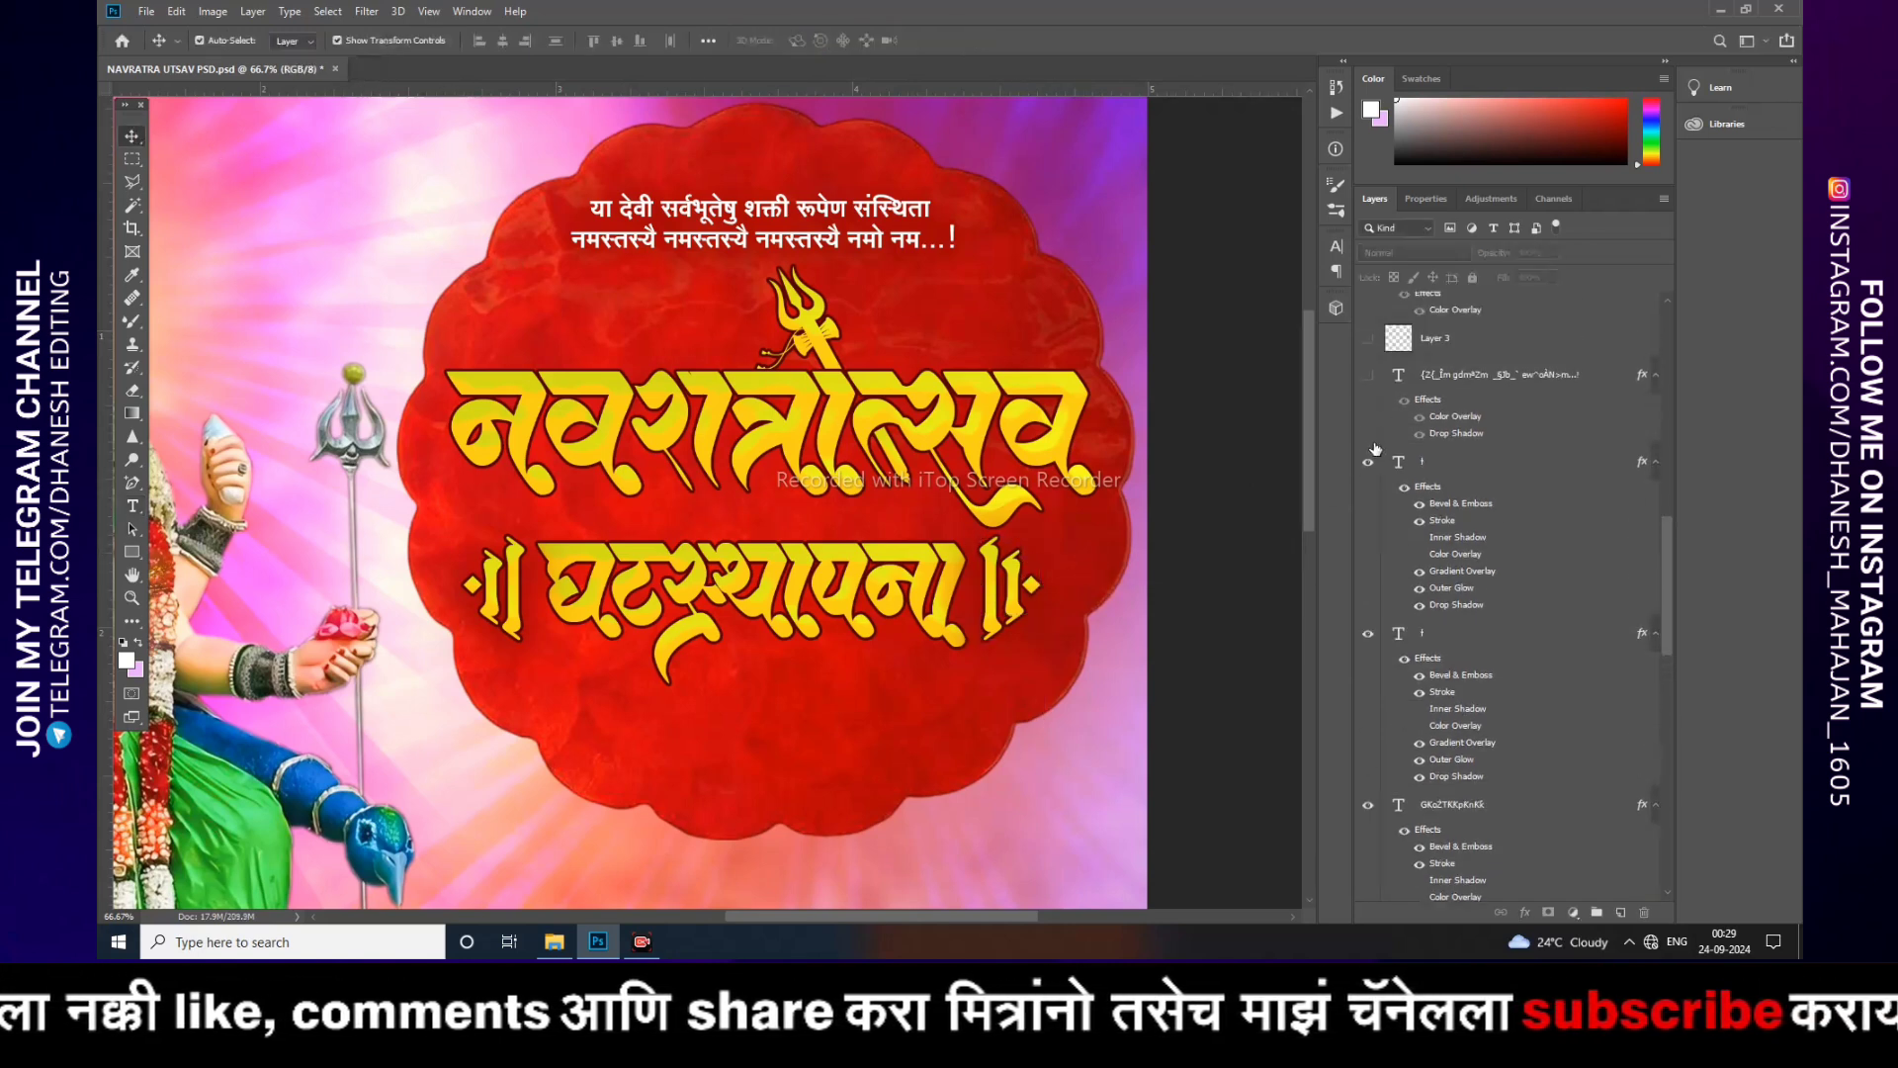
left_click(1368, 376)
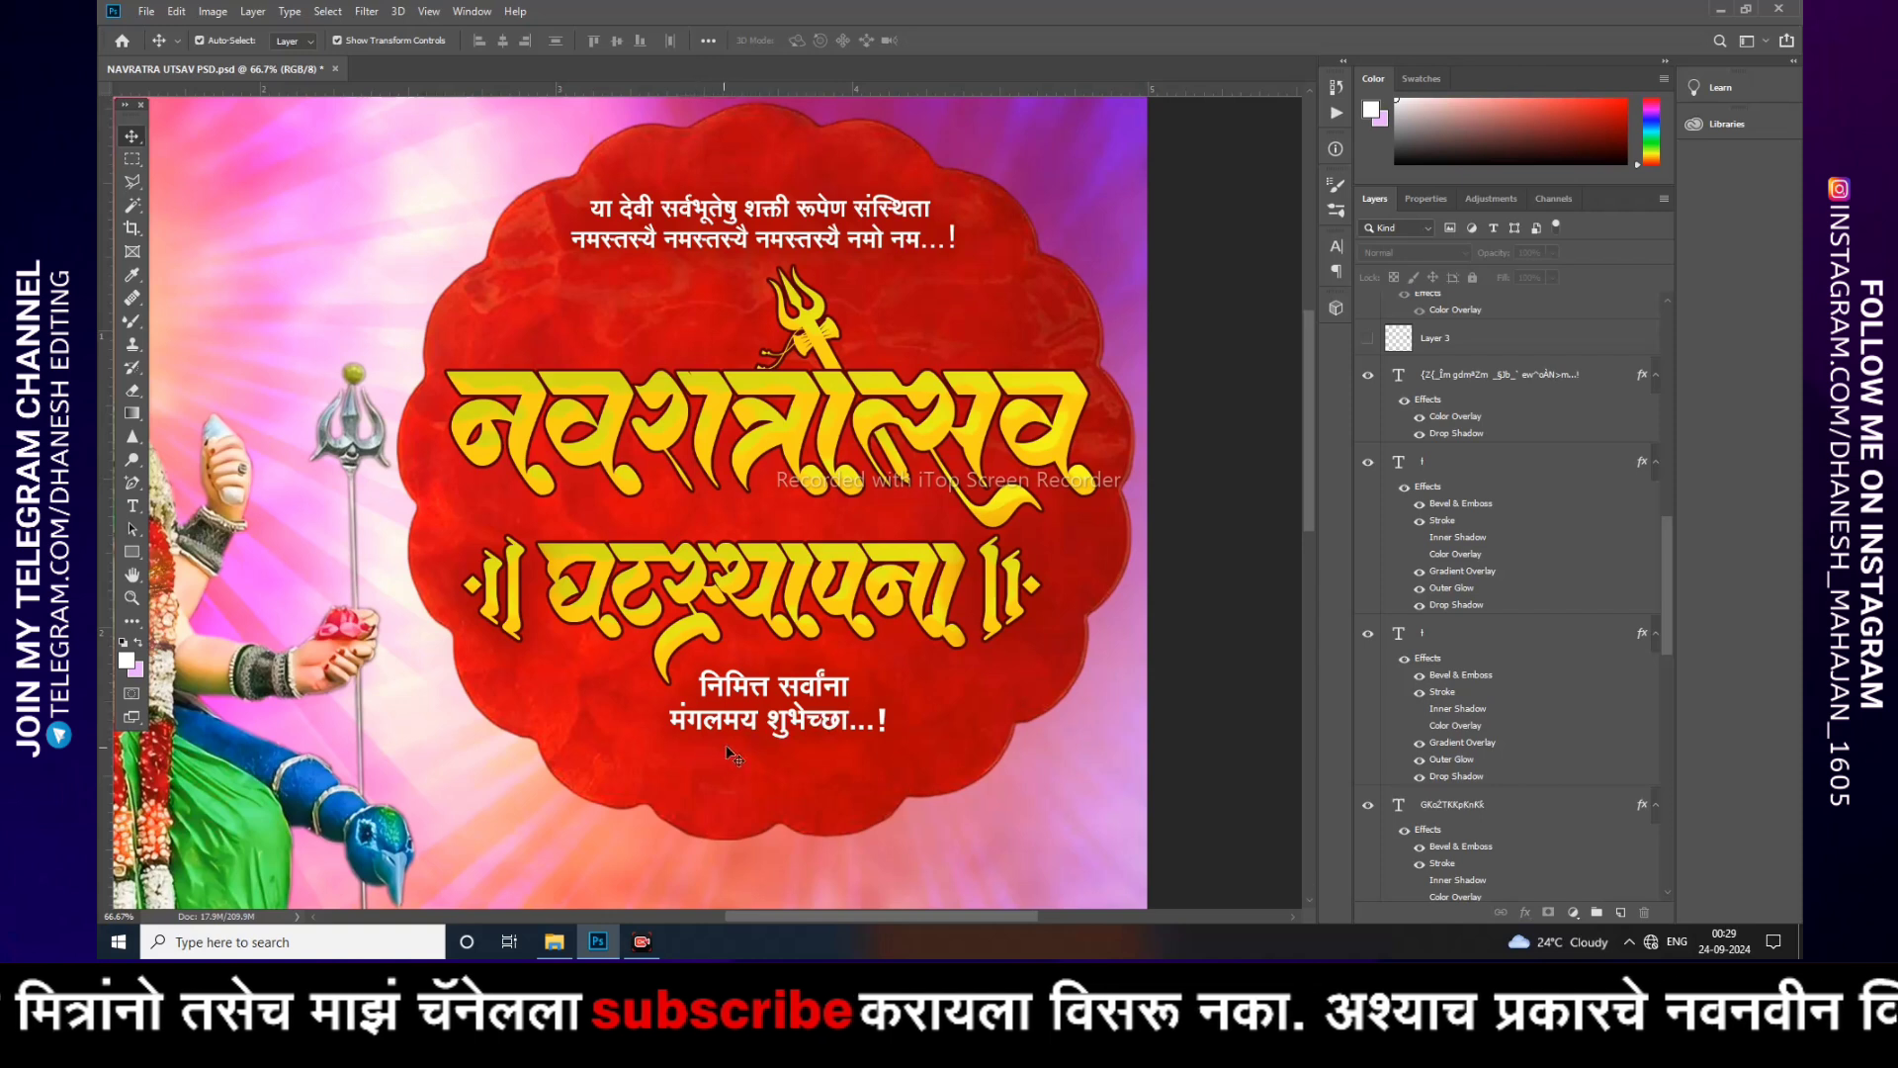
Step: Show Layer 3, the kalash pot image beside the greeting text
scroll(1401, 628, "up", 2)
left_click(1367, 448)
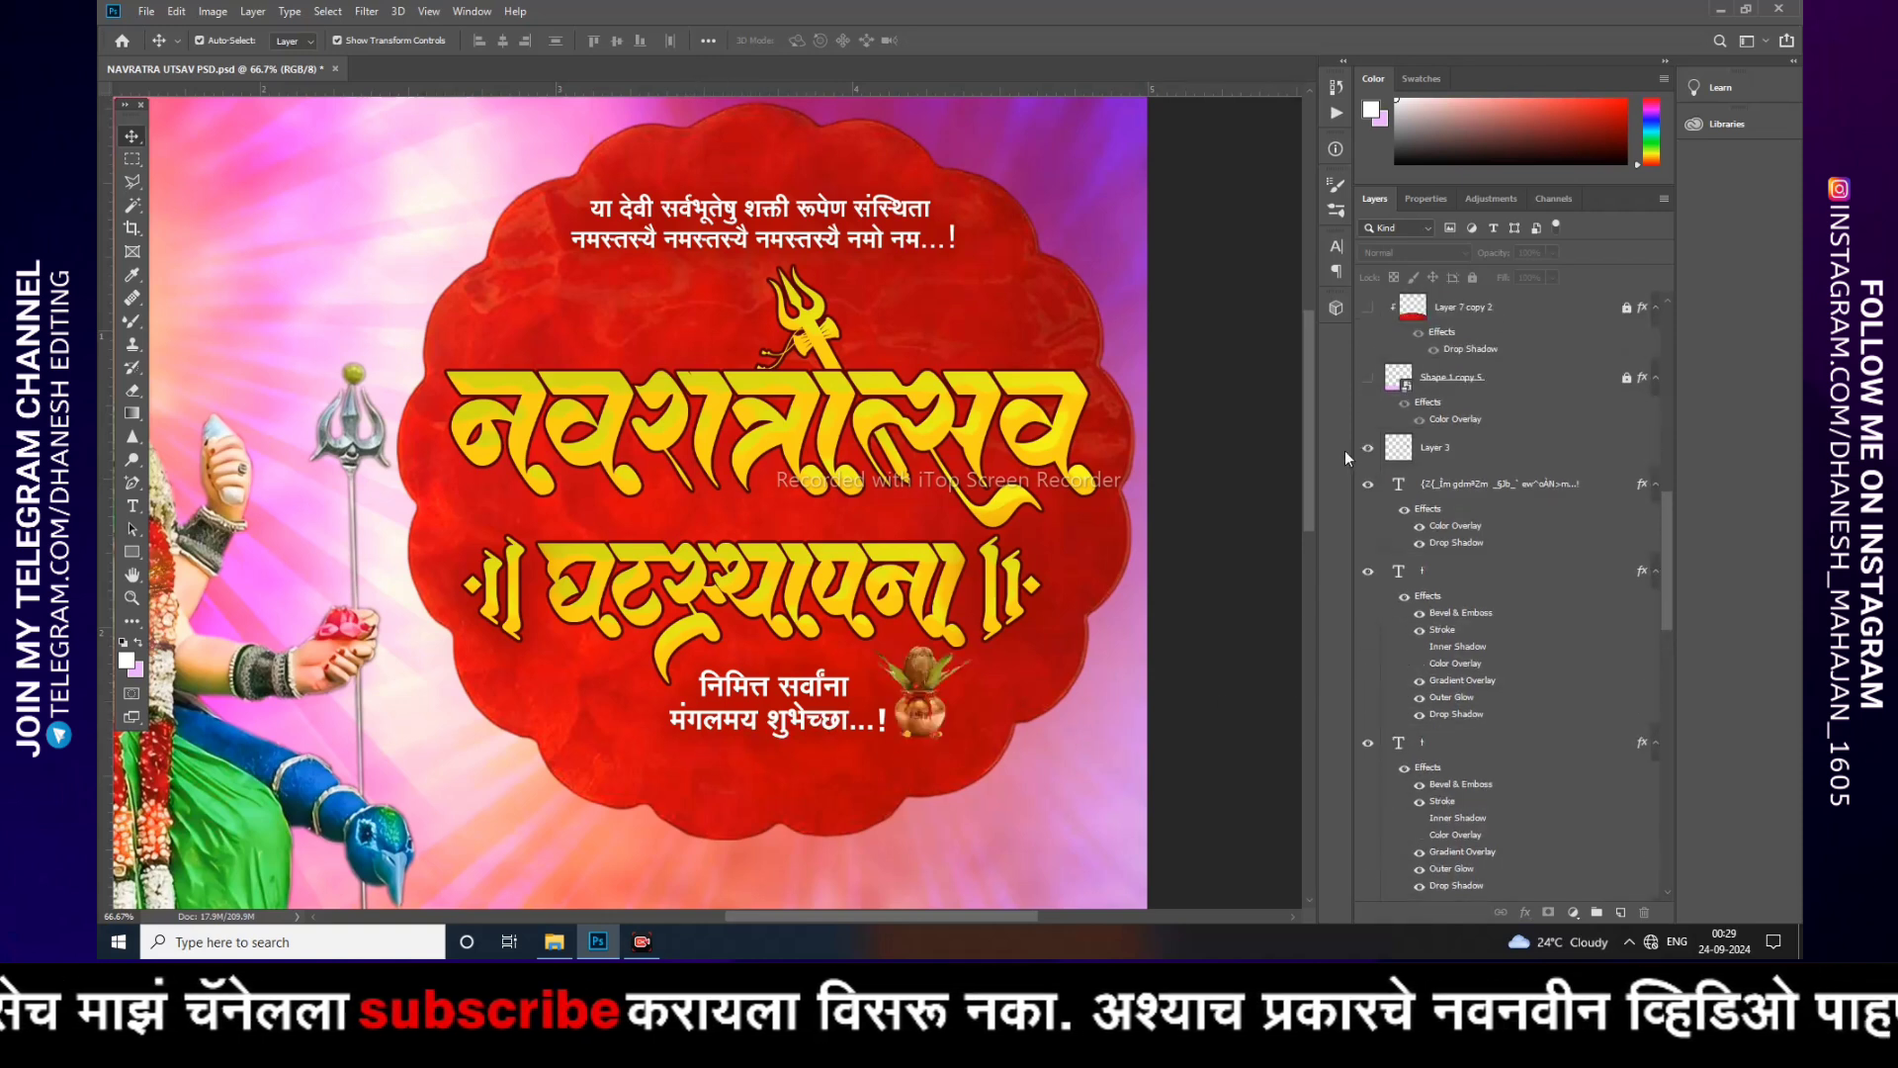
mouse_move(939, 713)
left_mouse_down()
mouse_move(920, 704)
mouse_move(937, 716)
left_mouse_up()
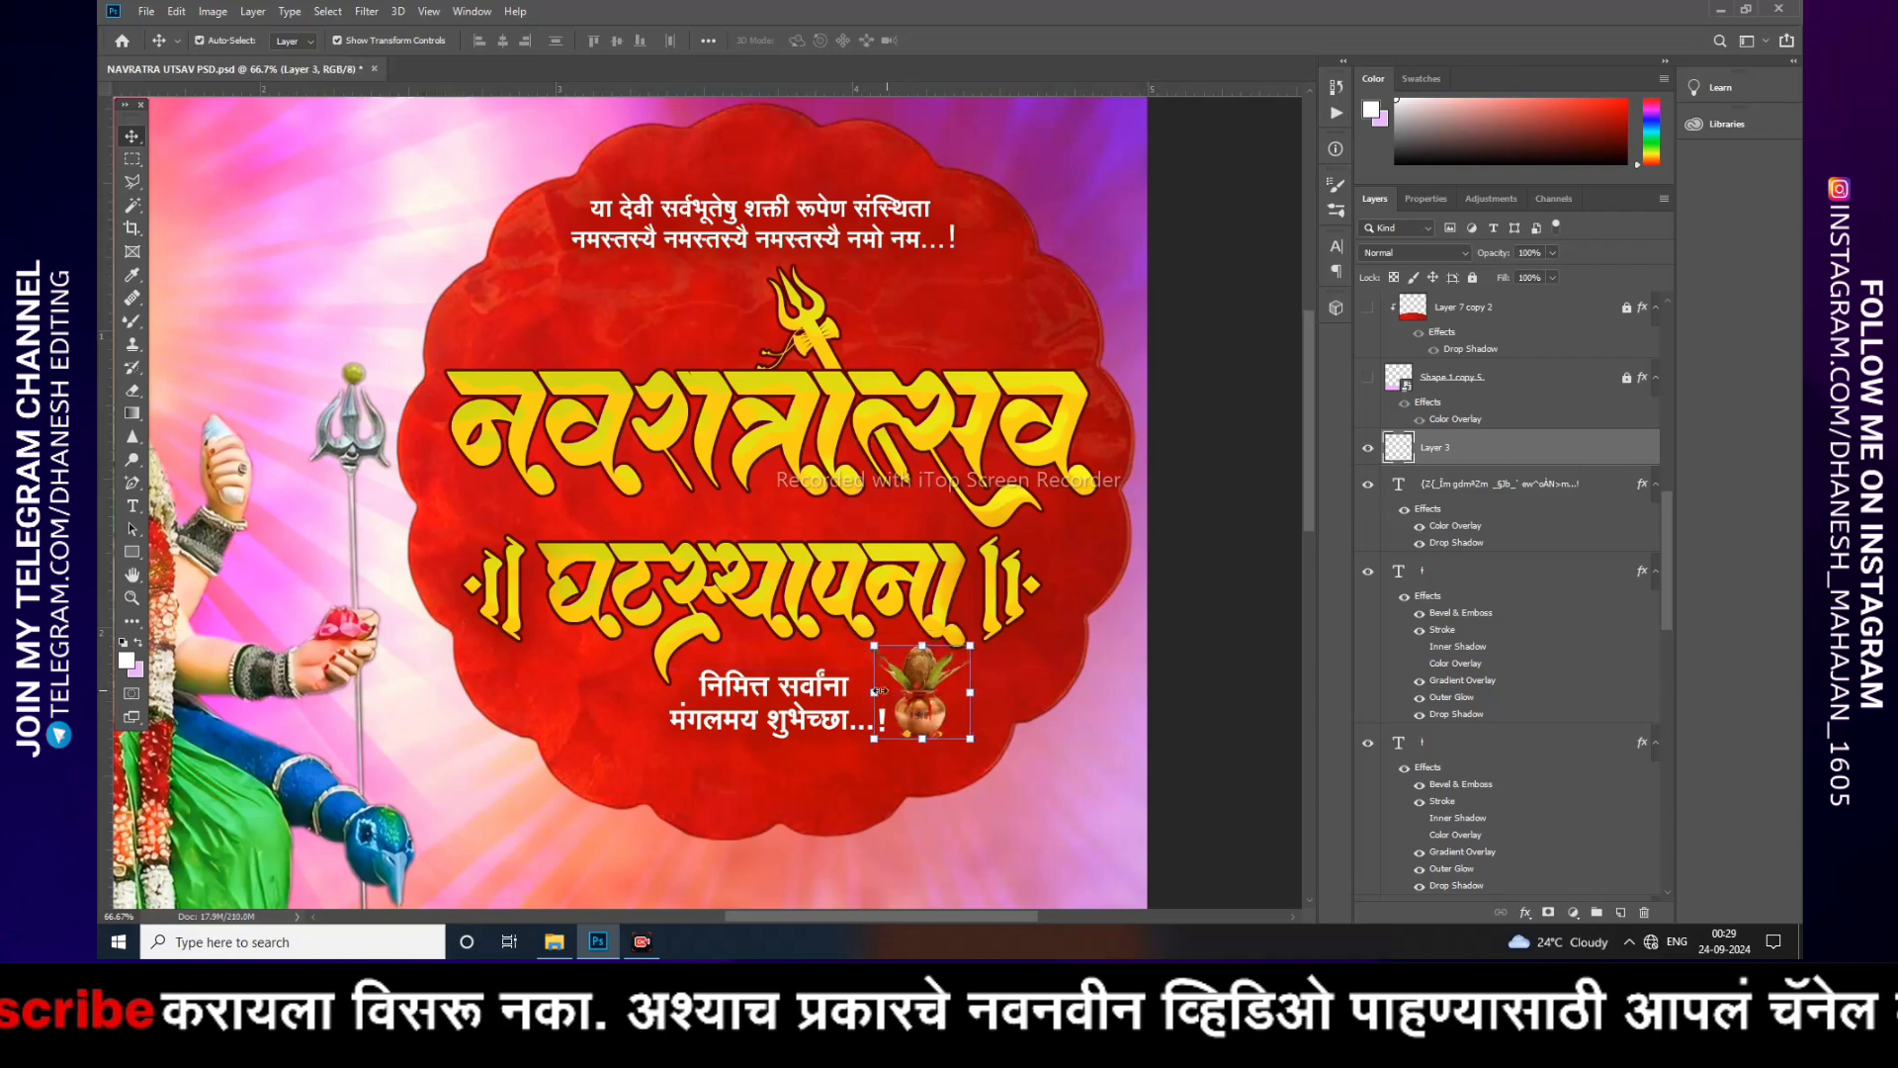
double_click(817, 692)
left_click(857, 715)
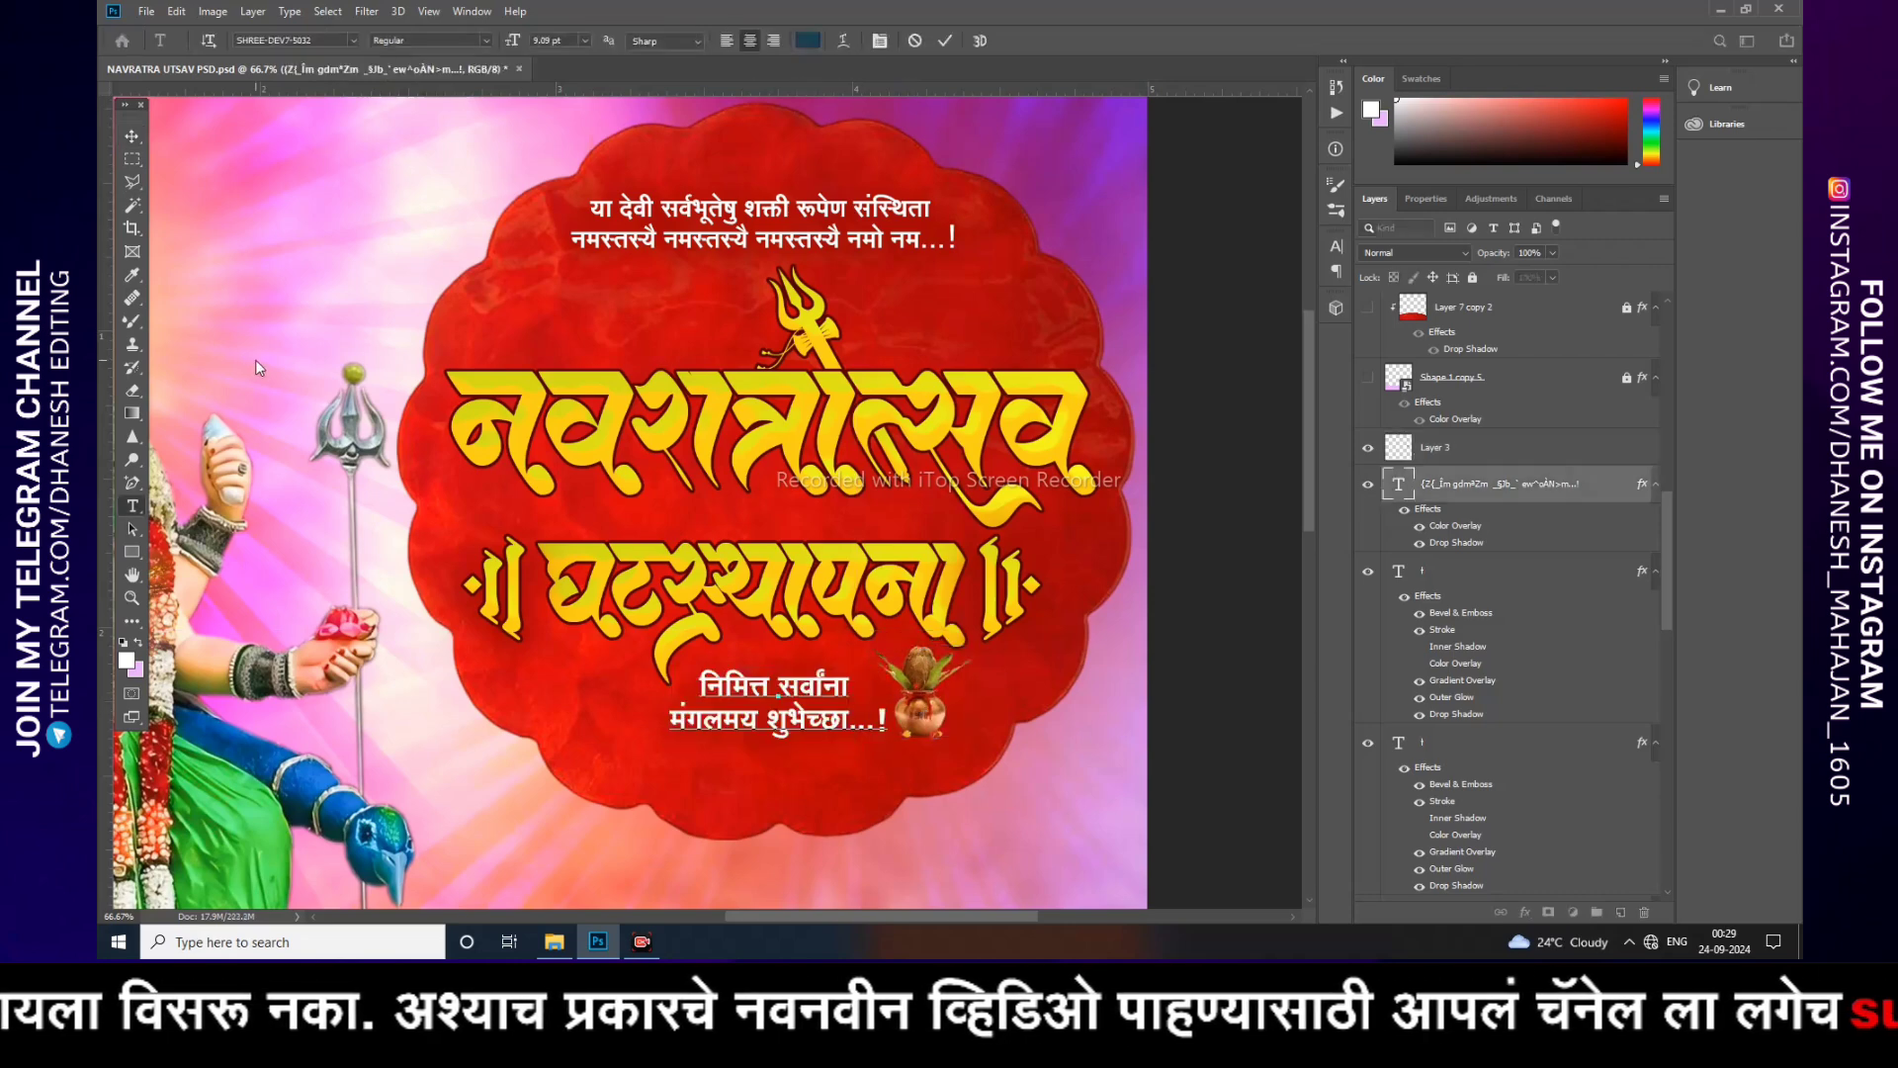
left_click(132, 135)
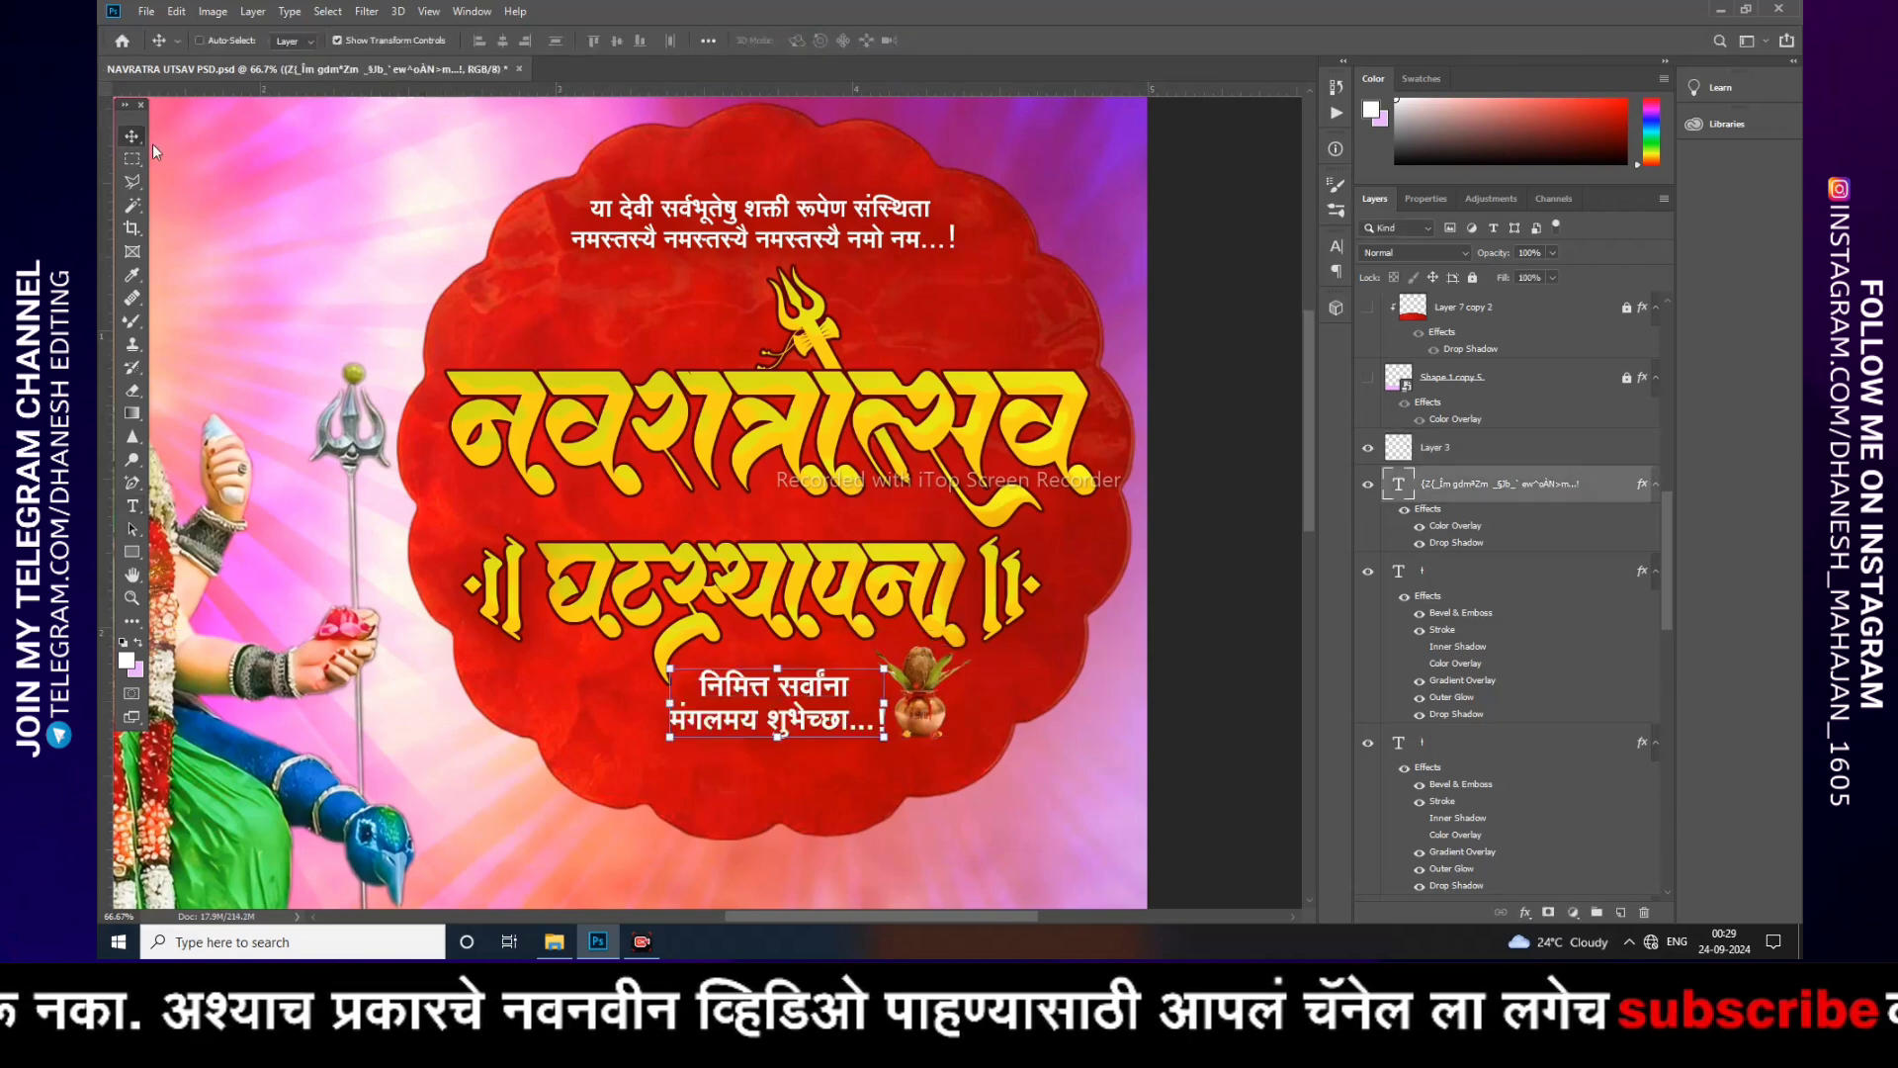
Step: Unlock the Layer 7 copy 2 layer
key("ctrl+minus")
key("ctrl+minus")
key("ctrl+minus")
key("ctrl+plus")
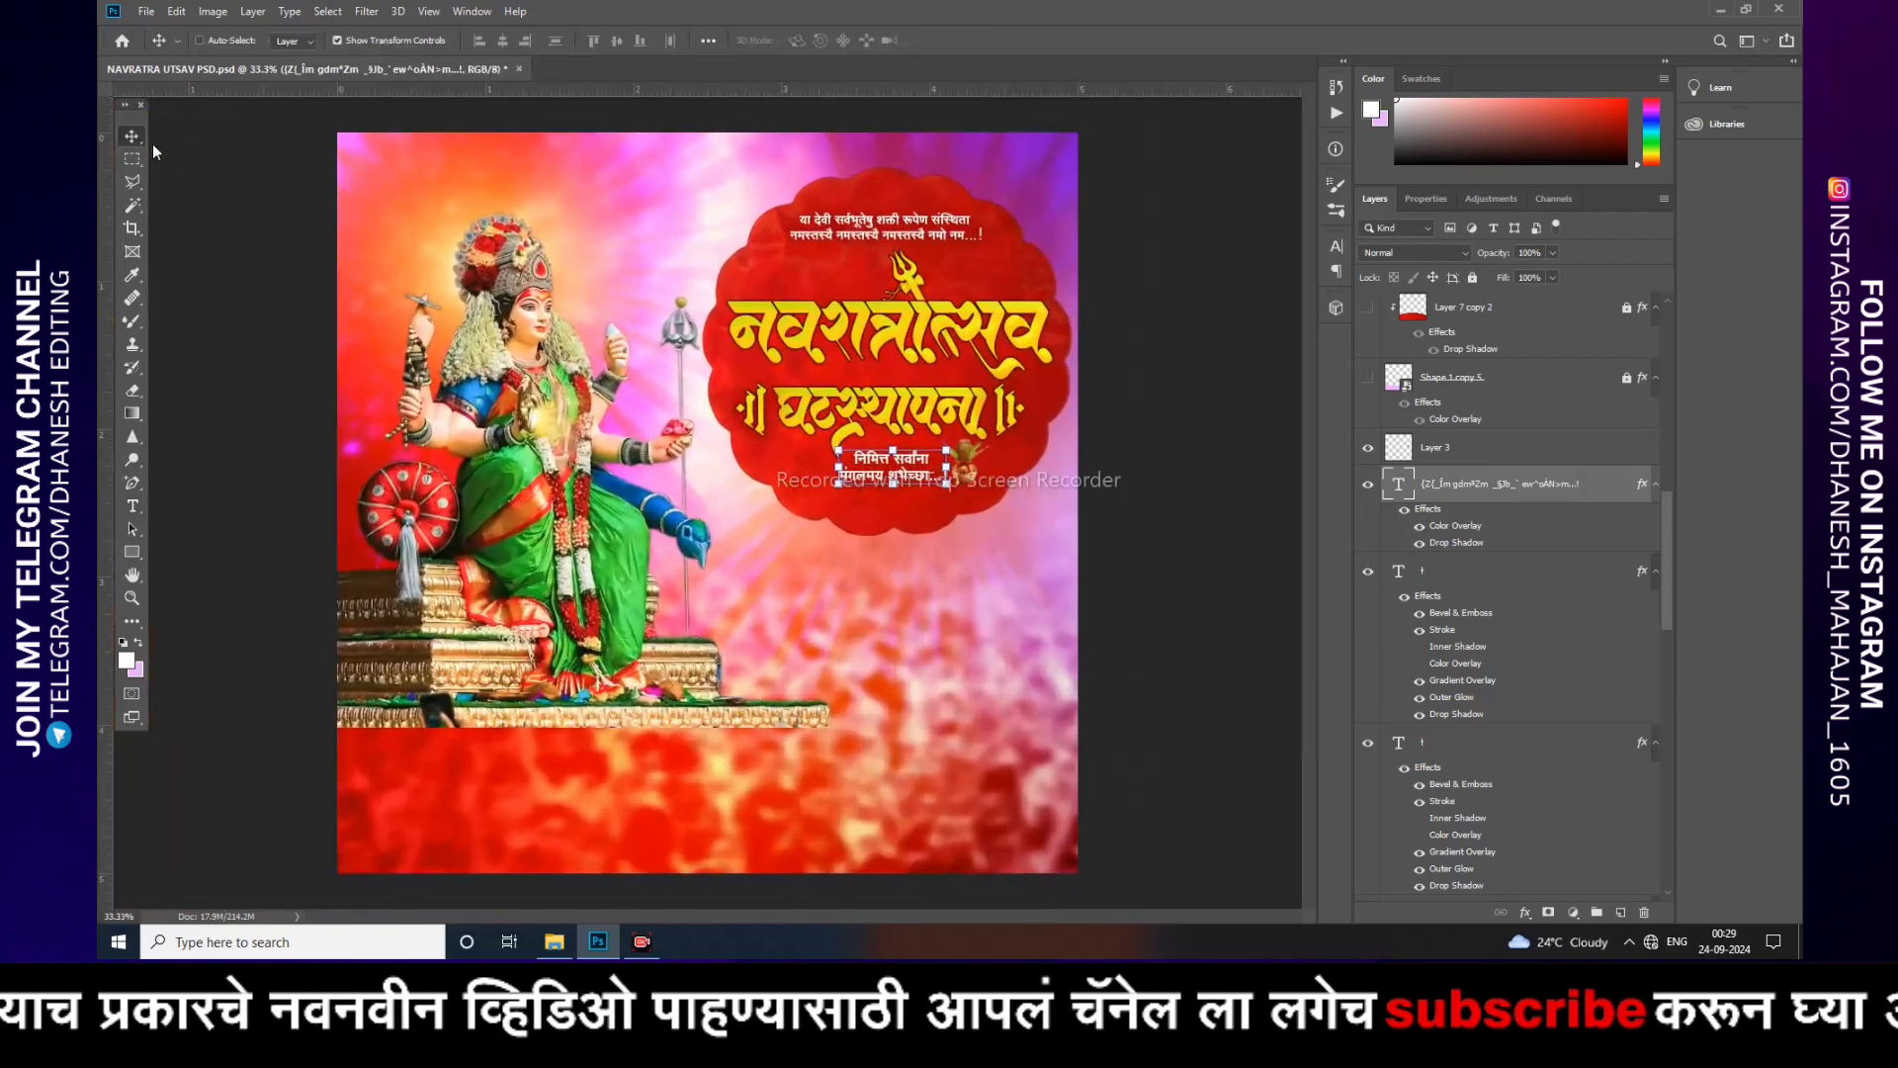
left_click(1247, 727)
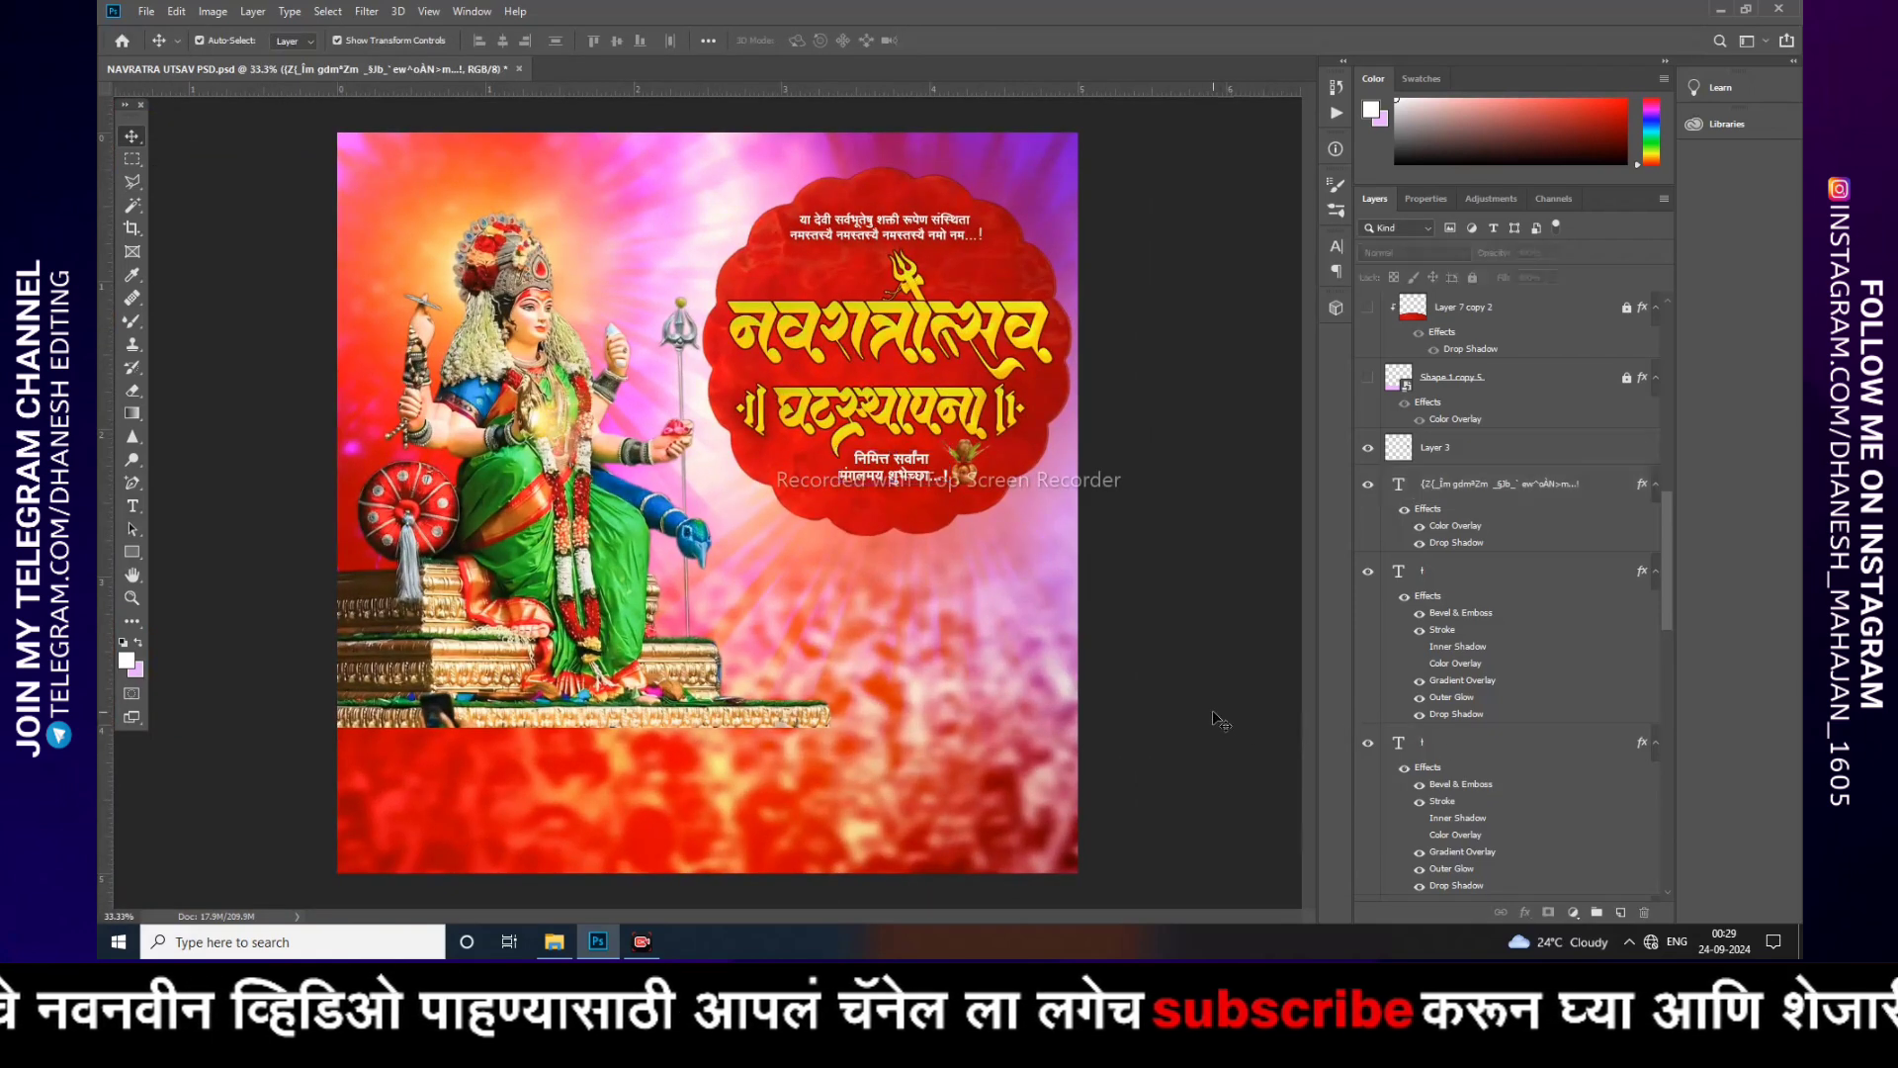
scroll(1442, 739, "up", 3)
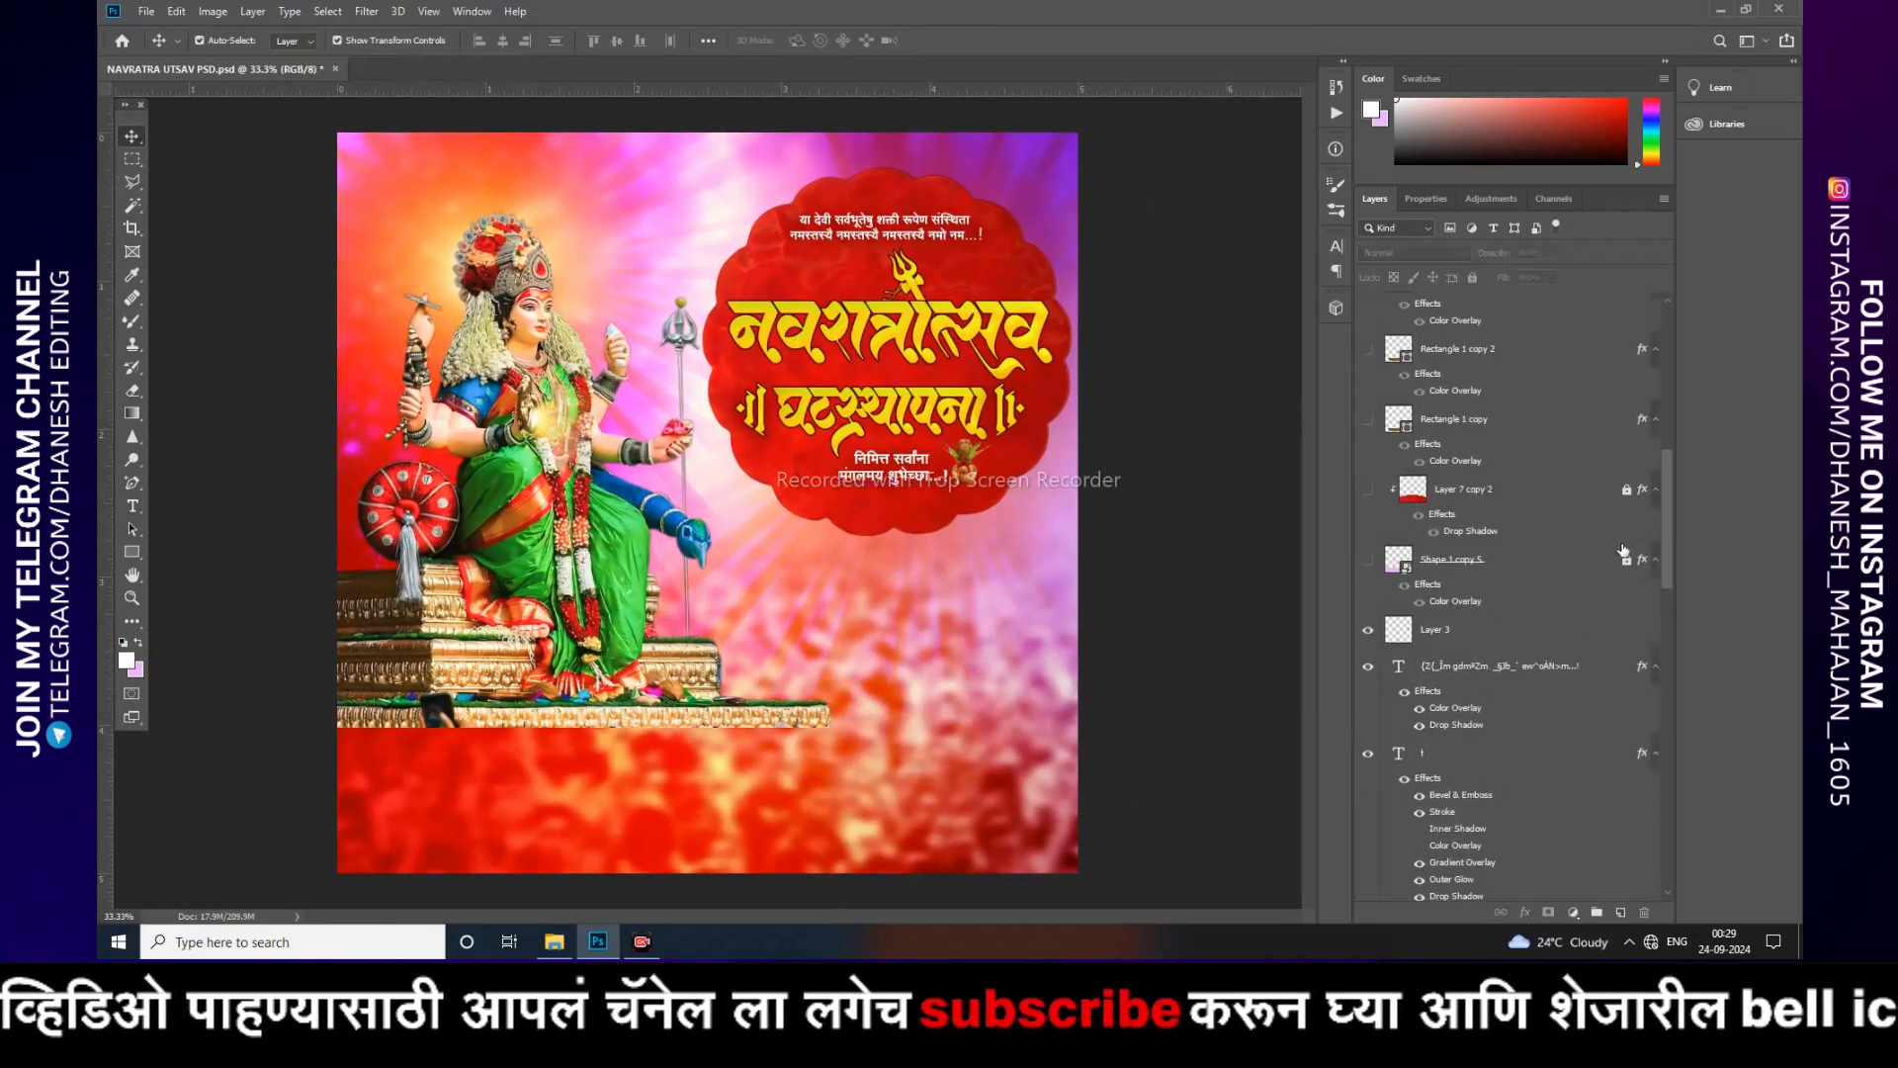
left_click(1626, 489)
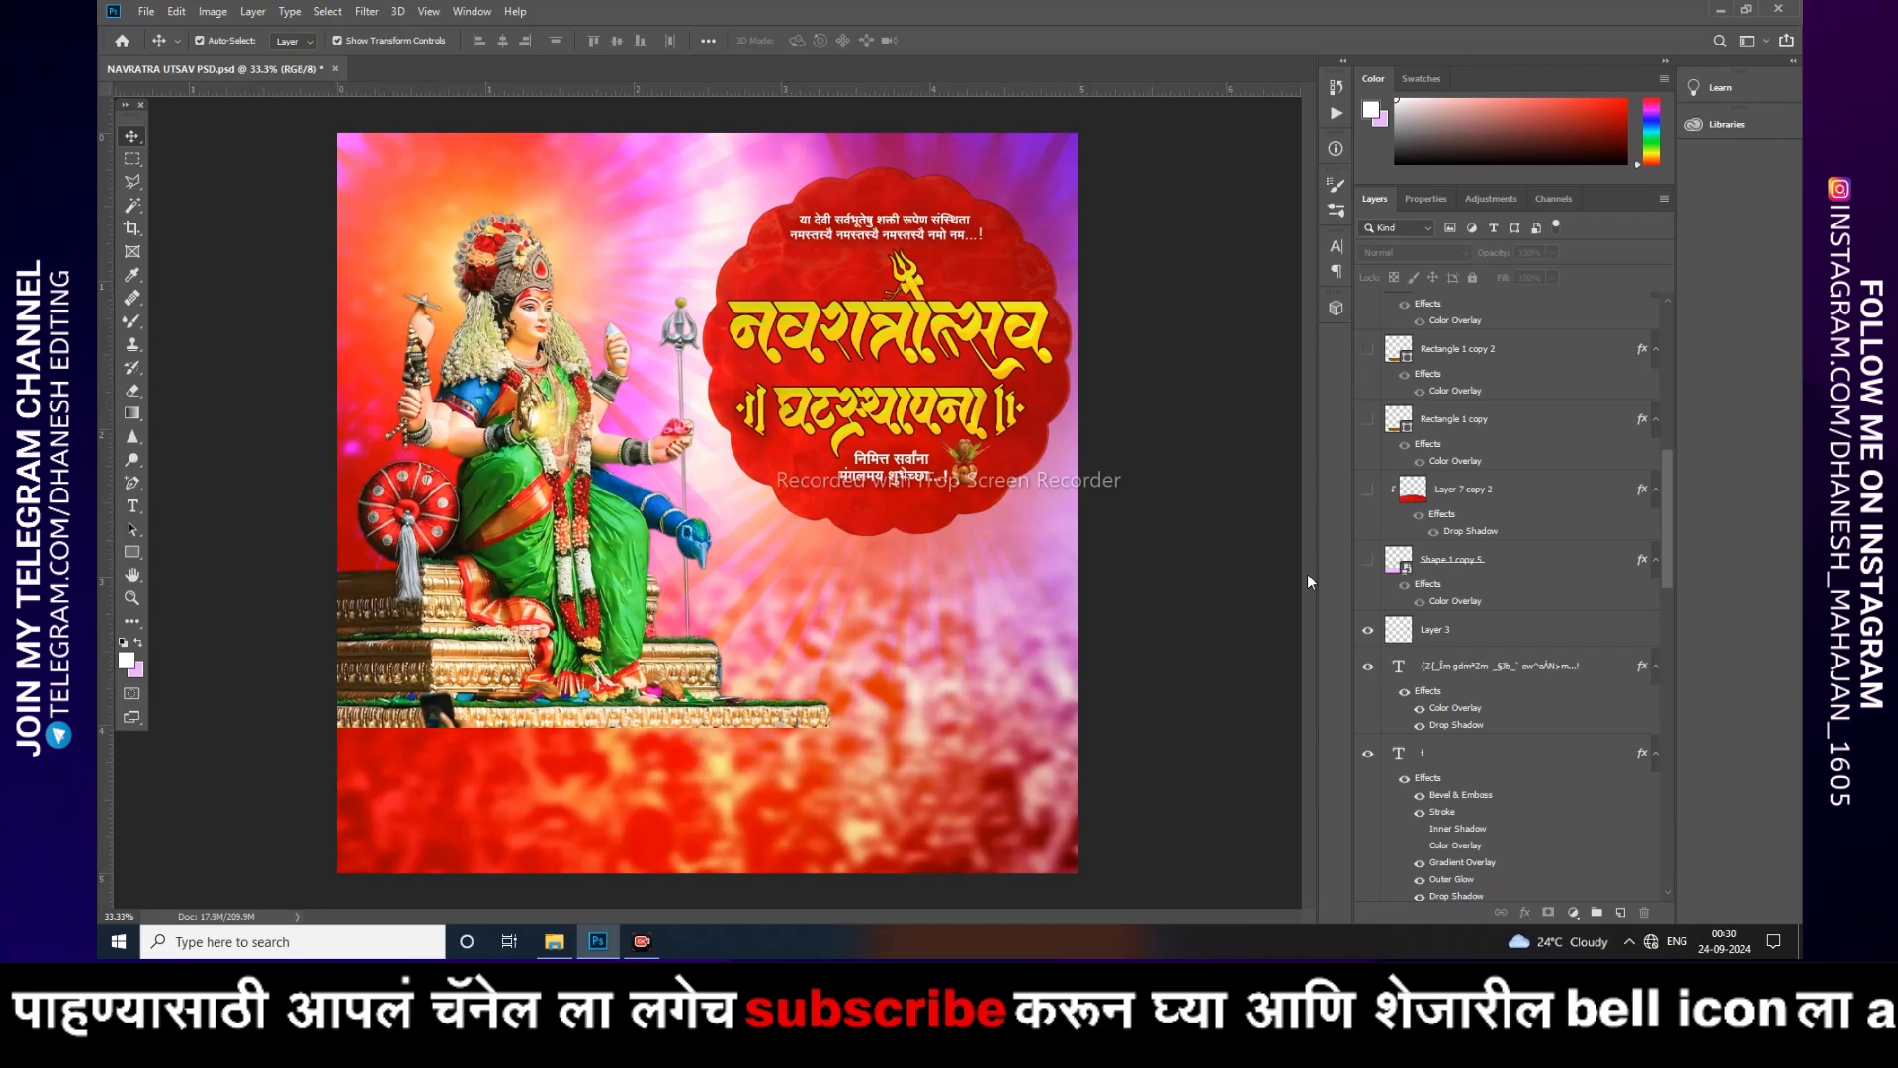
Step: Show the scalloped Shape 1 copy 5 band along the poster's bottom edge
left_click(1363, 563)
left_click_drag(991, 796, 956, 654)
key("ctrl+z")
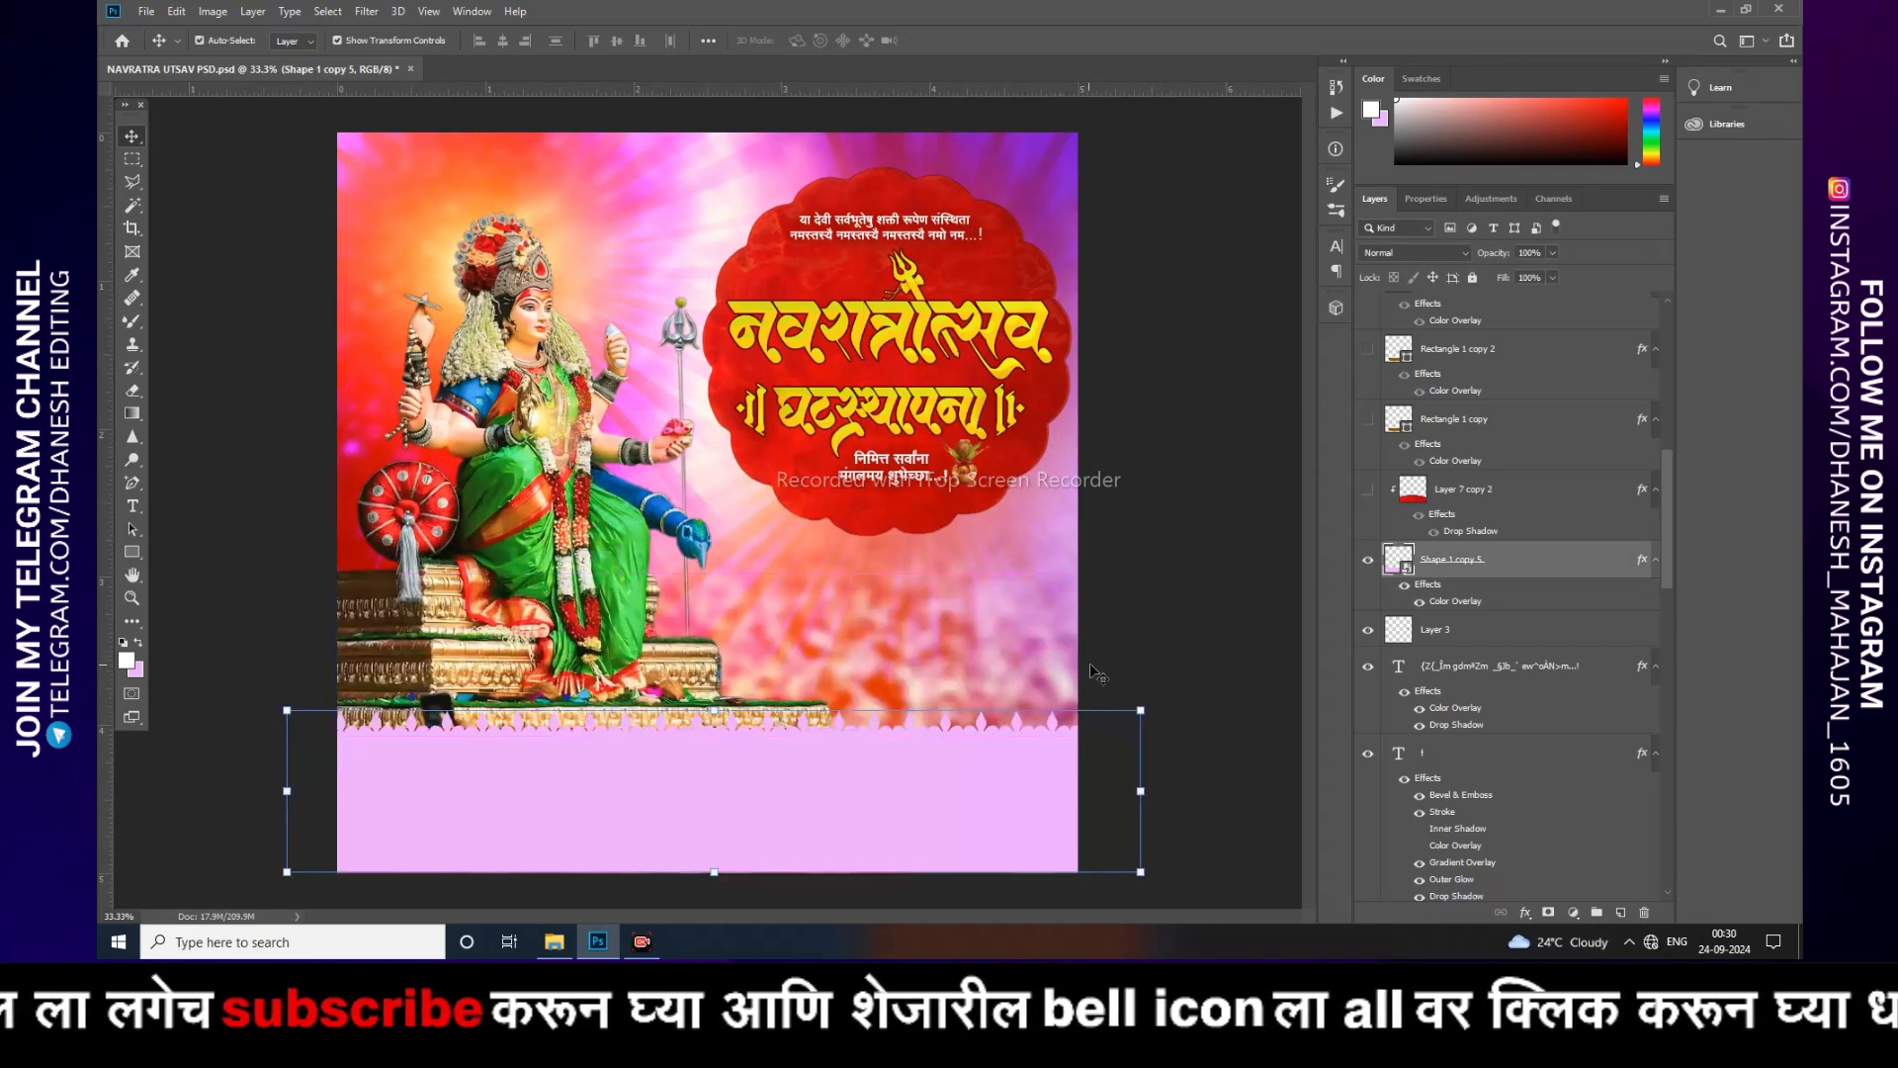
Step: Select and show Layer 7 copy 2, the red texture over the bottom band
left_click(1104, 631)
left_click(1459, 491)
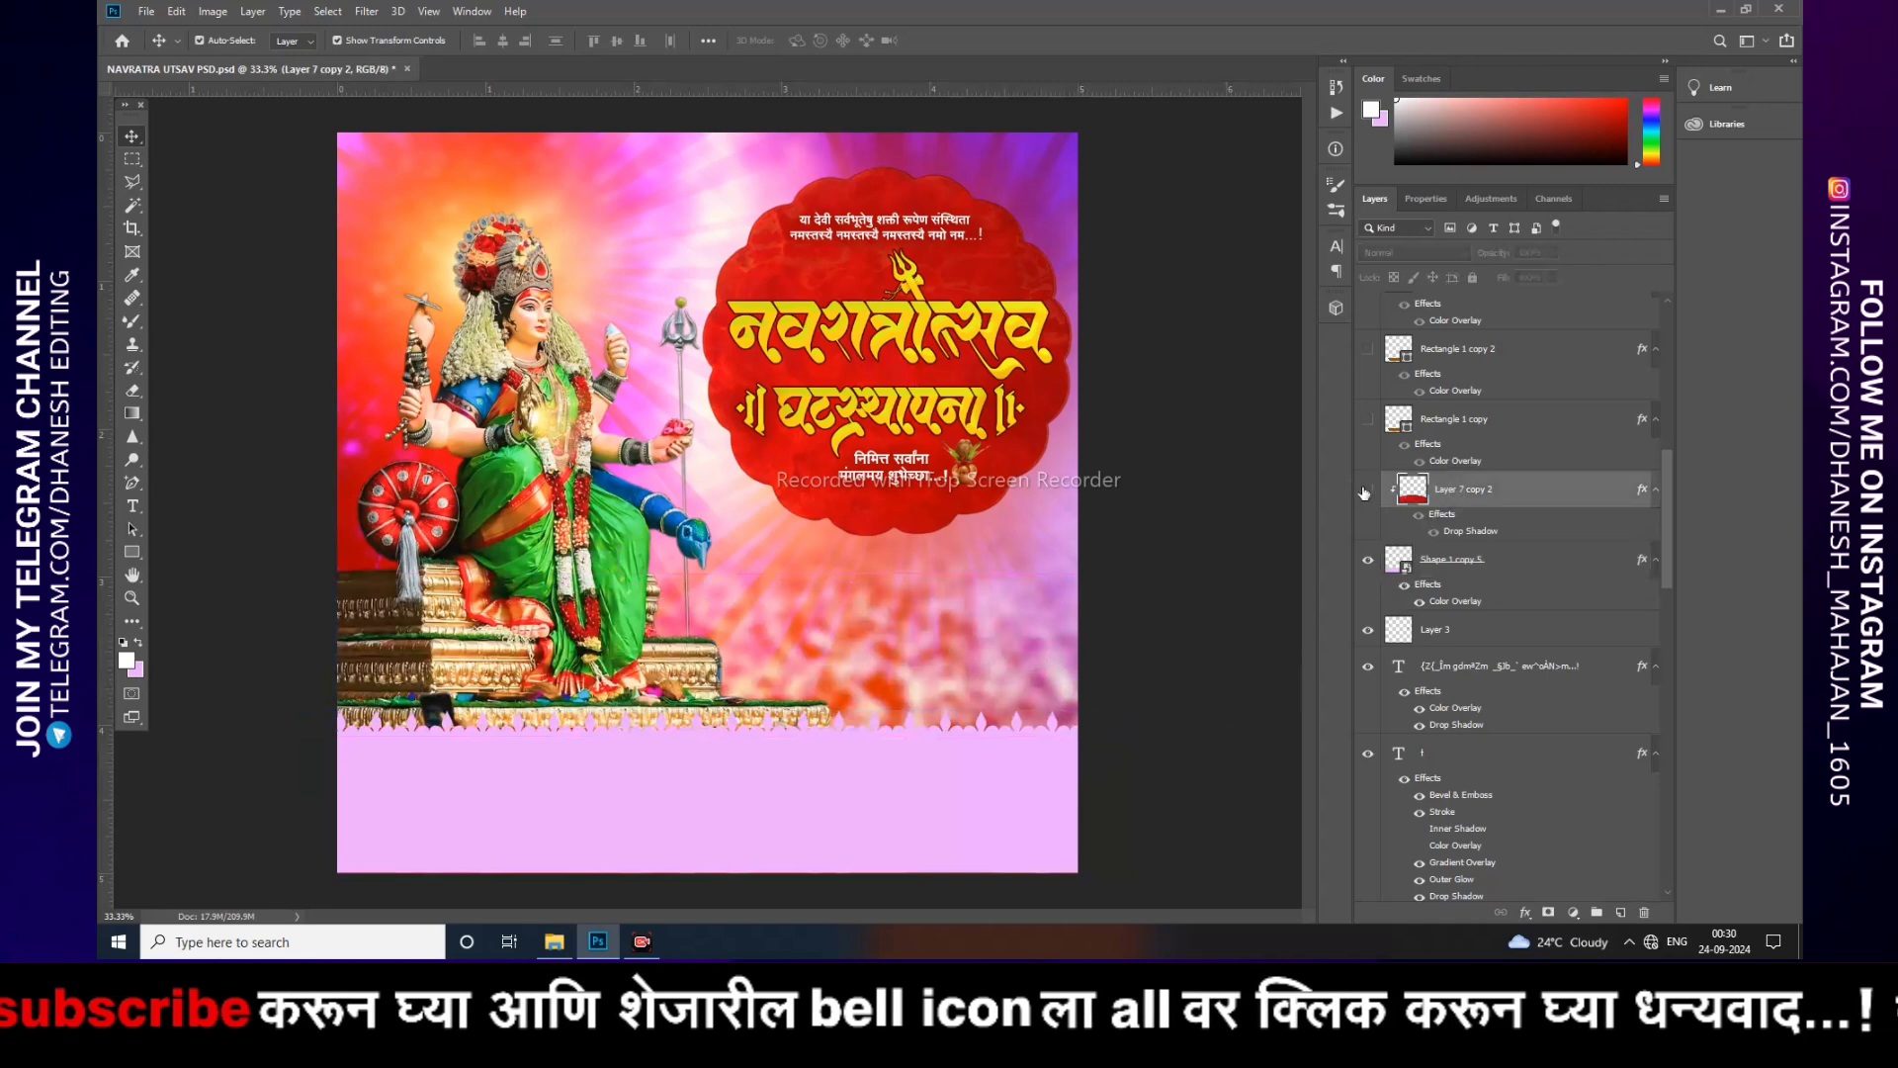
left_click(1367, 491)
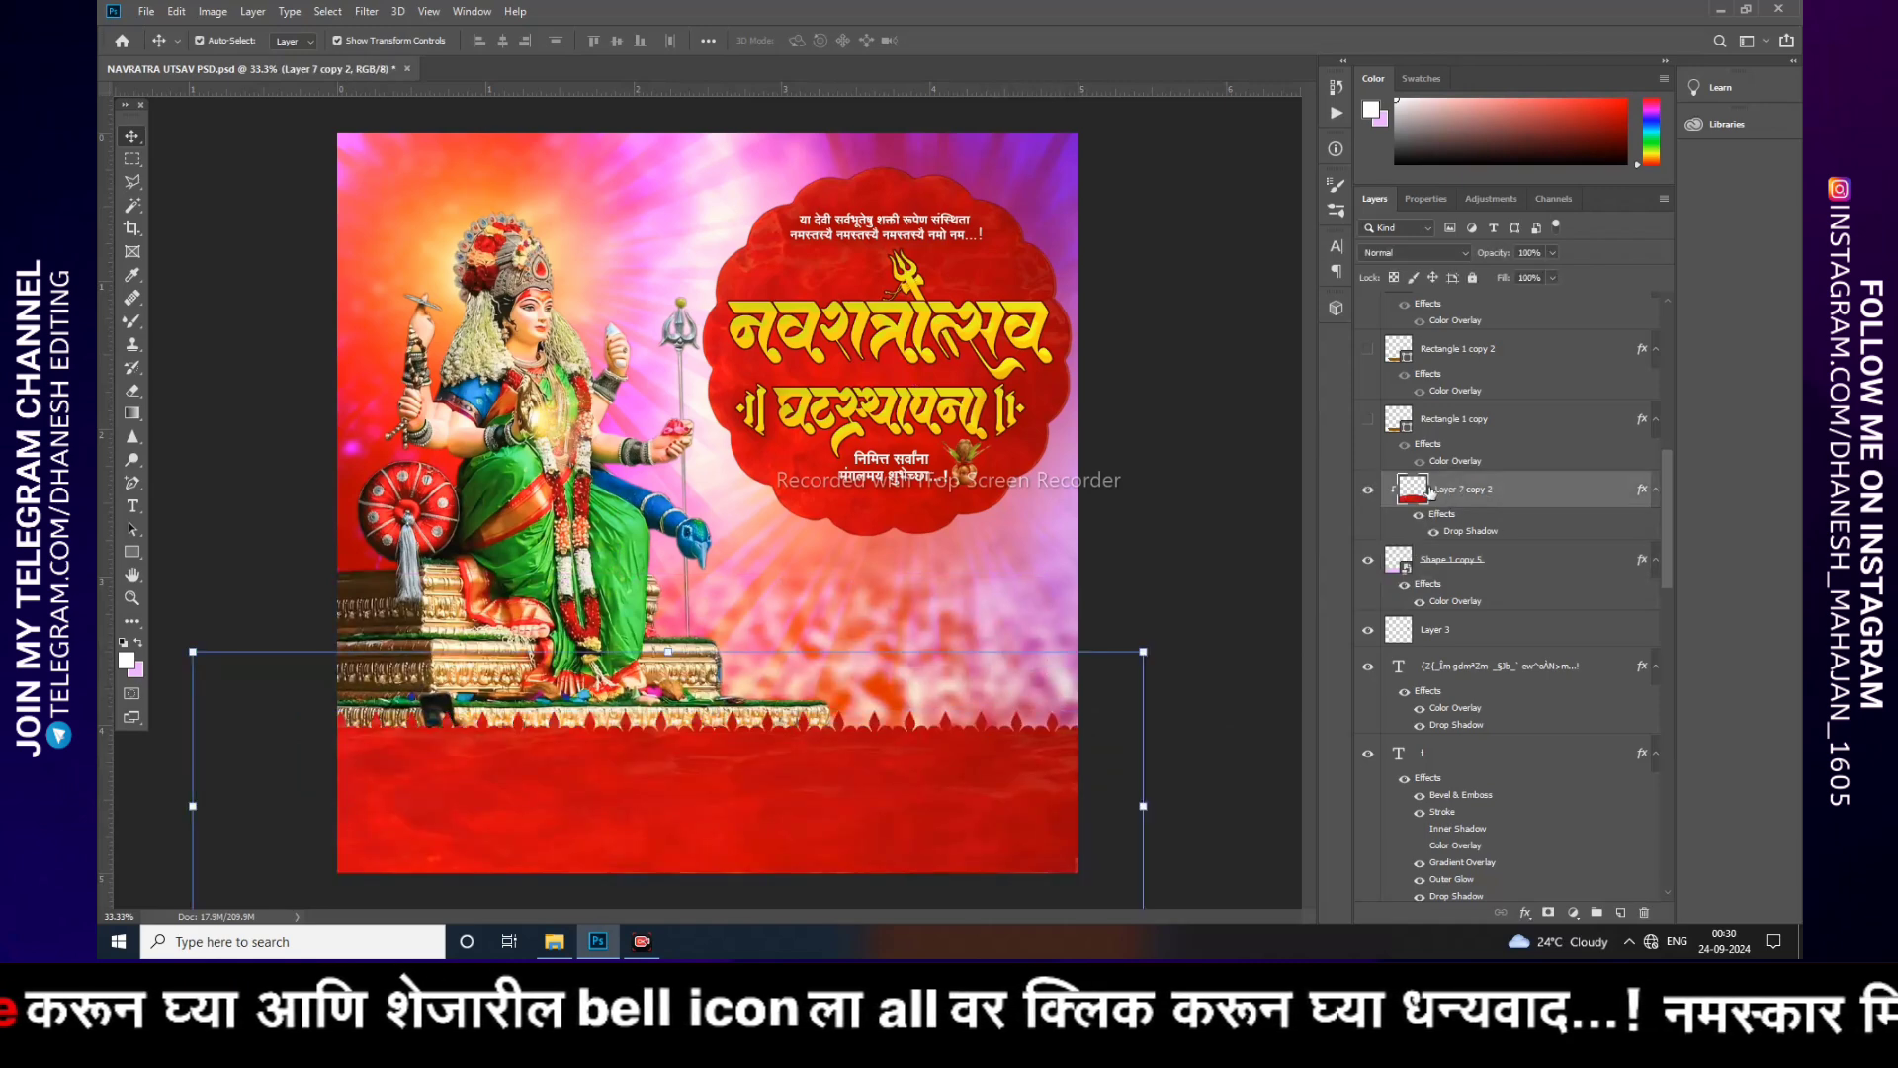
Step: Release the red texture's clipping mask, move it slightly down, and clip it back onto the scalloped bottom band
right_click(1484, 493)
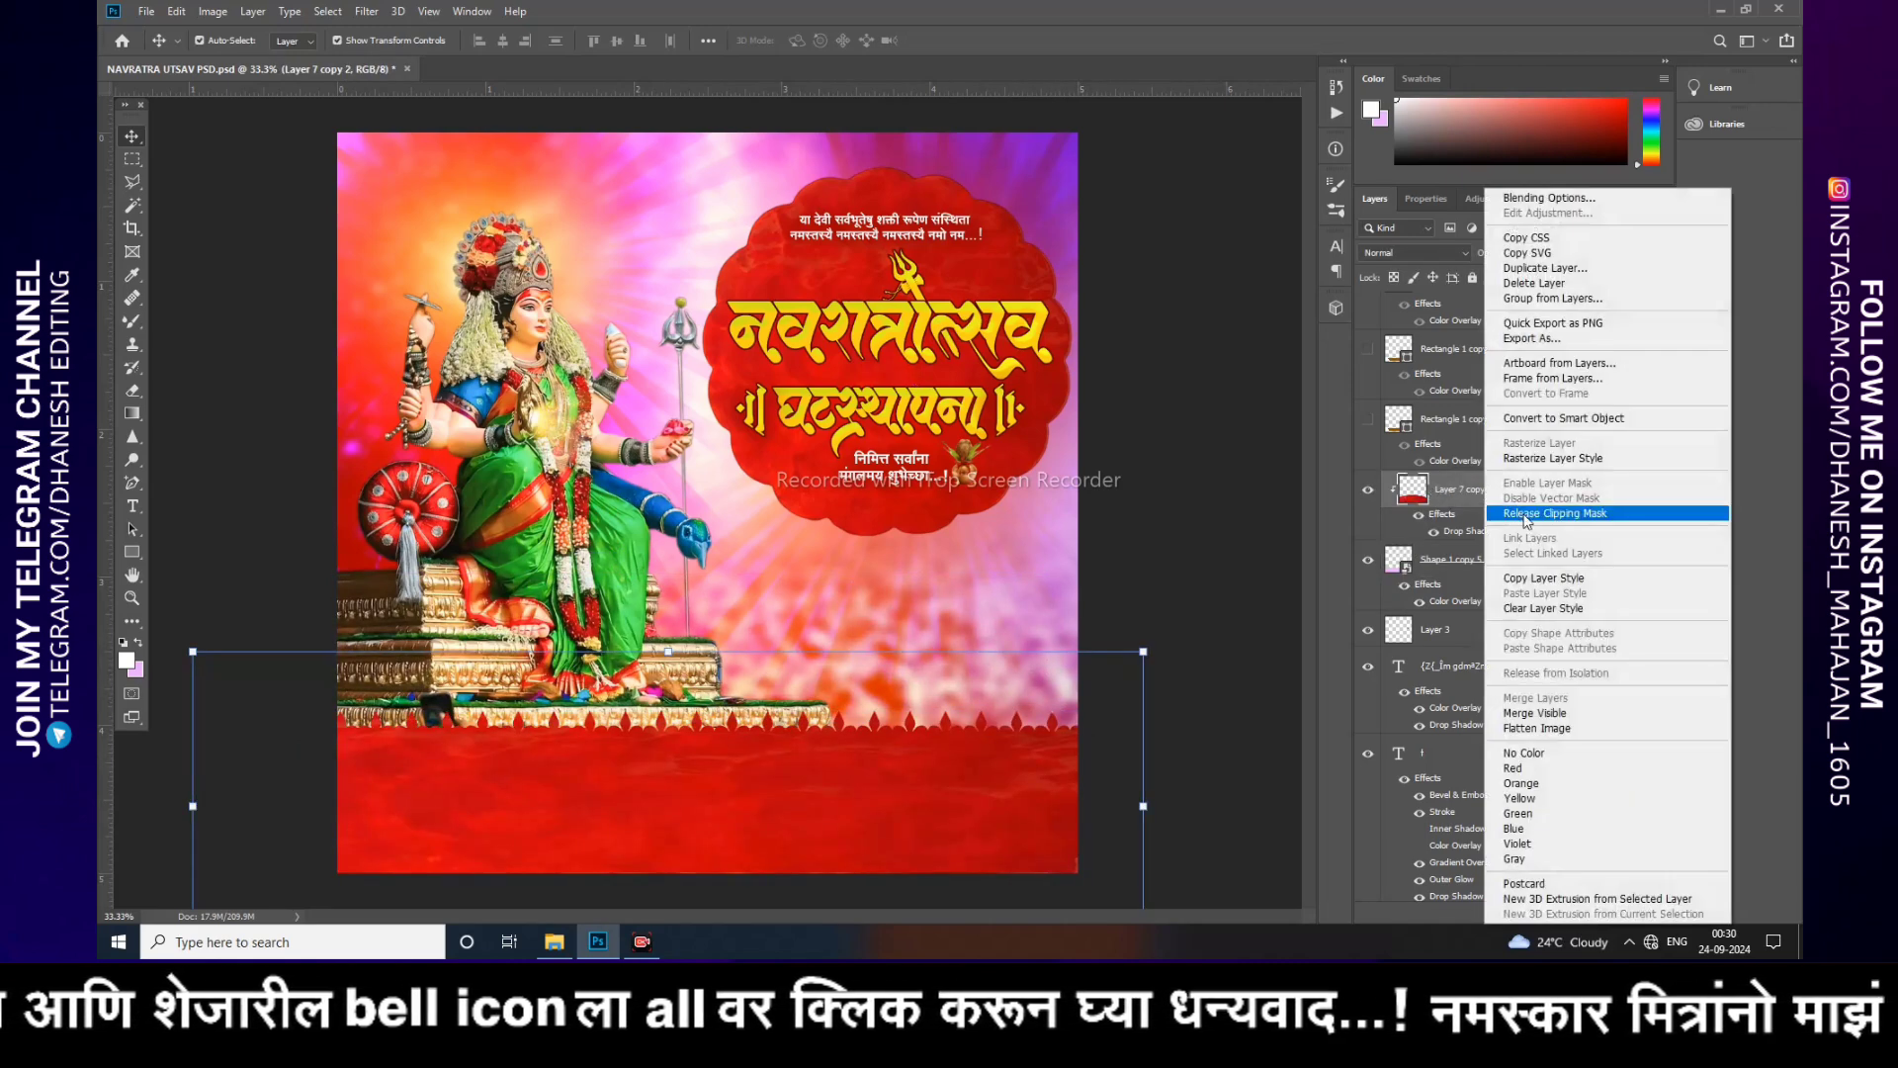
left_click(1519, 512)
left_click_drag(791, 719, 817, 781)
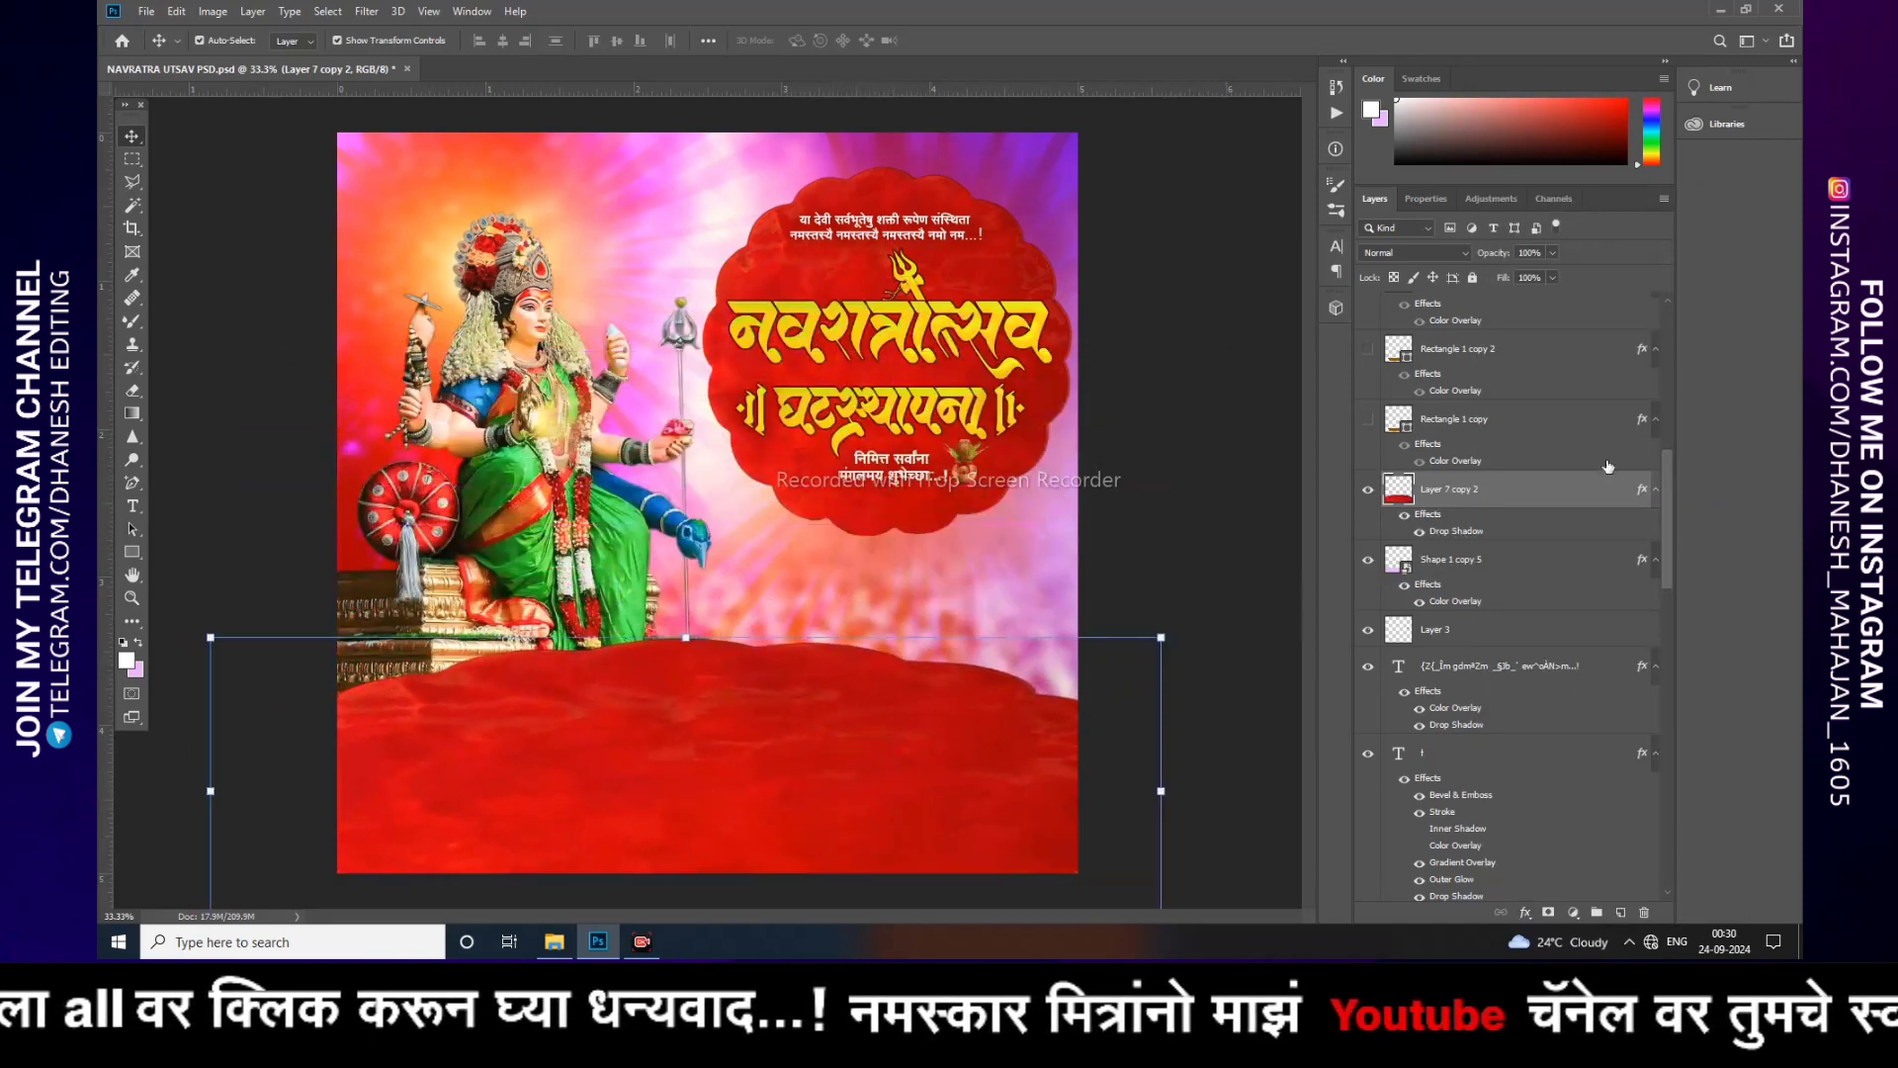
right_click(1462, 497)
left_click(1512, 508)
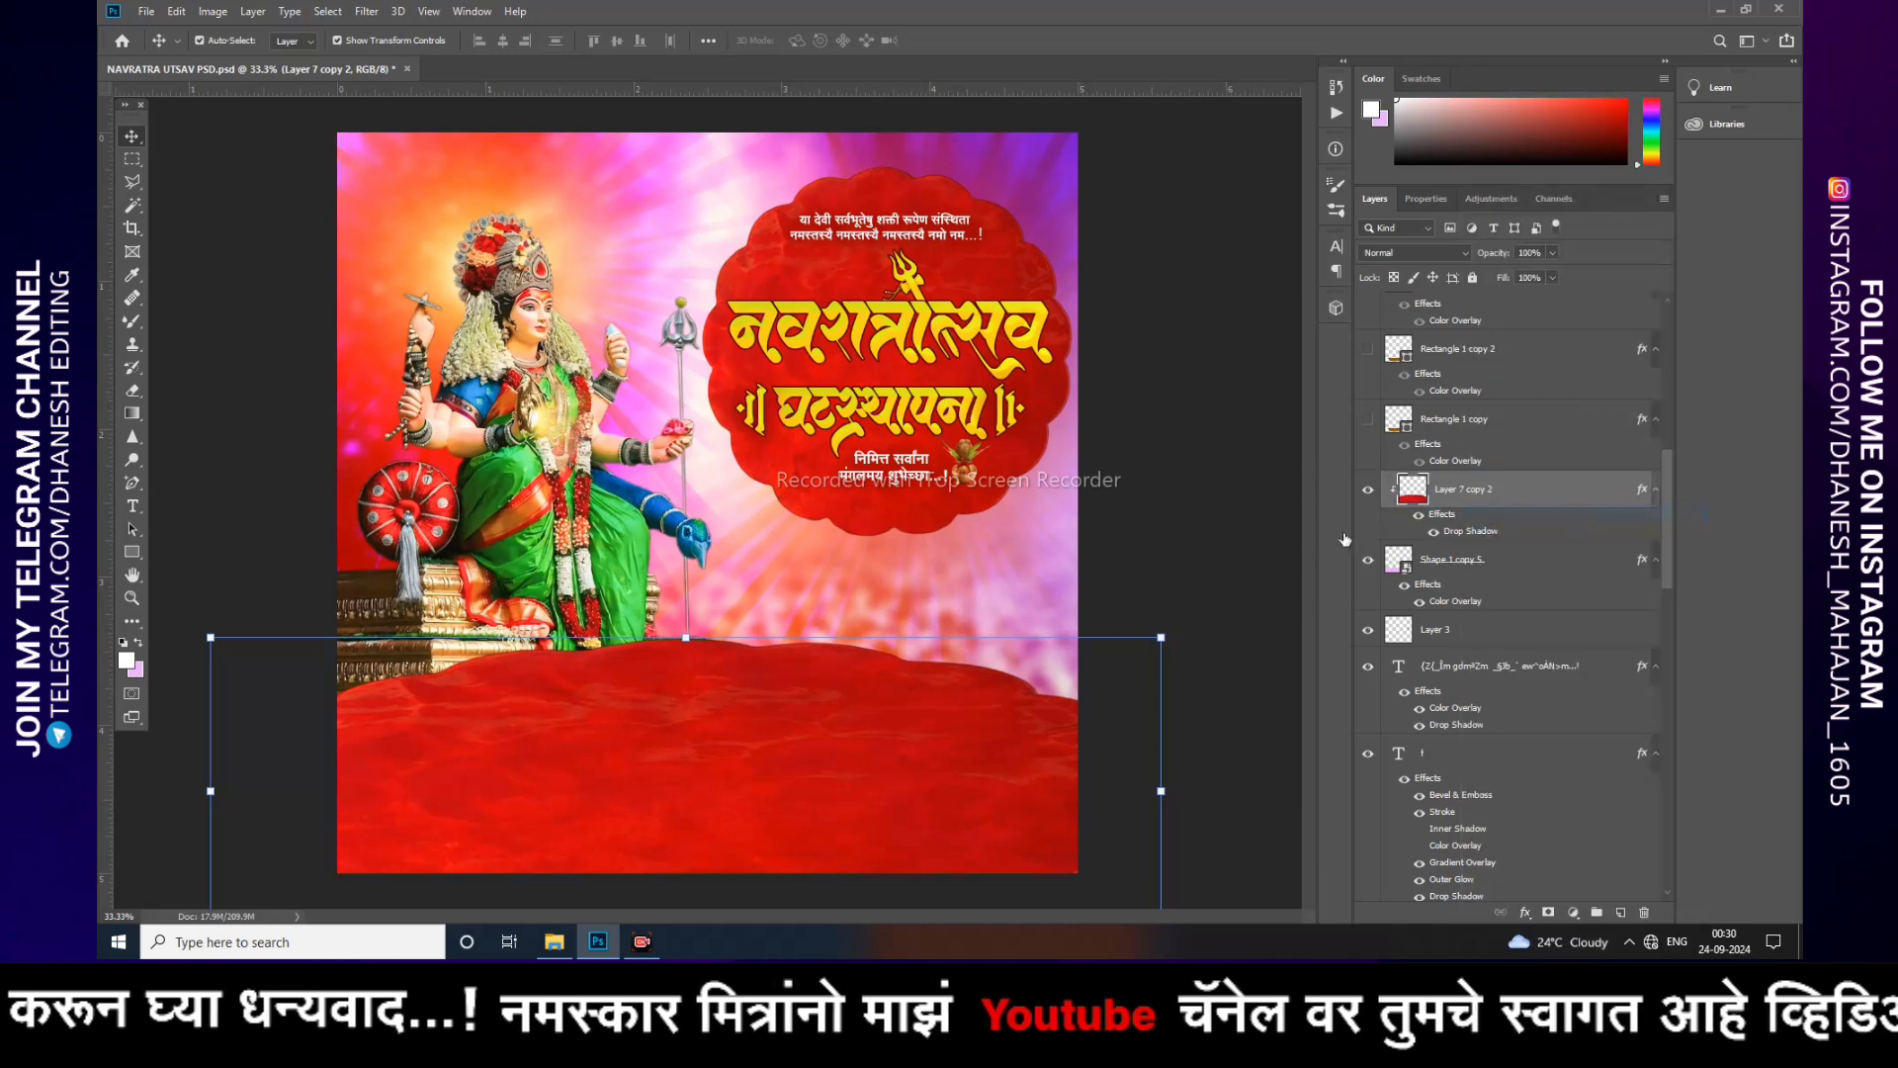
left_click(1408, 564)
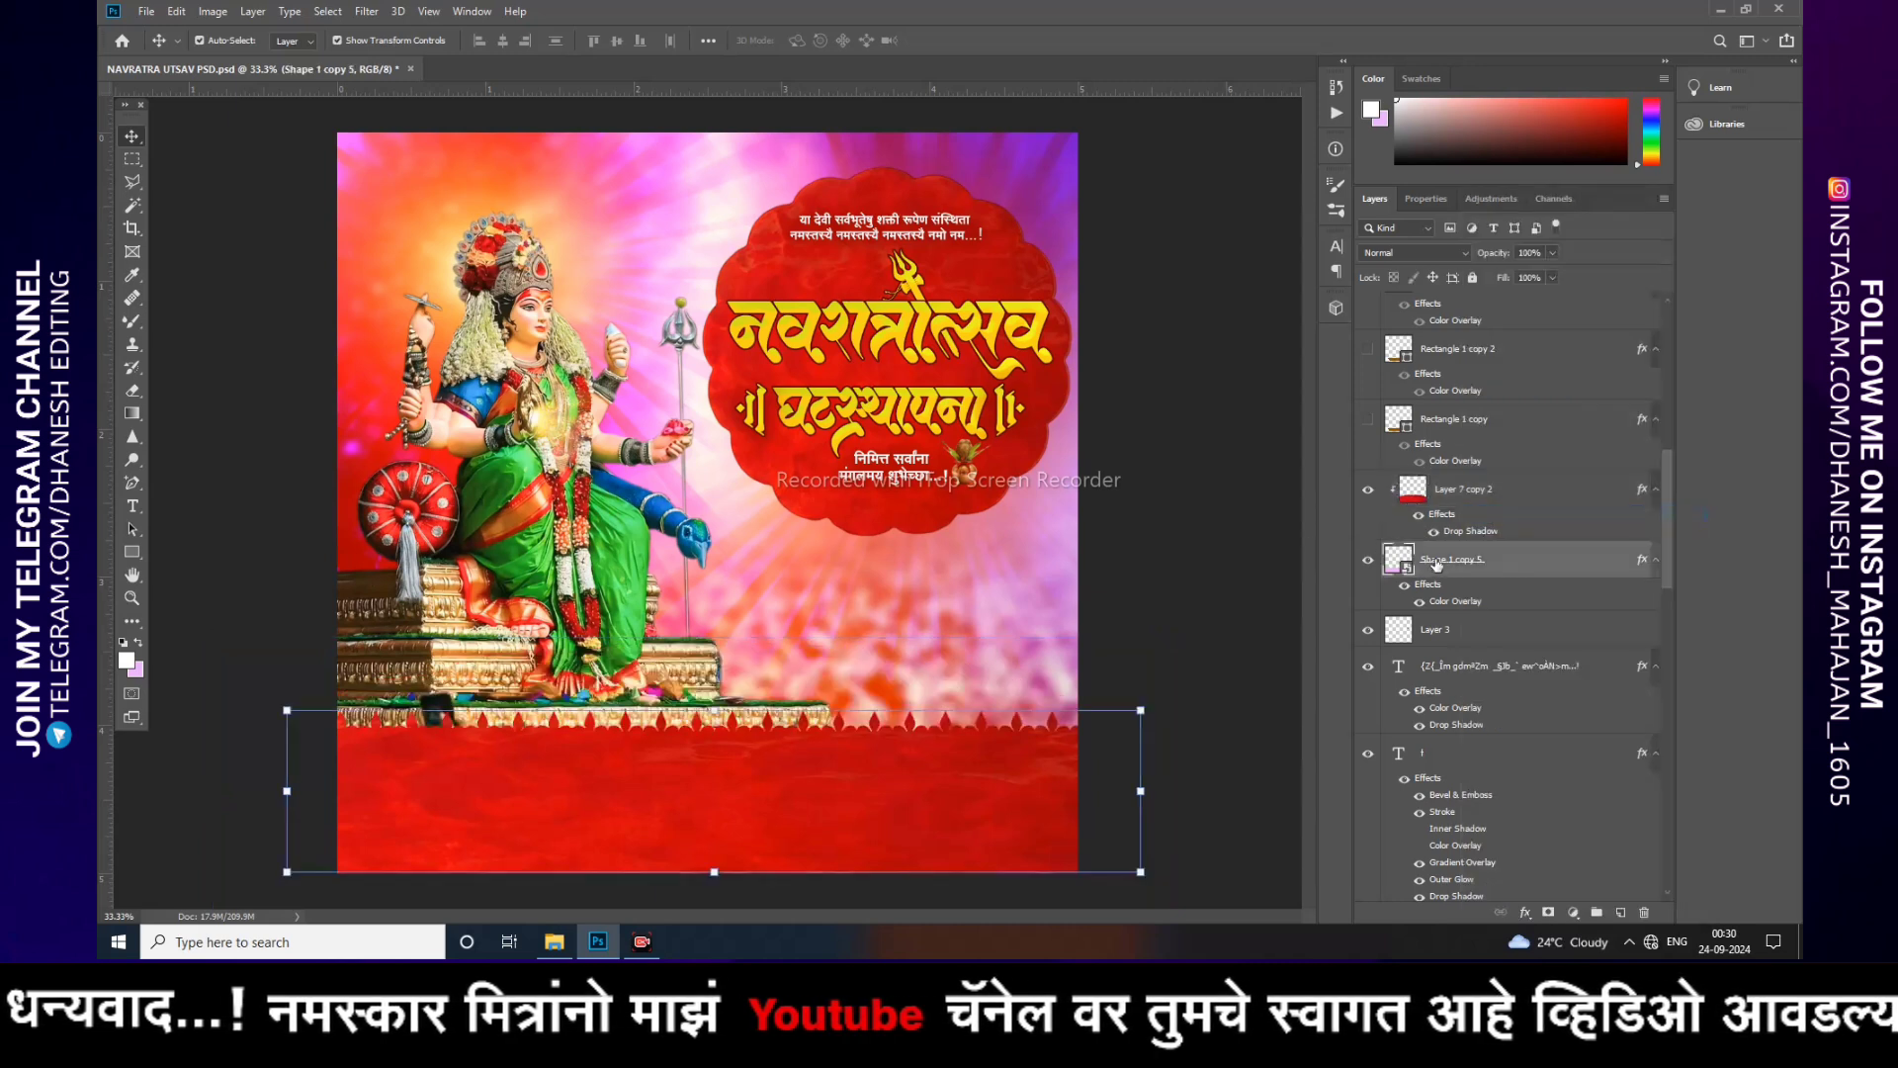
left_click(1206, 637)
left_click(1457, 492)
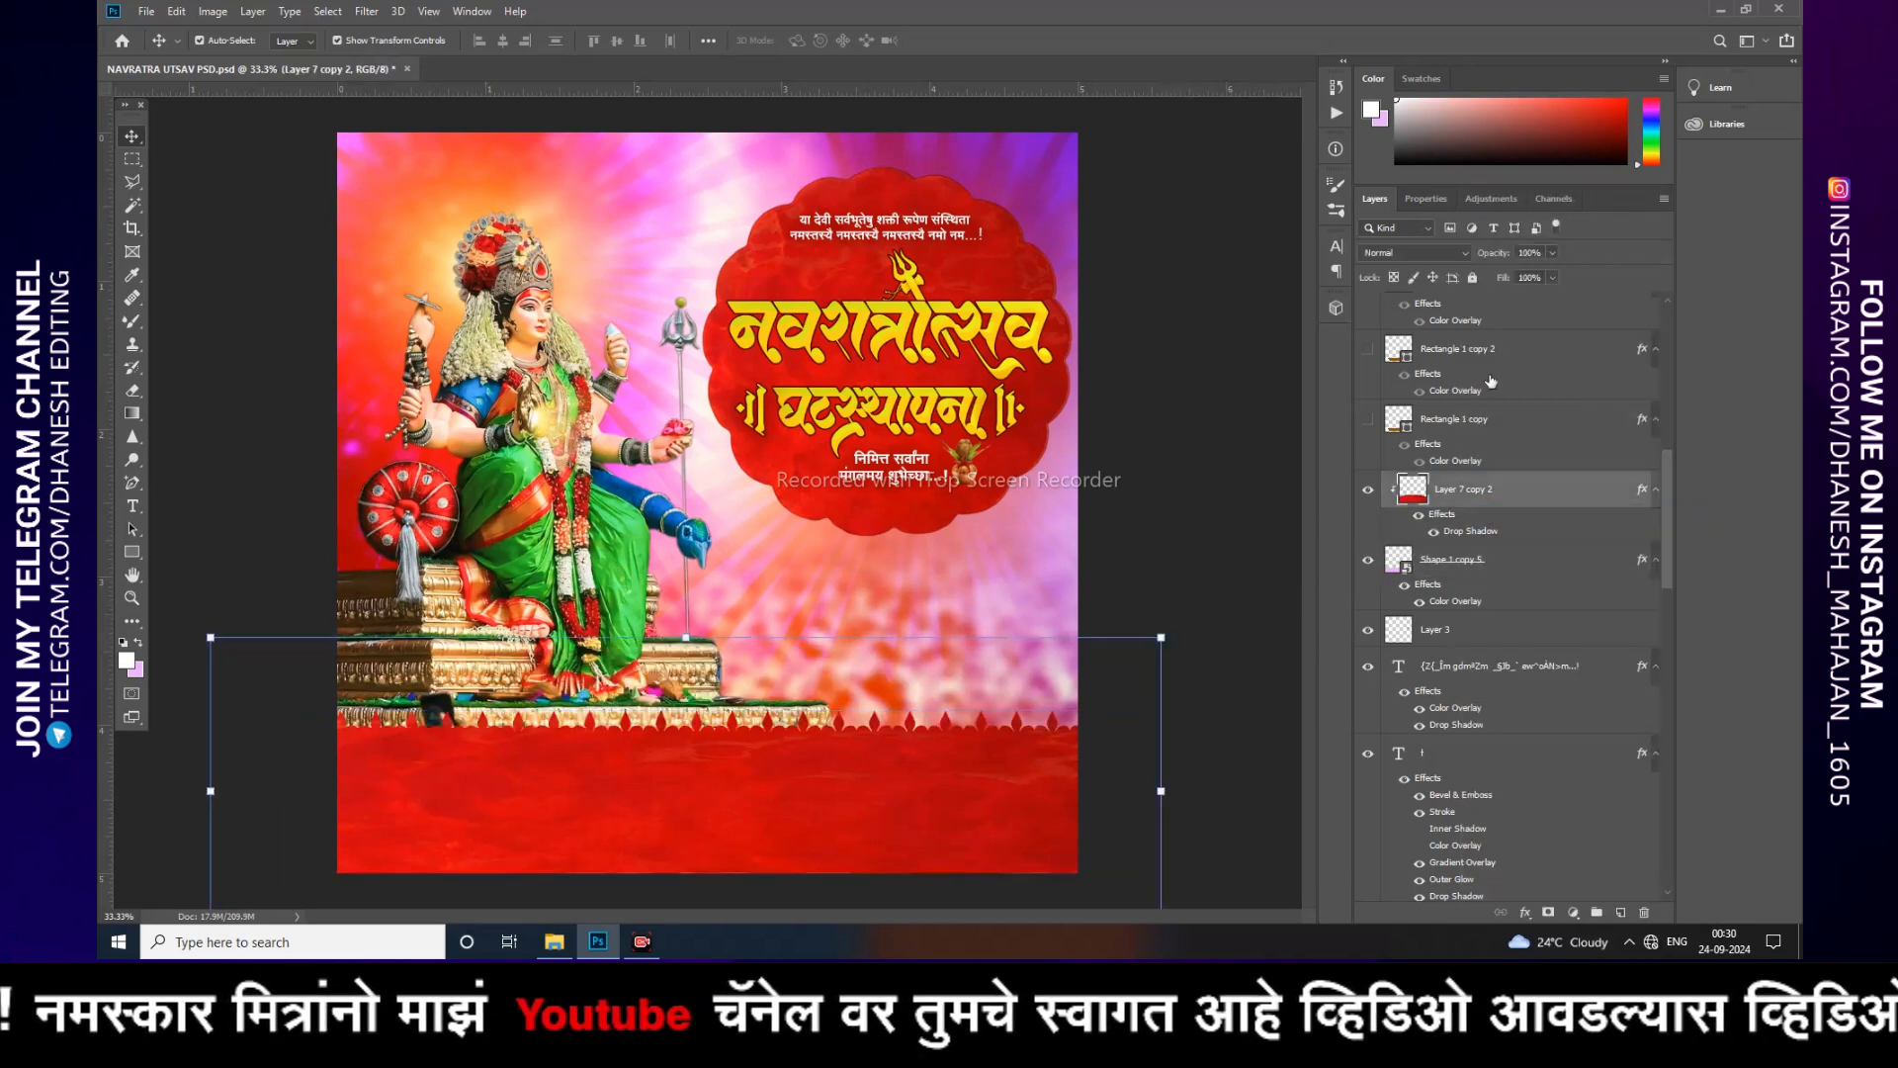
Step: Lock the red texture layer and the scalloped bottom band layer
left_click(1471, 277)
left_click(1443, 560)
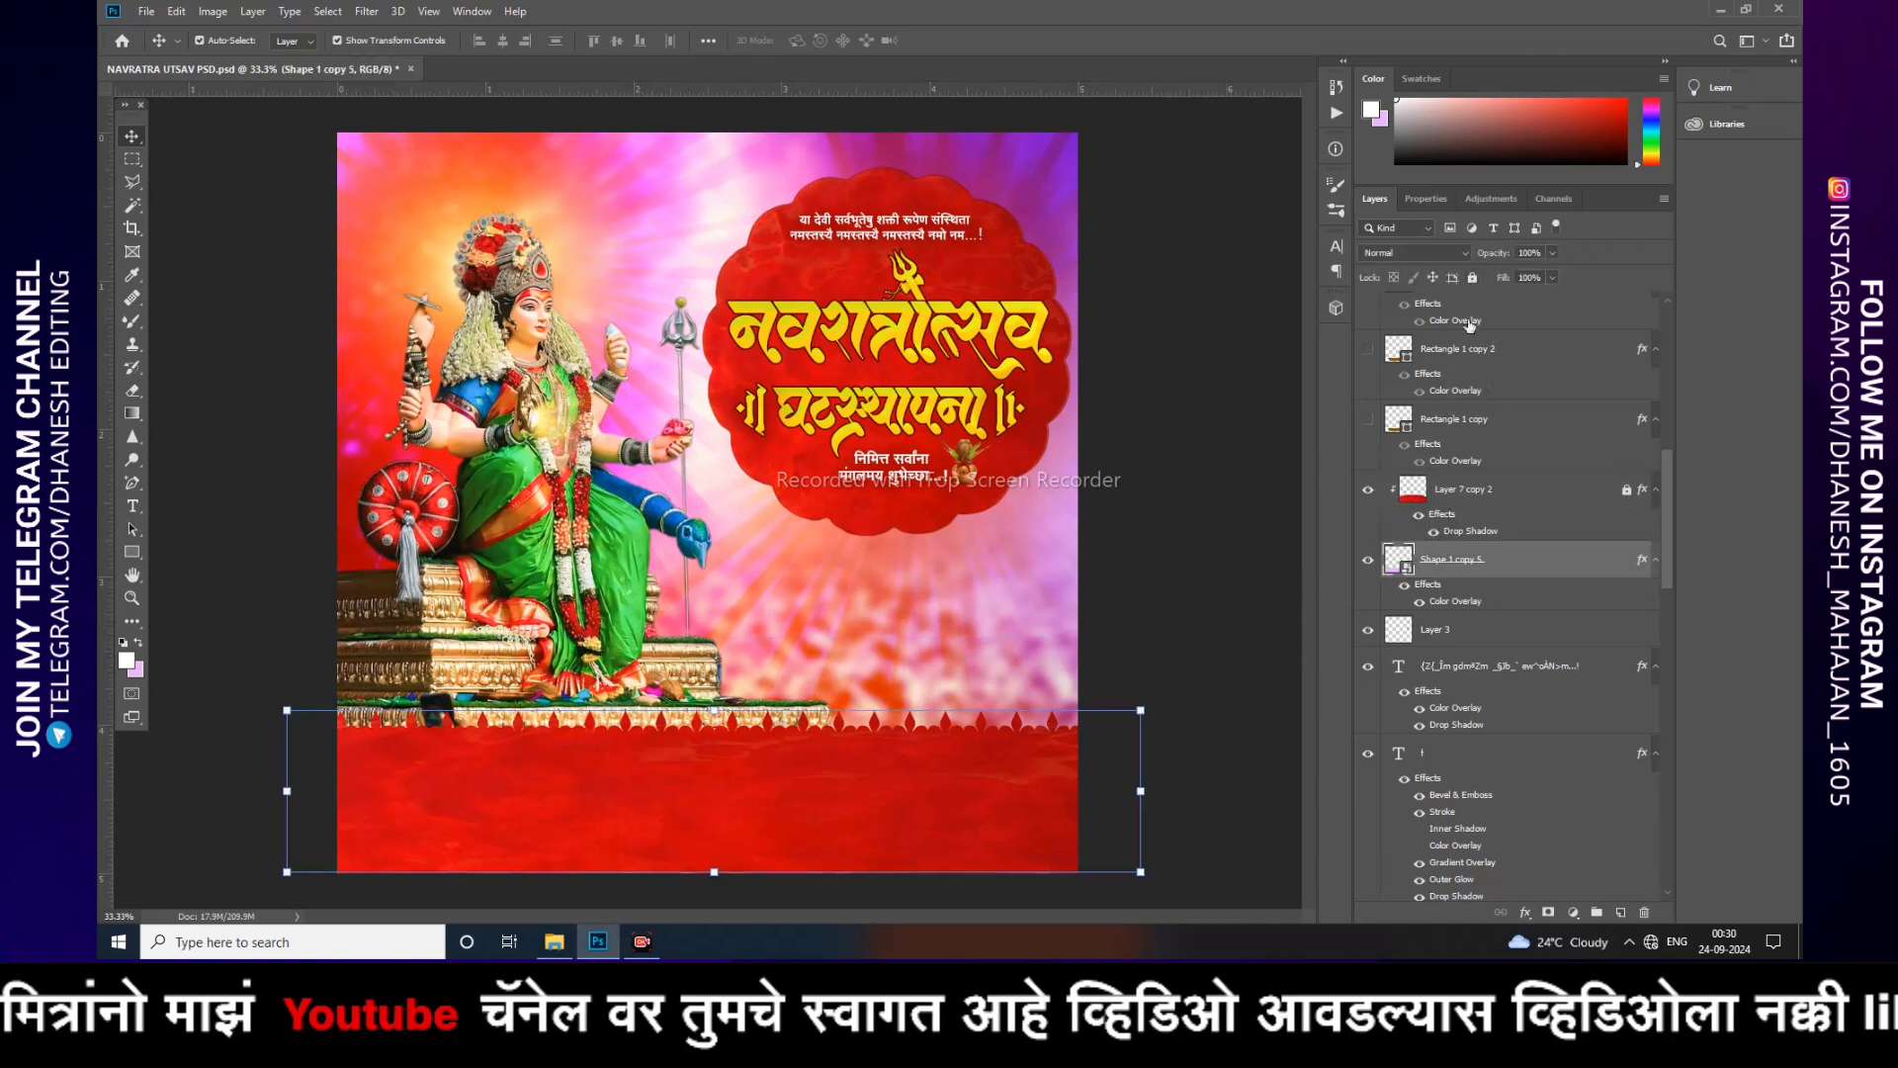
left_click(1472, 278)
Step: Show the white name banner rectangle layers over the bottom band
scroll(1463, 379, "up", 3)
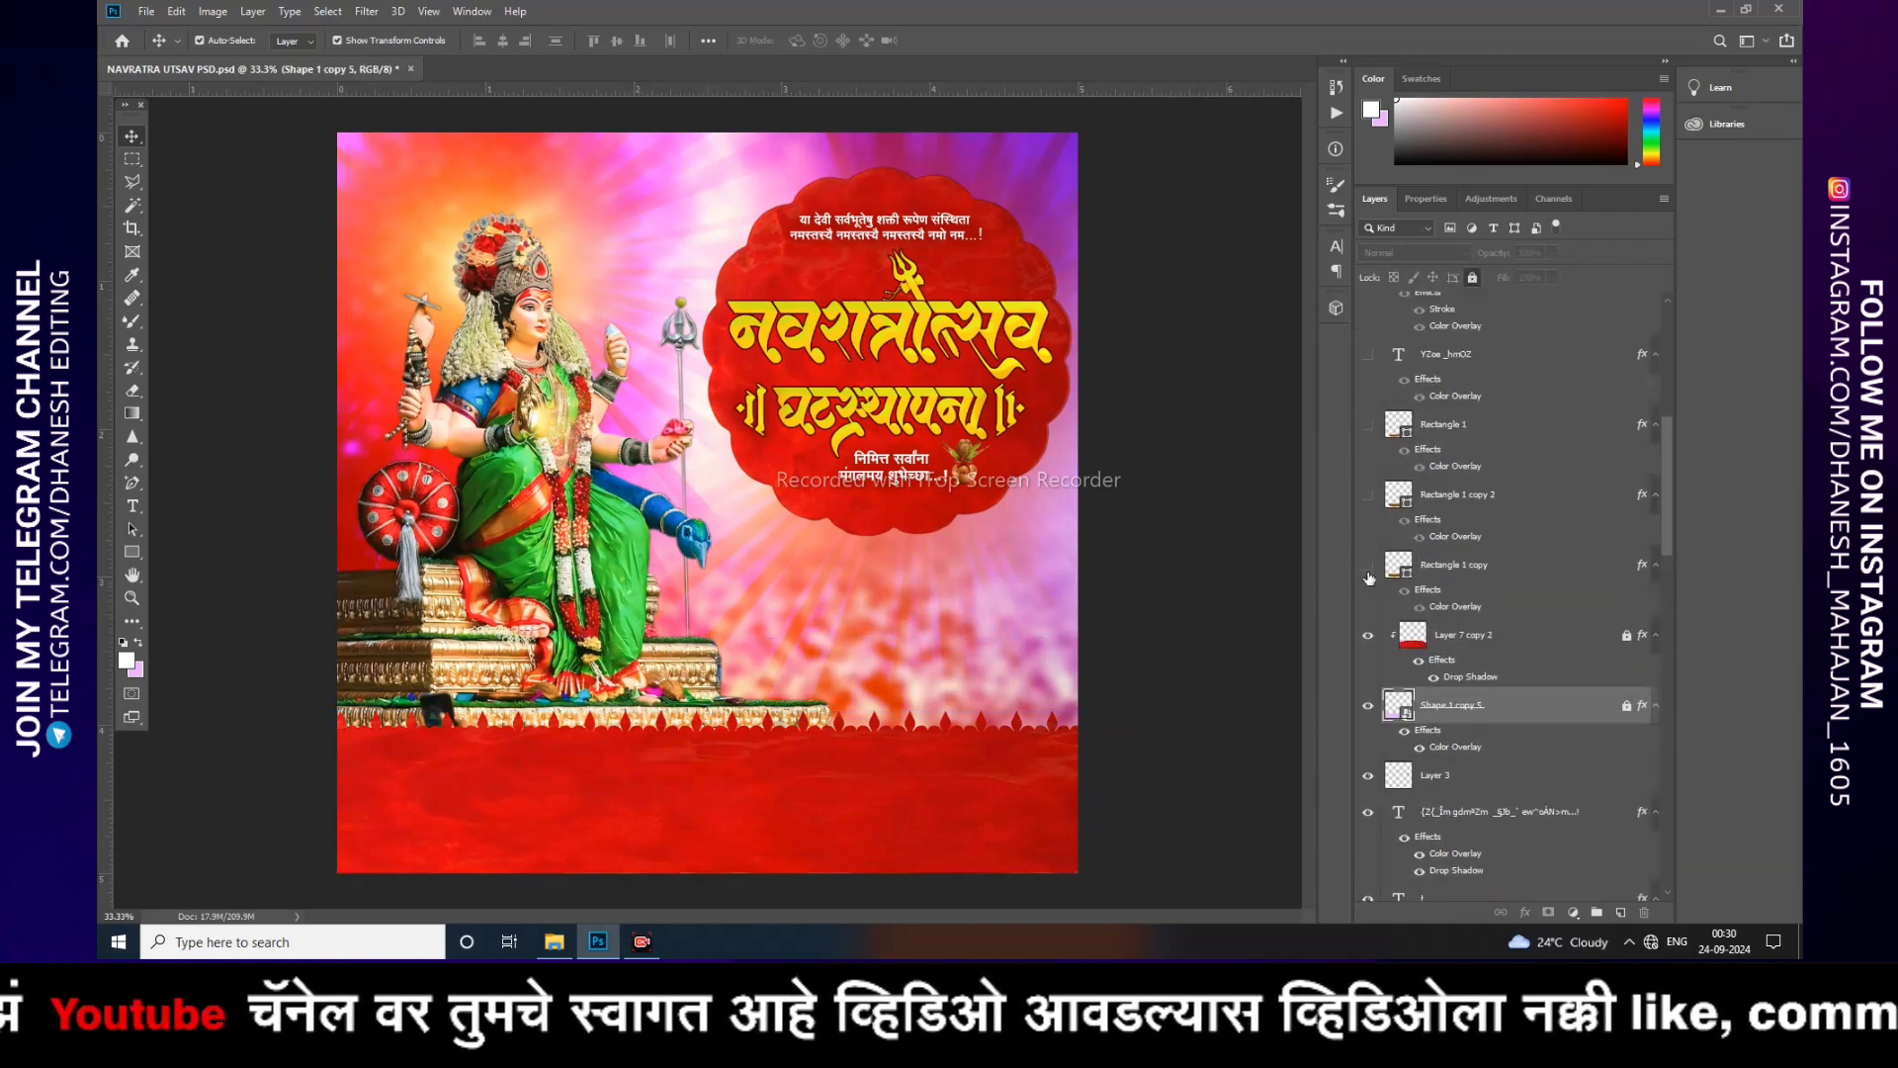
left_click(1368, 570)
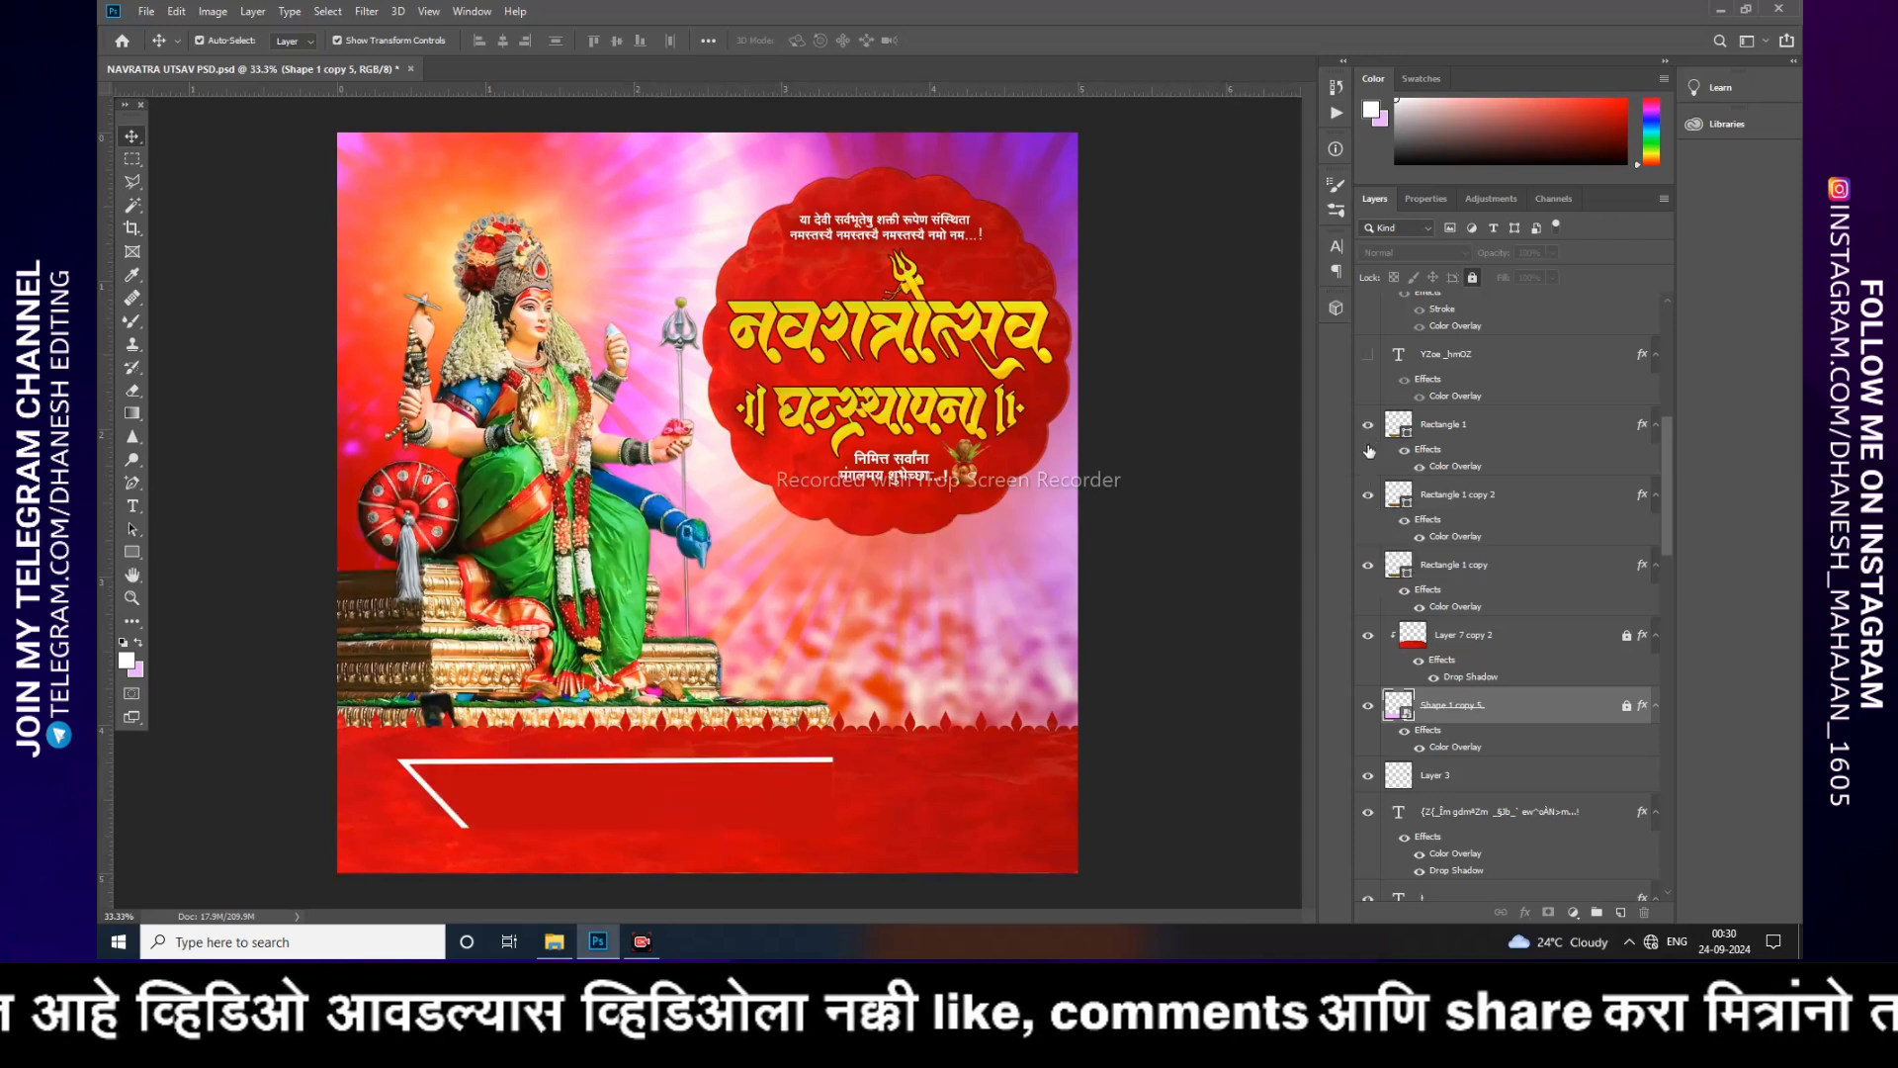
Step: Try nudging the name text within the white banner, then undo the move
scroll(1433, 718, "up", 2)
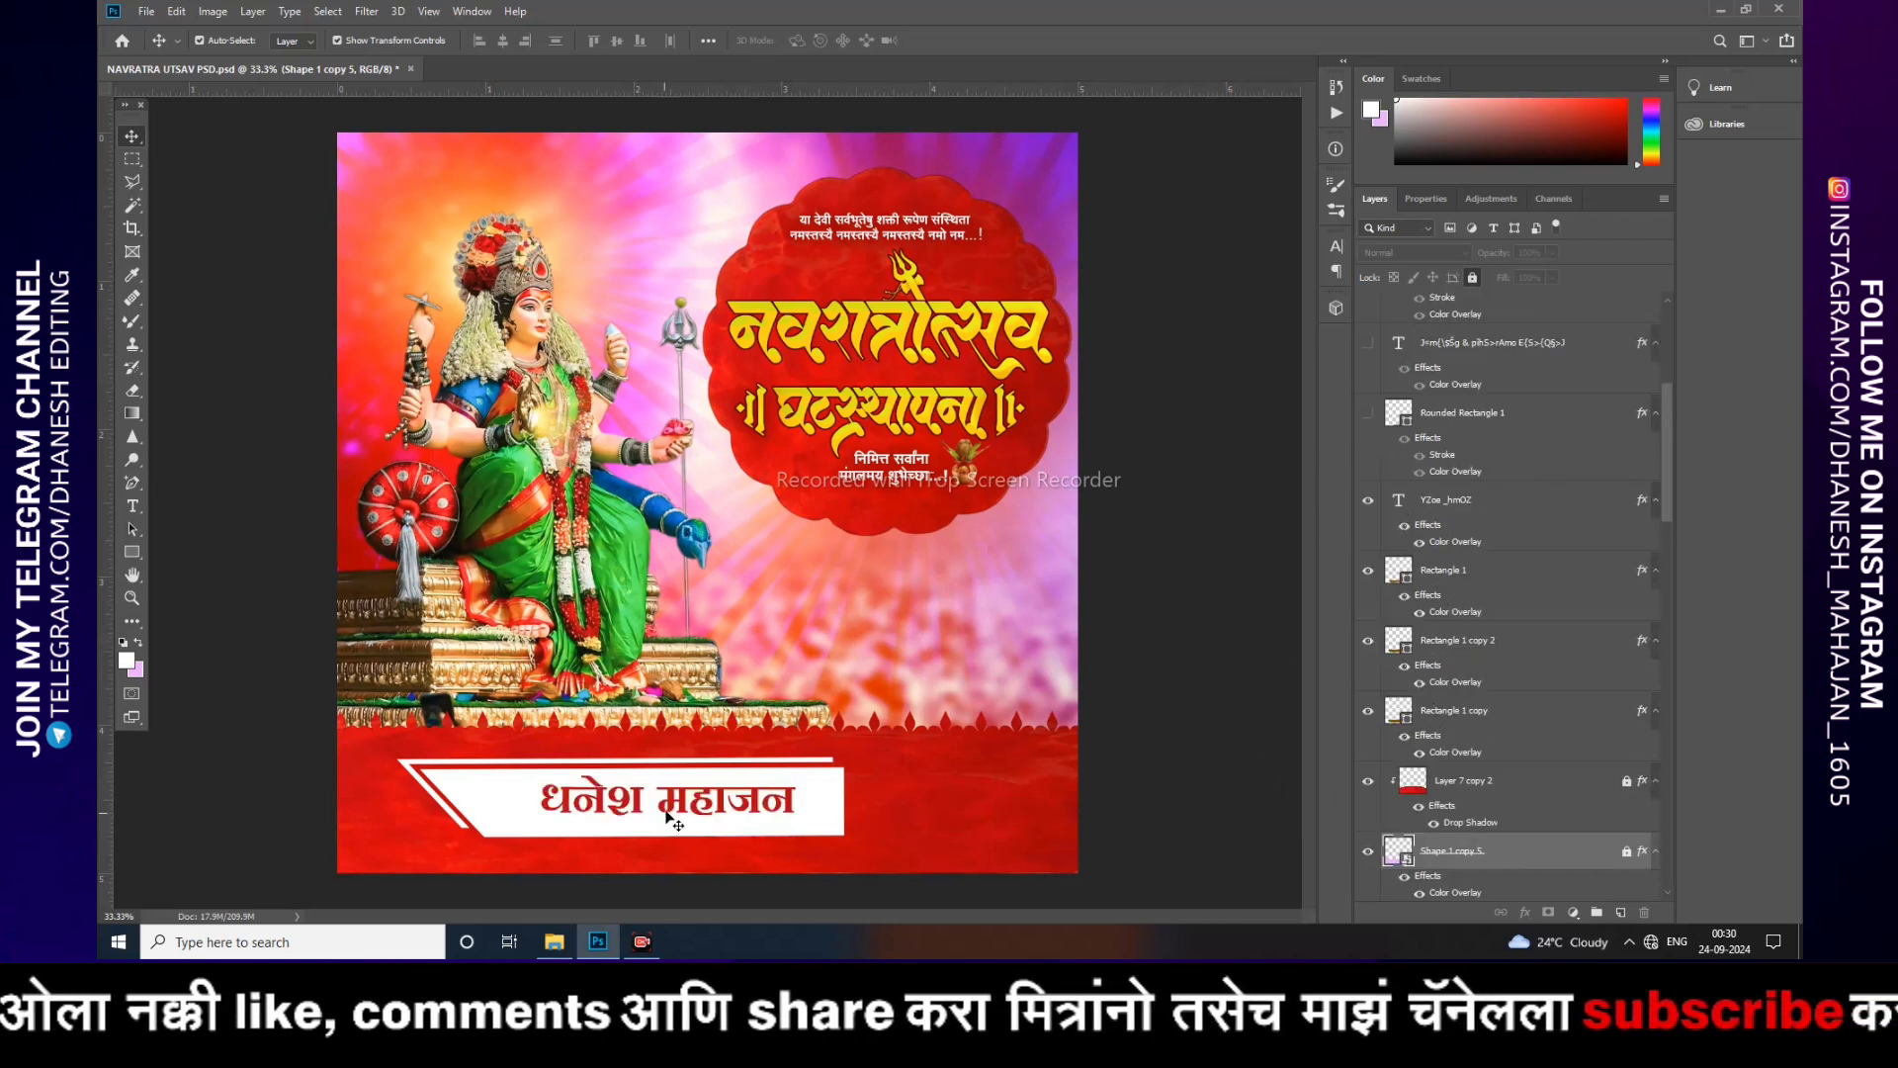
left_click_drag(668, 817, 643, 820)
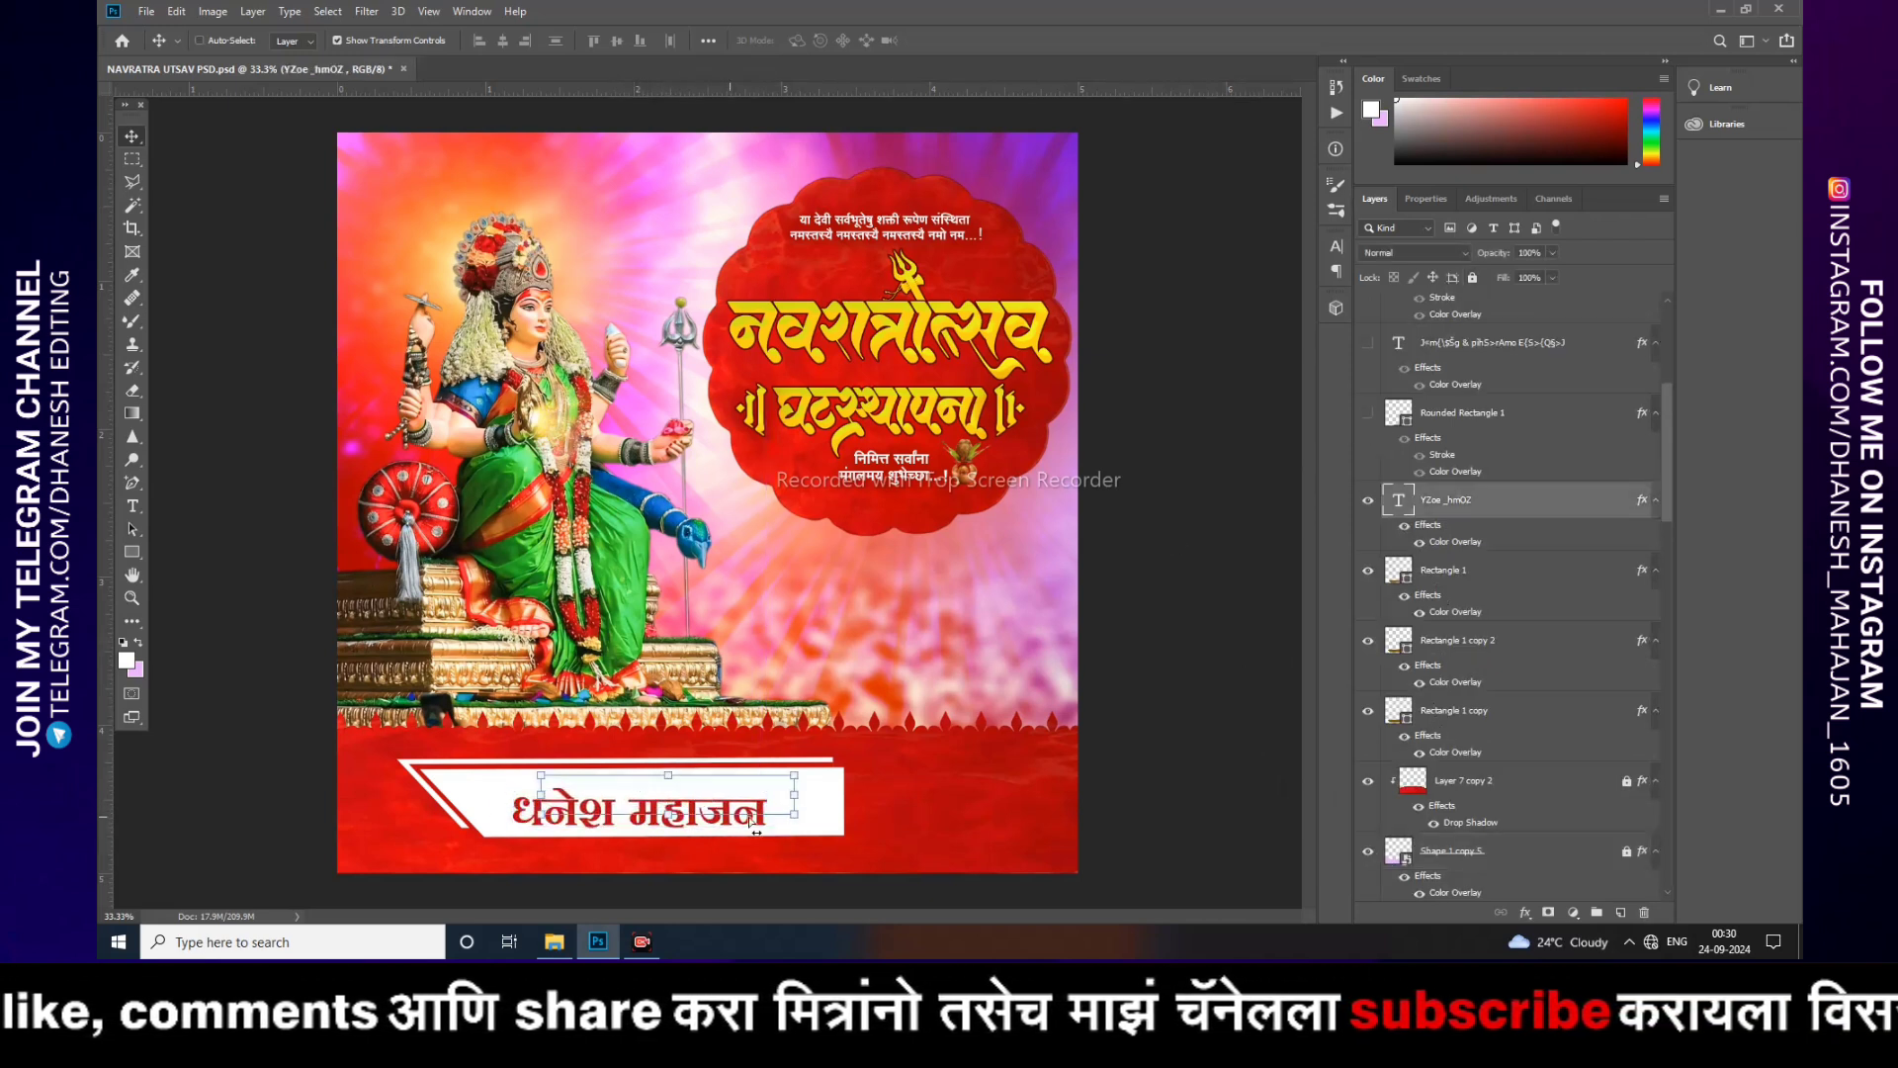
key("ctrl+z")
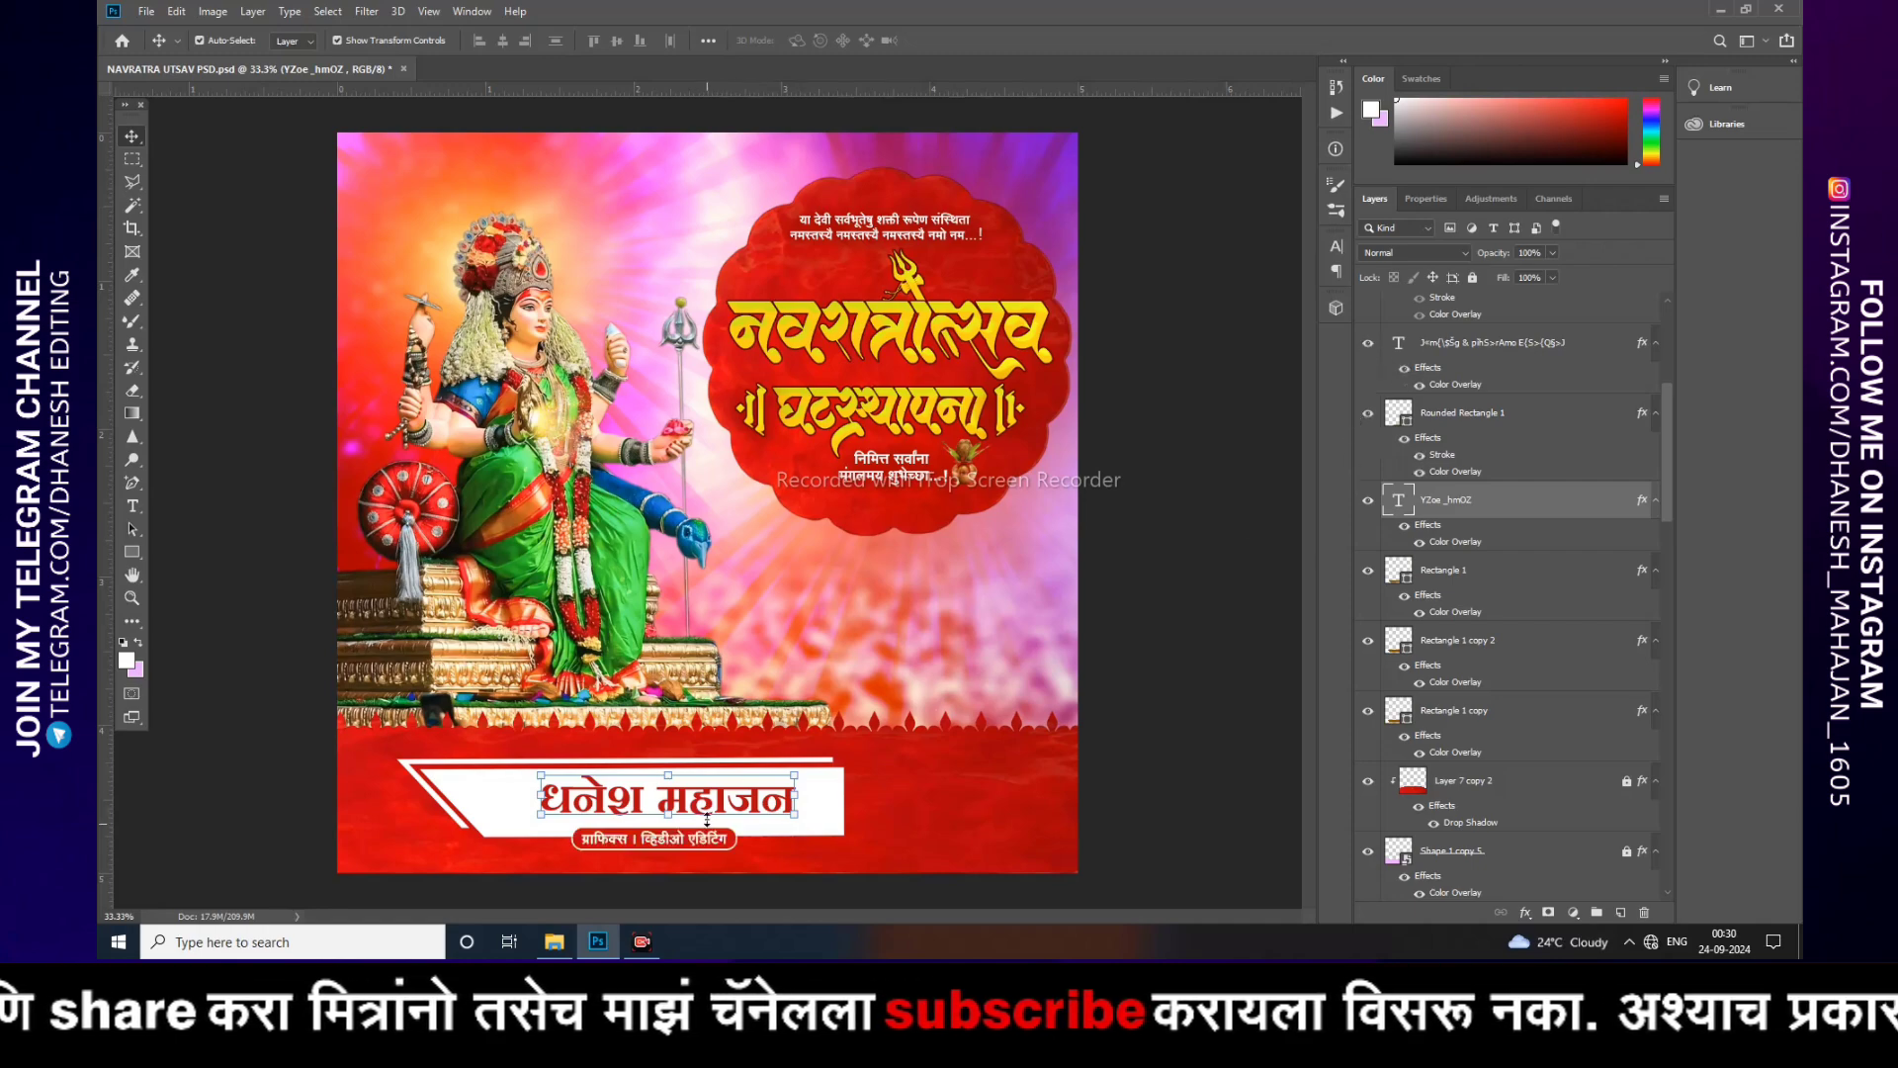
Step: Zoom into the name banner and show the small red Rectangle 2 tag with its शुभेच्छुक - label
key("ctrl+plus")
key("ctrl+plus")
left_click_drag(858, 680, 1070, 188)
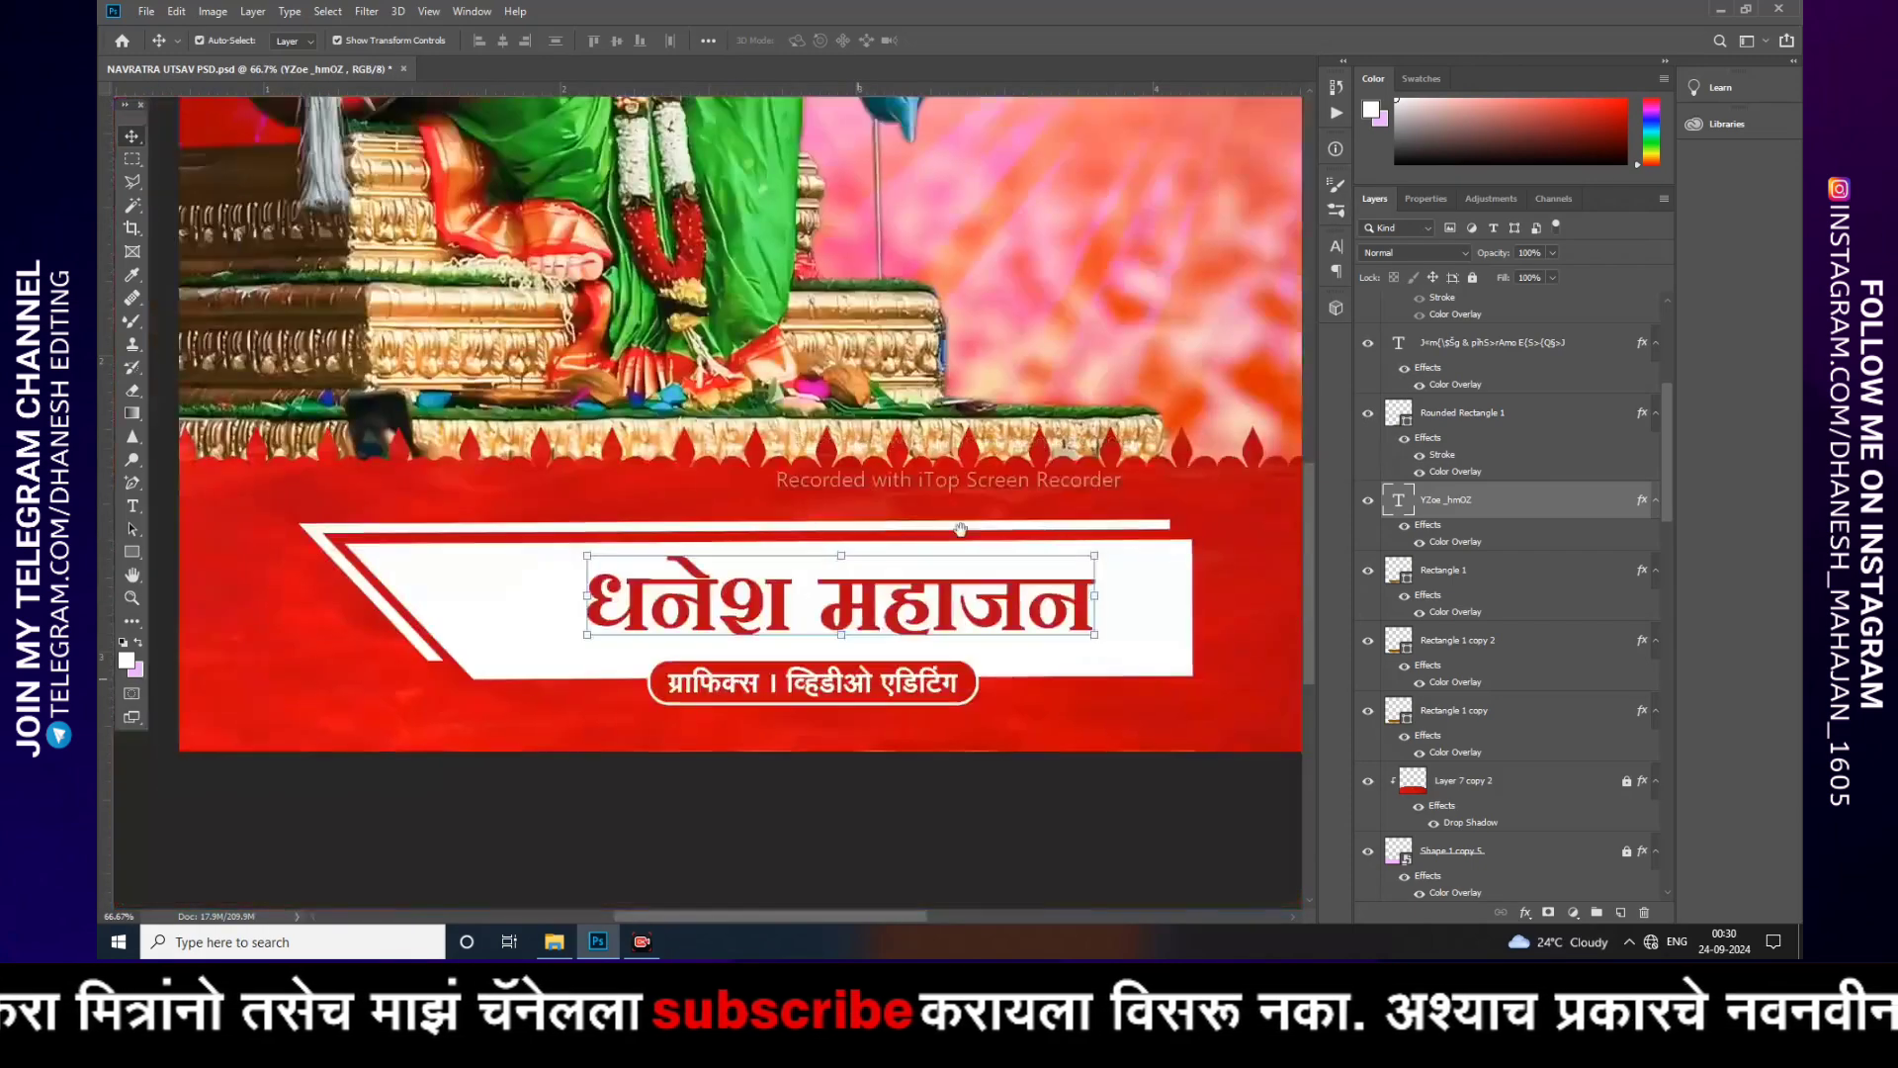
left_click_drag(888, 600, 870, 483)
double_click(875, 571)
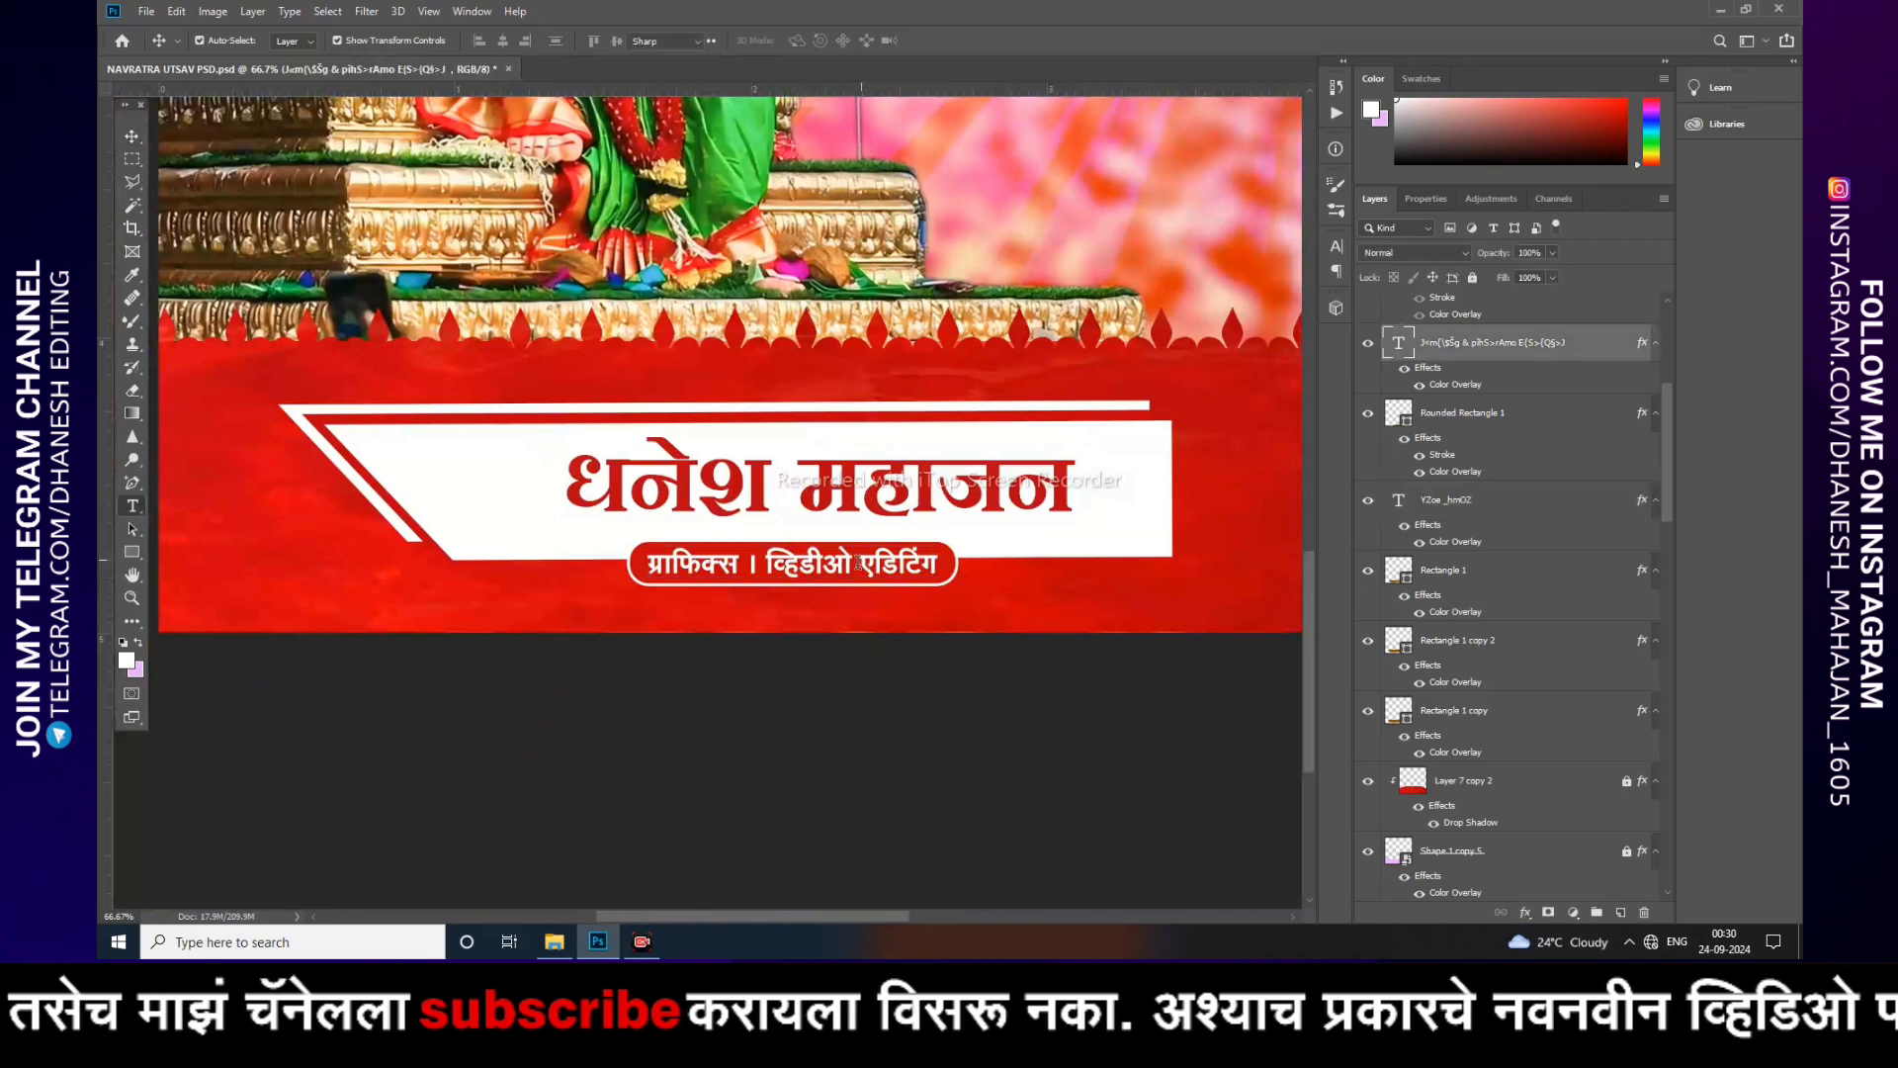
left_click(129, 139)
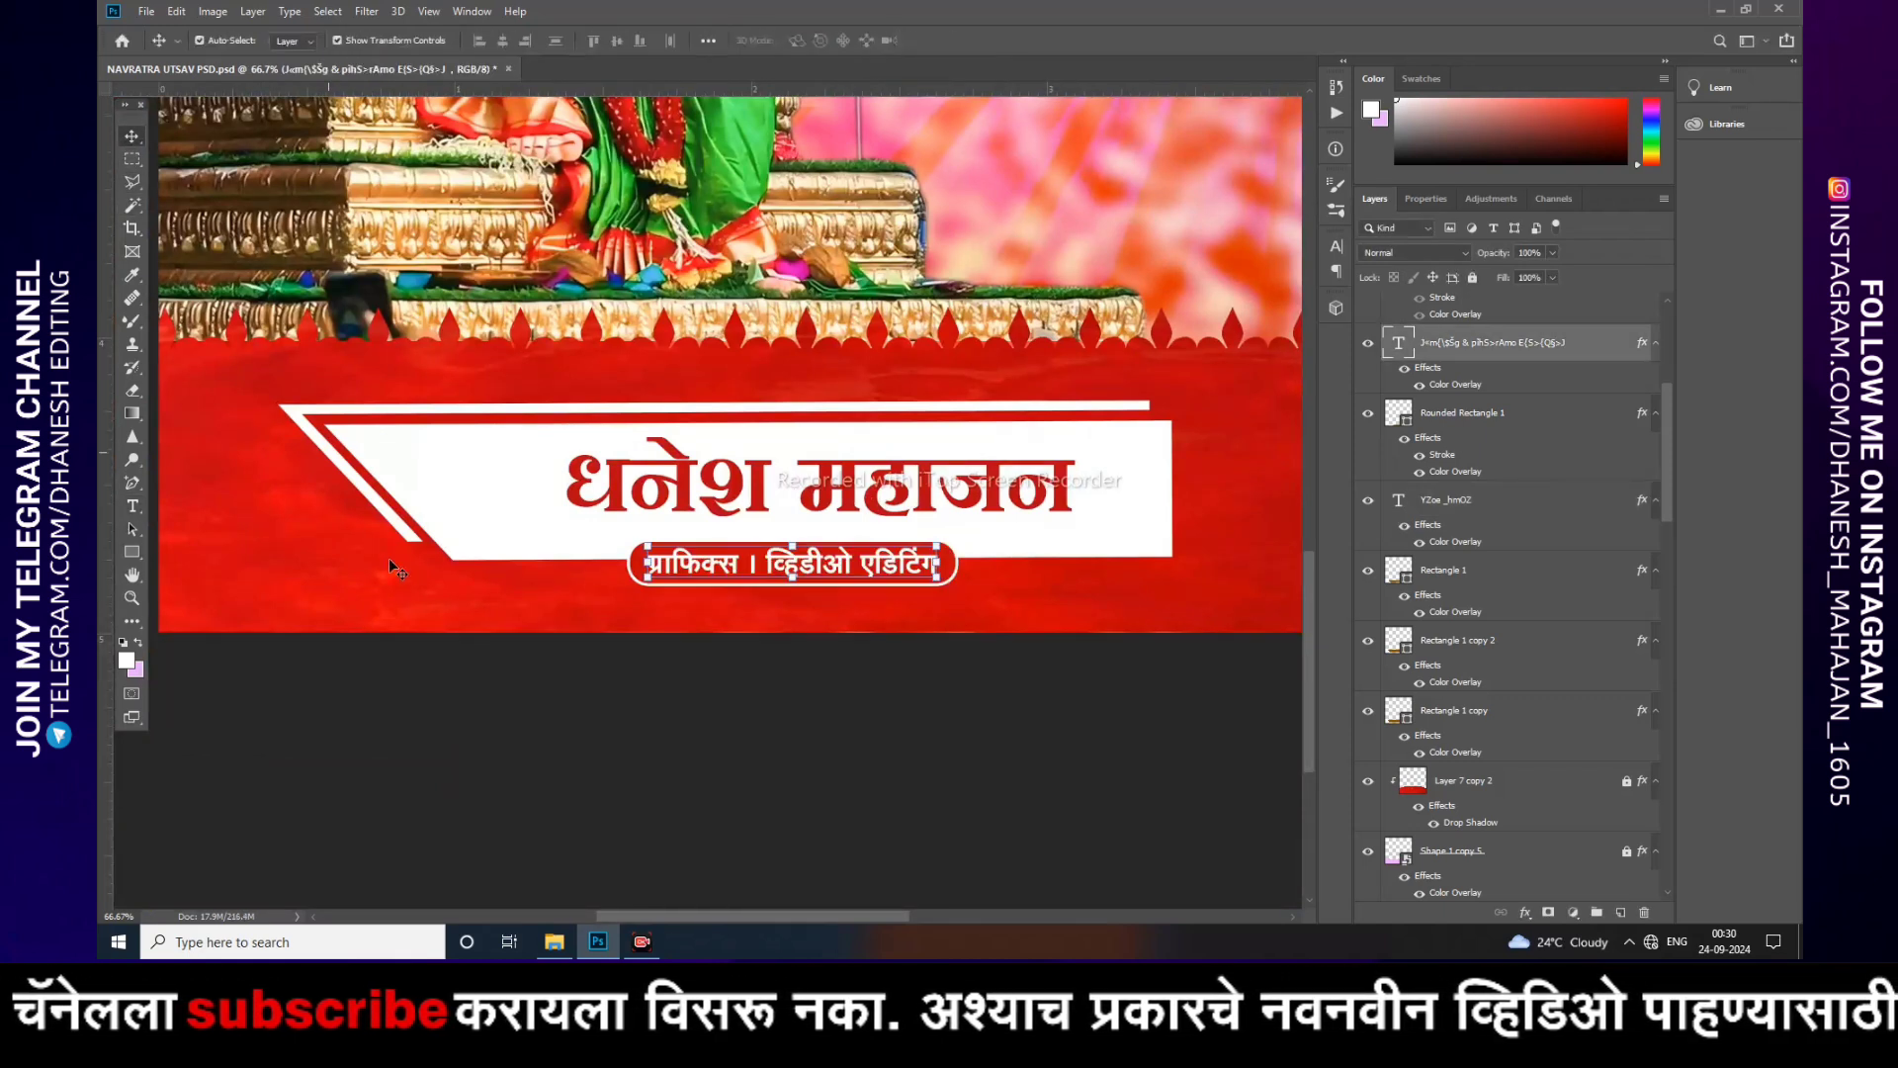
left_click(623, 672)
scroll(1398, 451, "up", 3)
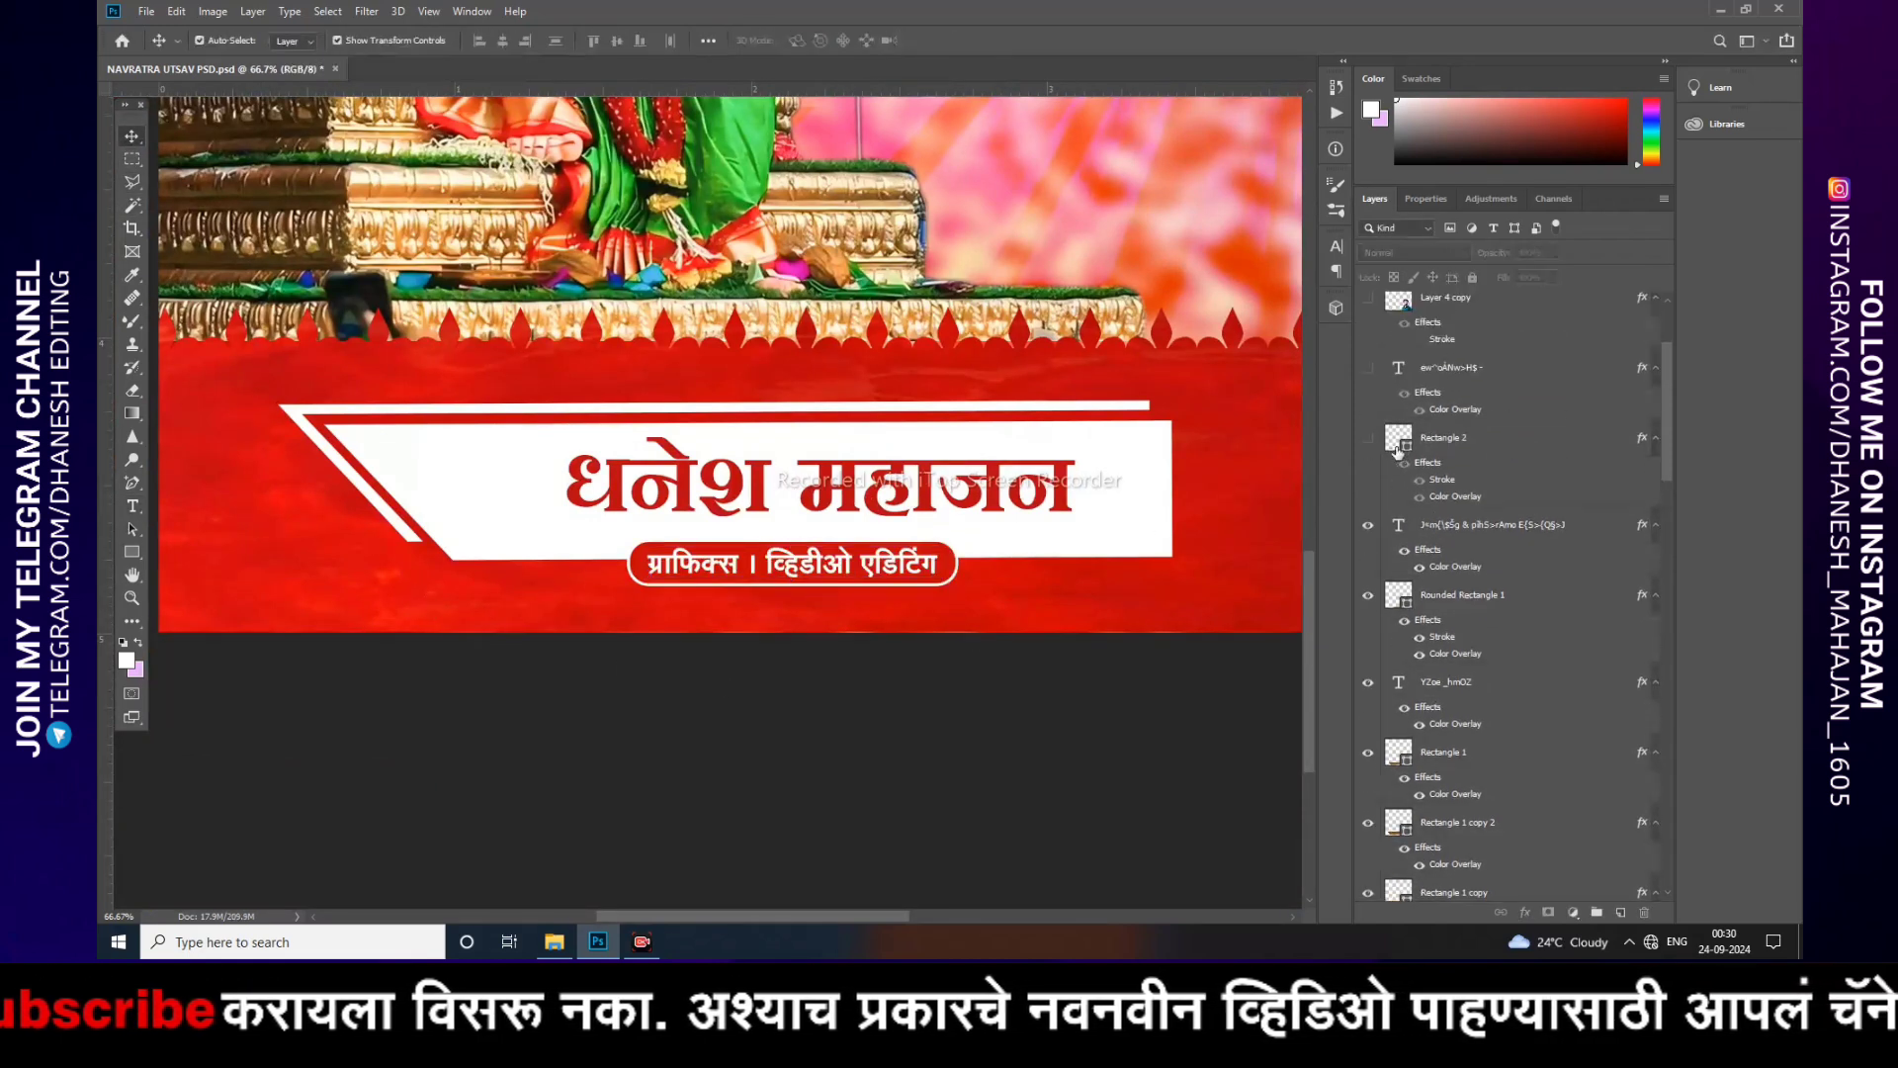
left_click(471, 498)
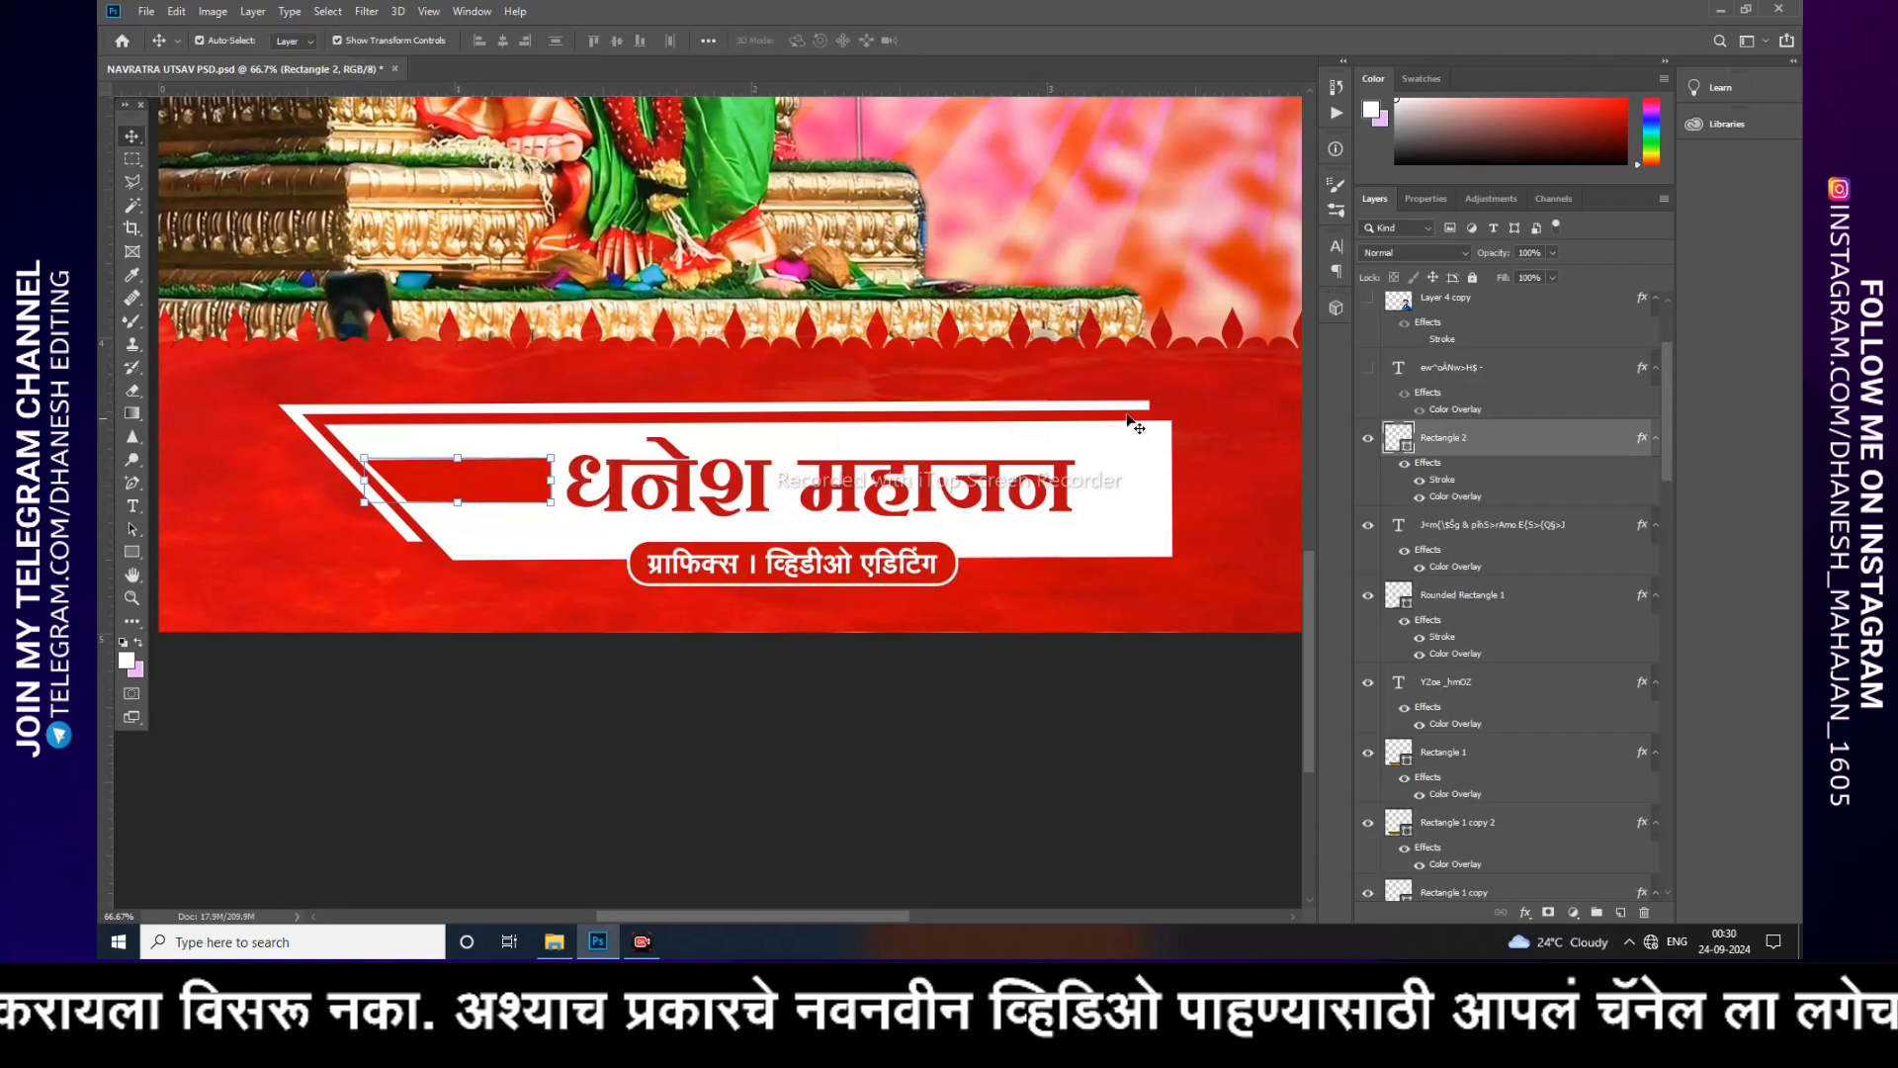
left_click(652, 724)
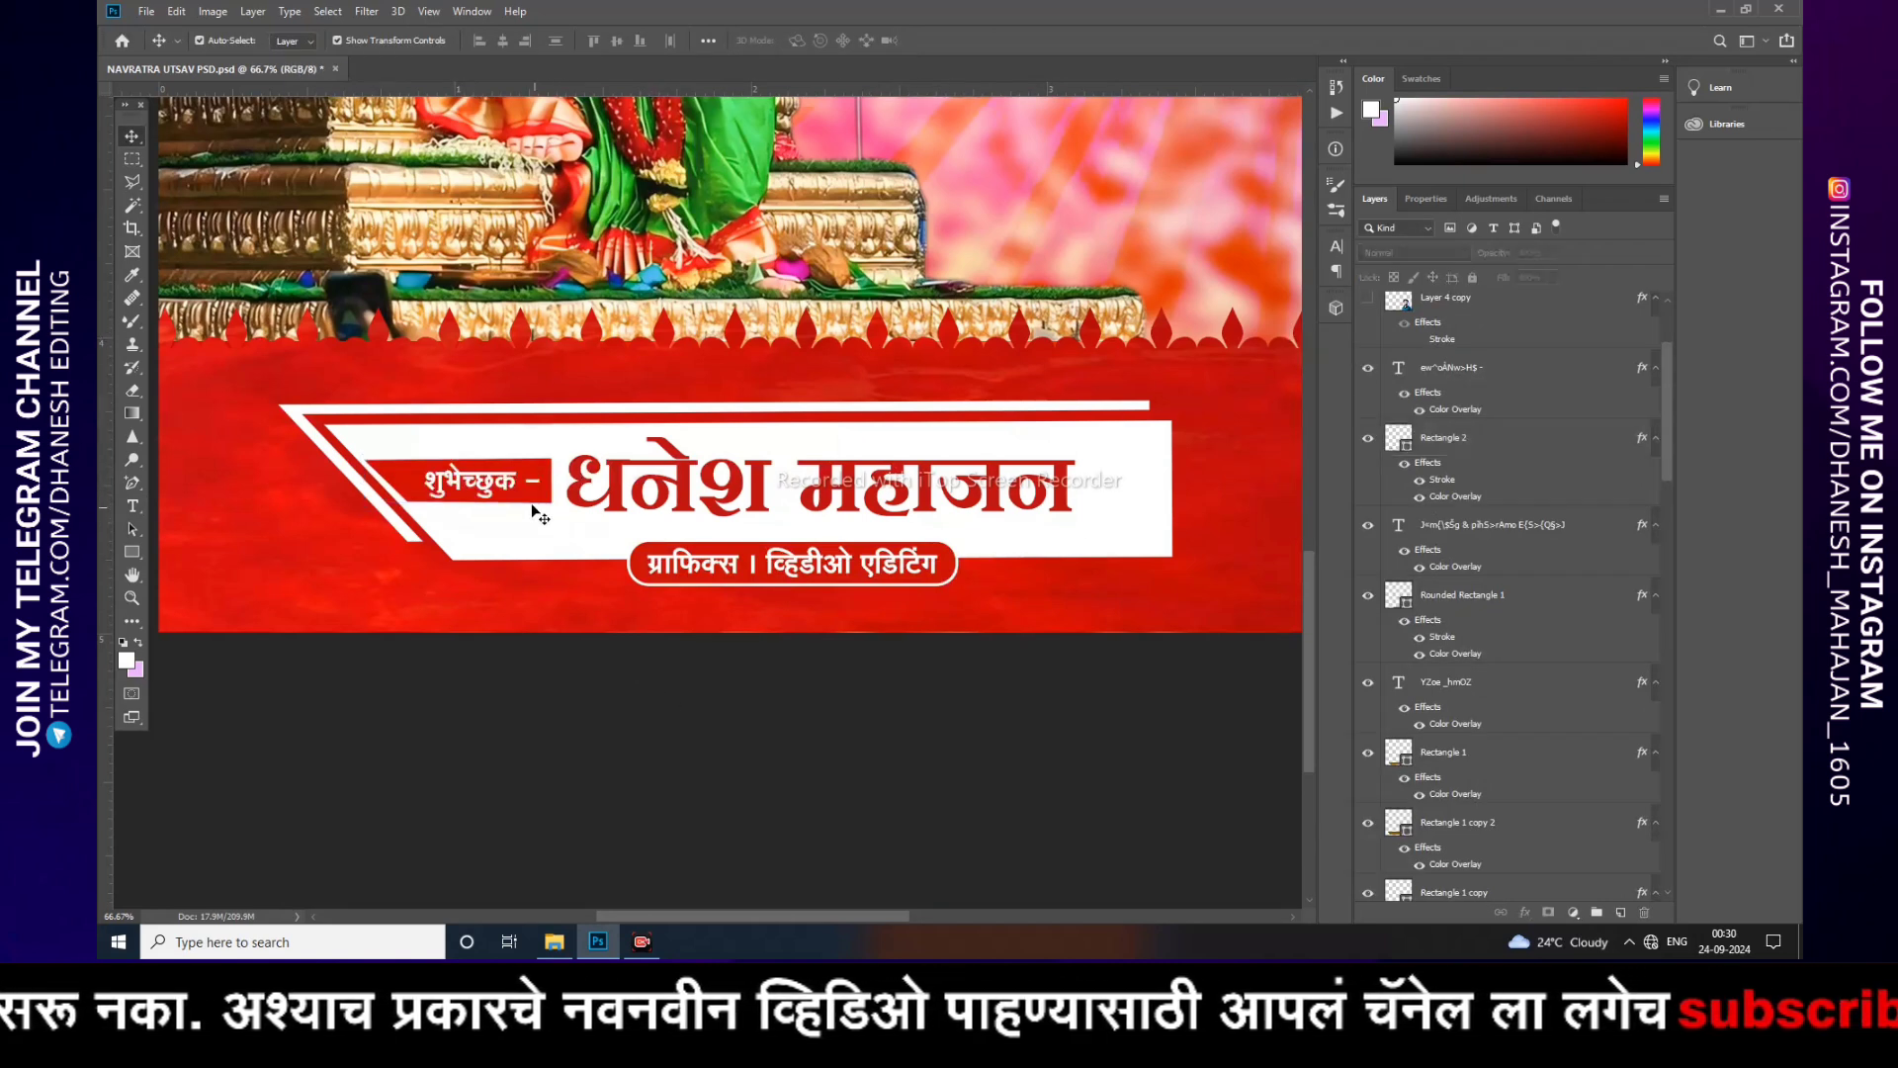
Step: Select the शुभेच्छुक label text and zoom back out to the whole poster
left_click(507, 487)
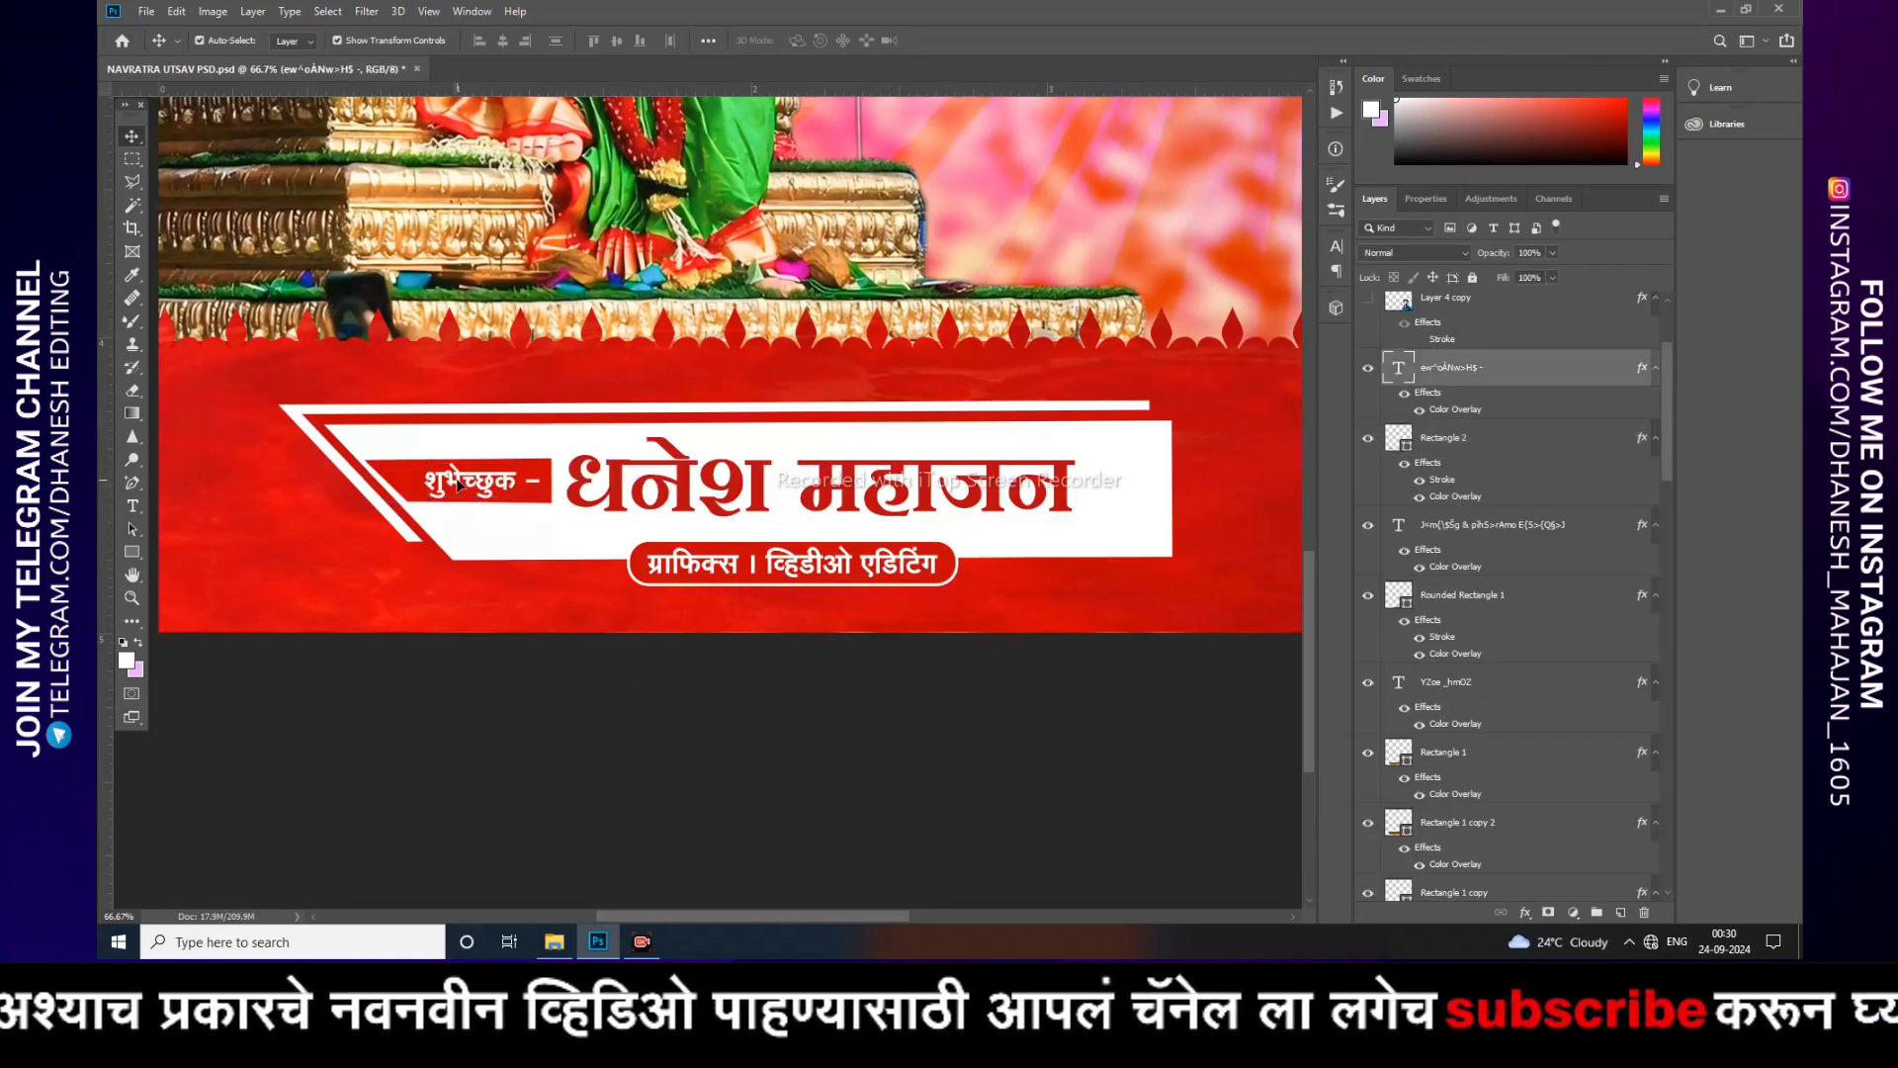
double_click(458, 484)
left_click(546, 661)
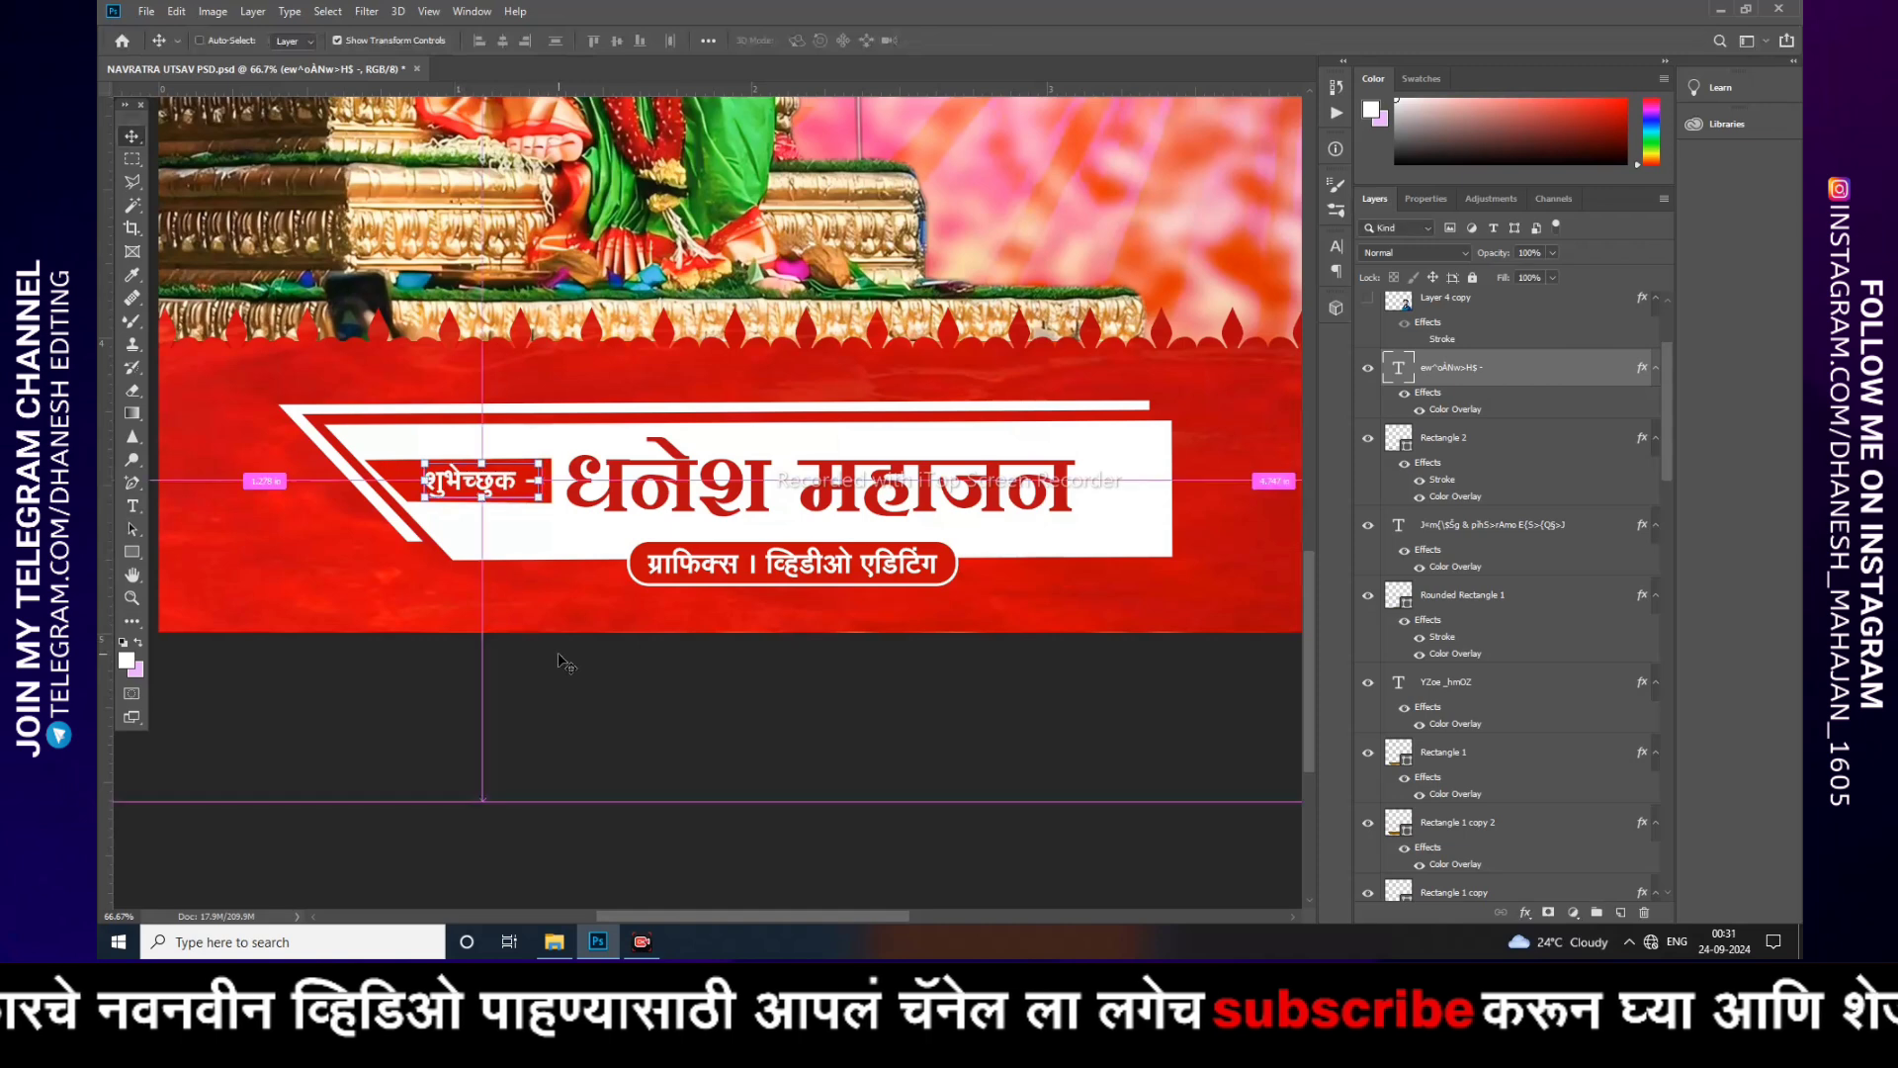
key("ctrl+minus")
key("ctrl+minus")
key("ctrl+minus")
key("ctrl+plus")
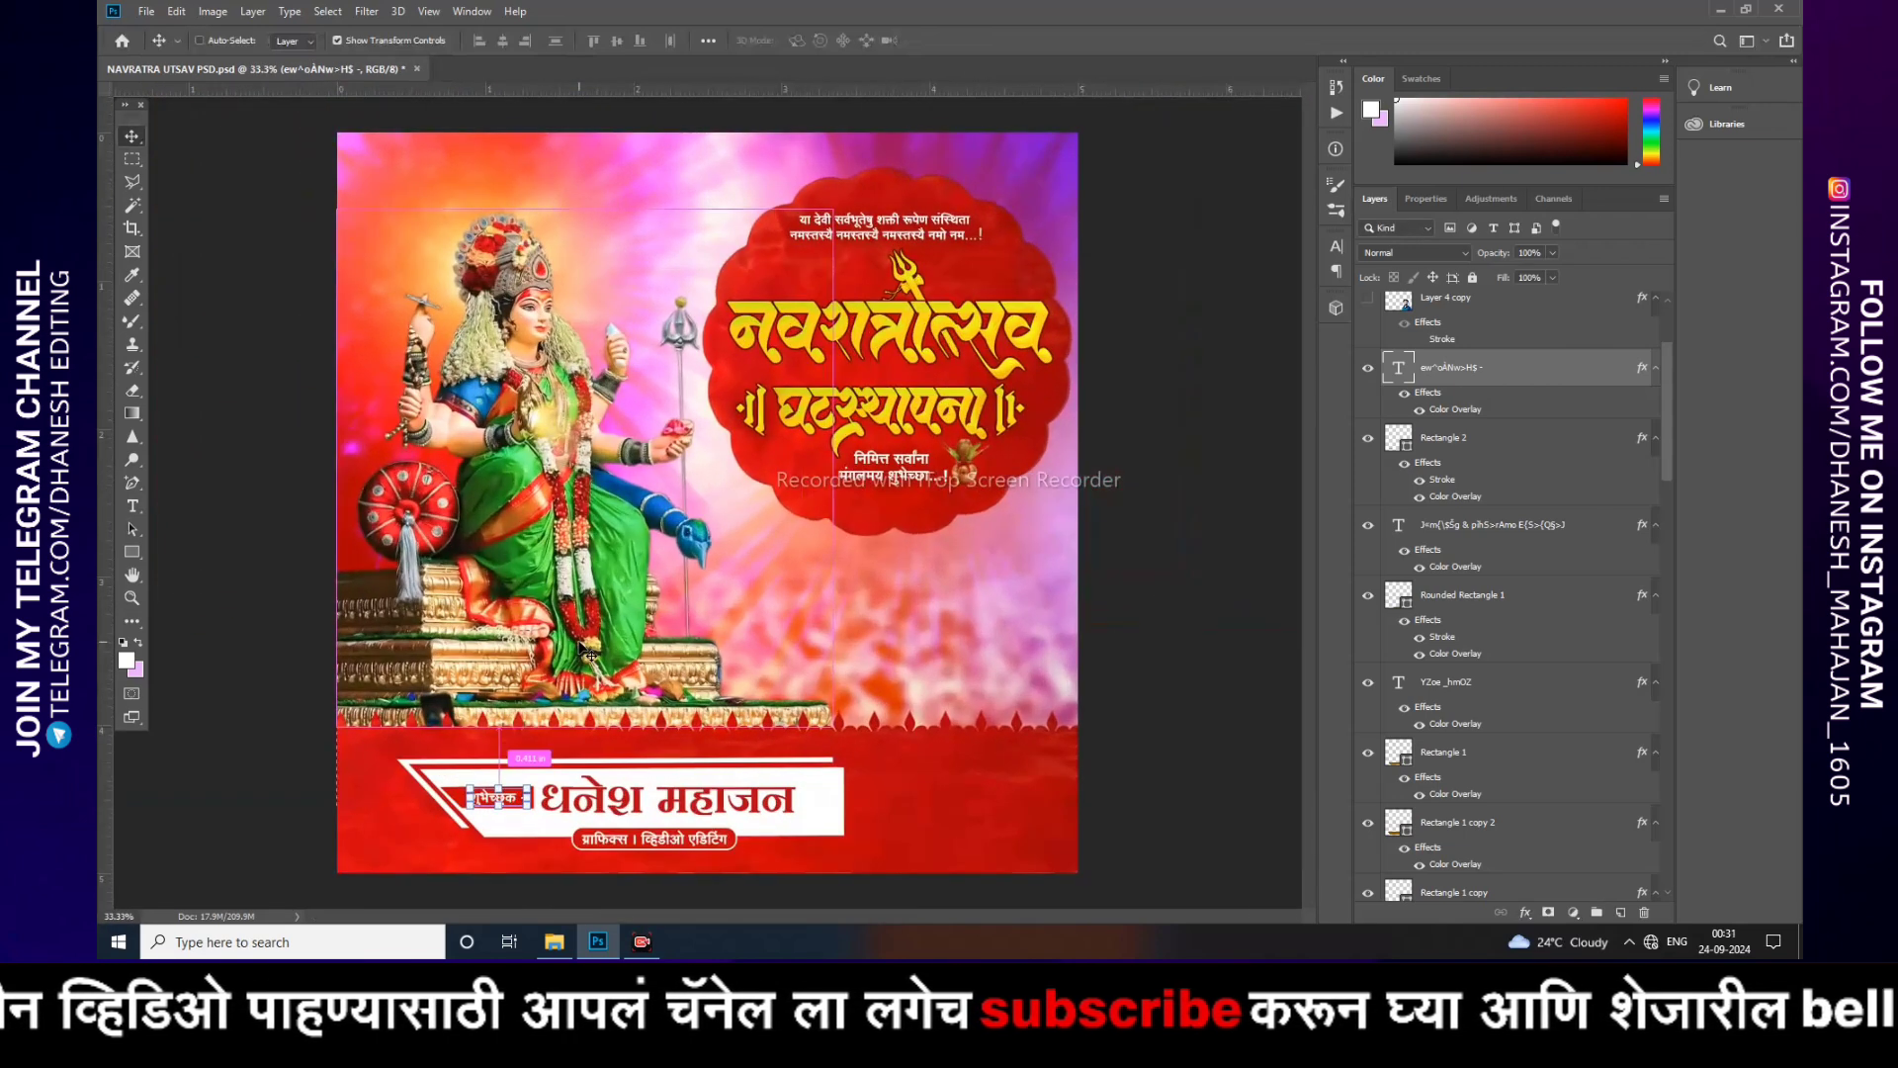
Step: Show the portrait photo layer, Layer 4 copy, in the poster's bottom-right corner
scroll(1411, 485, "up", 2)
left_click(1368, 407)
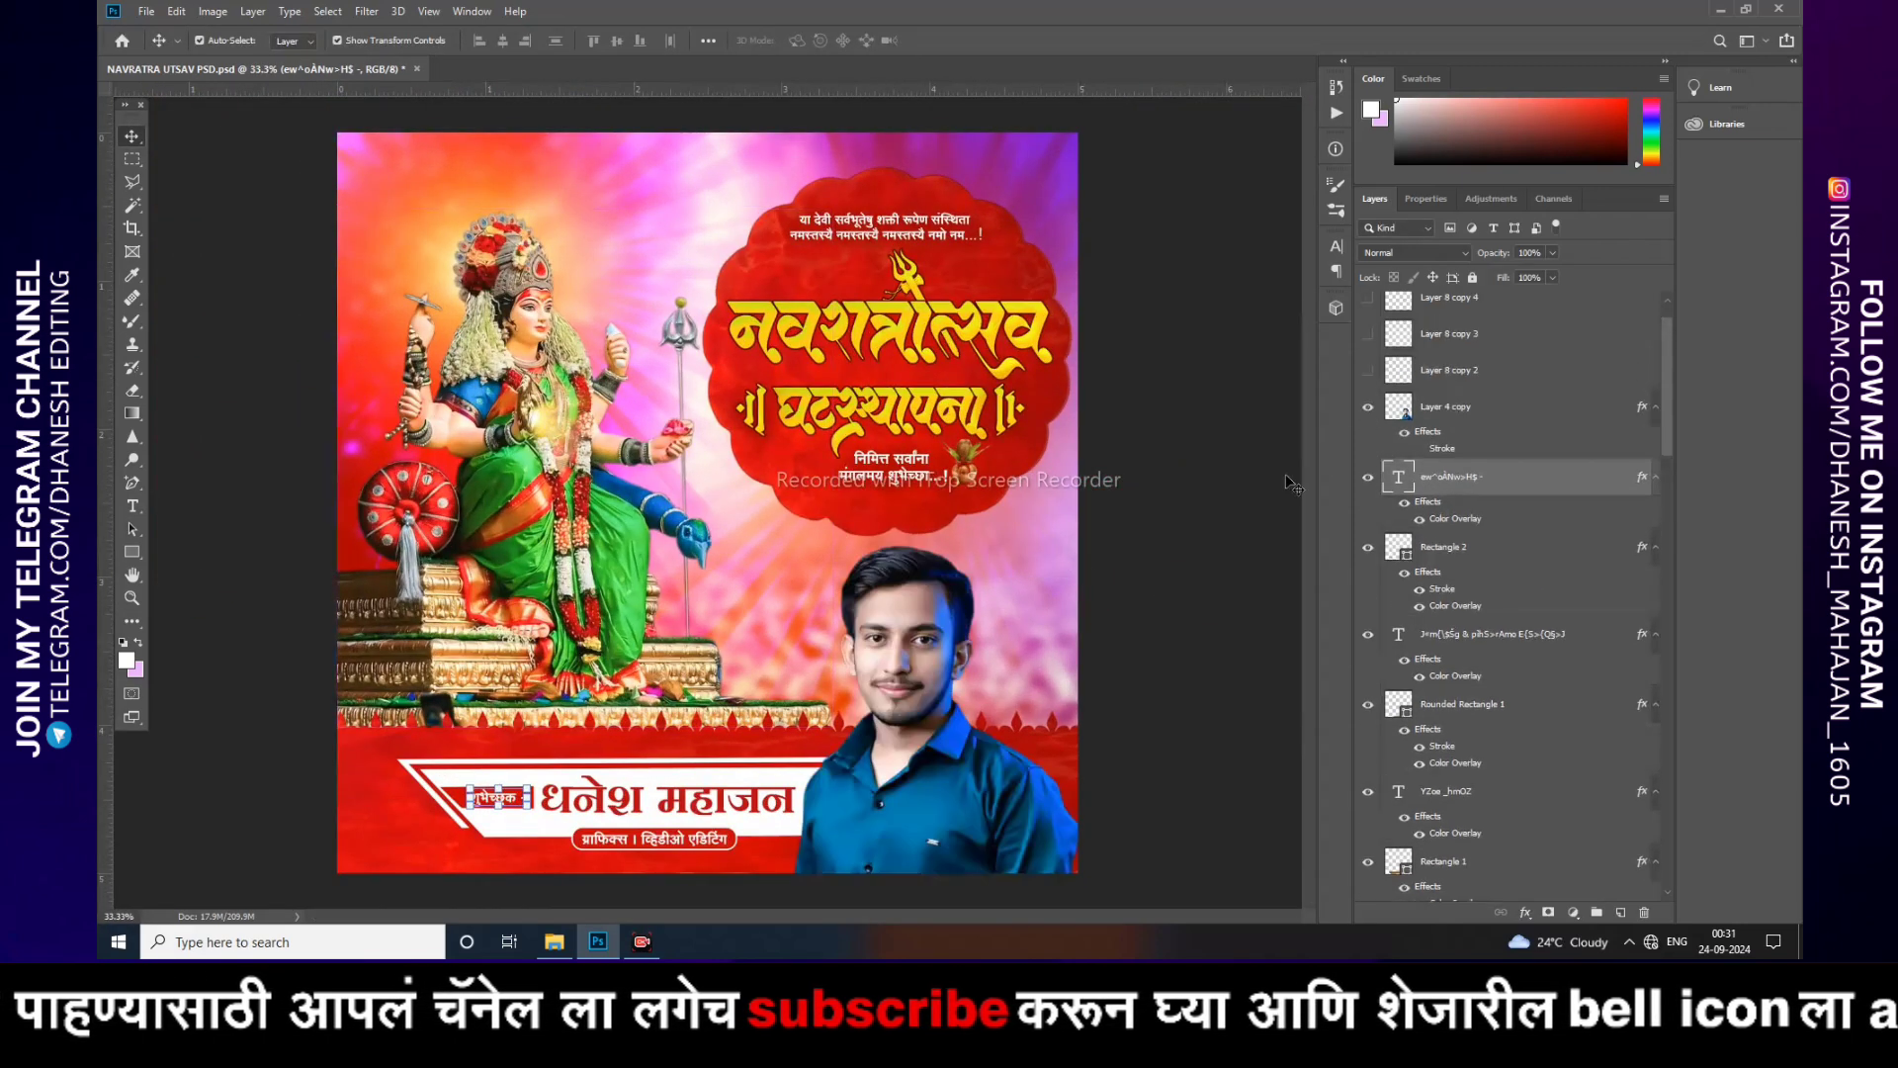
left_click_drag(895, 794, 885, 709)
left_click(1204, 665)
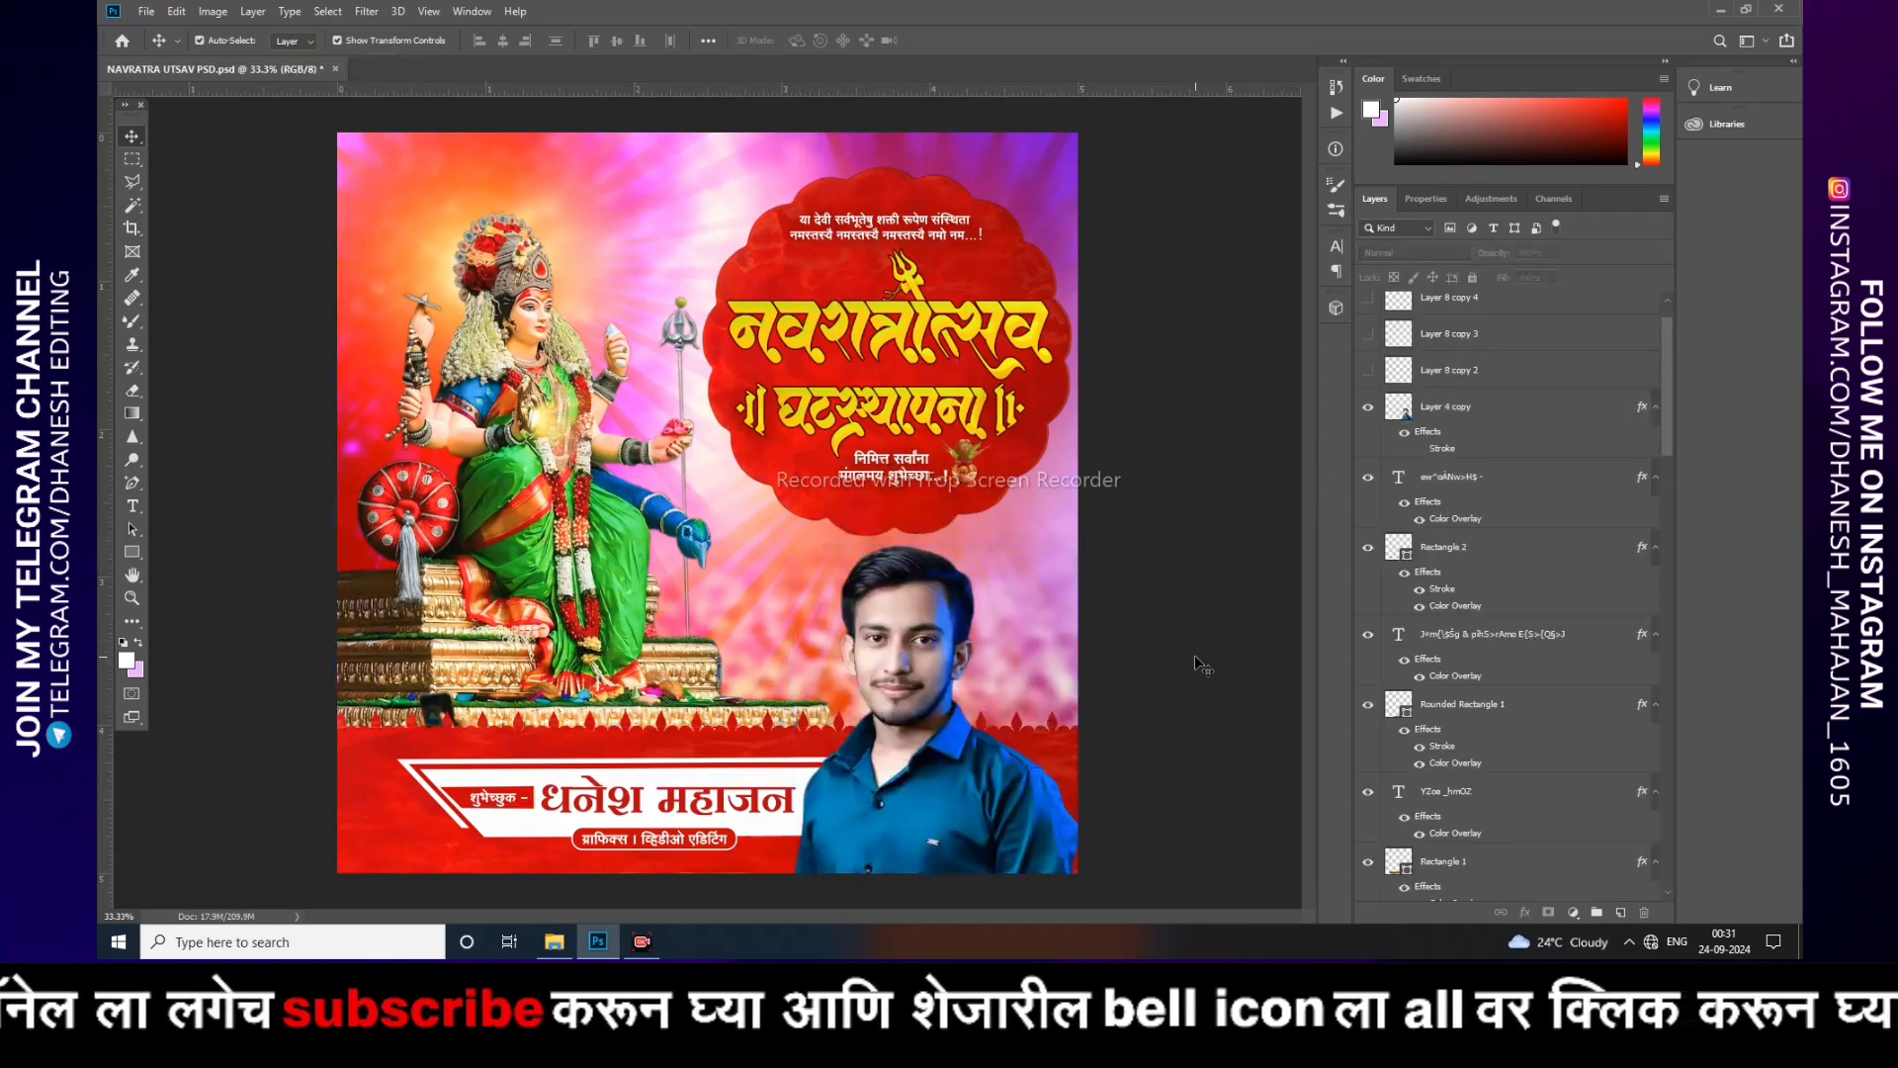
Step: Show the marigold toran garland and the hanging bell layers along the poster's top
key("ctrl+plus")
left_click_drag(1053, 435, 1067, 713)
scroll(1483, 494, "up", 1)
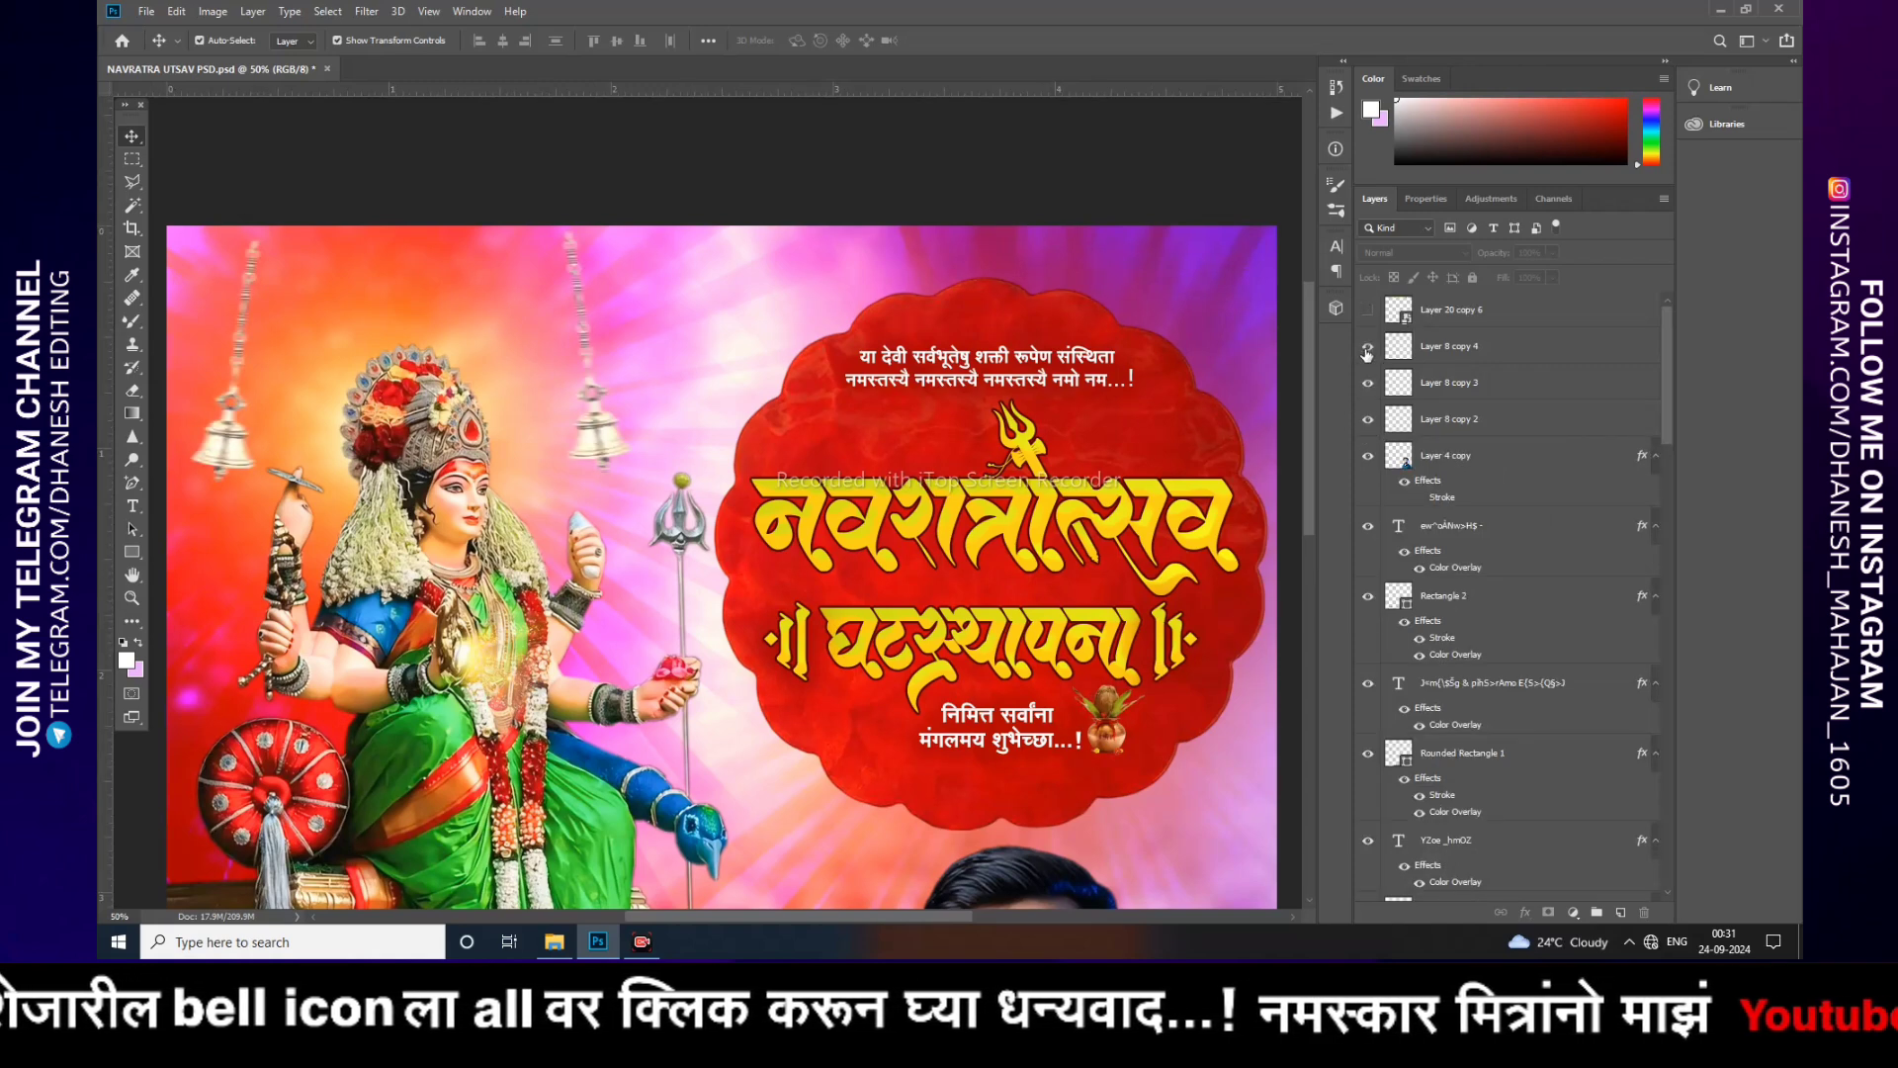
left_click(1368, 312)
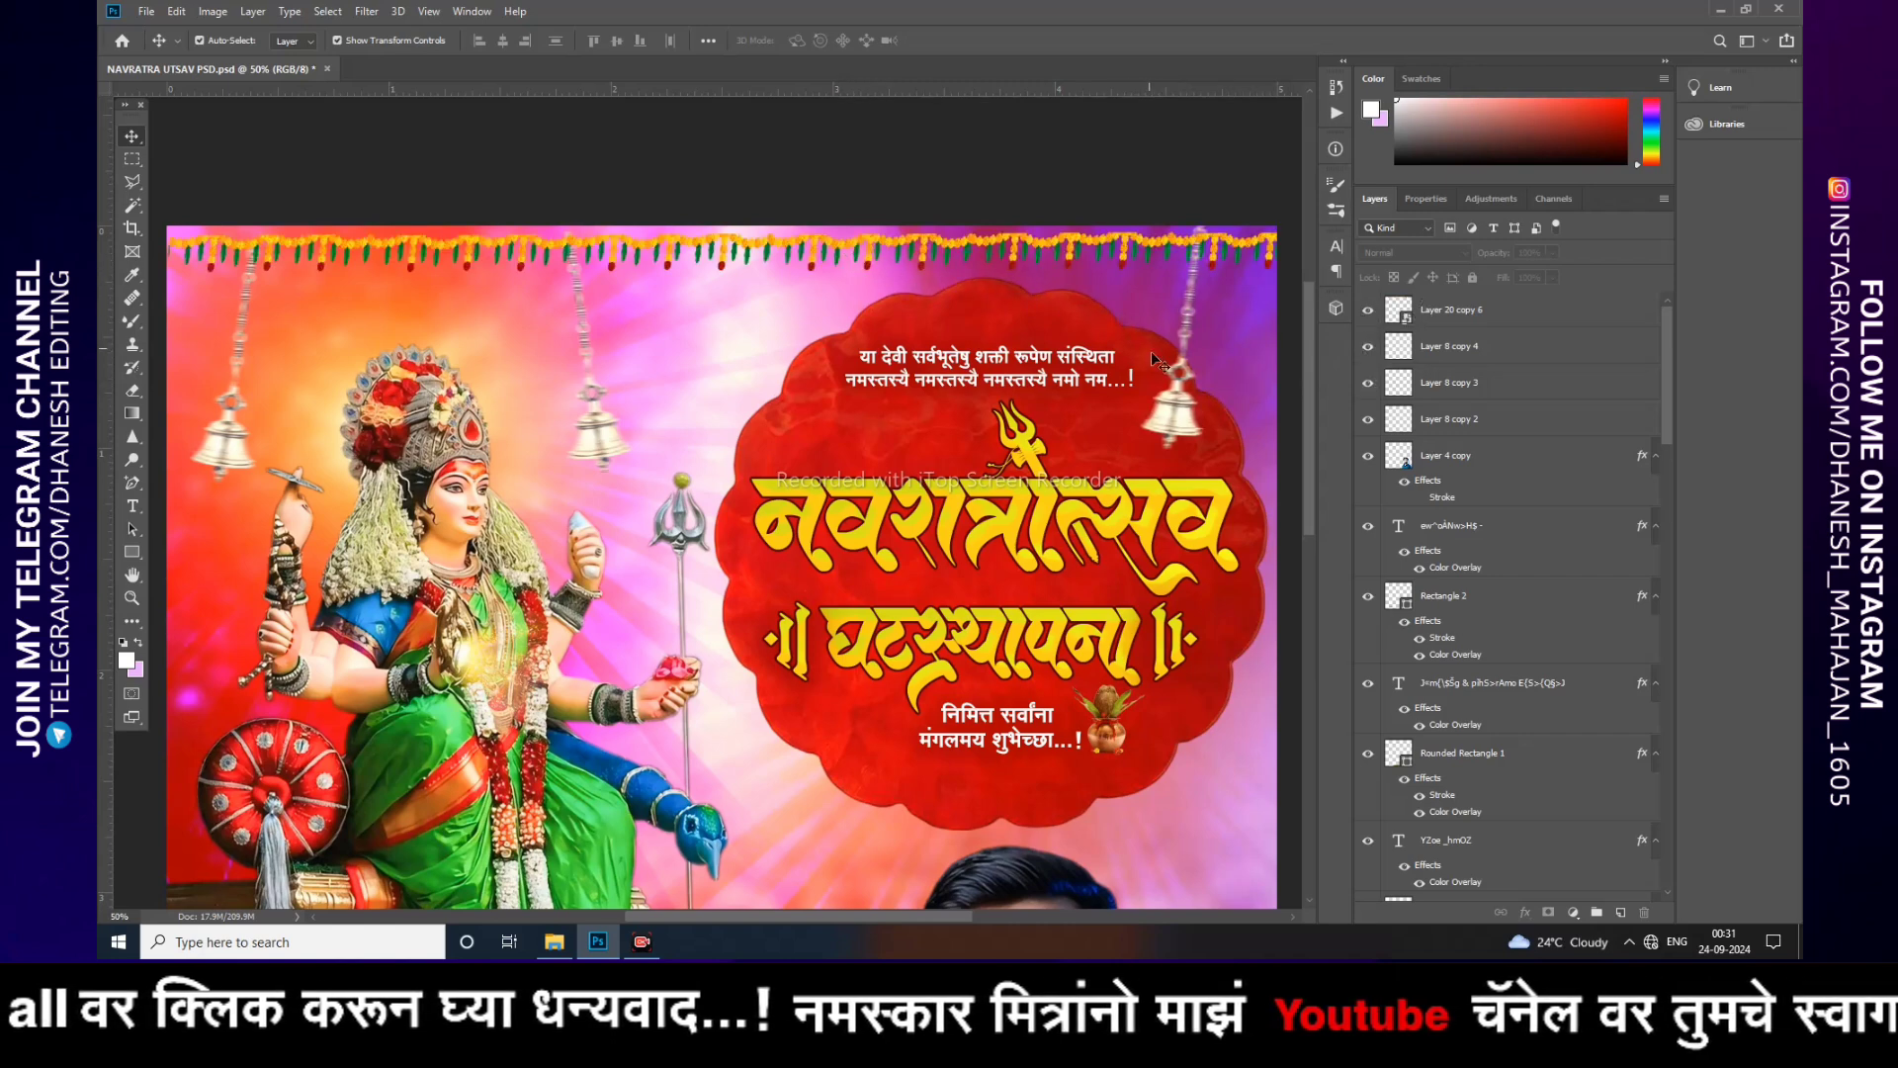
Step: Nudge the right-hand hanging bell slightly to the left
left_click(1178, 409)
left_click_drag(1182, 431, 1169, 431)
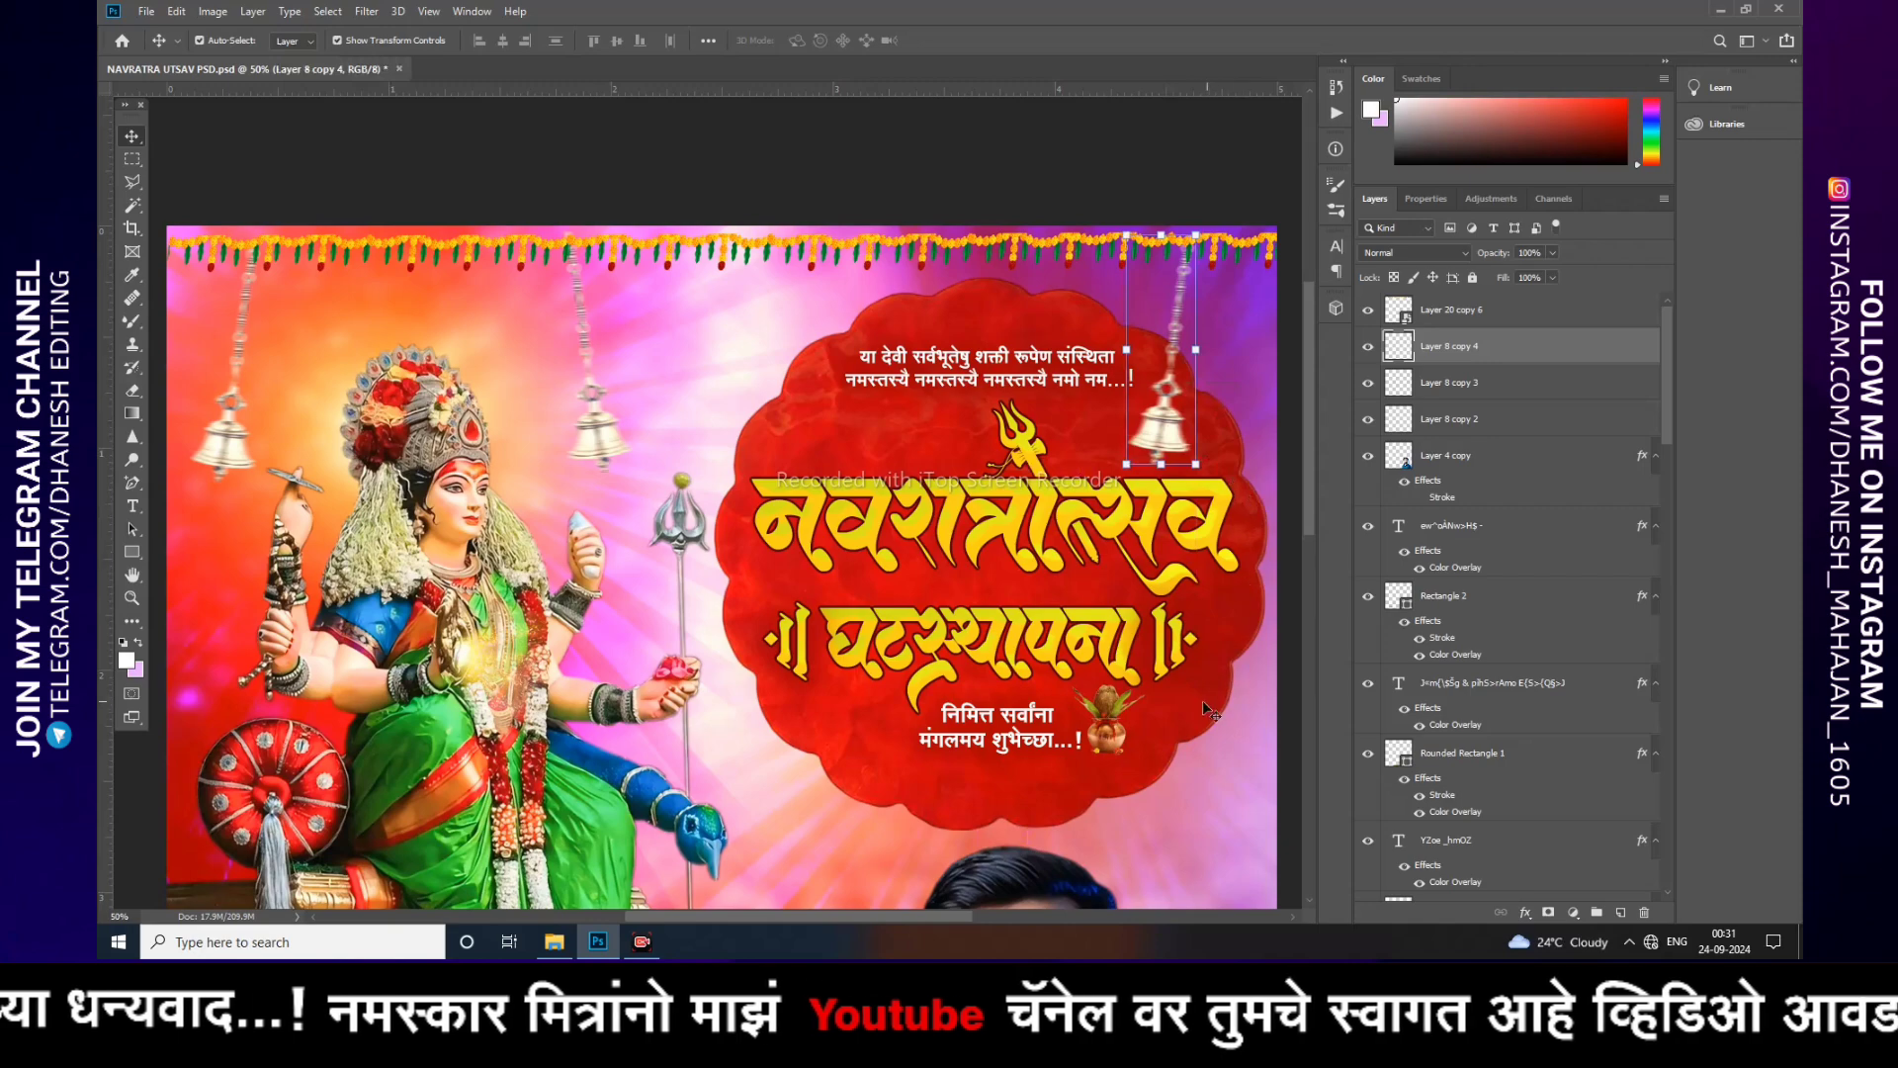
left_click(1230, 843)
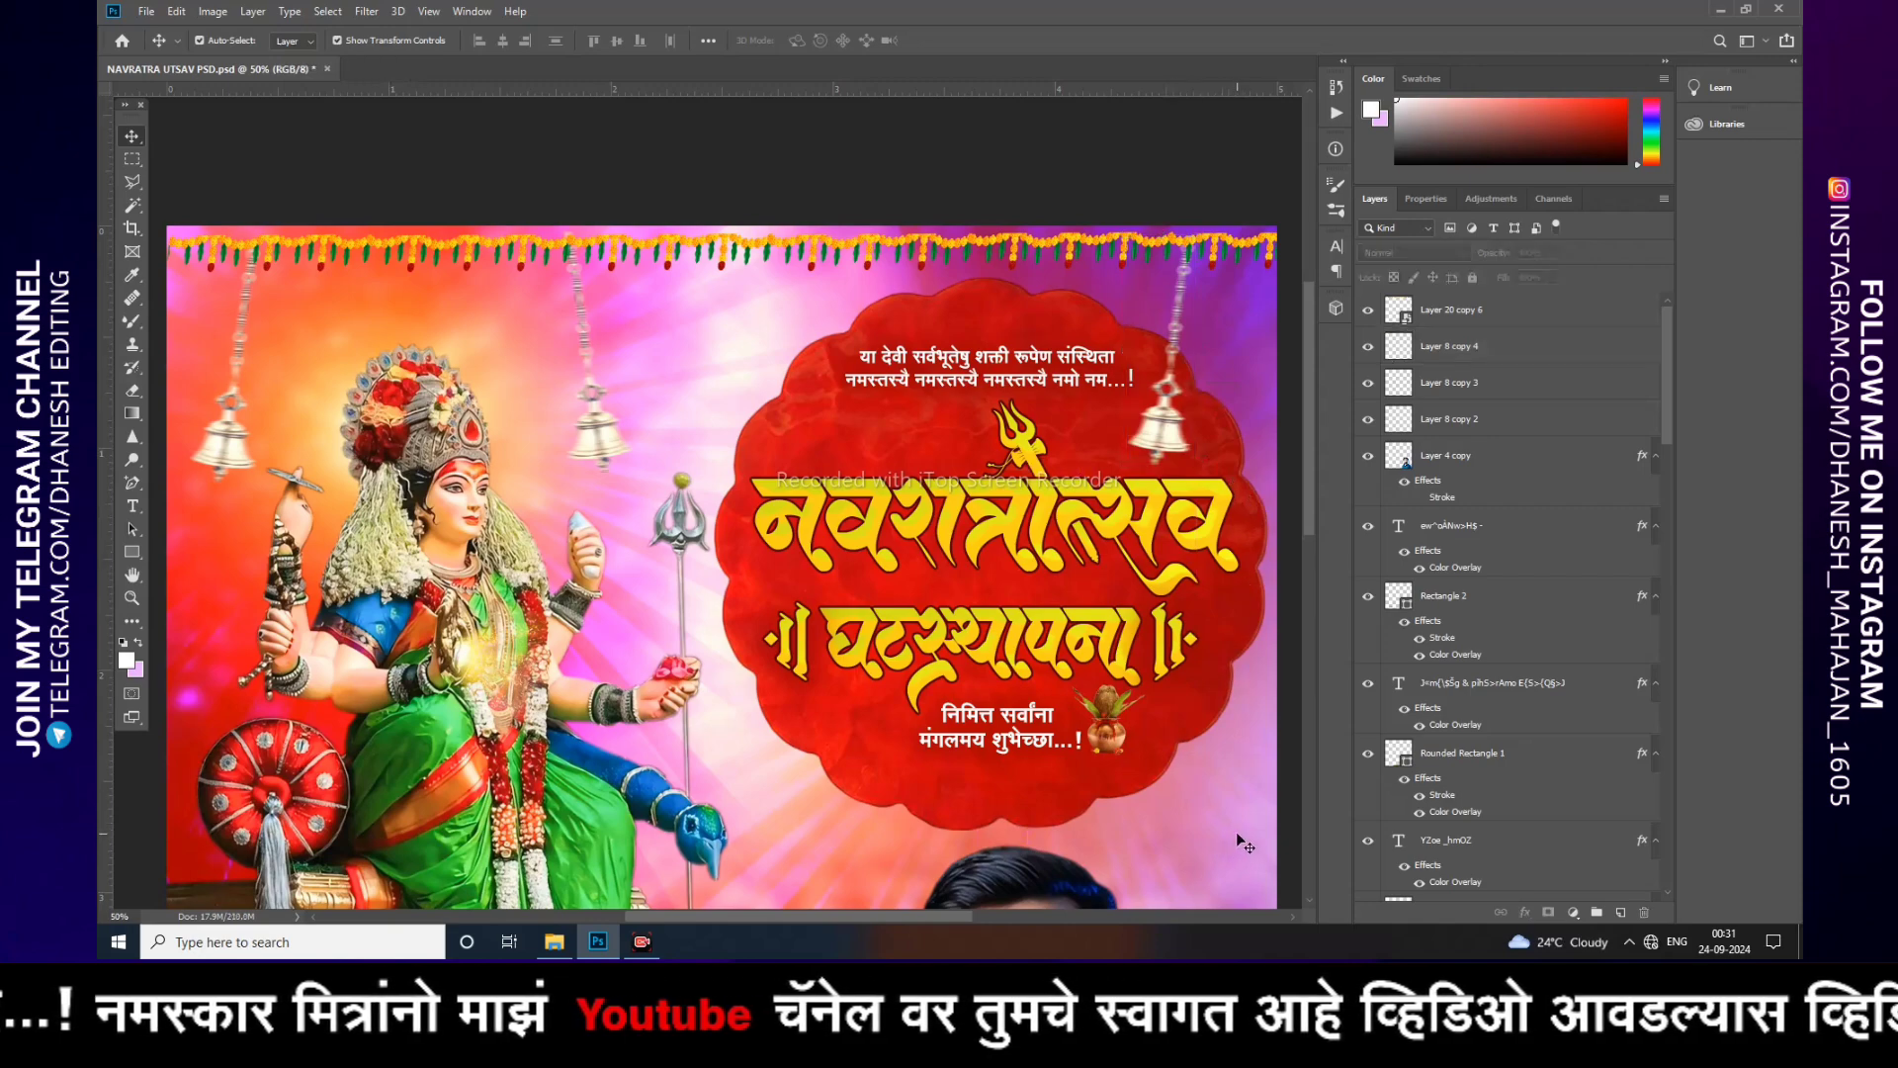
Step: Review the finished poster by zooming out and back in to fit
key("ctrl+minus")
key("ctrl+minus")
key("ctrl+minus")
key("ctrl+minus")
key("ctrl+minus")
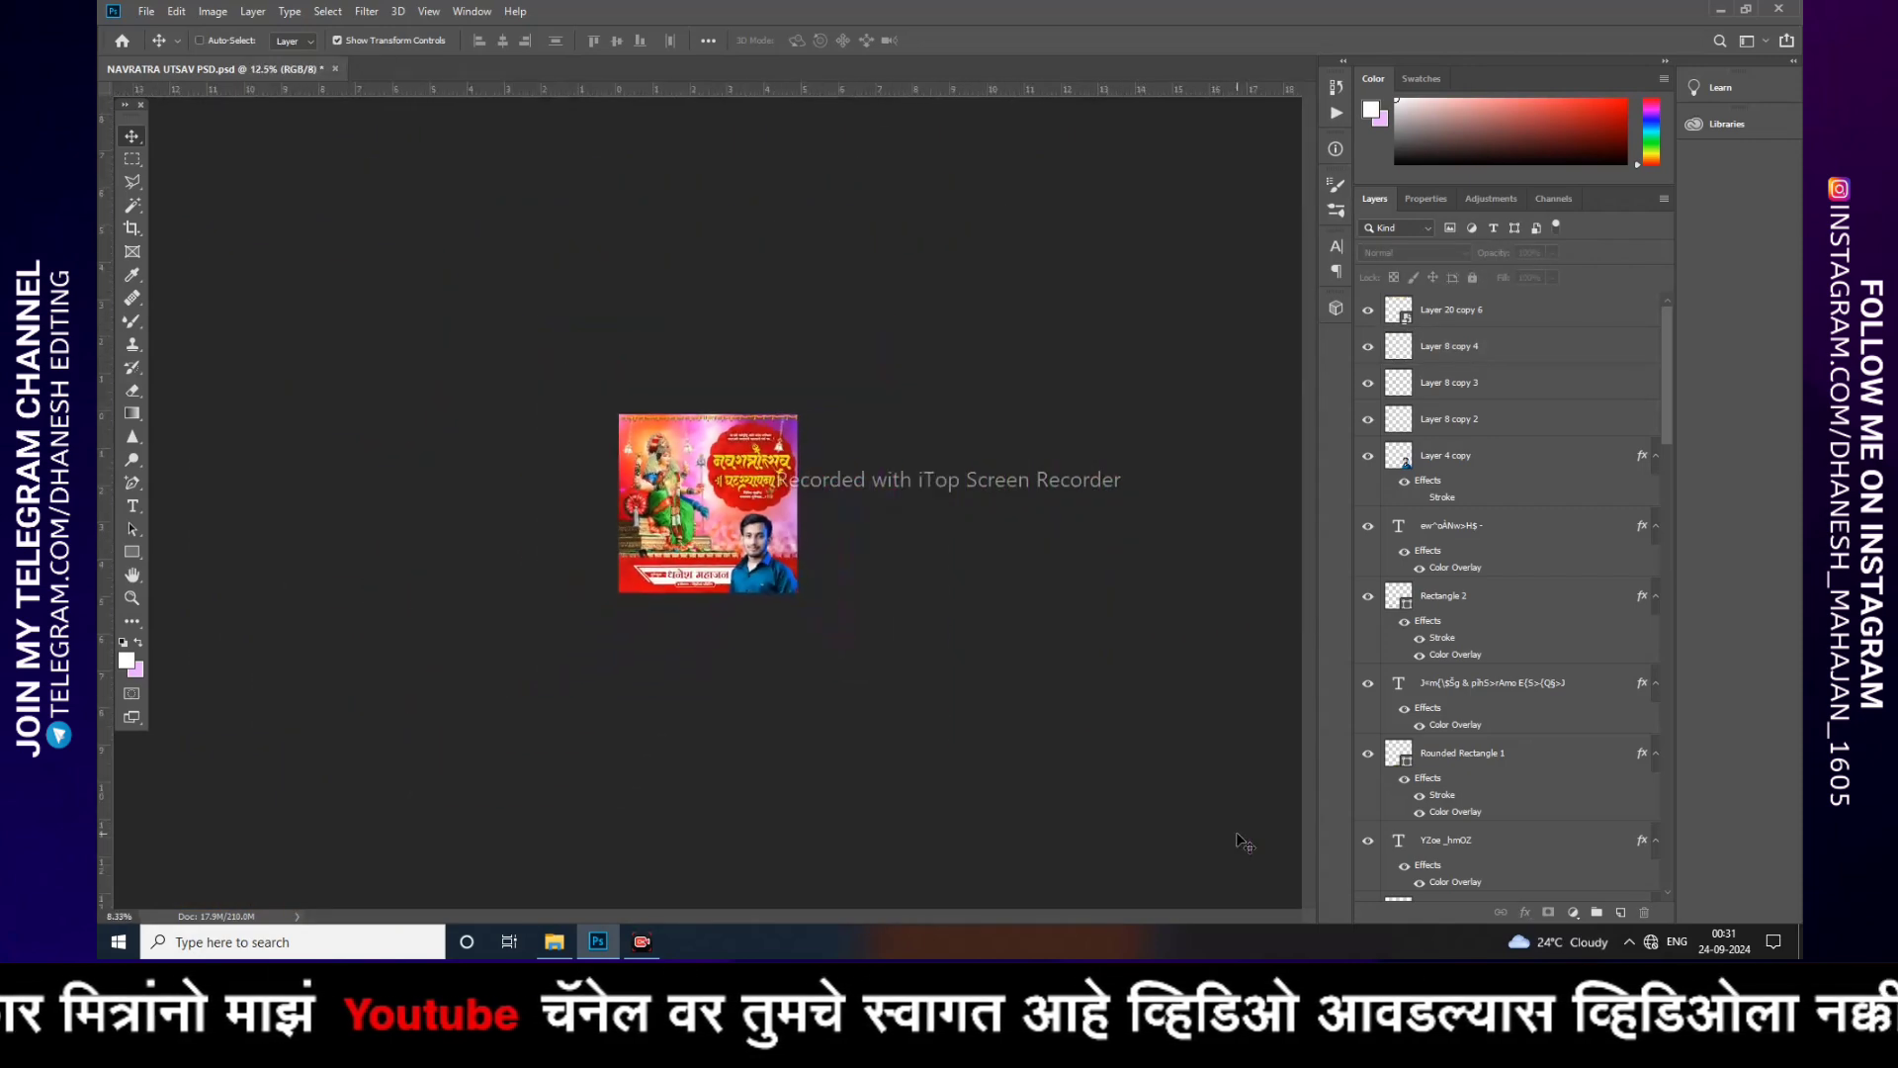
key("ctrl+plus")
key("ctrl+plus")
key("ctrl+plus")
key("ctrl+plus")
key("ctrl+plus")
key("ctrl+plus")
key("ctrl+plus")
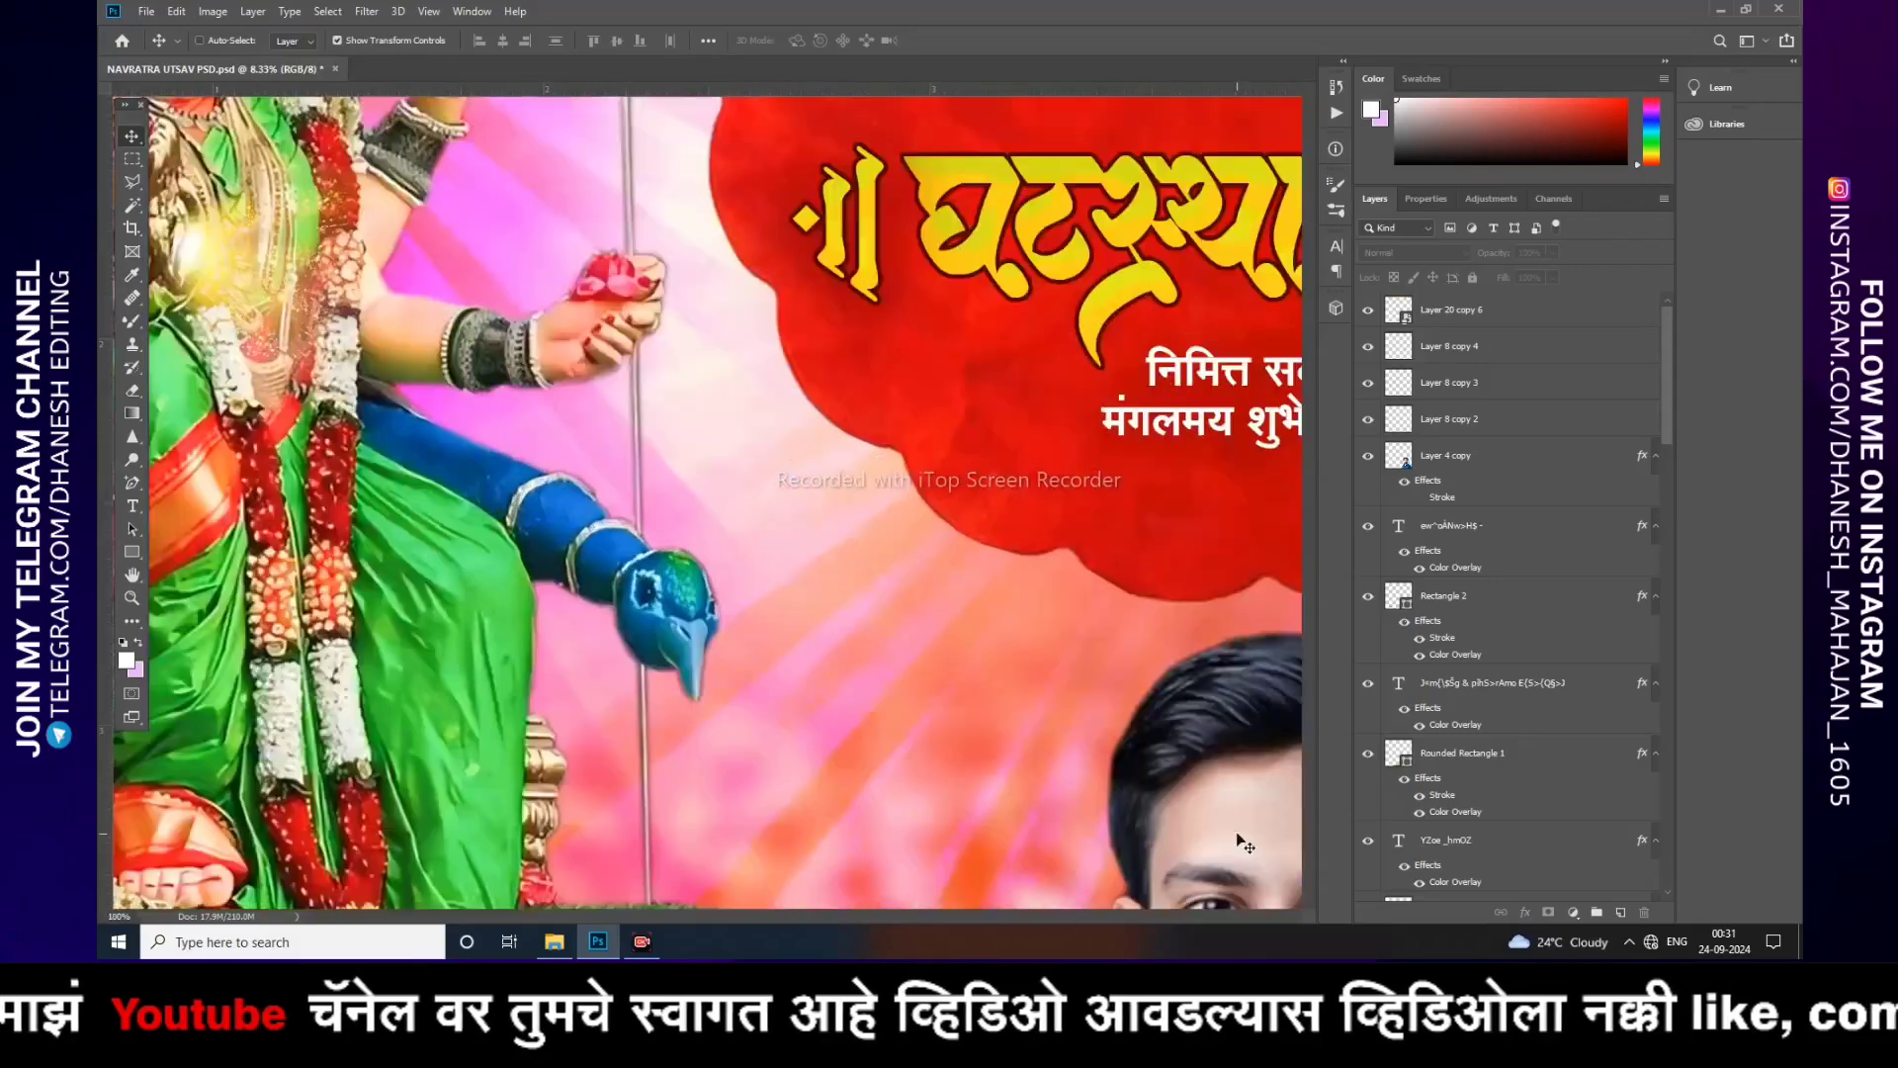
key("ctrl+plus")
key("ctrl+minus")
key("ctrl+minus")
key("ctrl+minus")
key("ctrl+minus")
key("ctrl+minus")
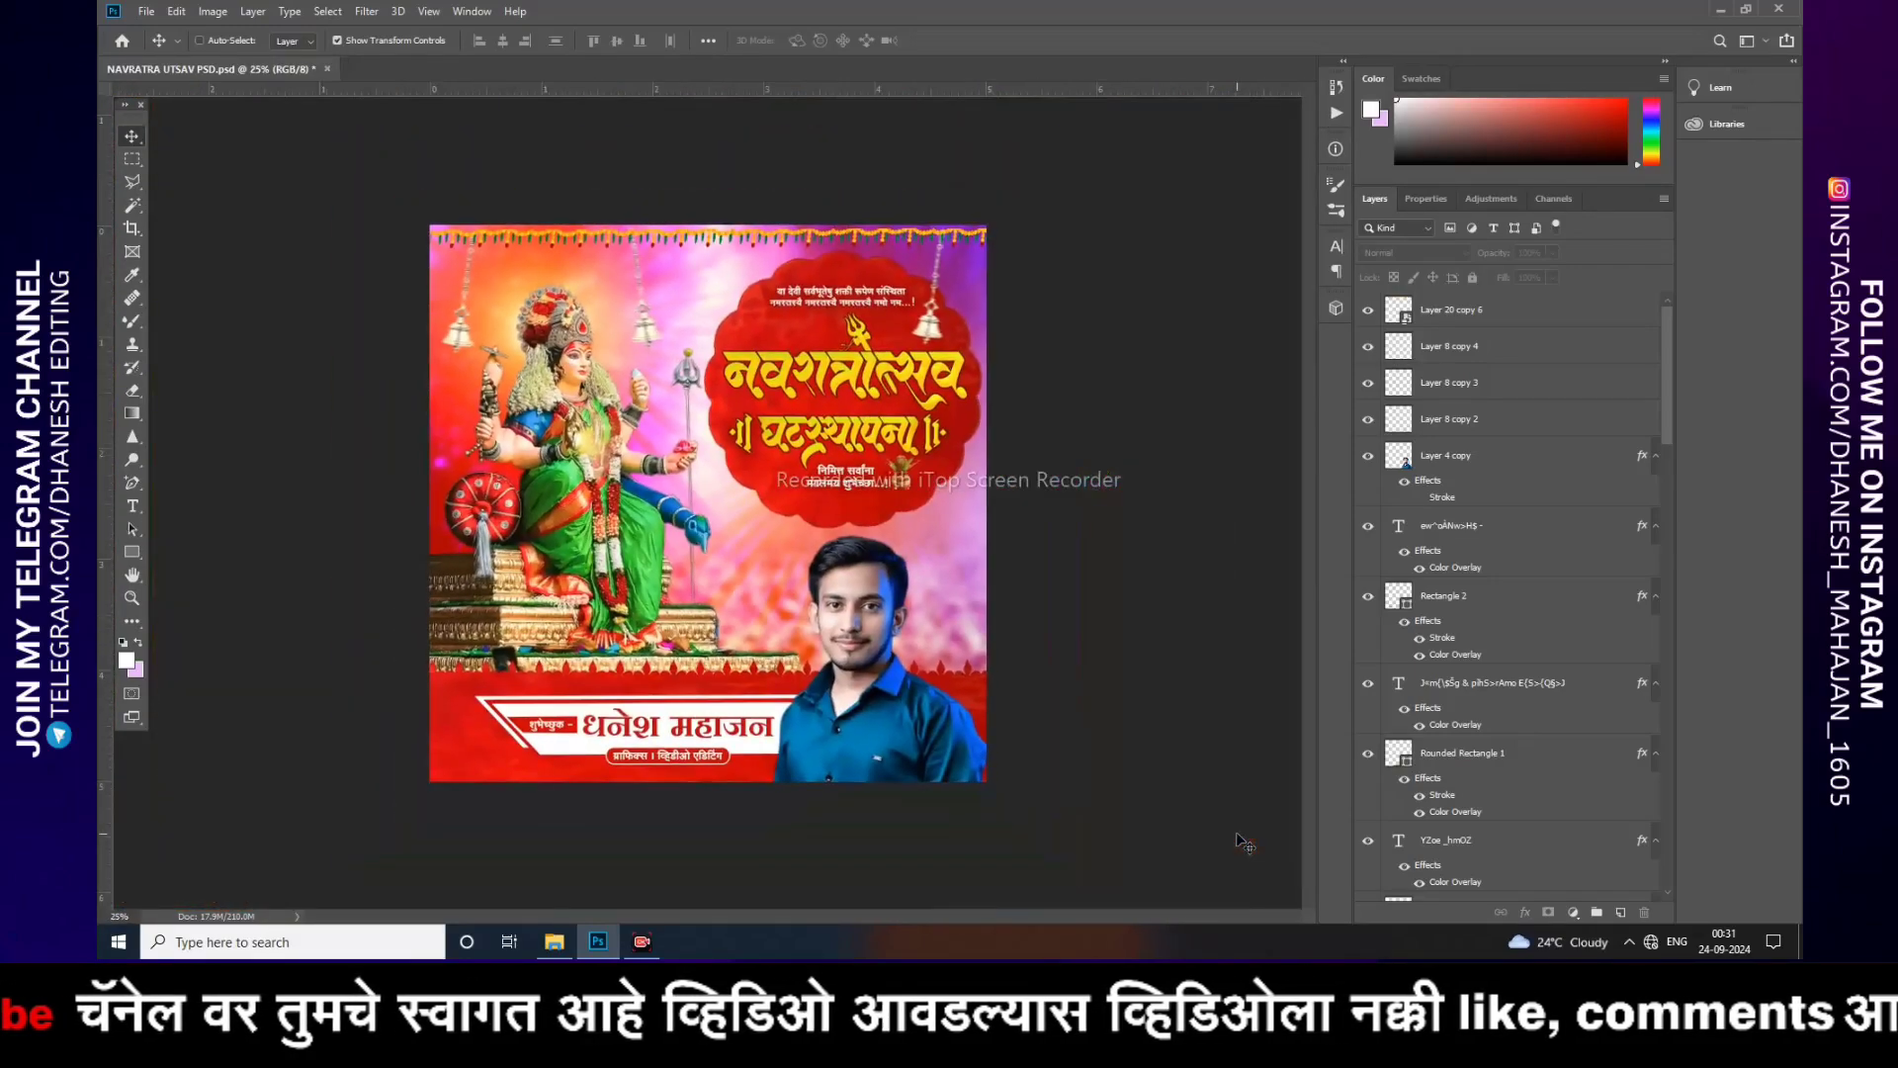
key("ctrl+plus")
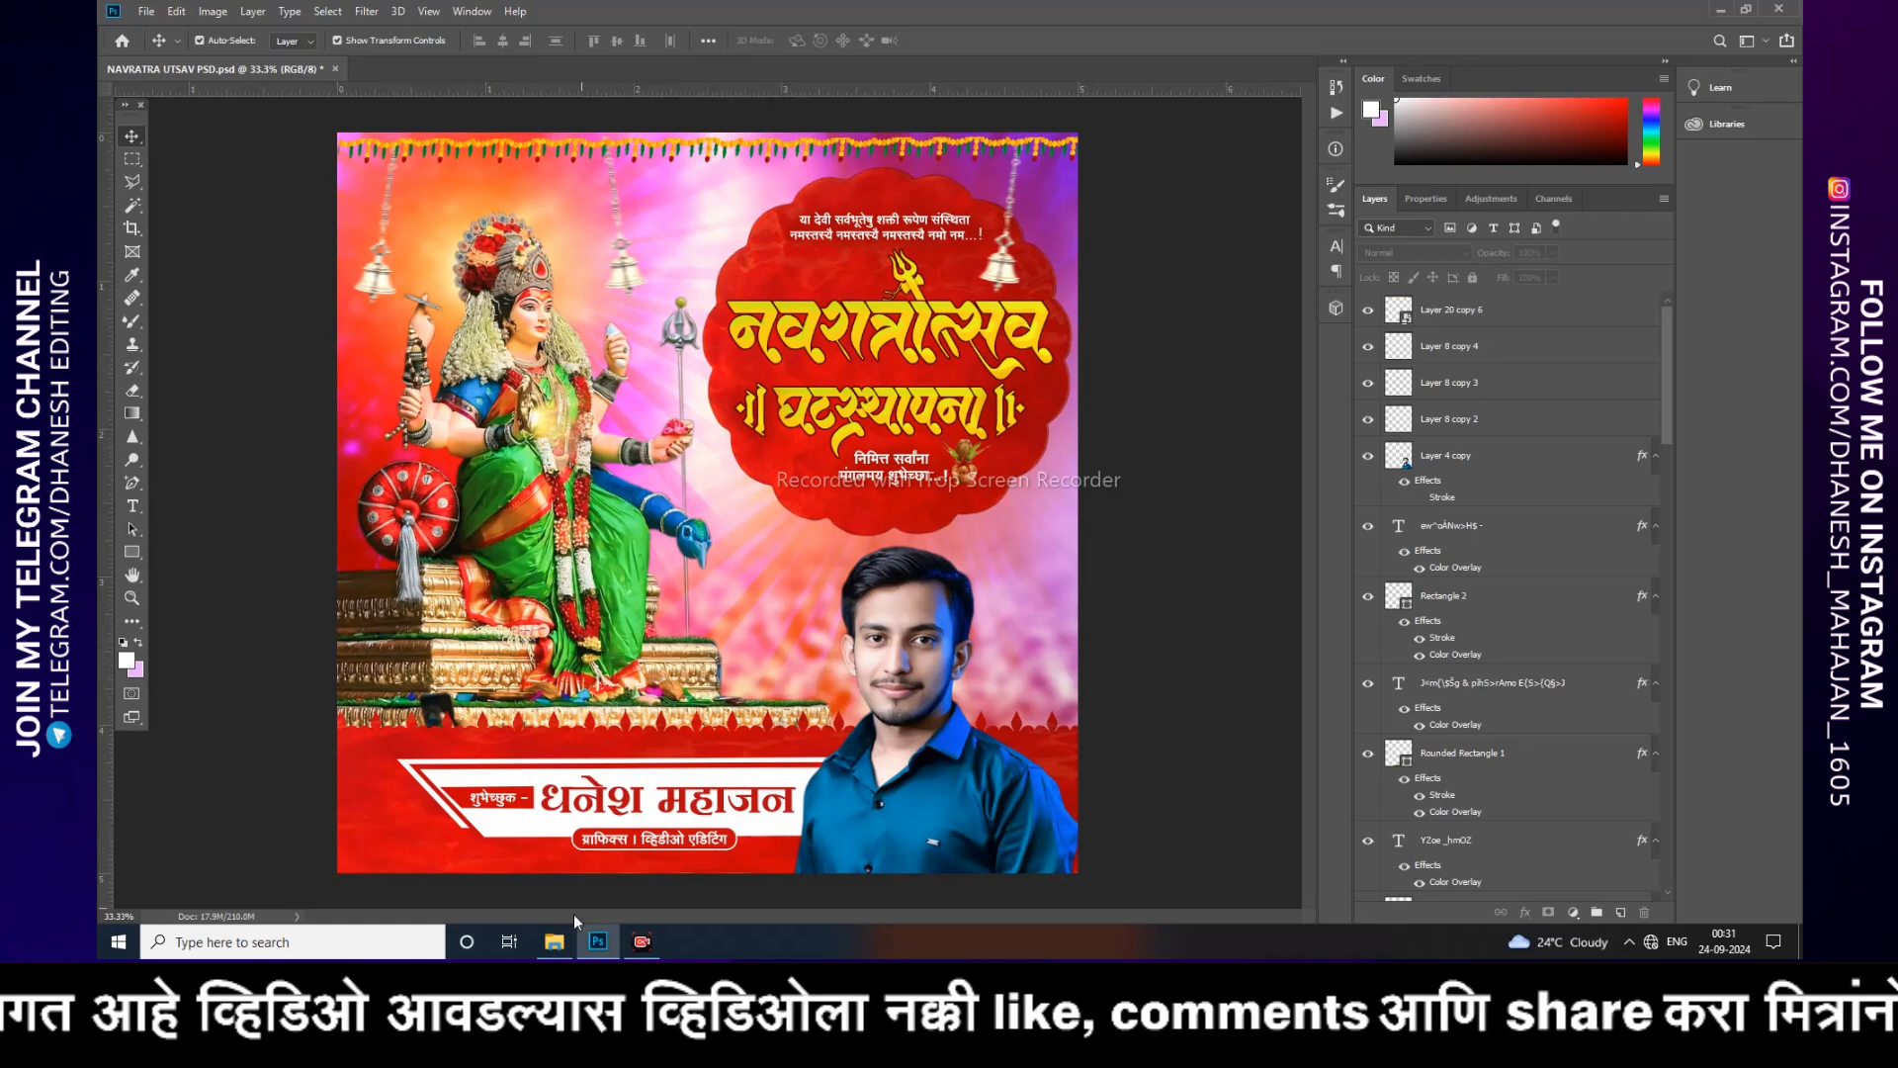
Step: Open the BACK background image from the PNG folder as a new document
left_click(553, 942)
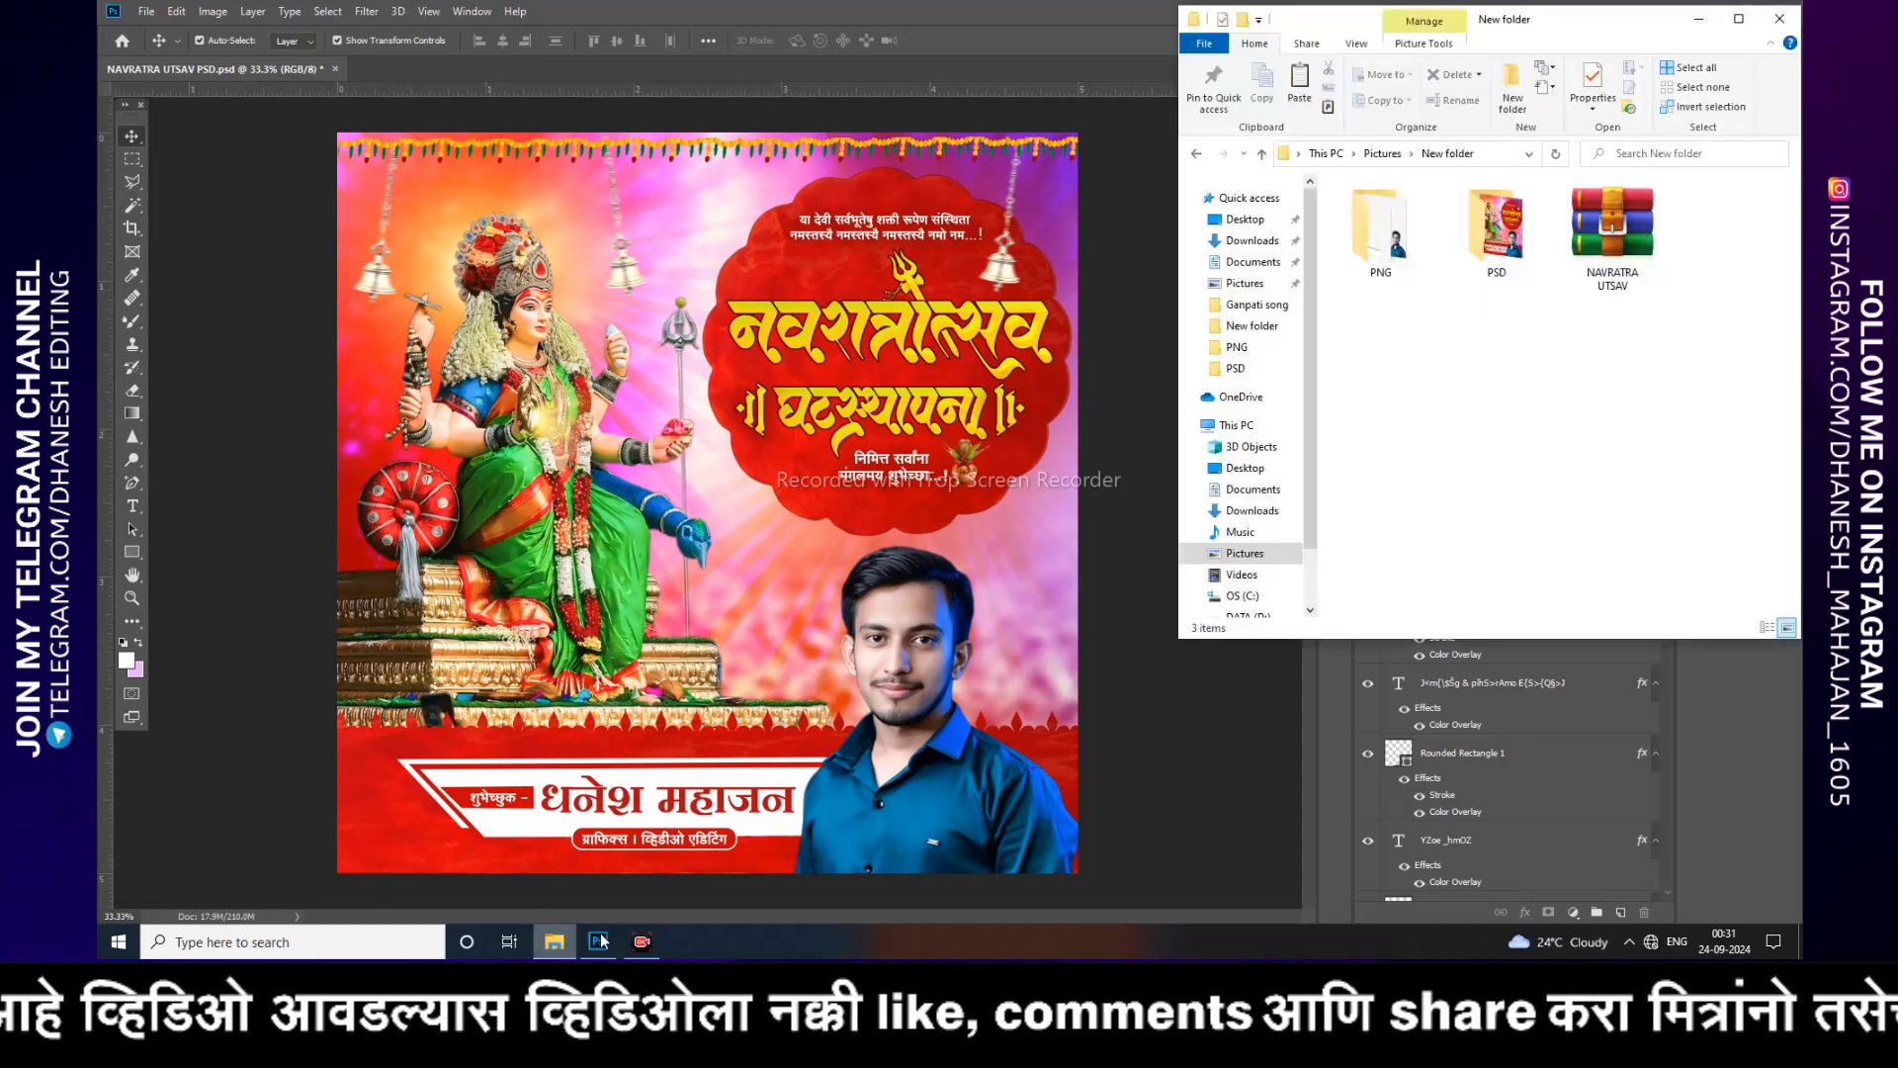
double_click(1393, 252)
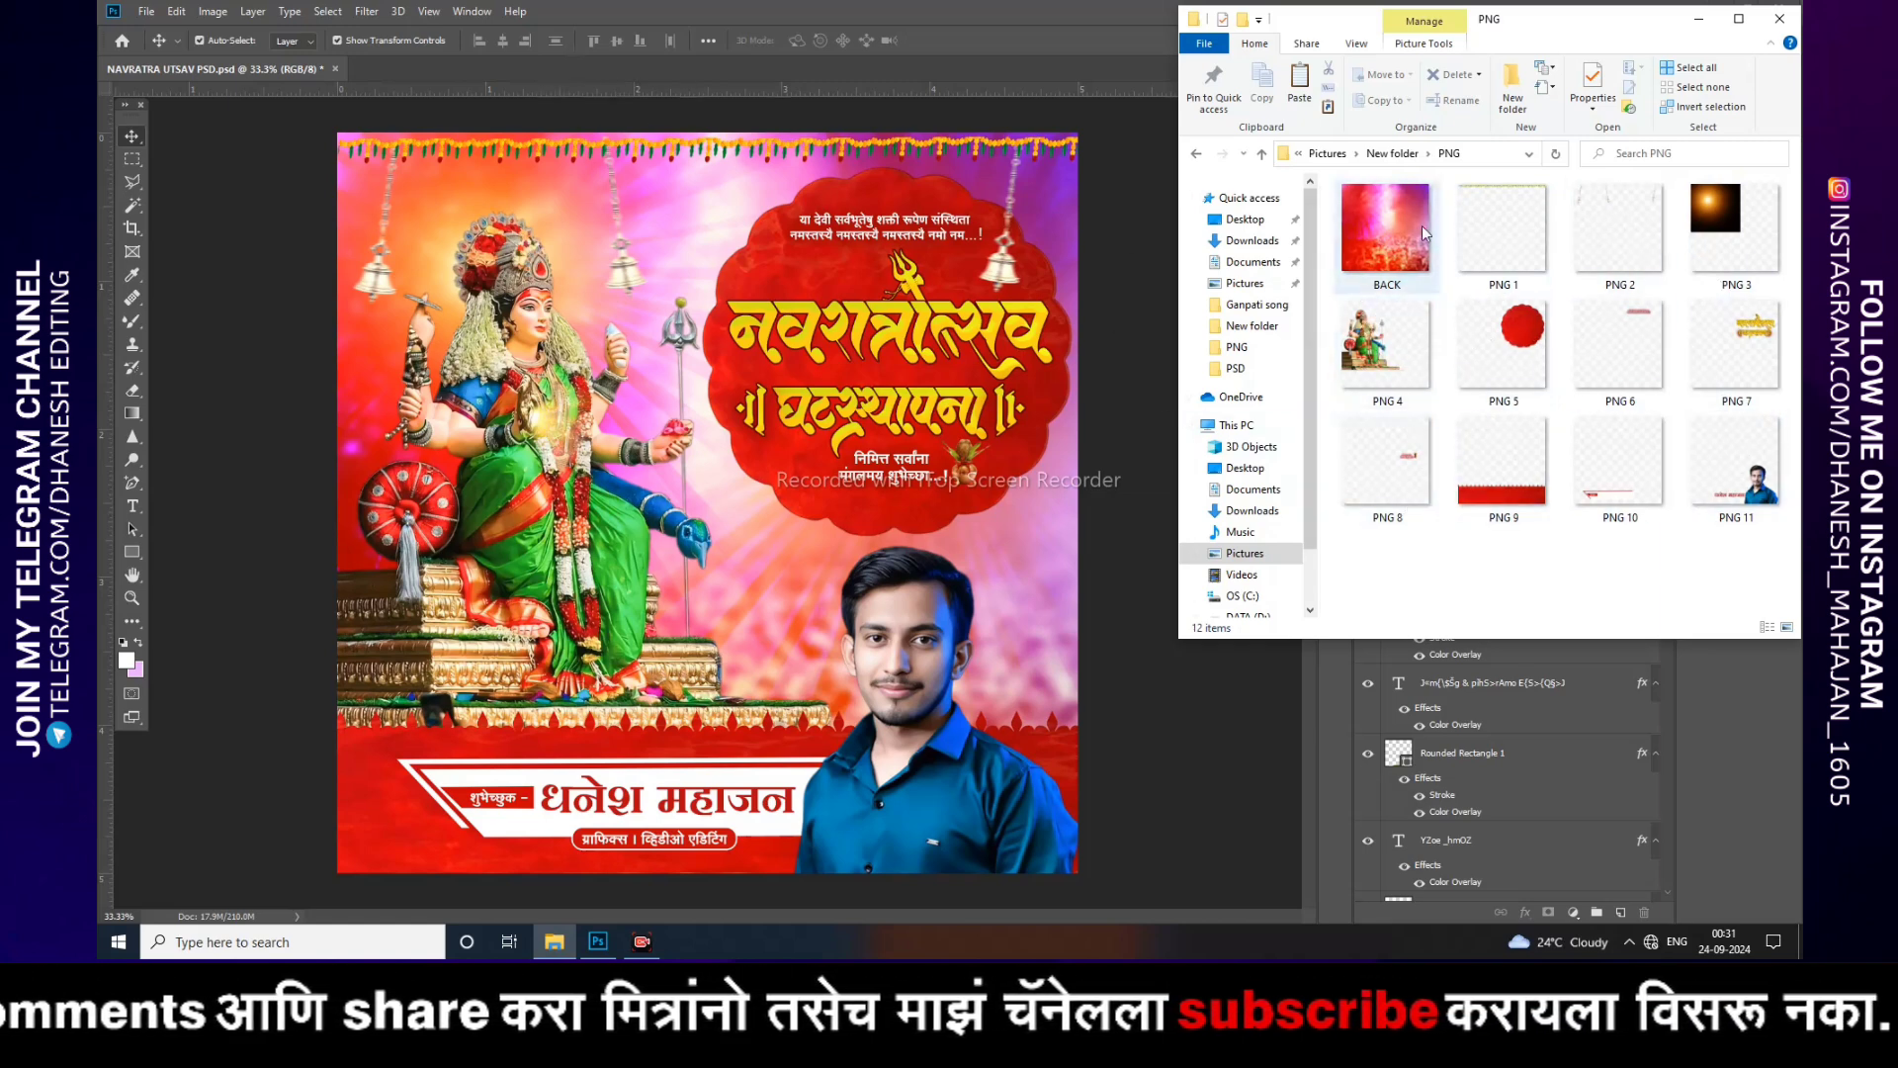
left_click_drag(1396, 234, 550, 81)
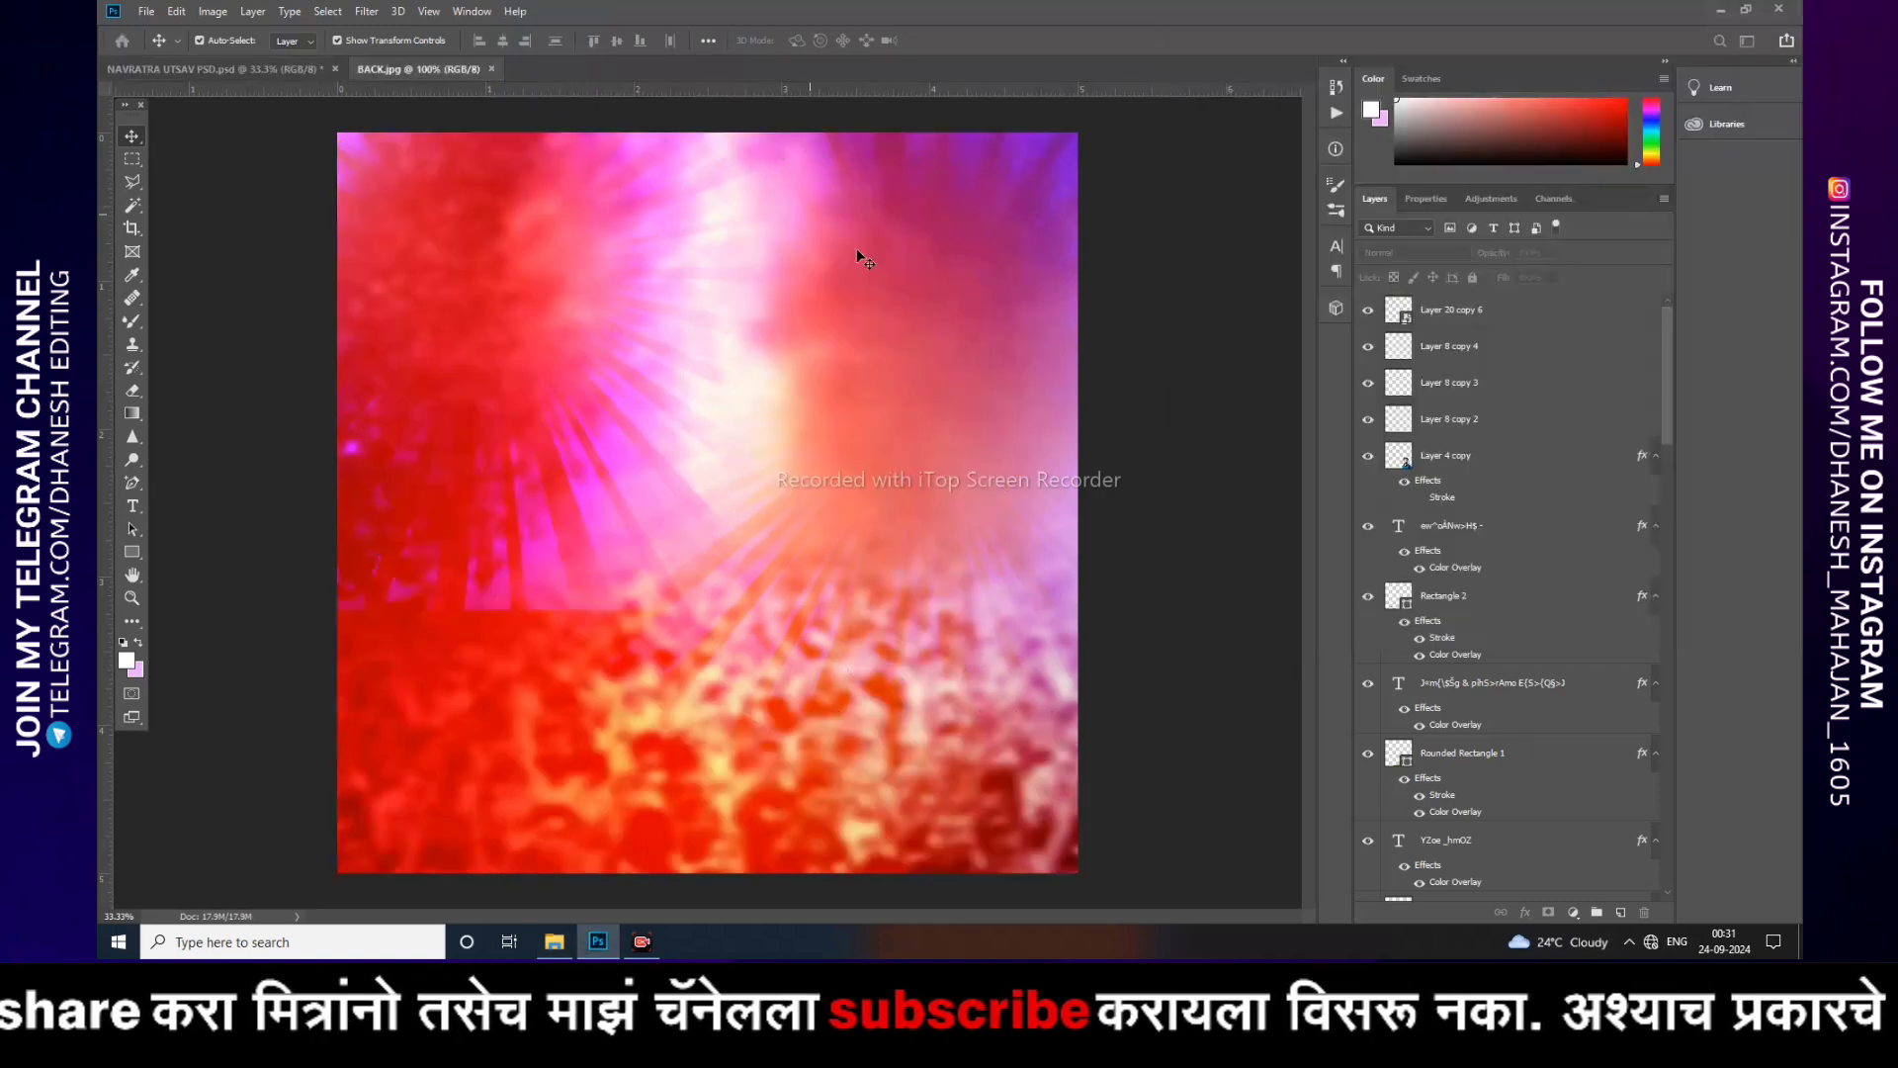
Step: Place PNG 1, the toran garland, onto the BACK document at full size
left_click(553, 941)
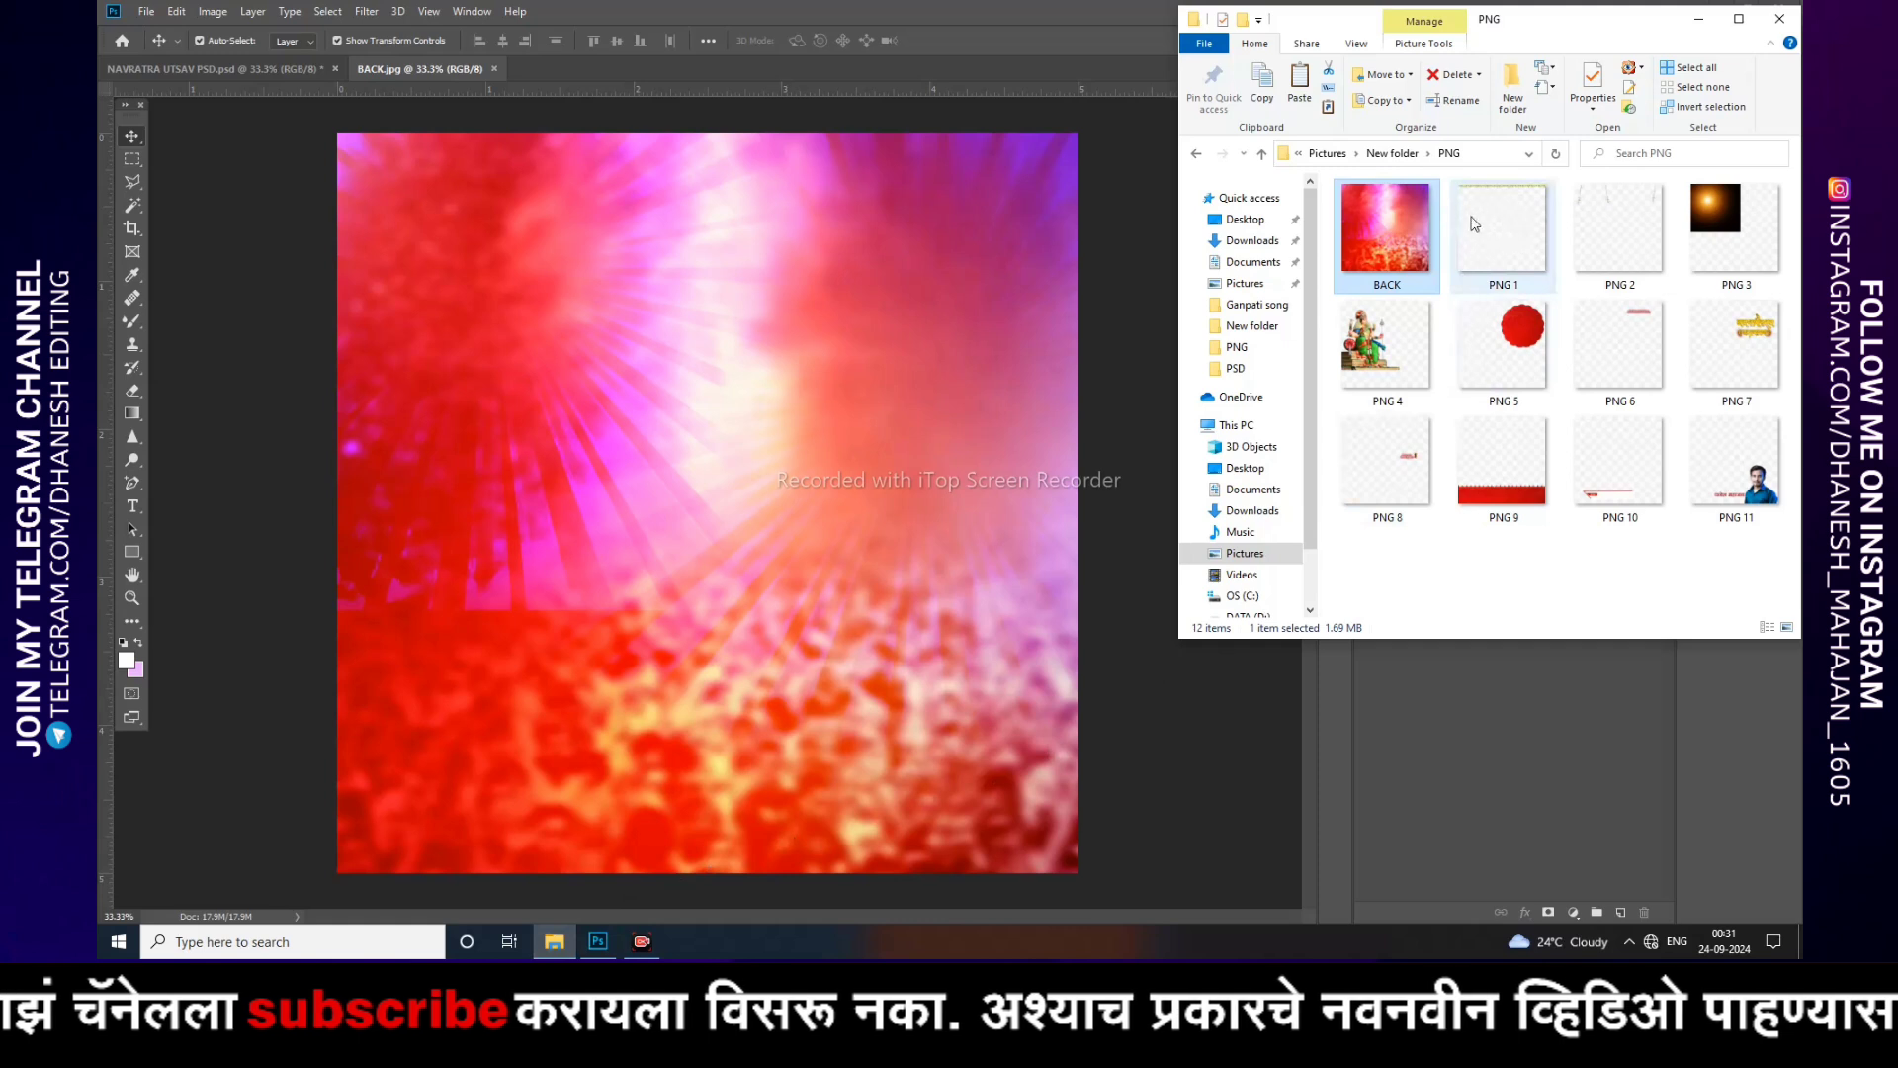
left_click_drag(1513, 225, 1012, 336)
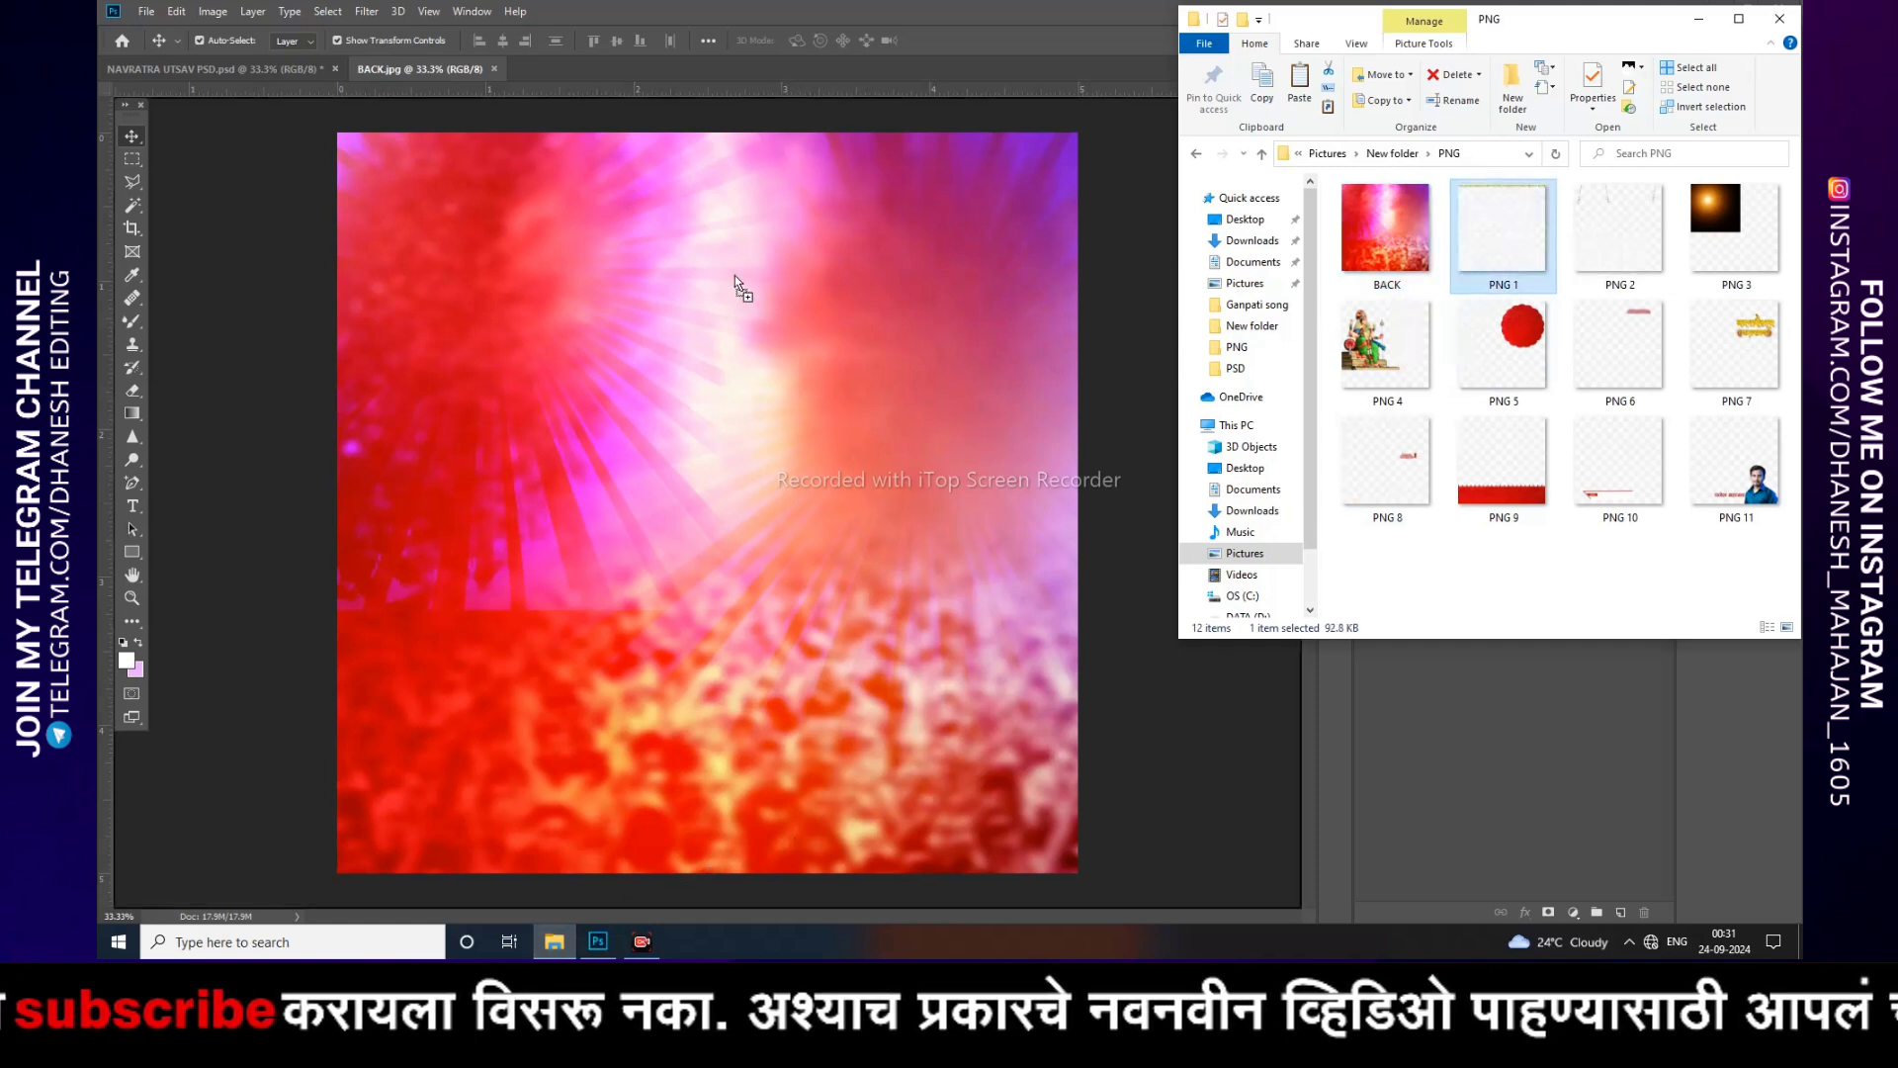
left_click_drag(728, 270, 727, 268)
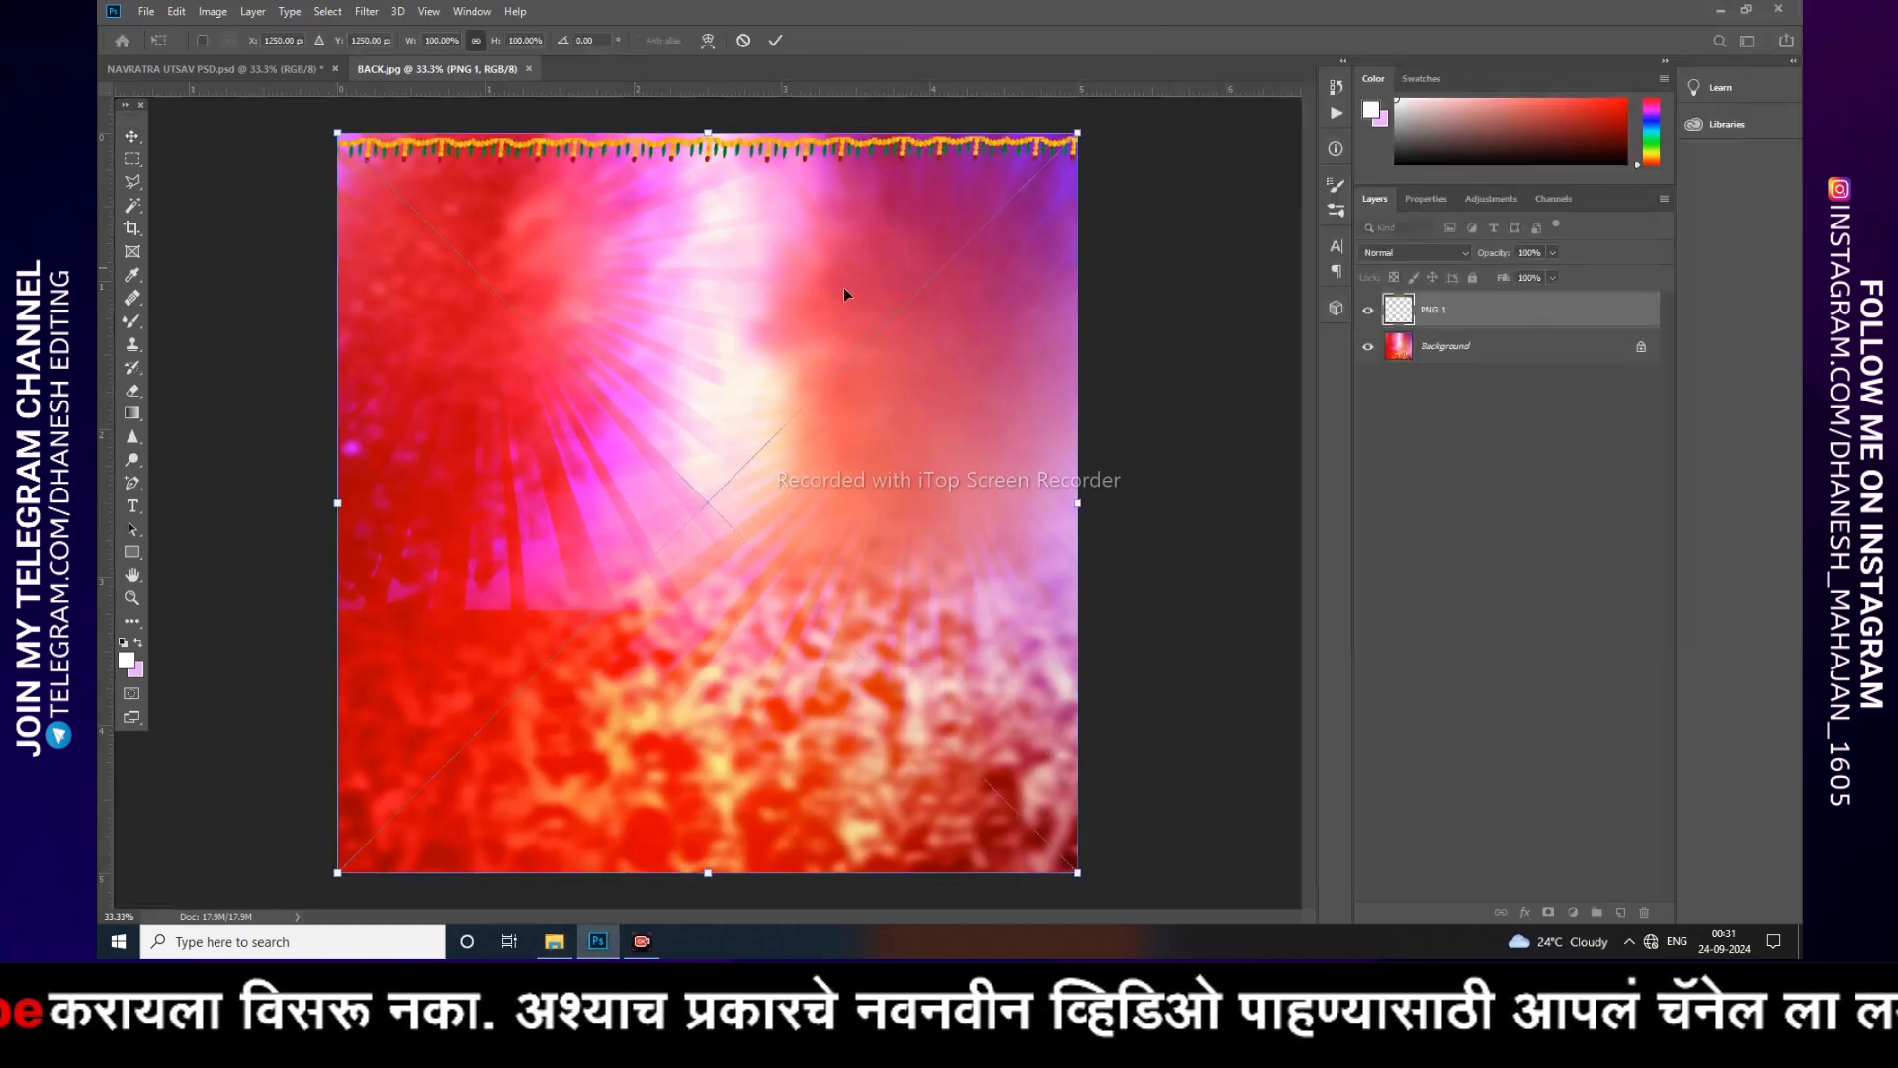
key("Return")
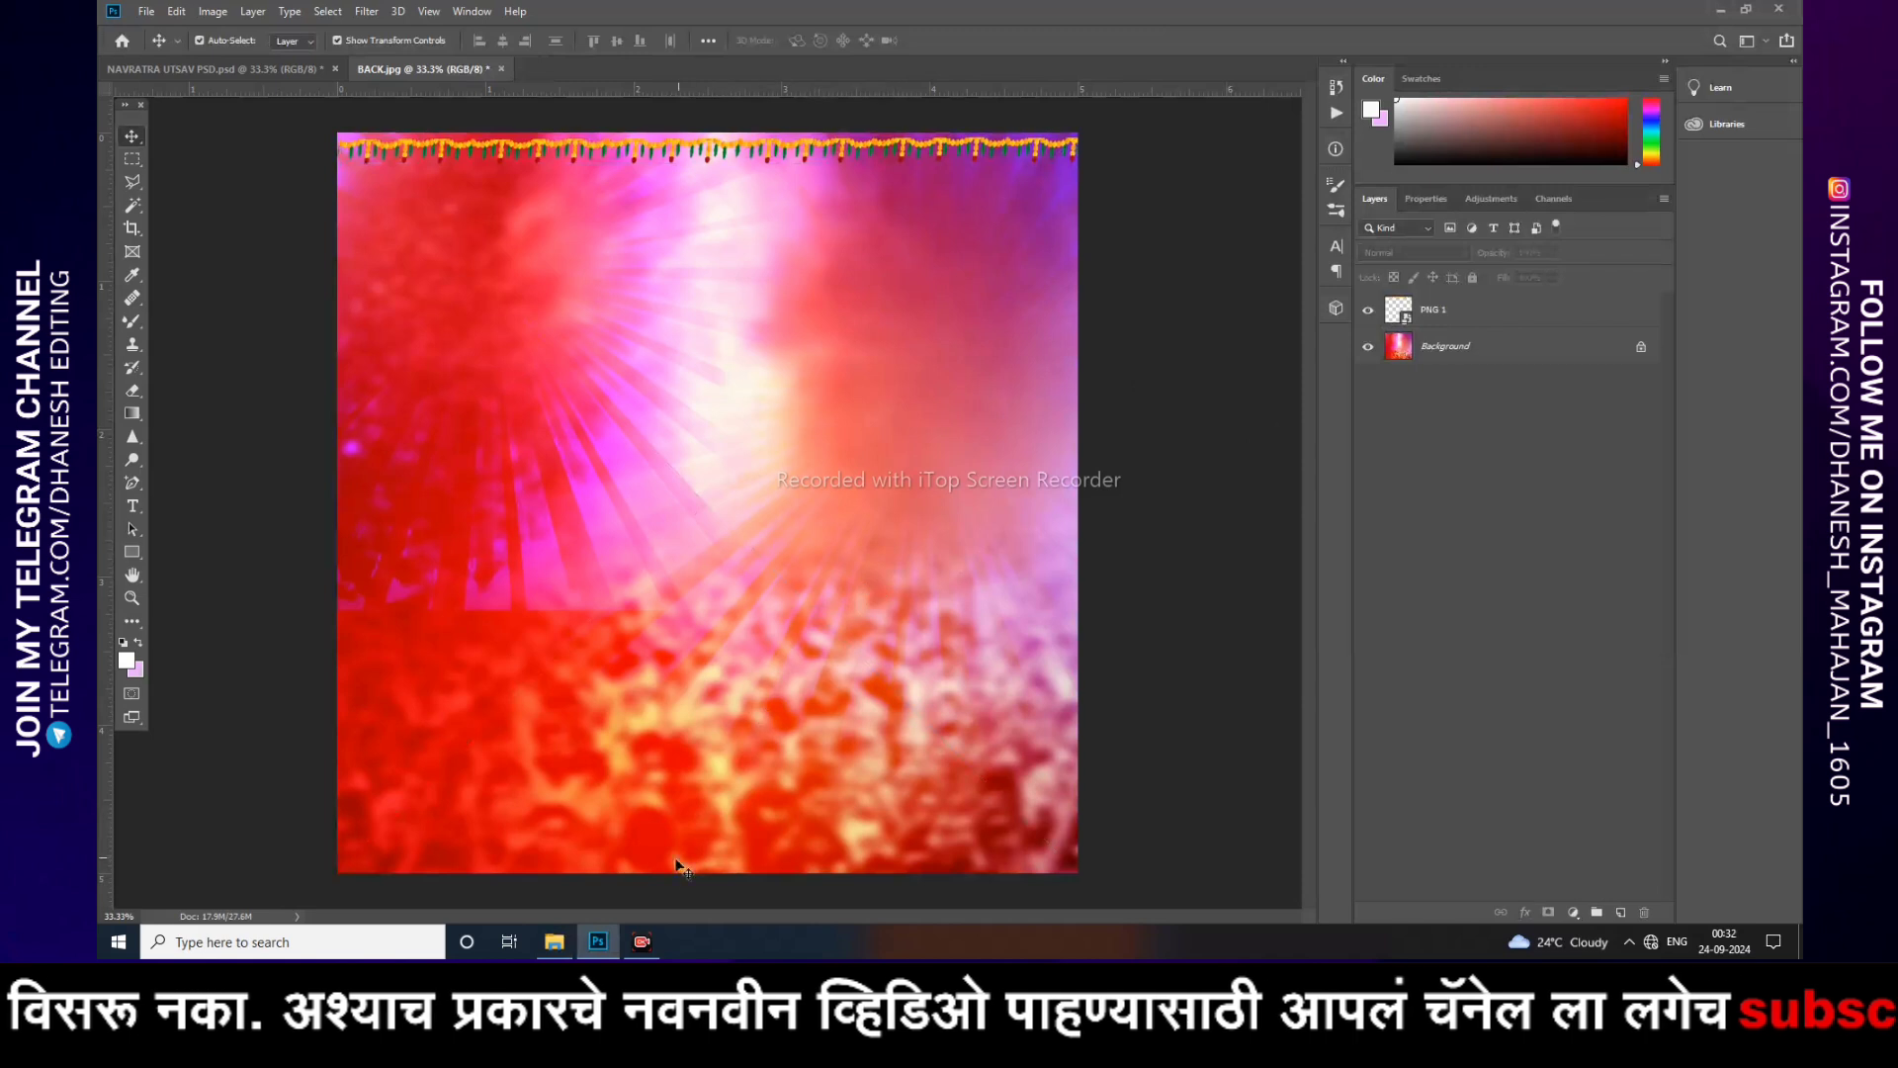
Step: Place PNG 2, the hanging bells, onto the BACK document
left_click(567, 937)
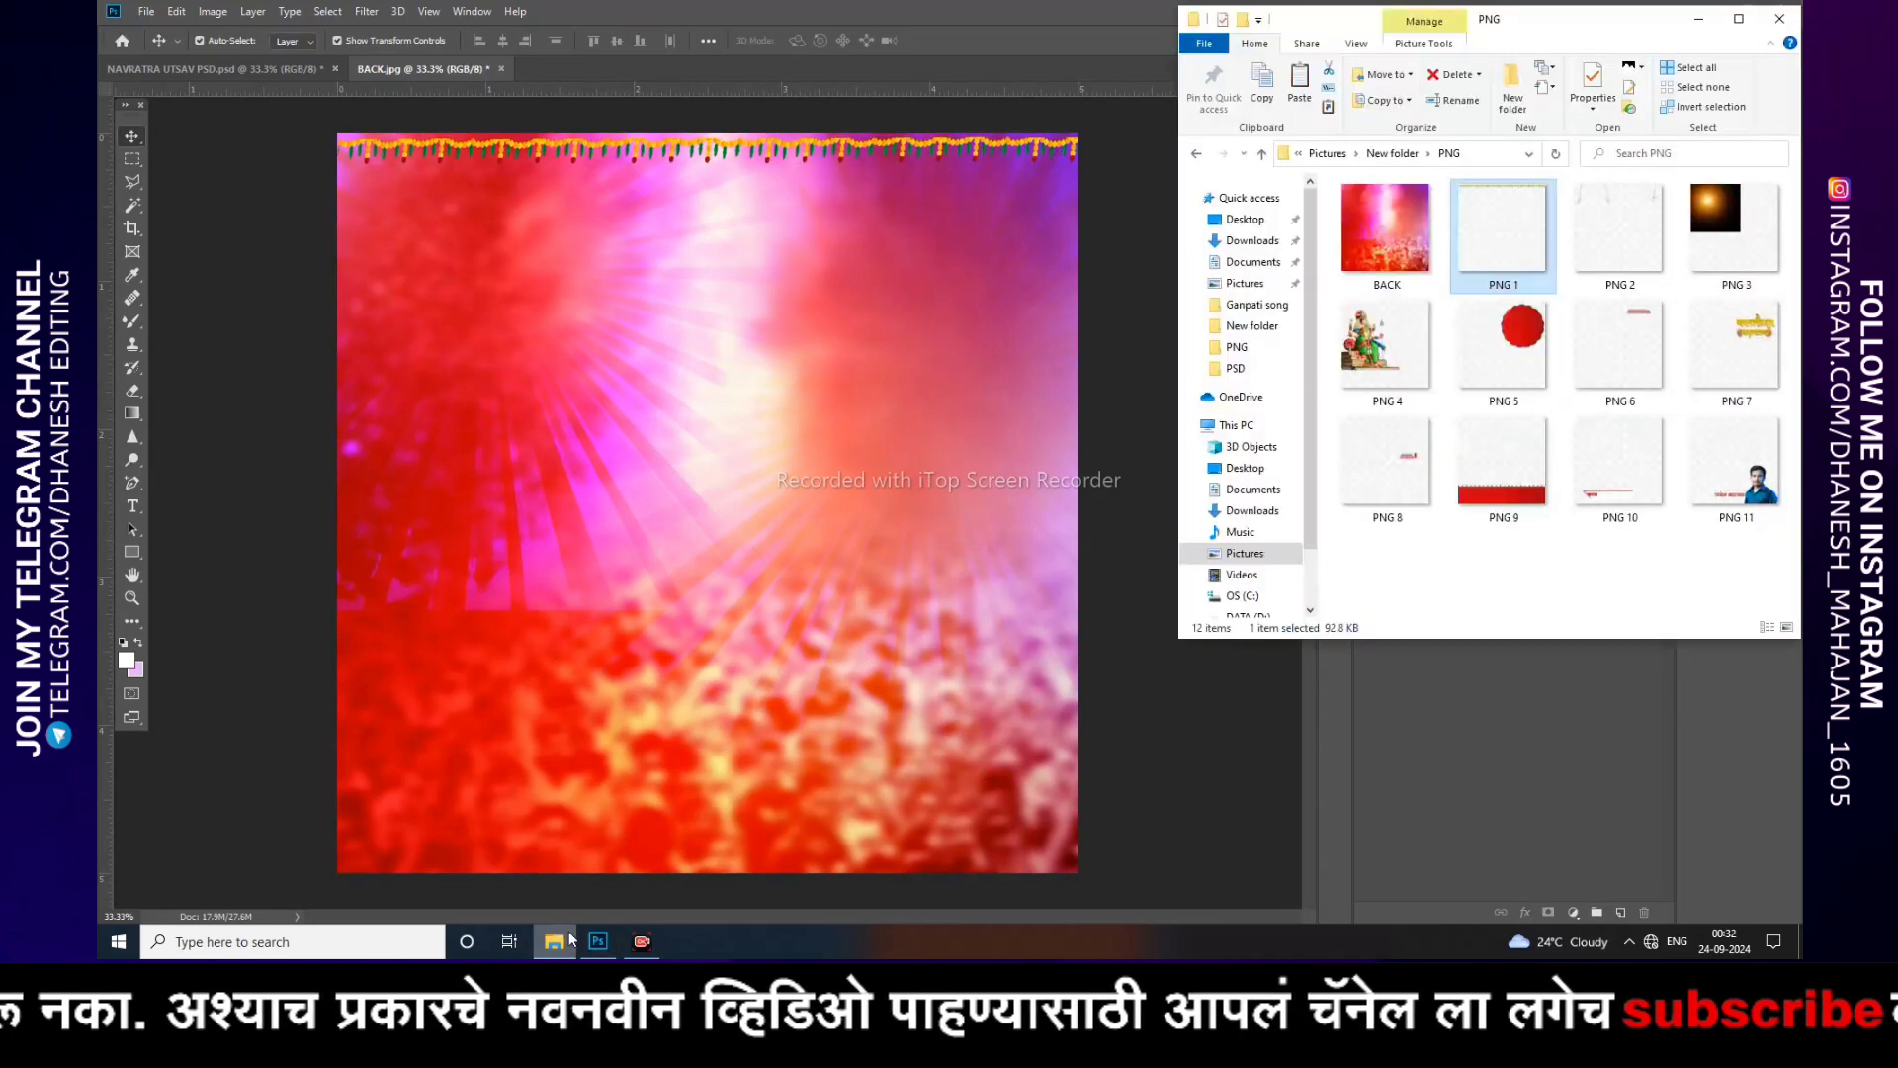
left_click(1606, 238)
left_click_drag(1607, 238, 789, 330)
key("Return")
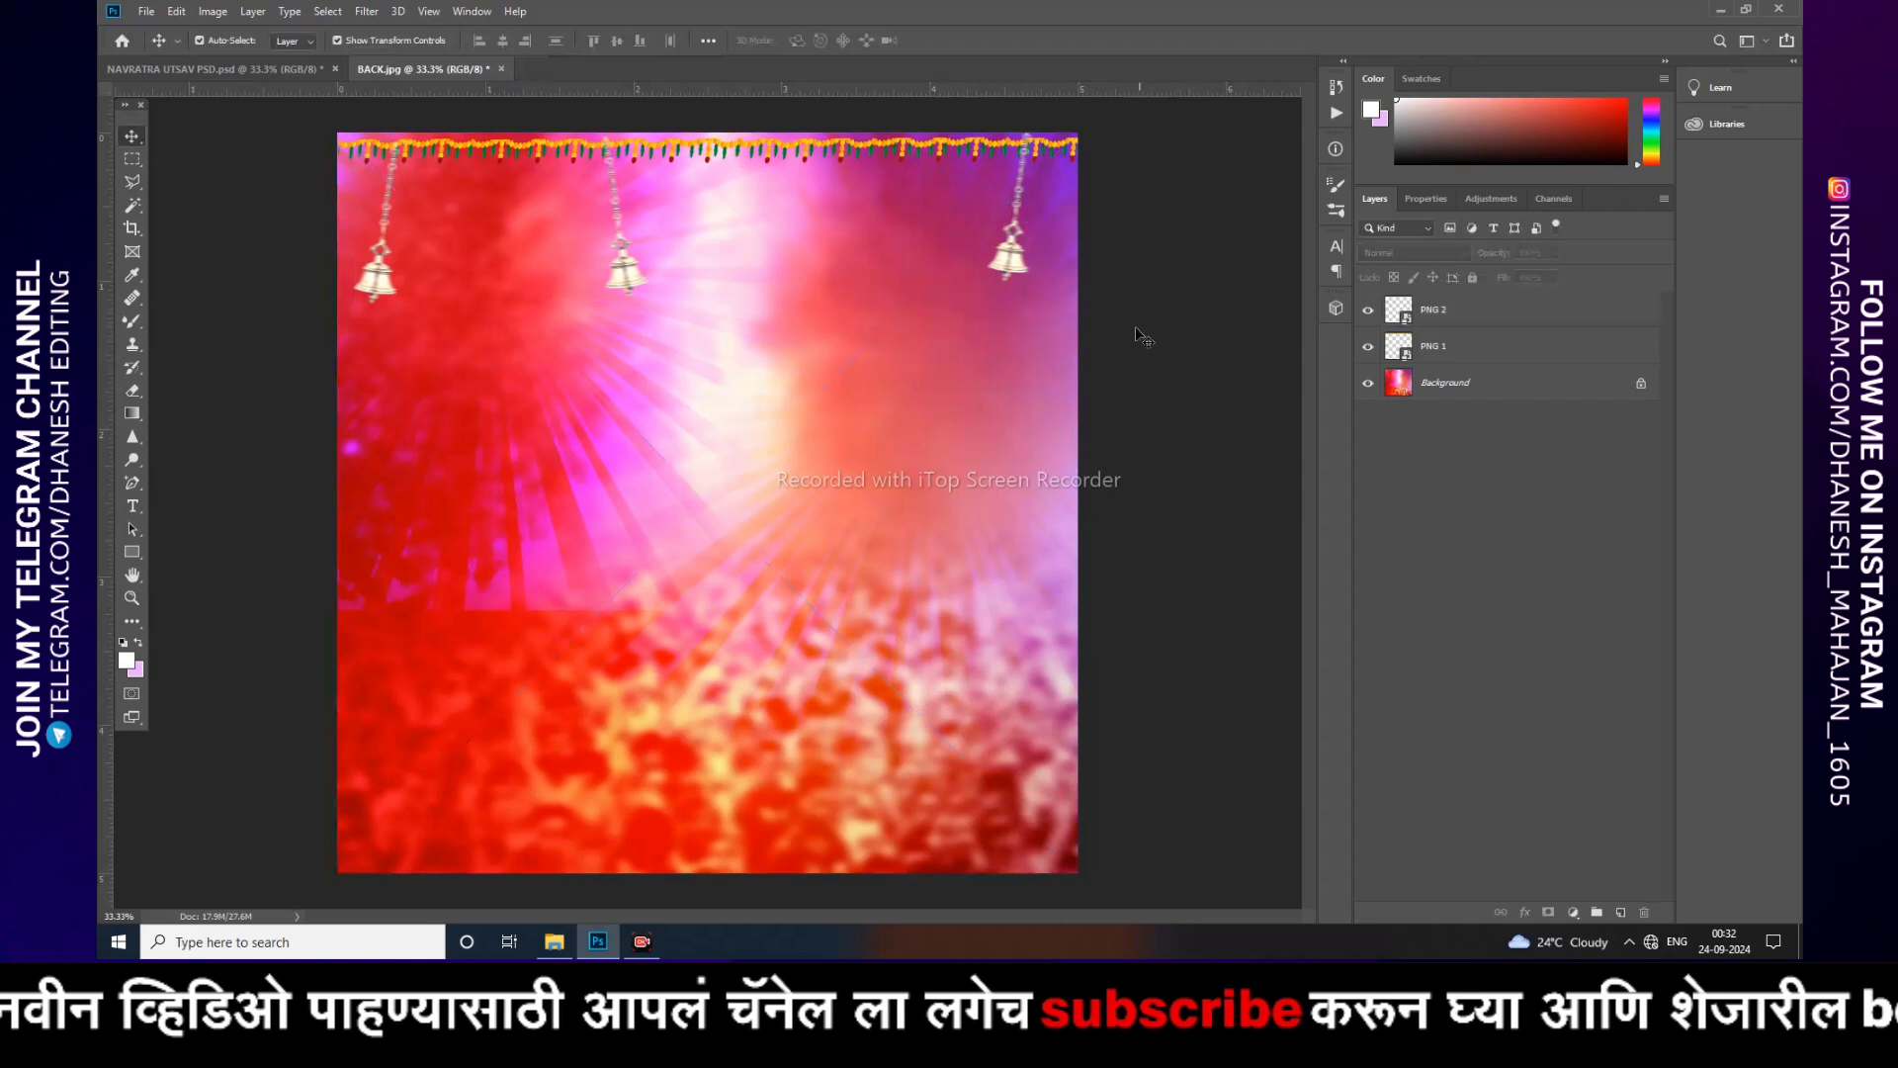
Step: Place PNG 3, the sun glow, onto the poster and change its layer blend mode so the glow blends over the background
left_click(554, 940)
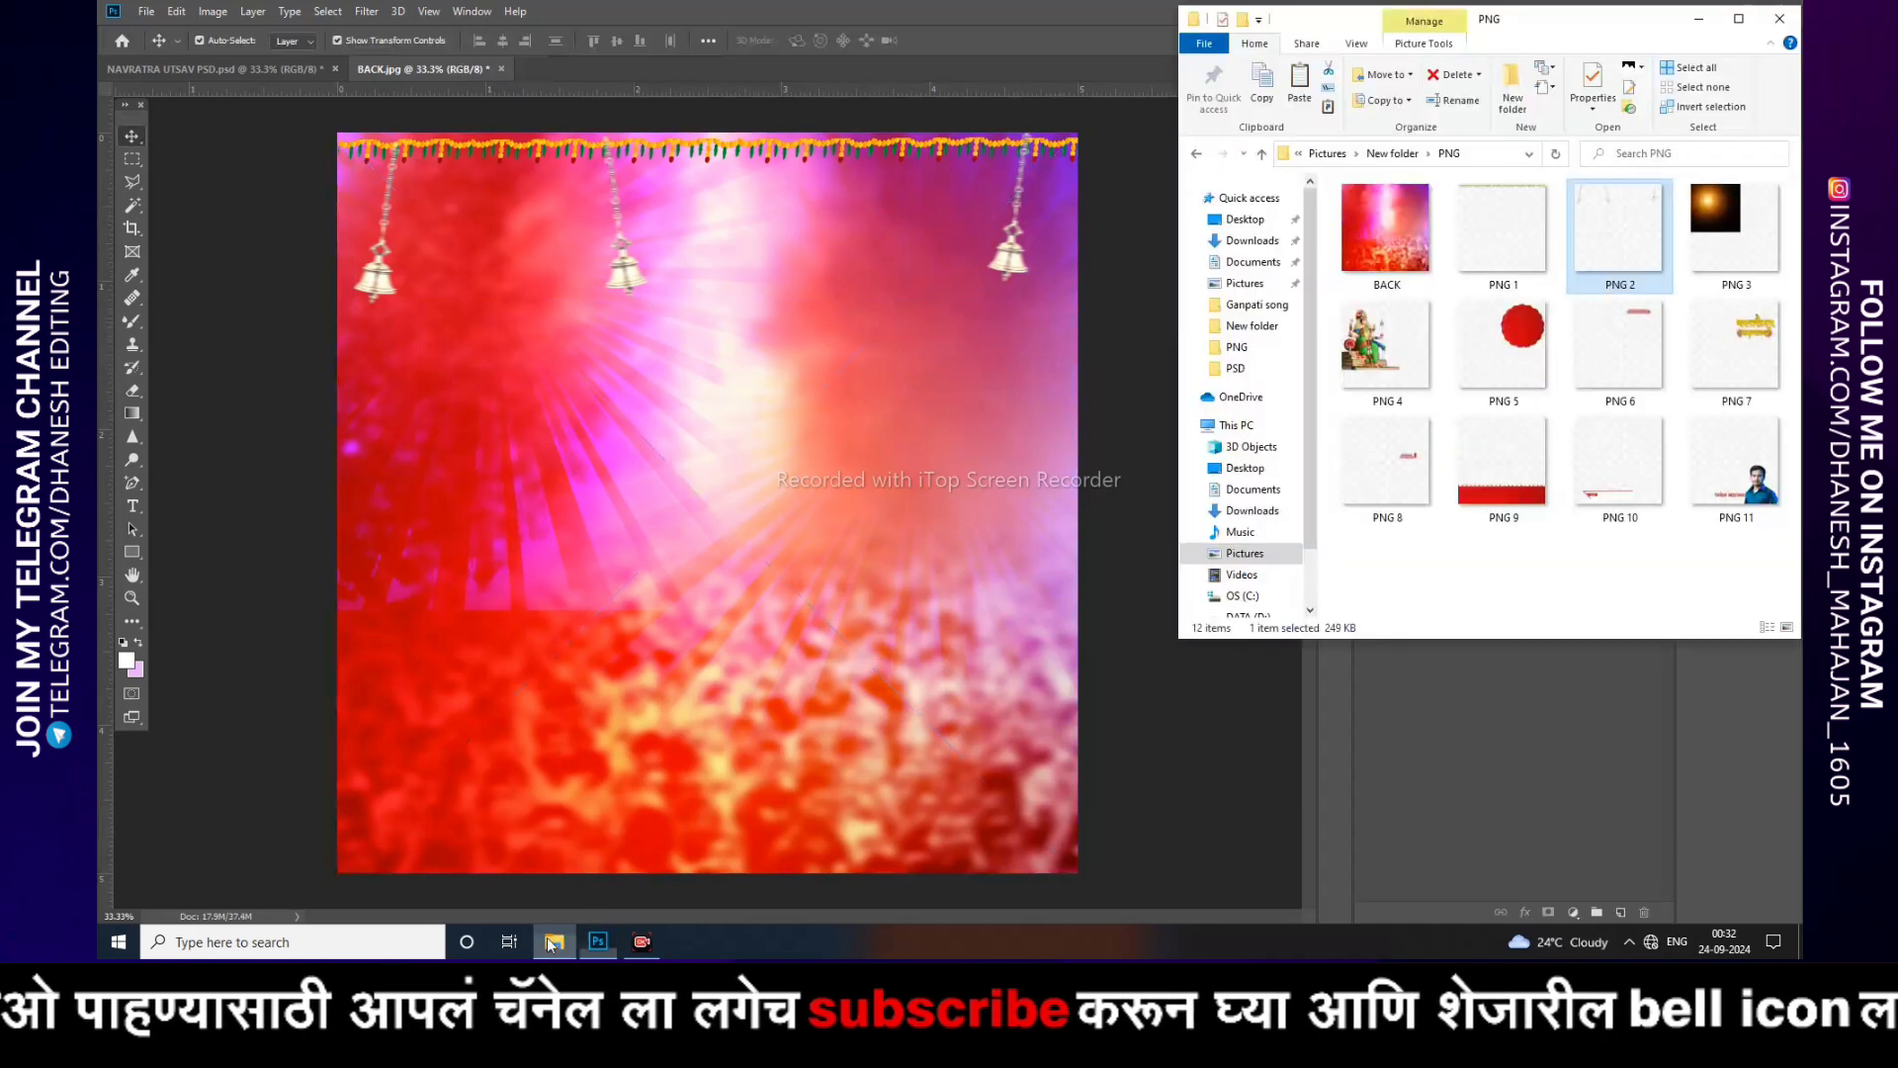
left_click_drag(1735, 232, 775, 442)
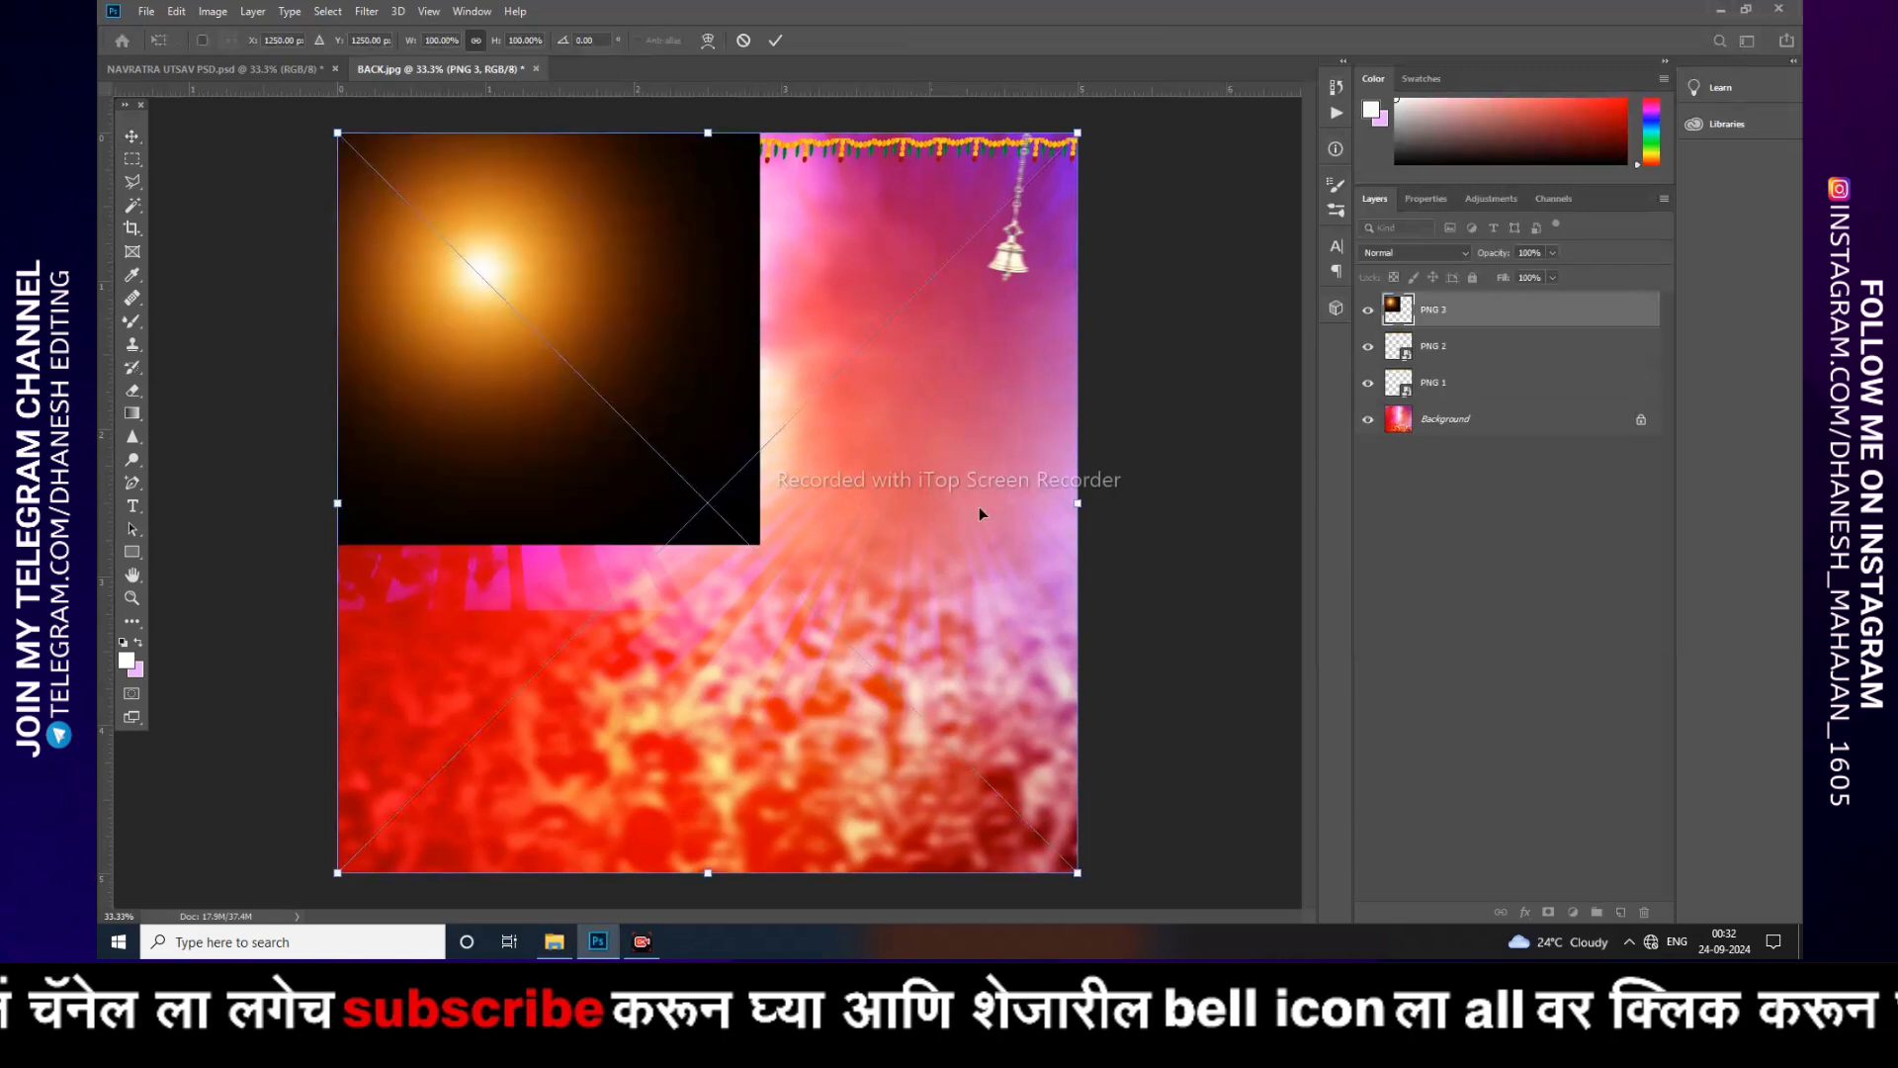
key("Return")
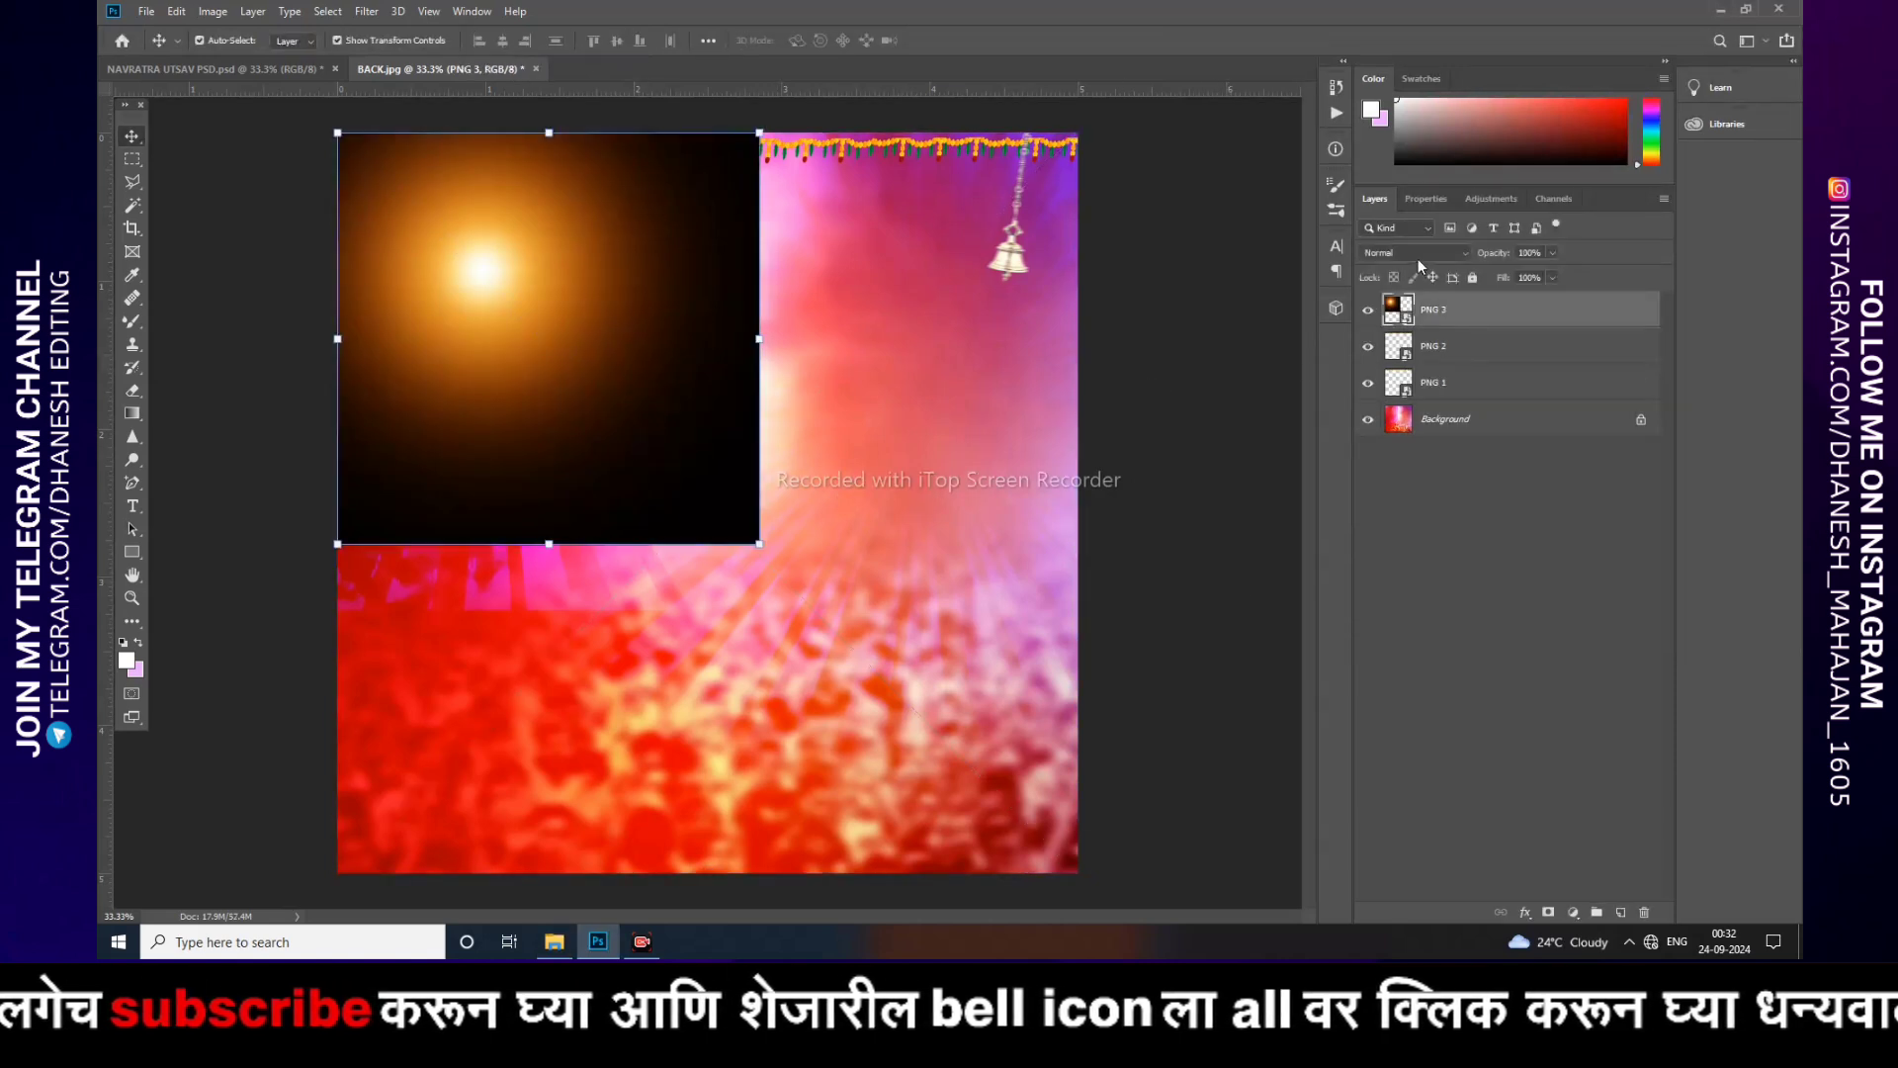
left_click(1417, 255)
left_click(1424, 424)
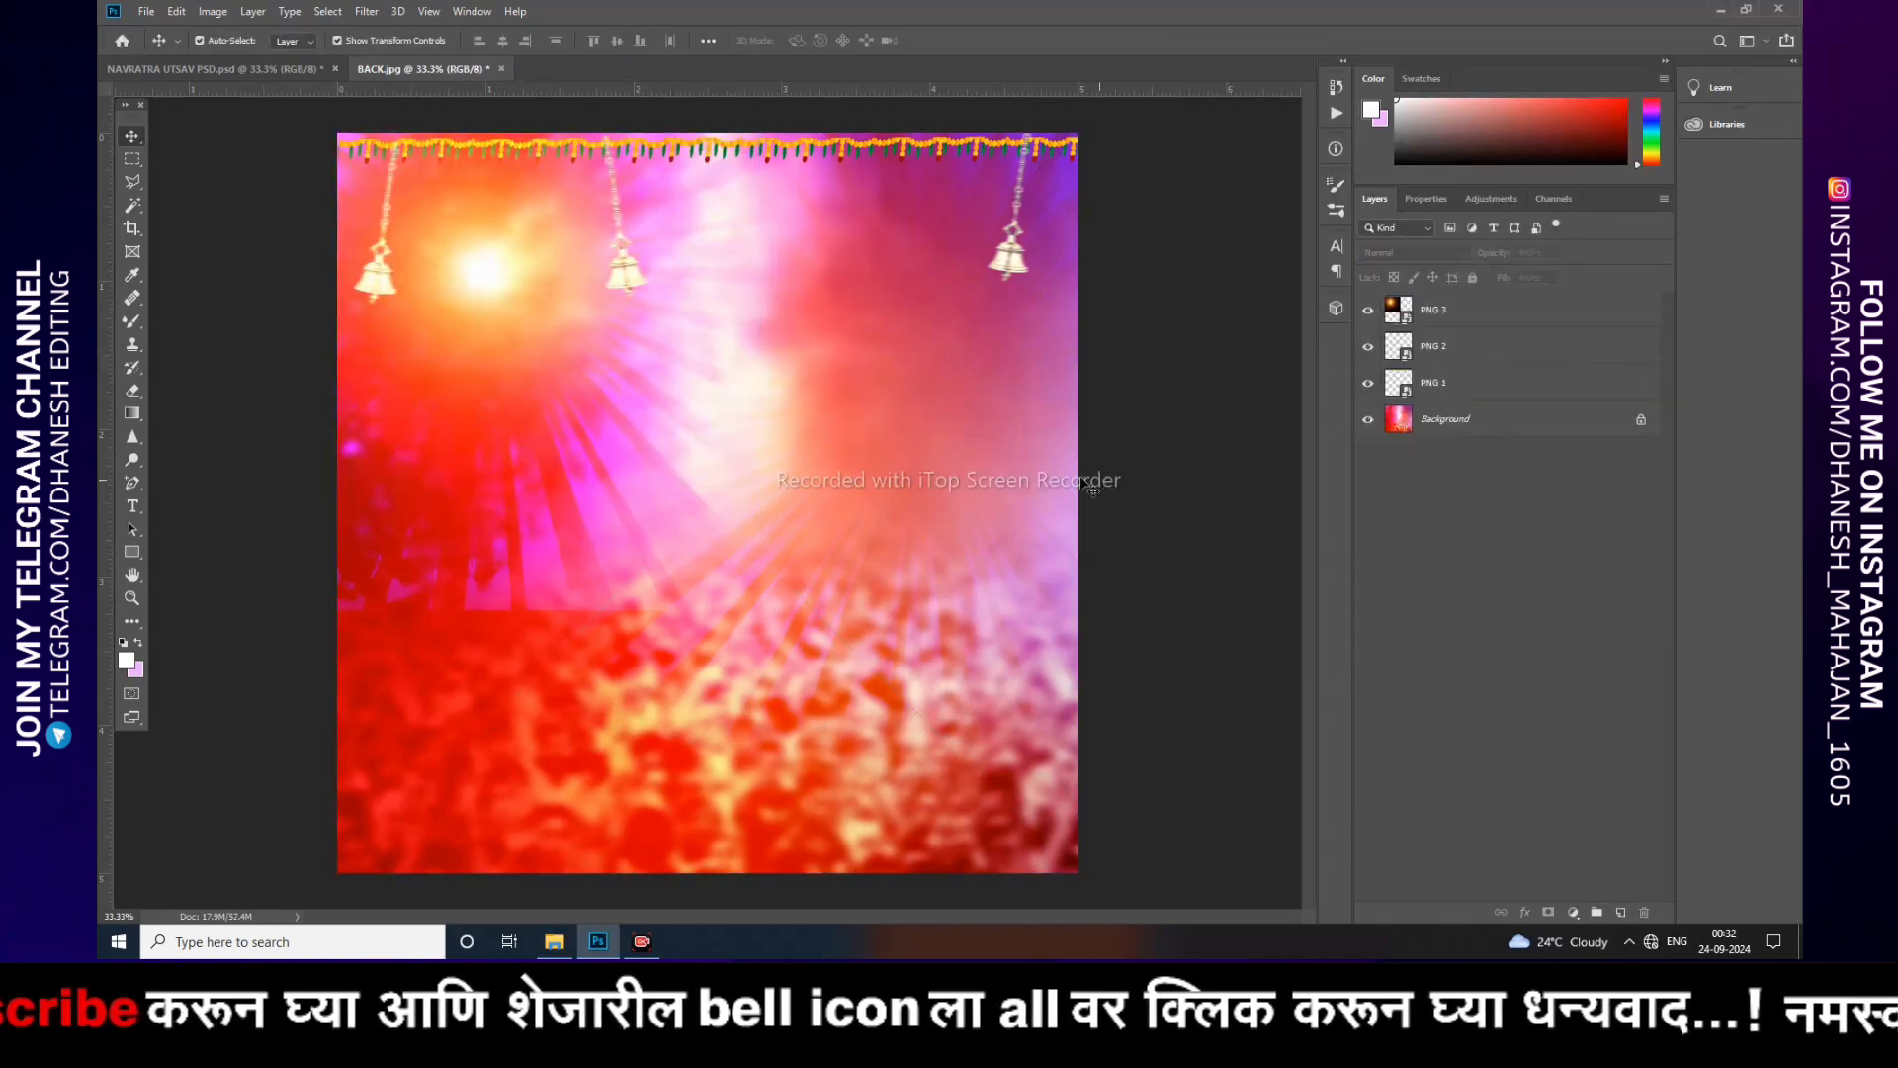
Step: Place PNG 4, the Durga idol, onto the poster and nudge it slightly to the right
left_click(556, 941)
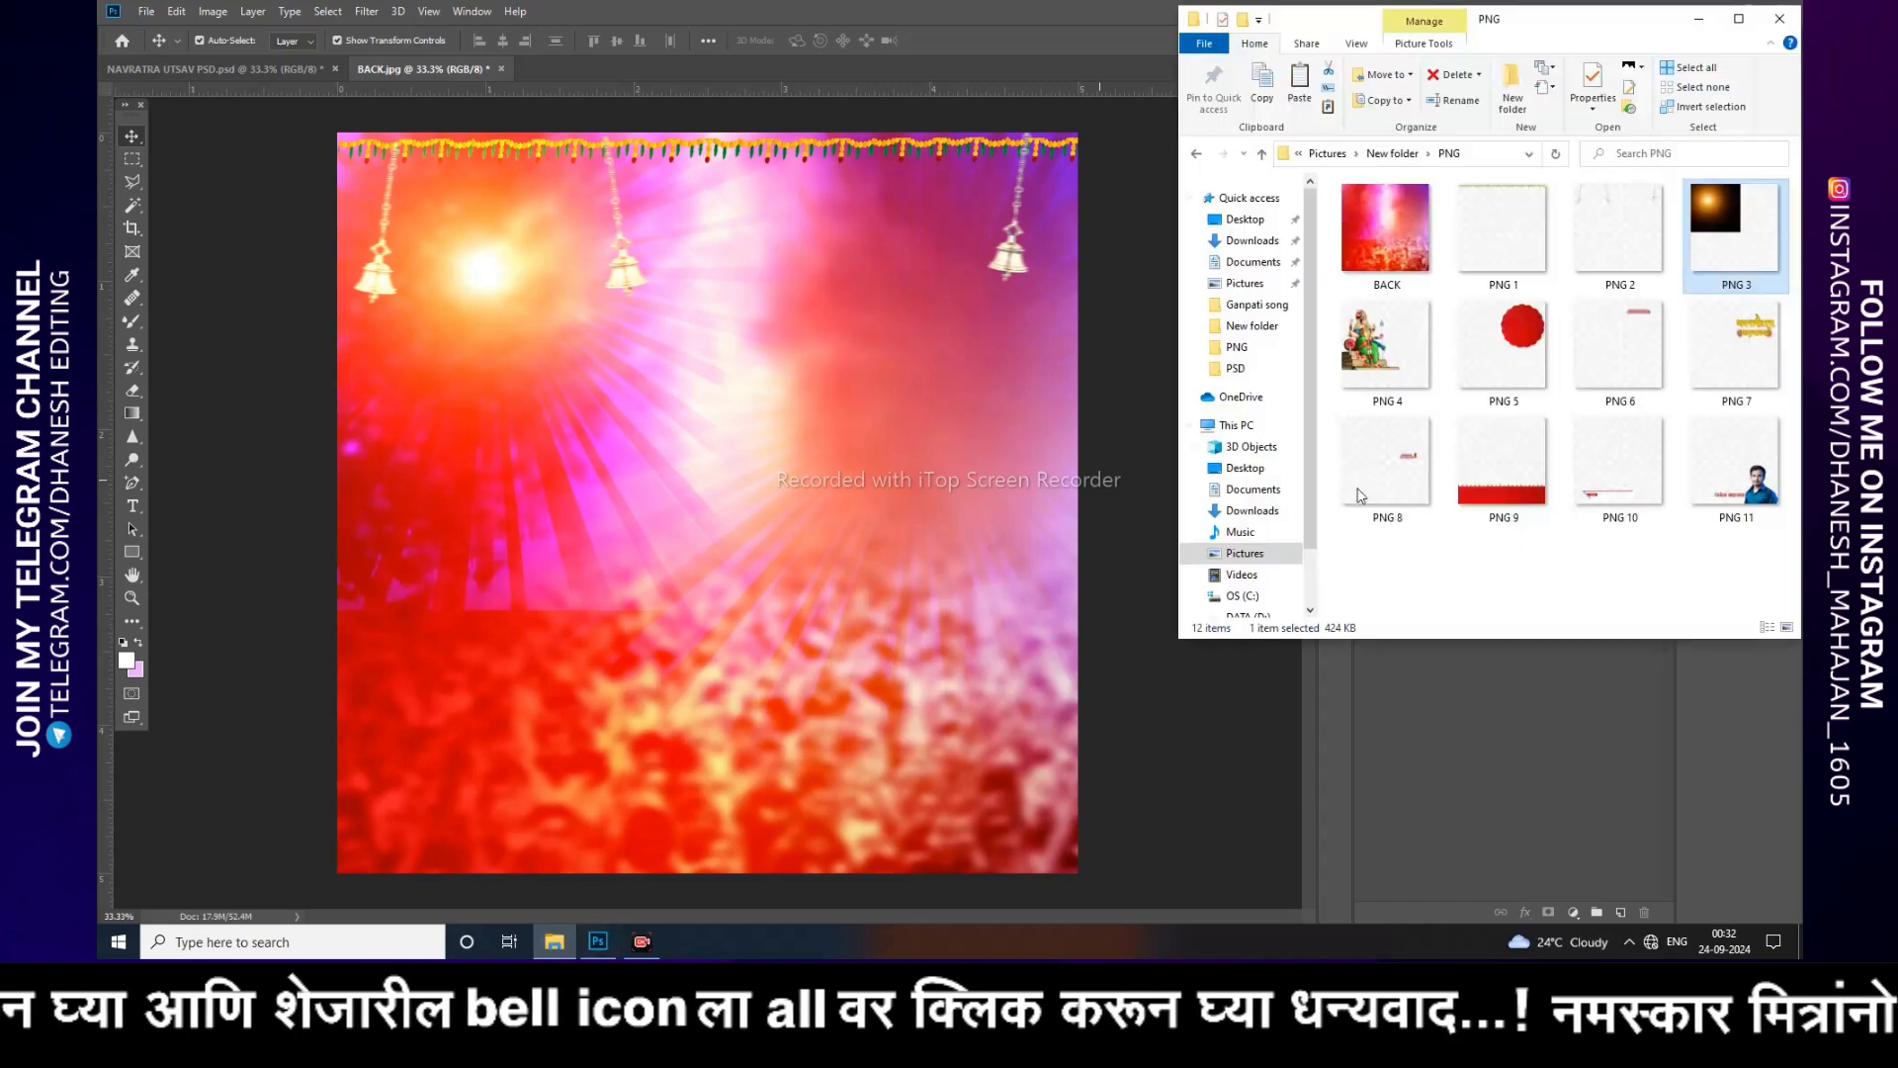
left_click_drag(1376, 348, 783, 494)
key("Return")
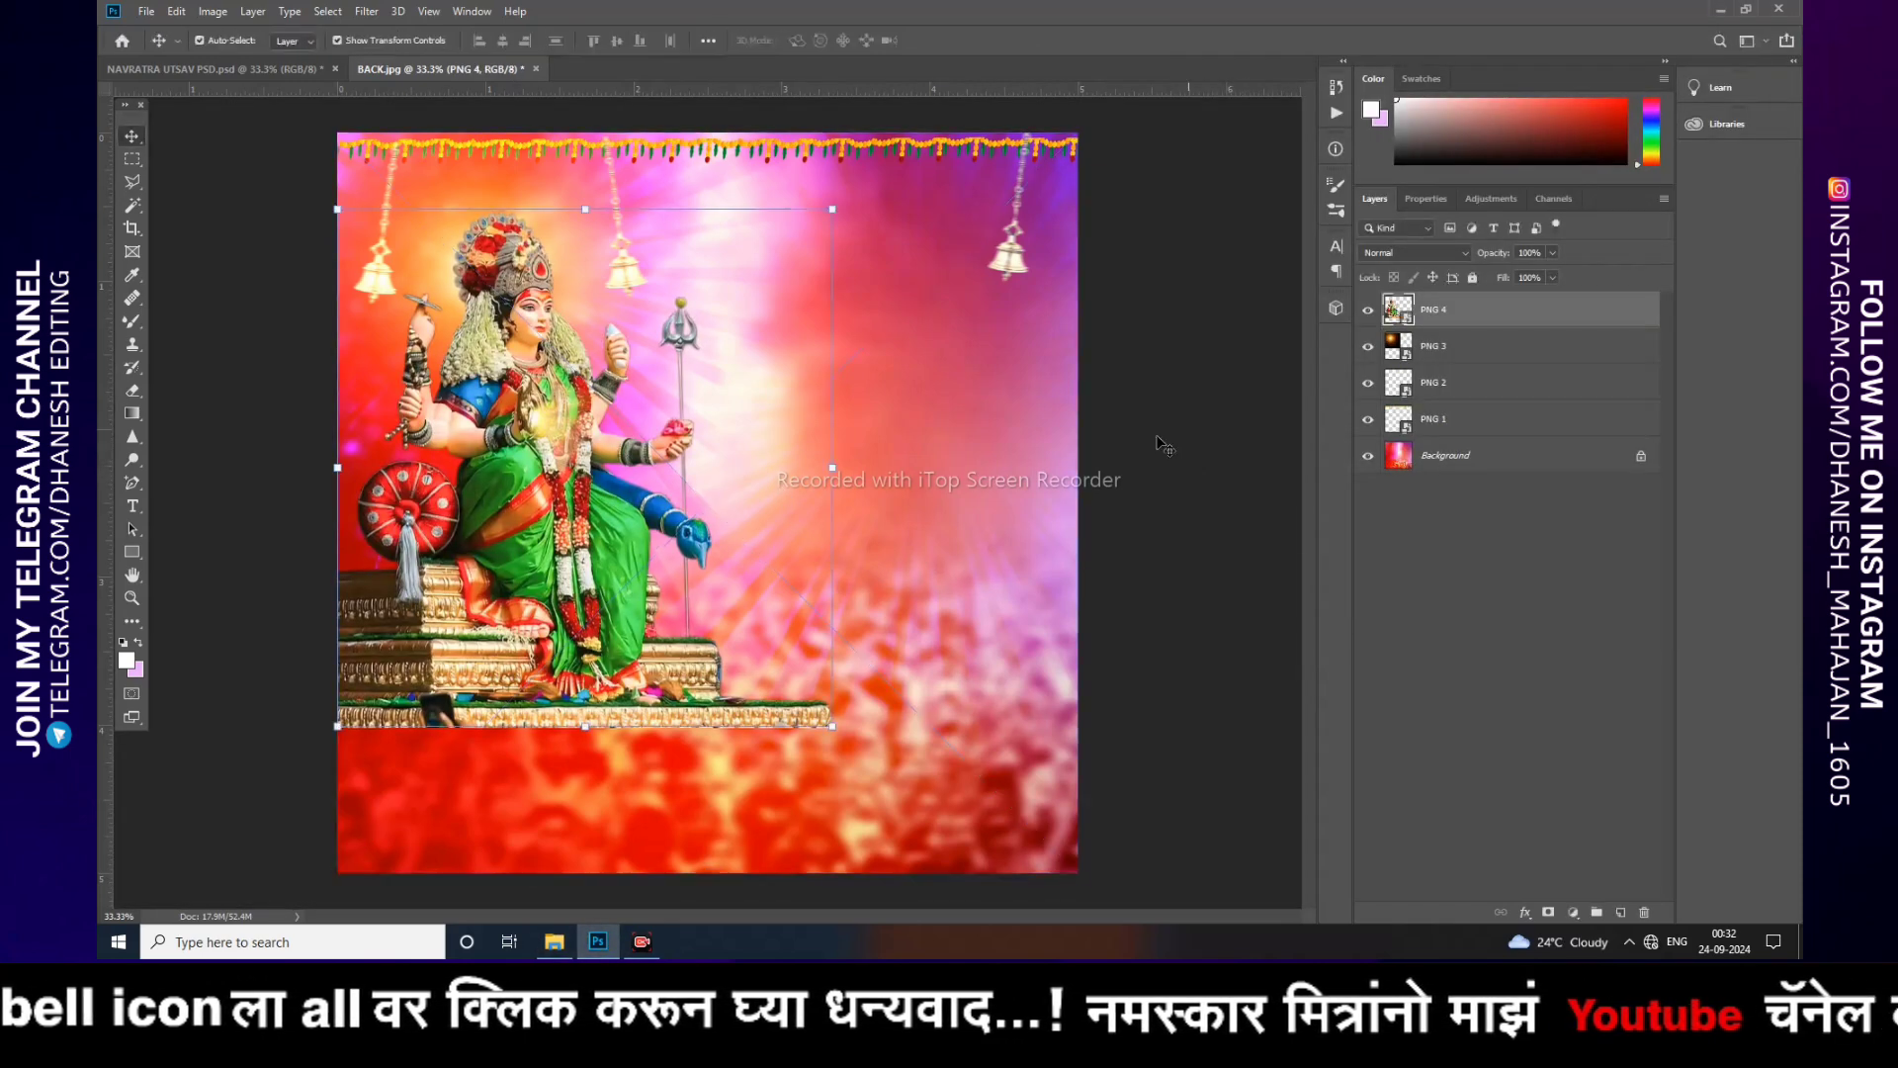
left_click_drag(622, 511, 678, 512)
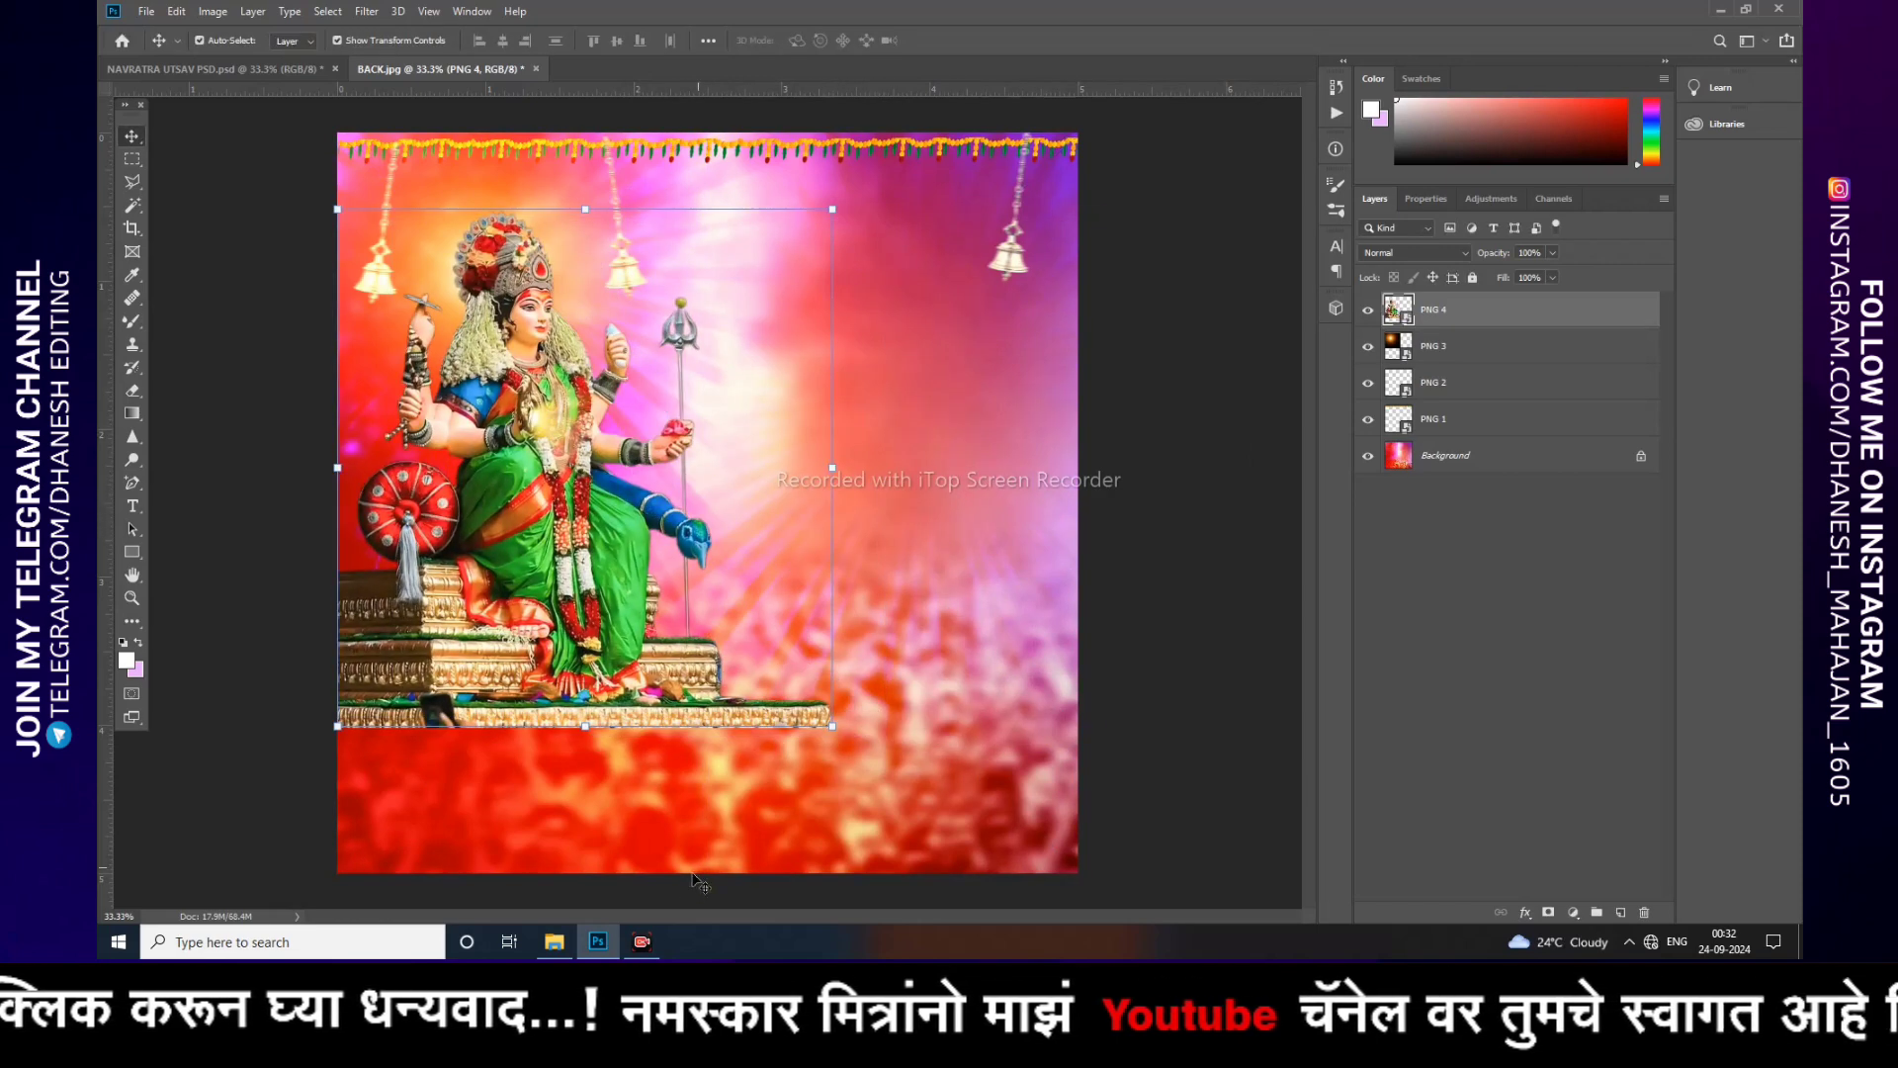
Step: Place PNG 5, the red scalloped frame, onto the right side of the poster
left_click(554, 941)
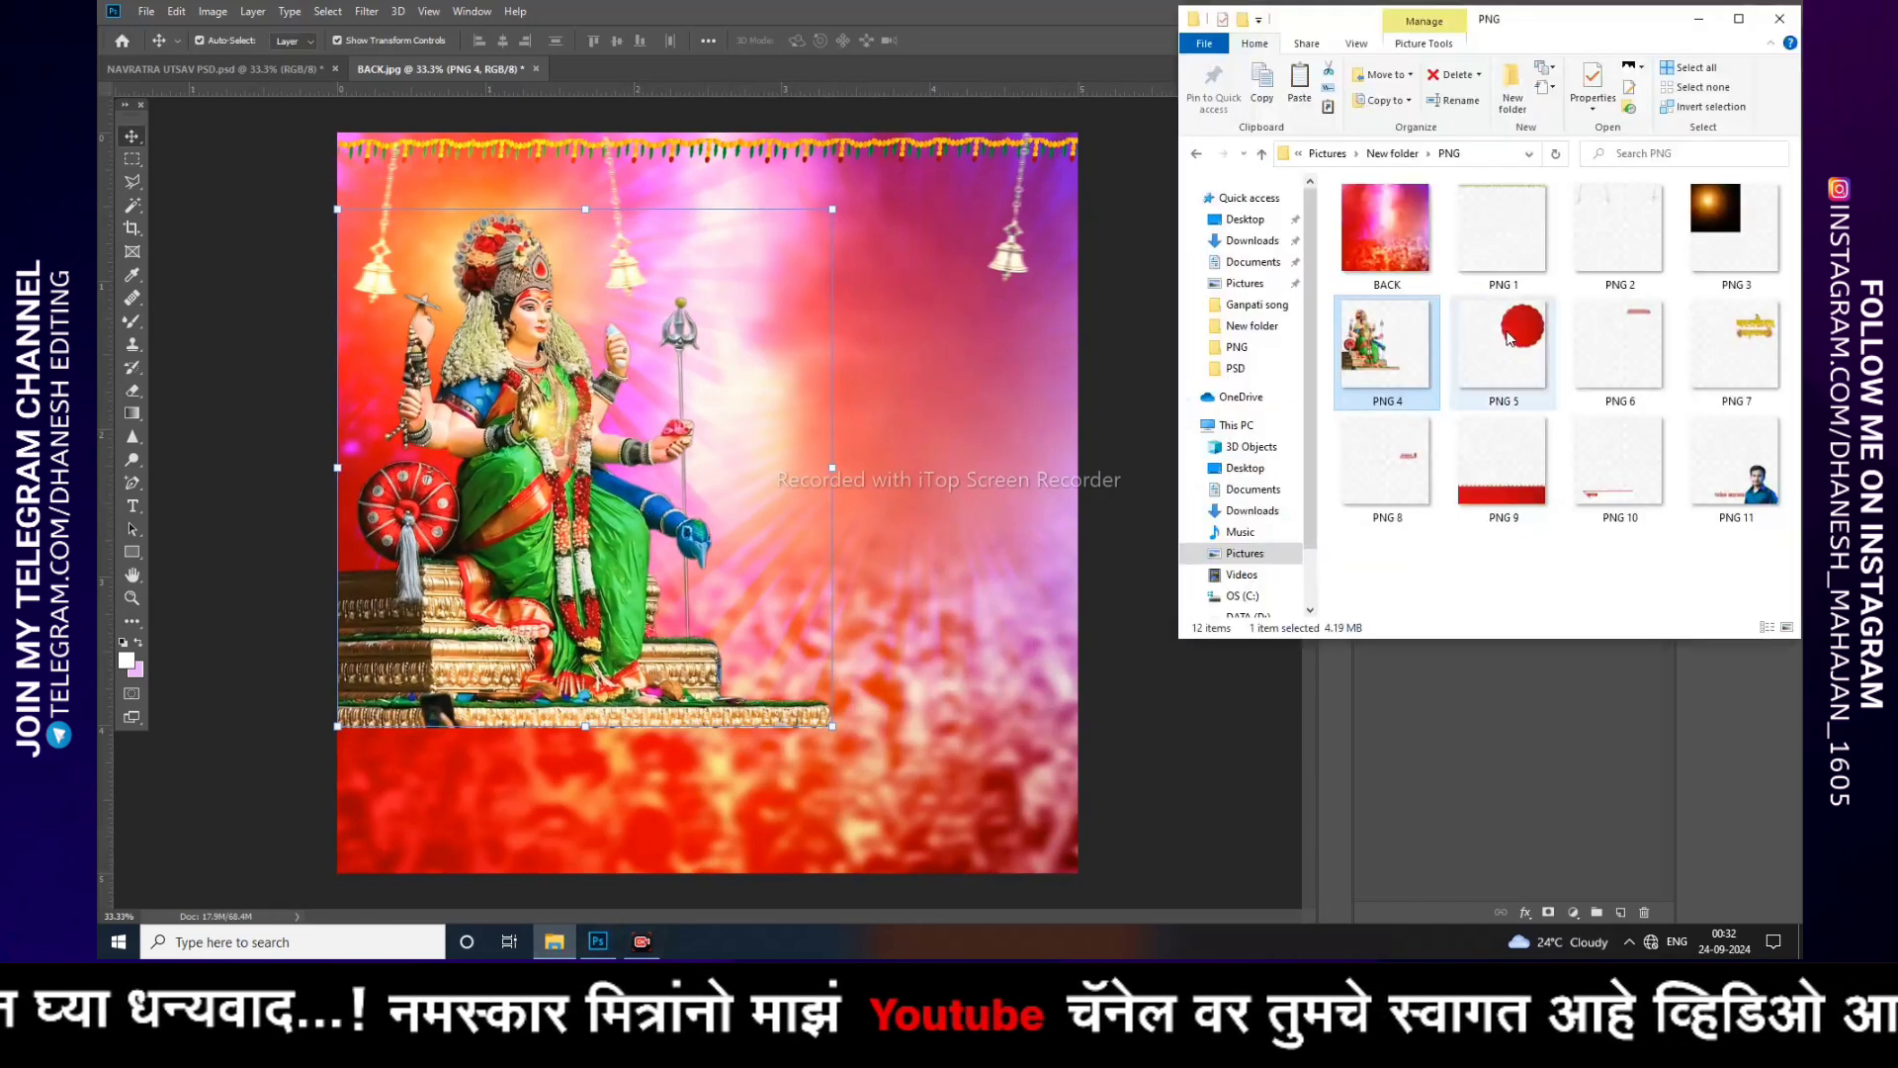
left_click_drag(1508, 336, 745, 549)
left_click_drag(702, 427, 713, 431)
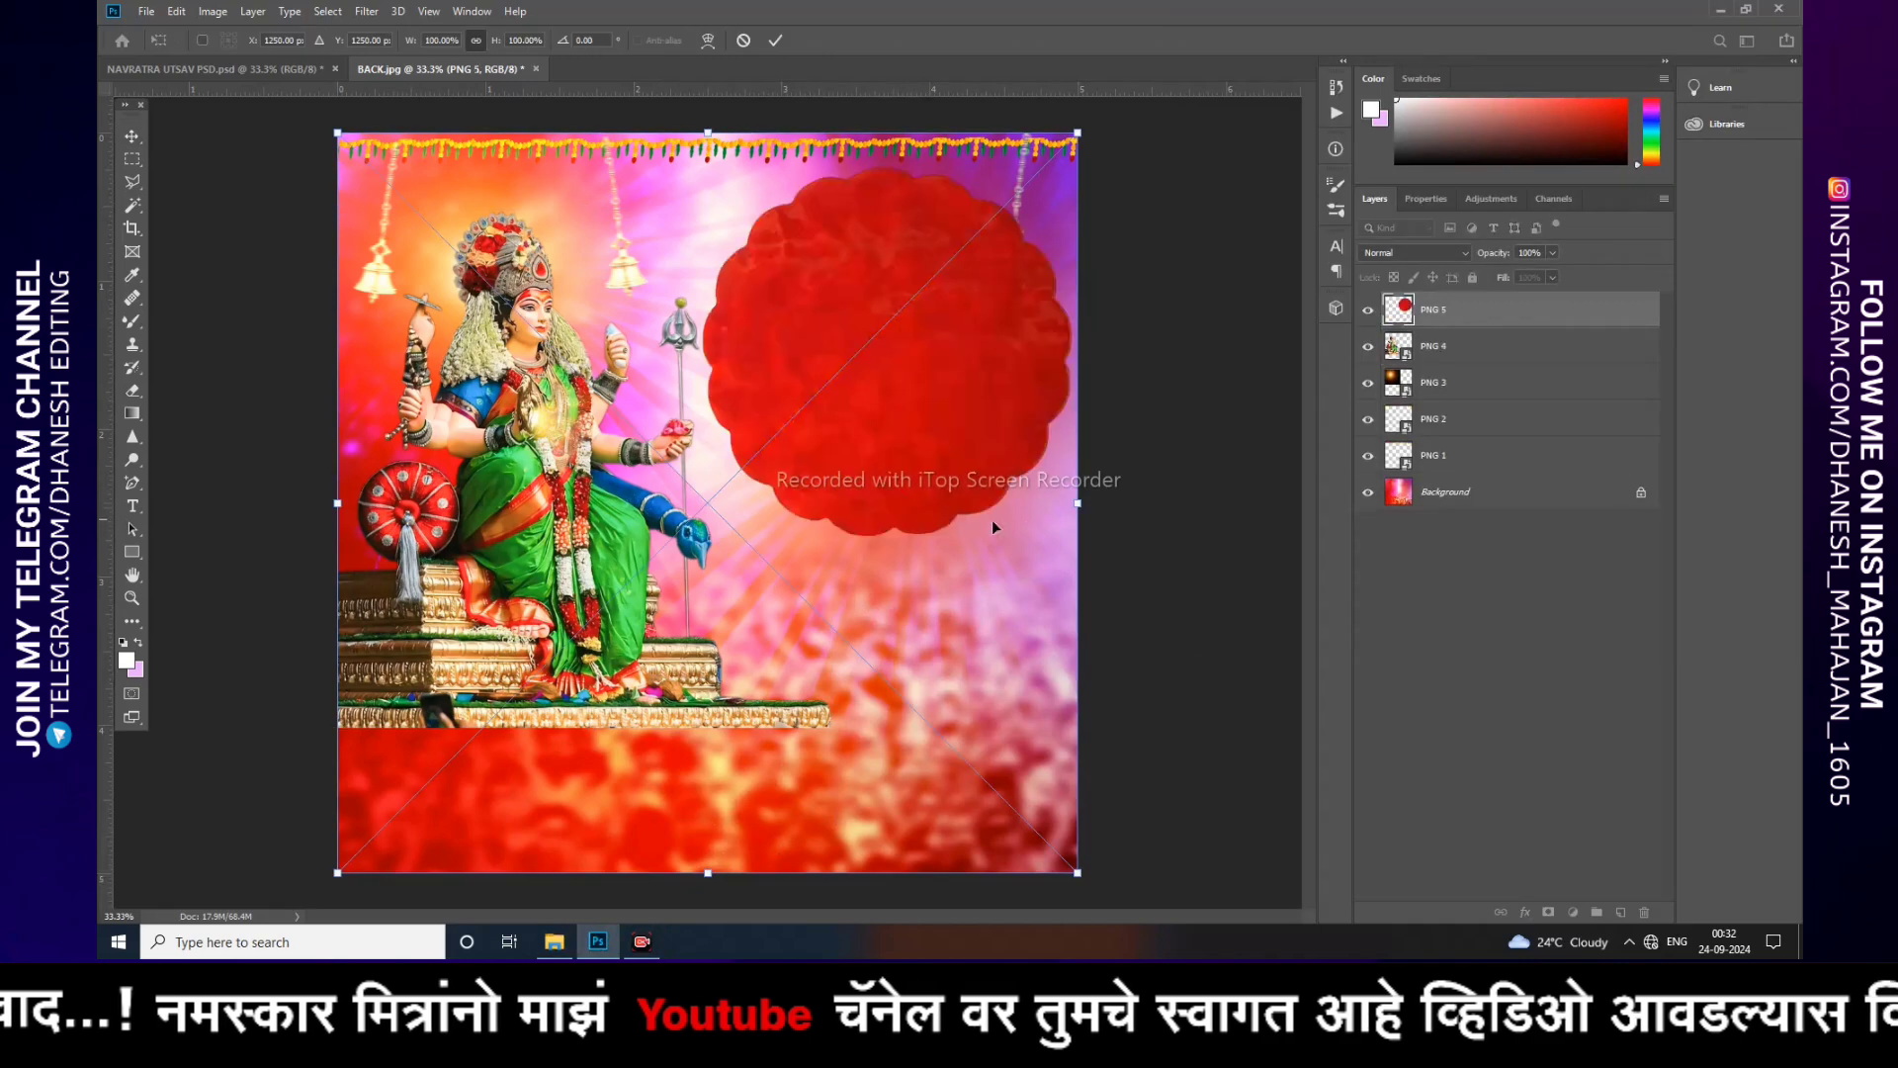
key("Return")
mouse_move(866, 426)
left_mouse_down()
mouse_move(799, 497)
mouse_move(860, 429)
left_mouse_up()
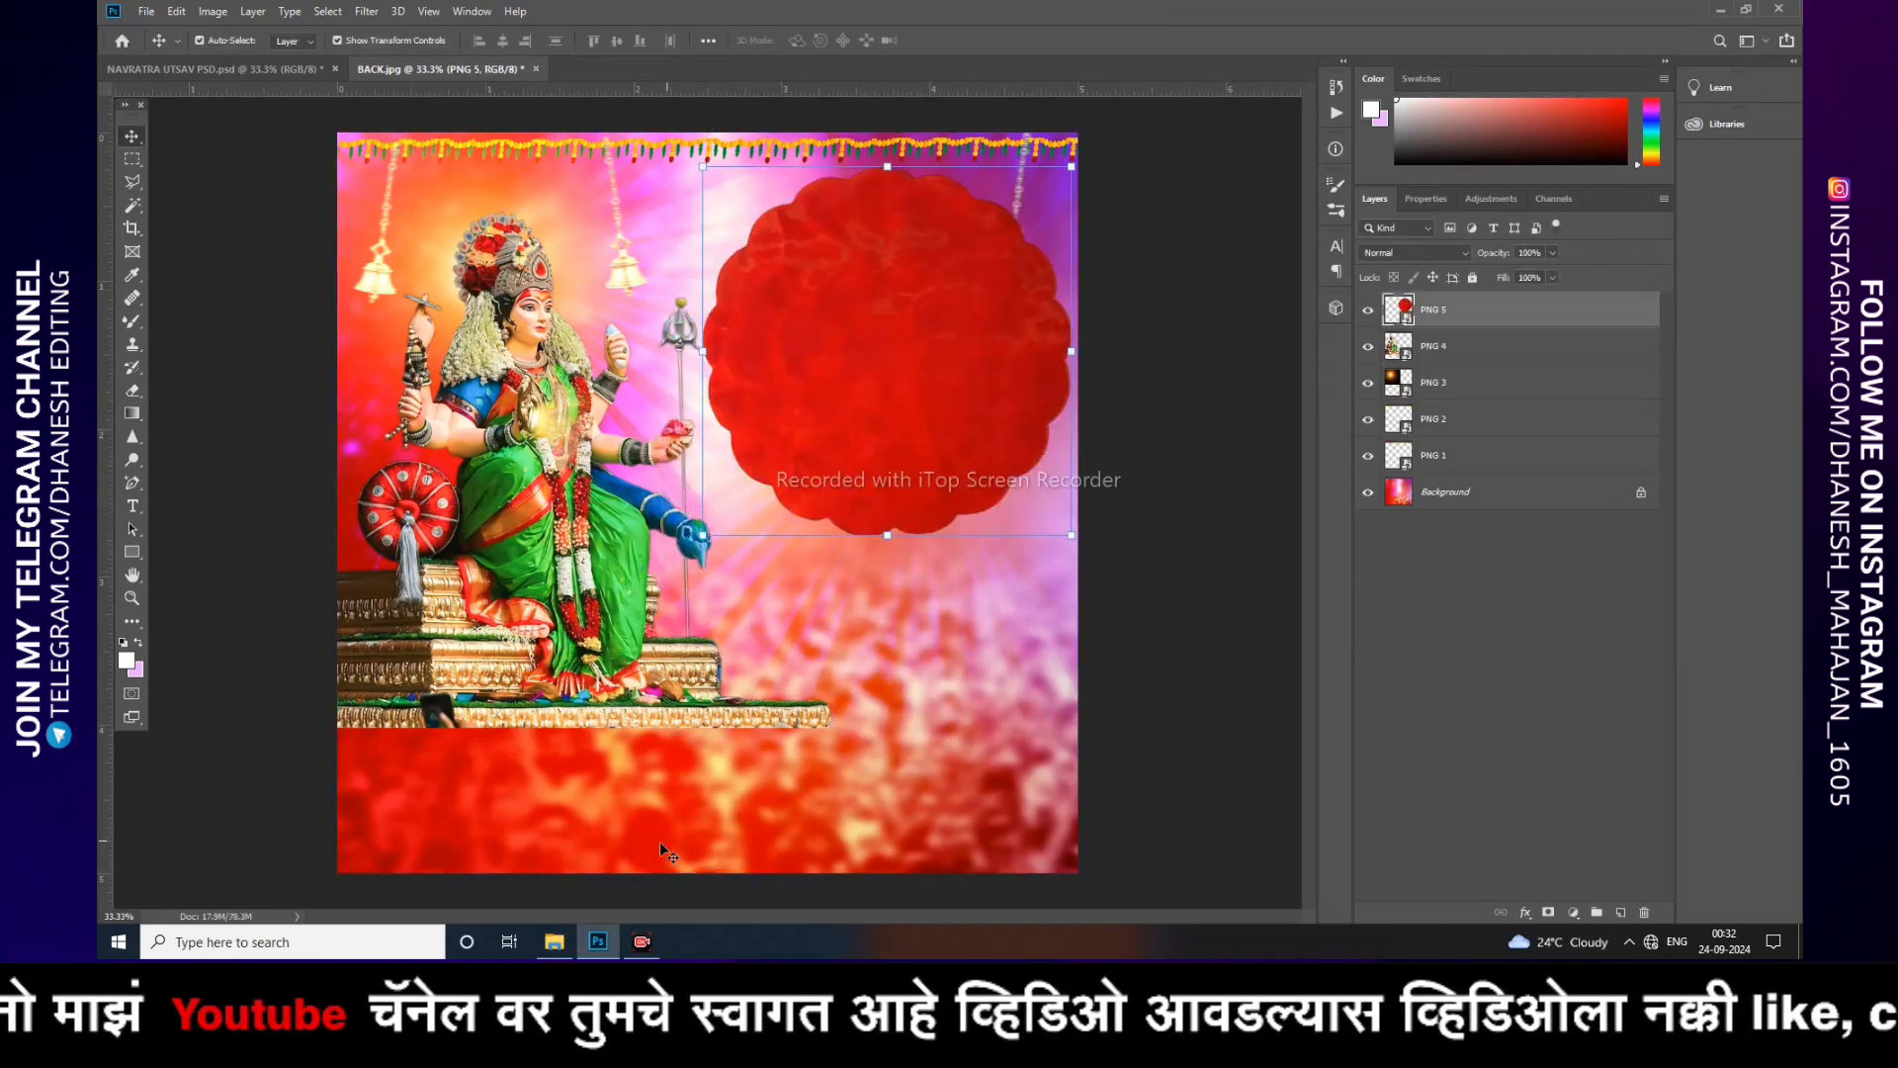
Step: Place PNG 6, the shloka text, at the top of the red frame, undoing an accidental move
left_click(556, 942)
left_click_drag(1612, 346, 863, 431)
key("Return")
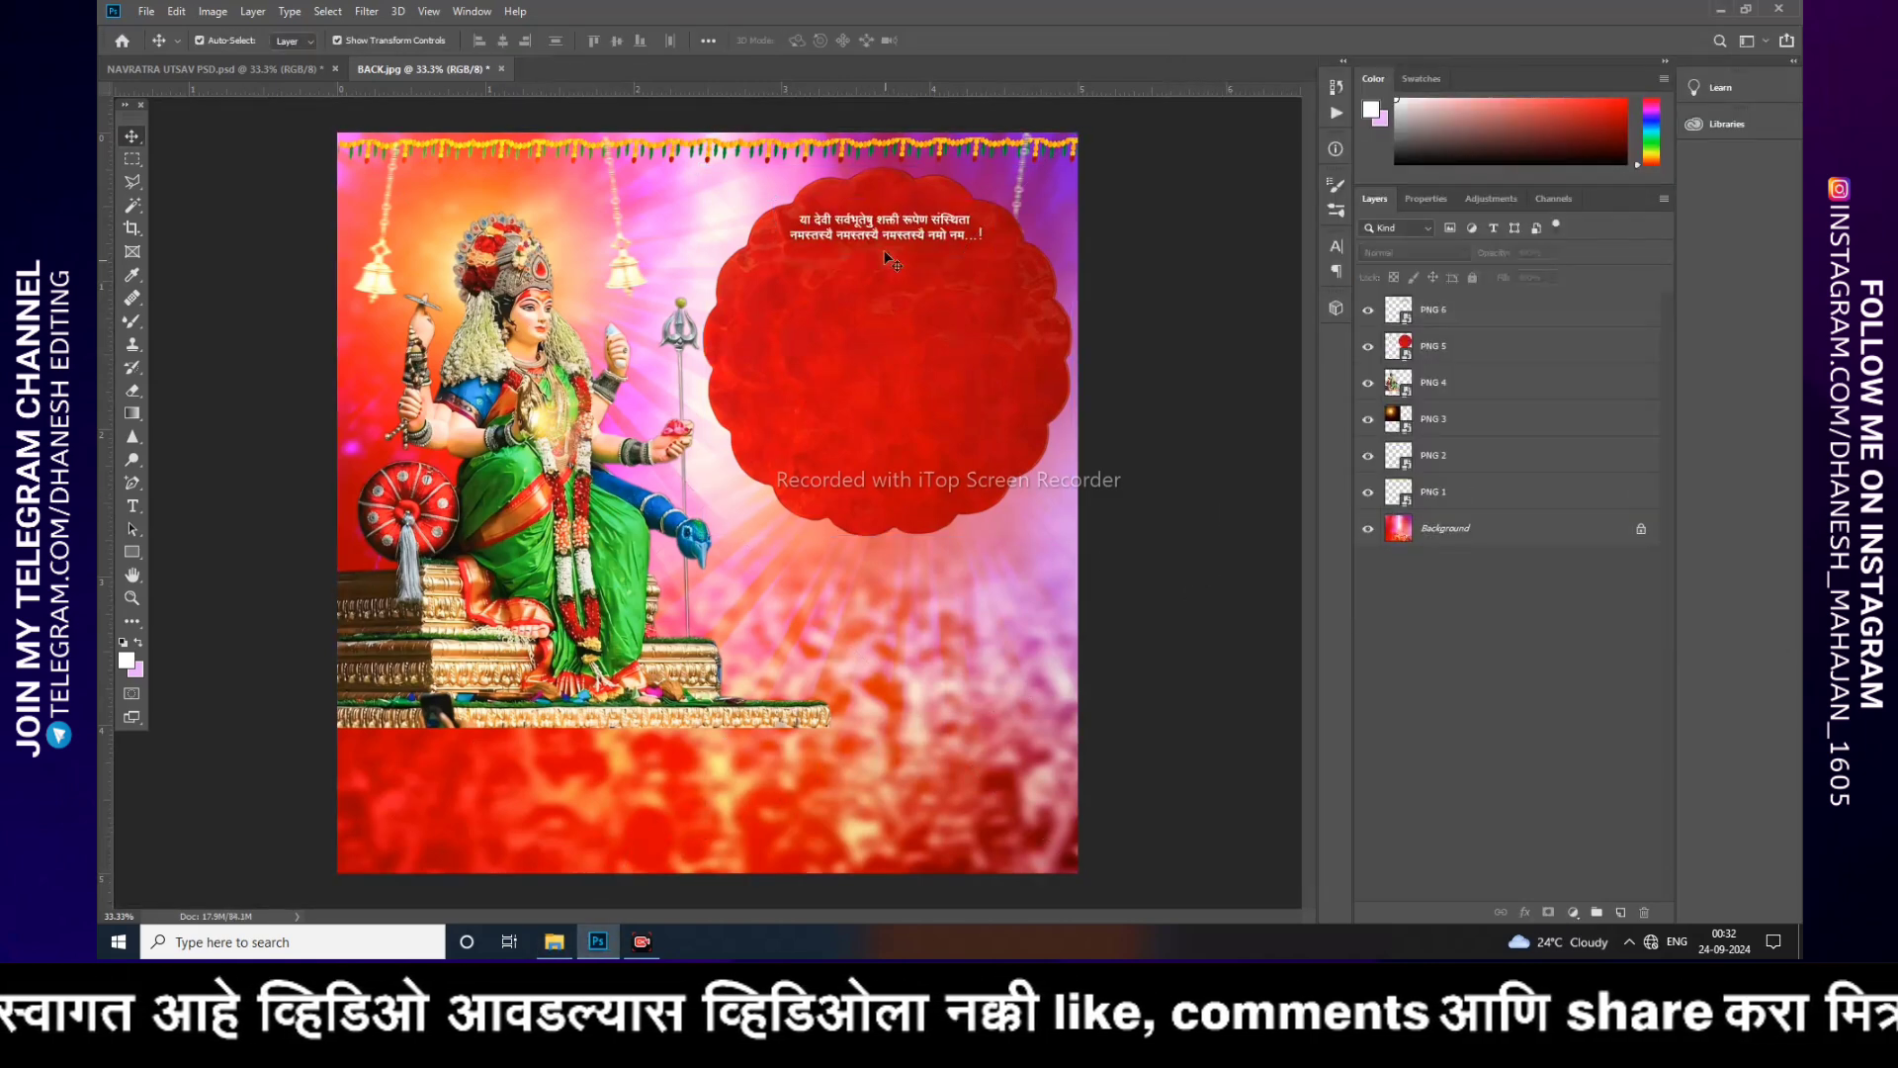
left_click_drag(851, 245, 877, 276)
key("ctrl+z")
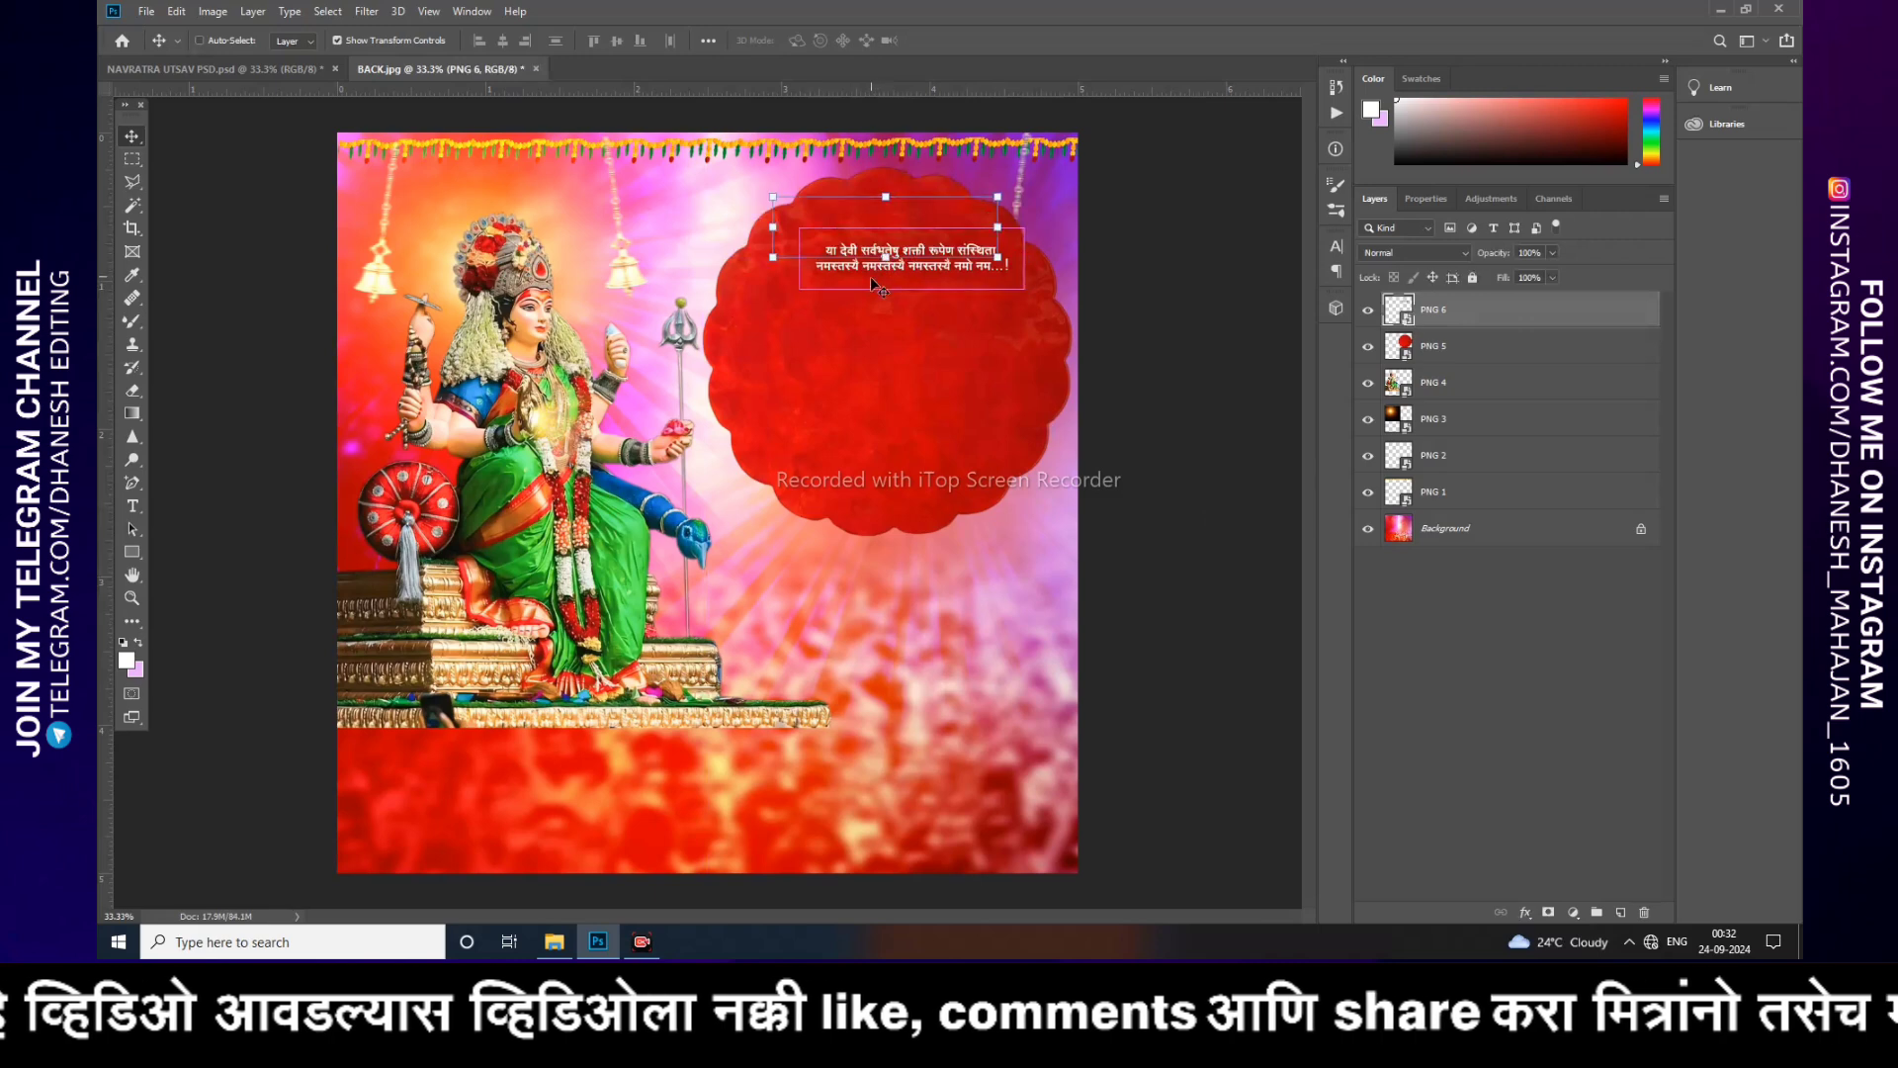
Step: Place PNG 7, the Navratrotsav Ghatasthapana title, onto the red frame
left_click(554, 940)
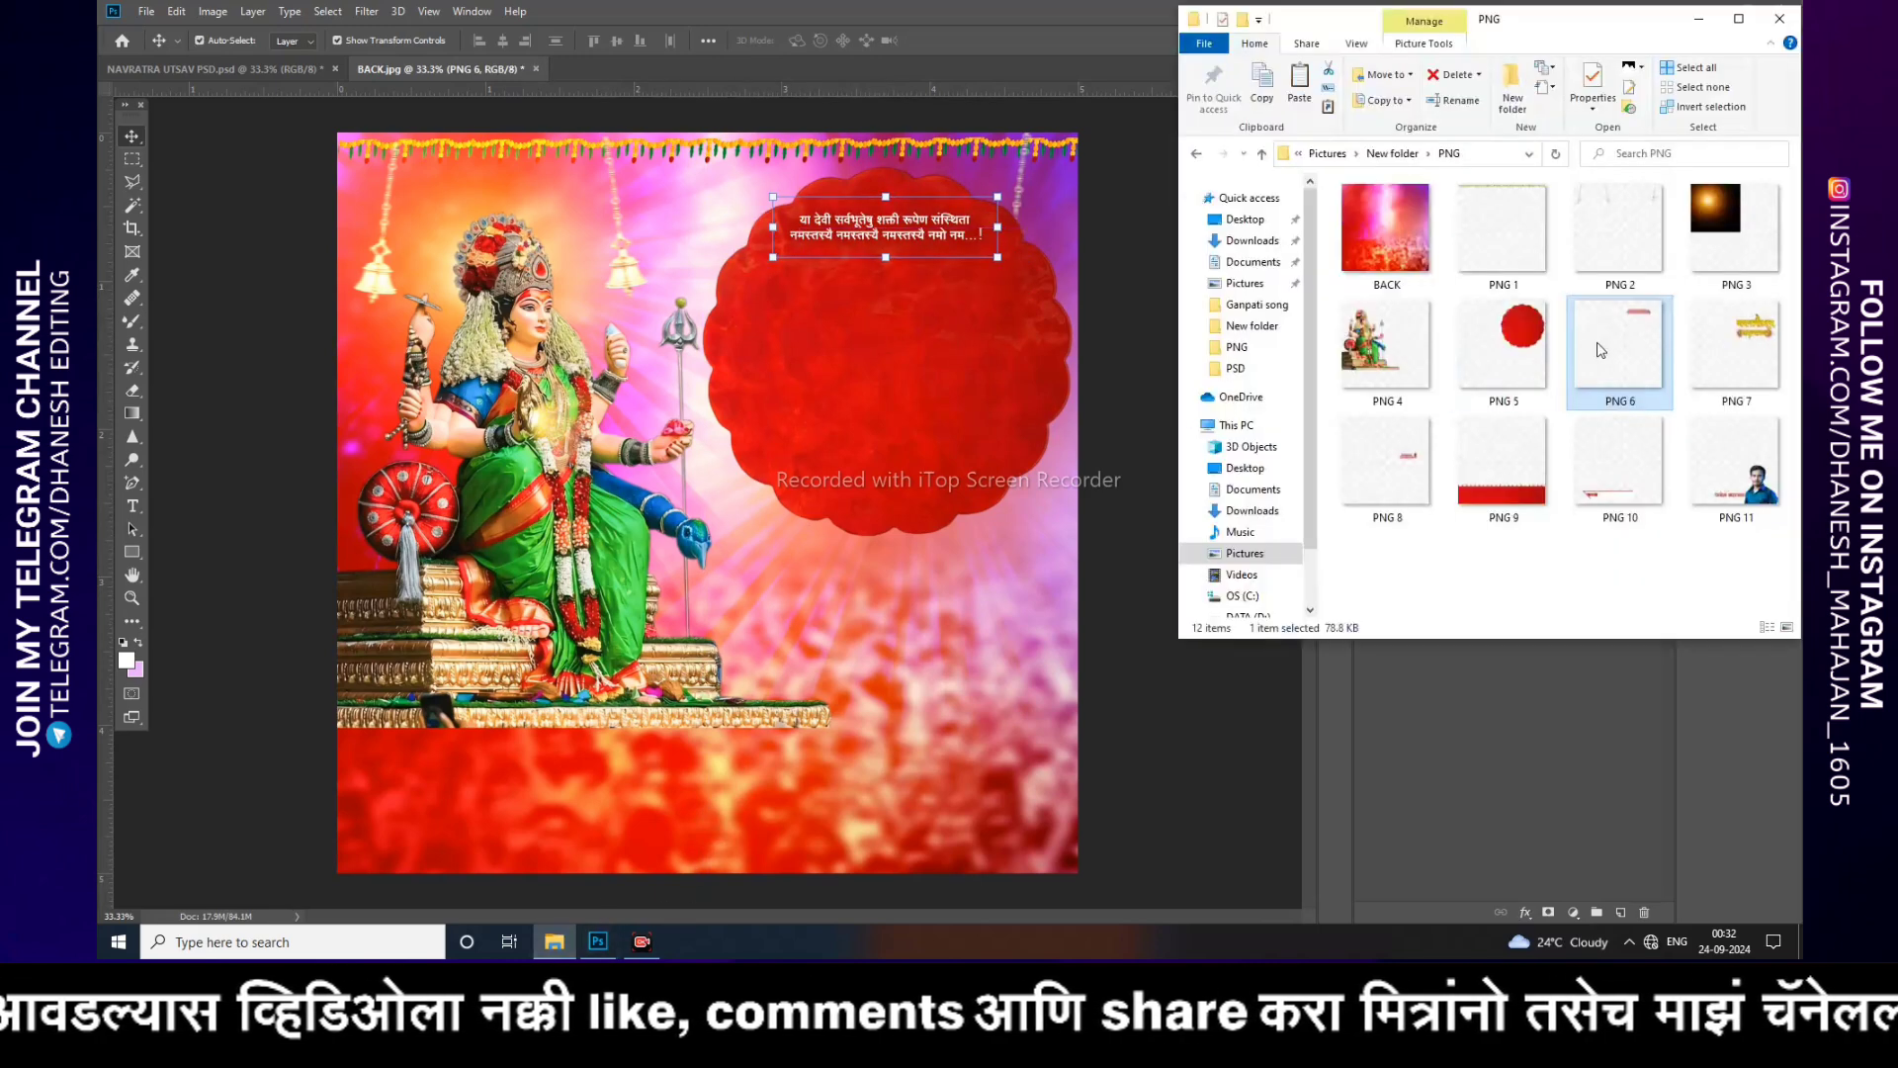
left_click_drag(1735, 346, 593, 413)
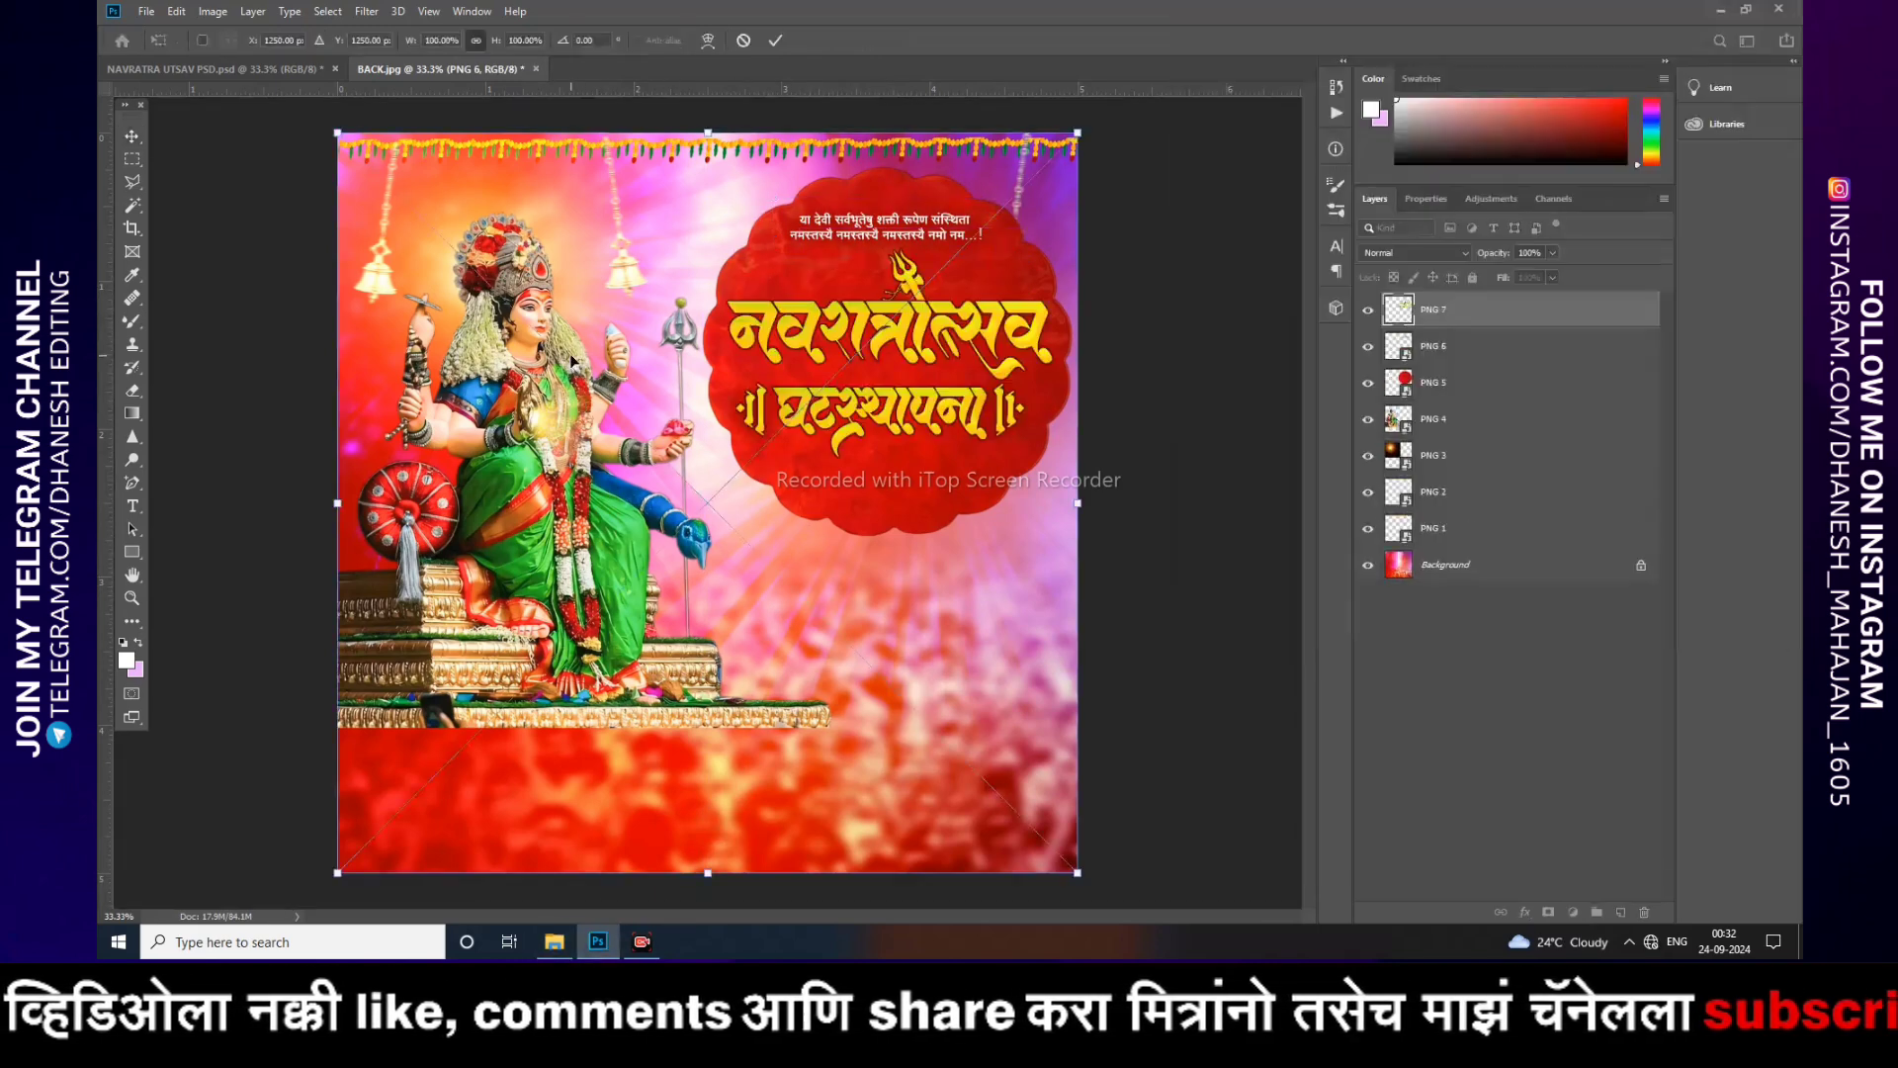
left_click_drag(1114, 420, 1160, 419)
key("Return")
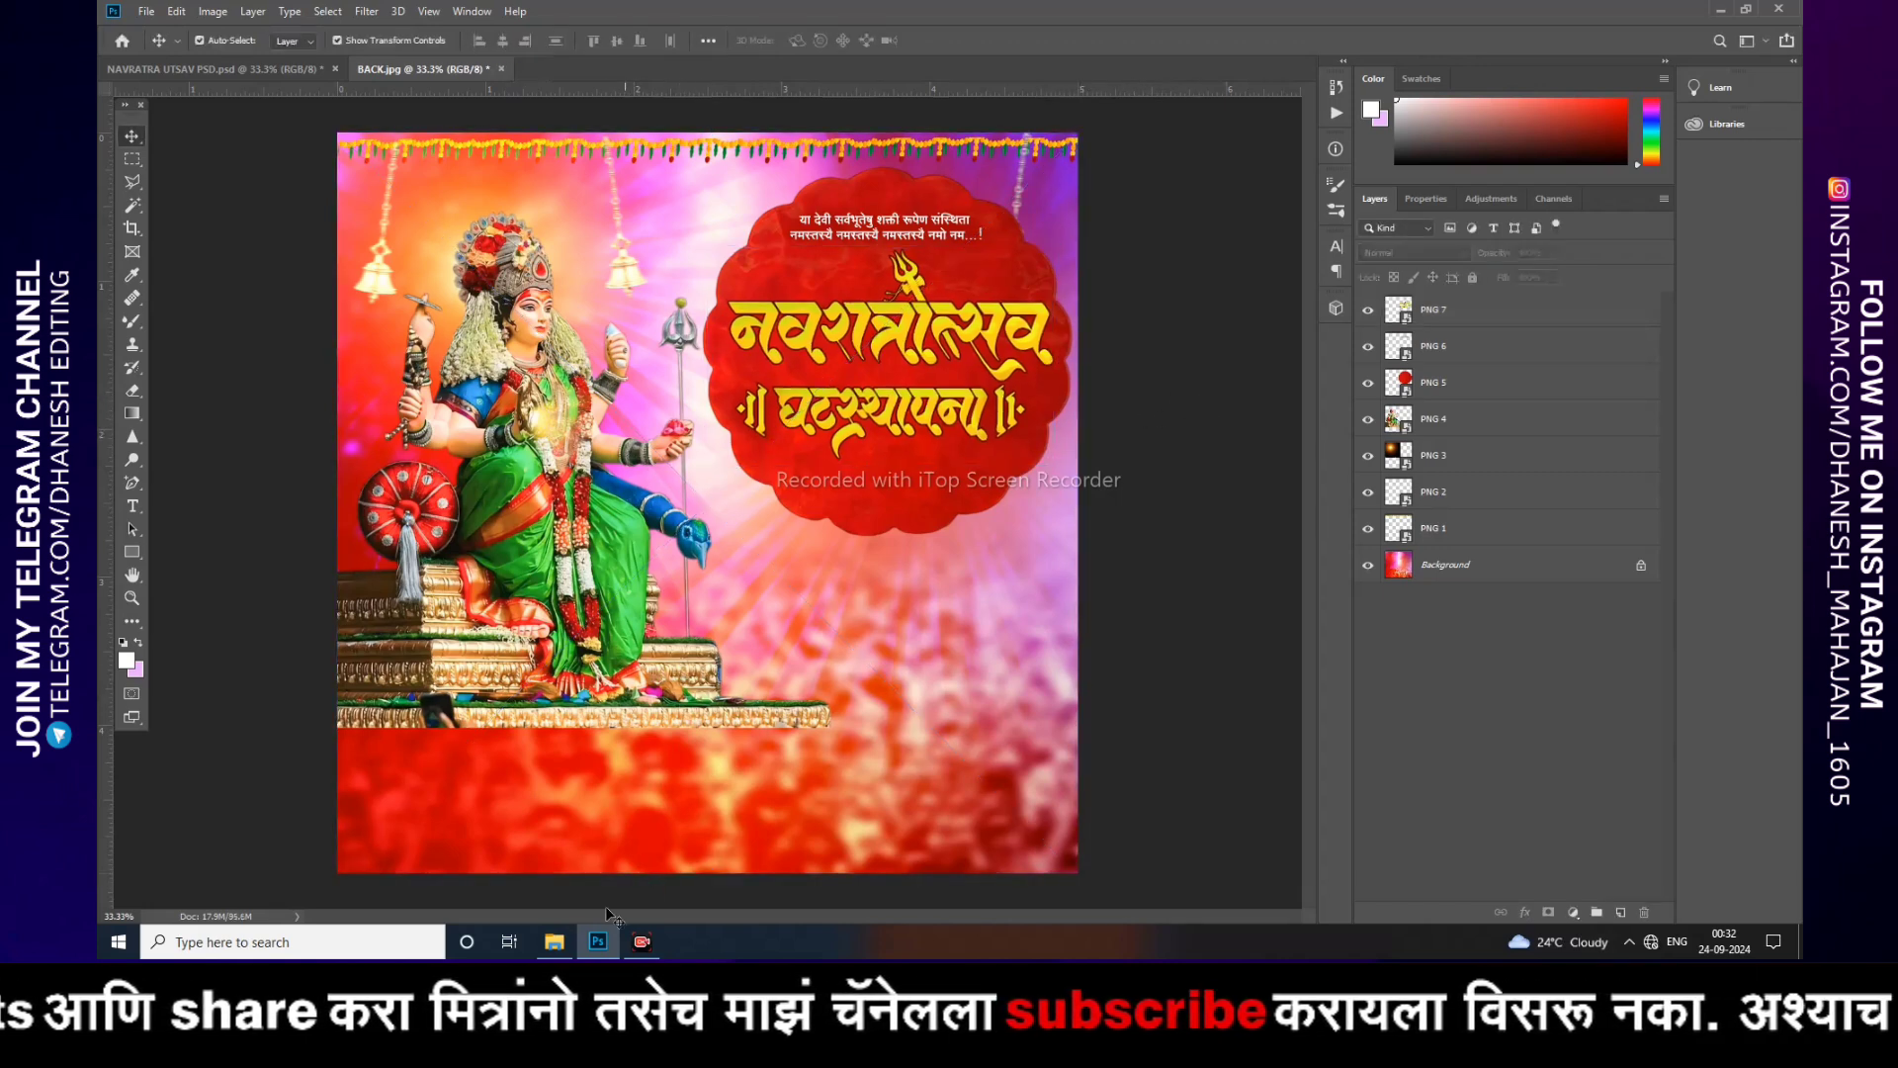
Step: Place PNG 8, the greeting line with the kalash, below the title
left_click(553, 941)
left_click_drag(1369, 487, 710, 547)
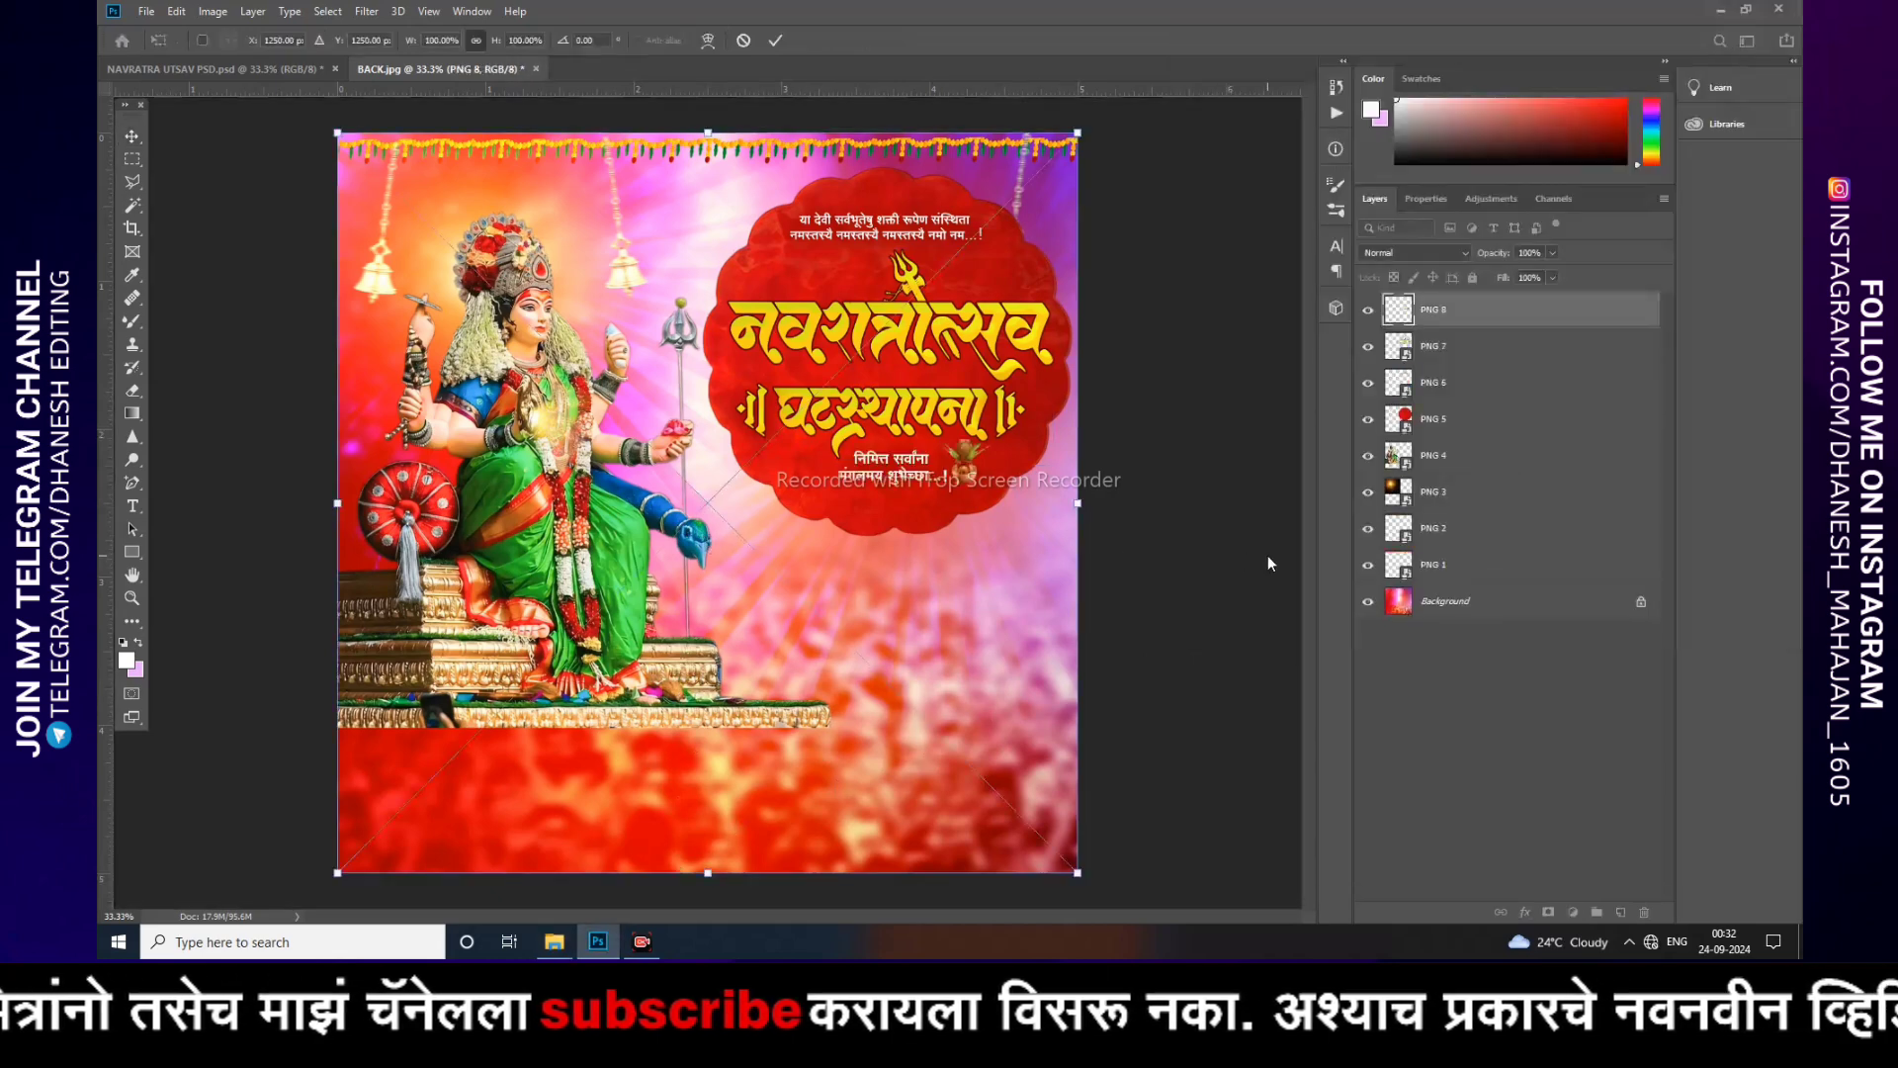
key("Return")
left_click(1194, 542)
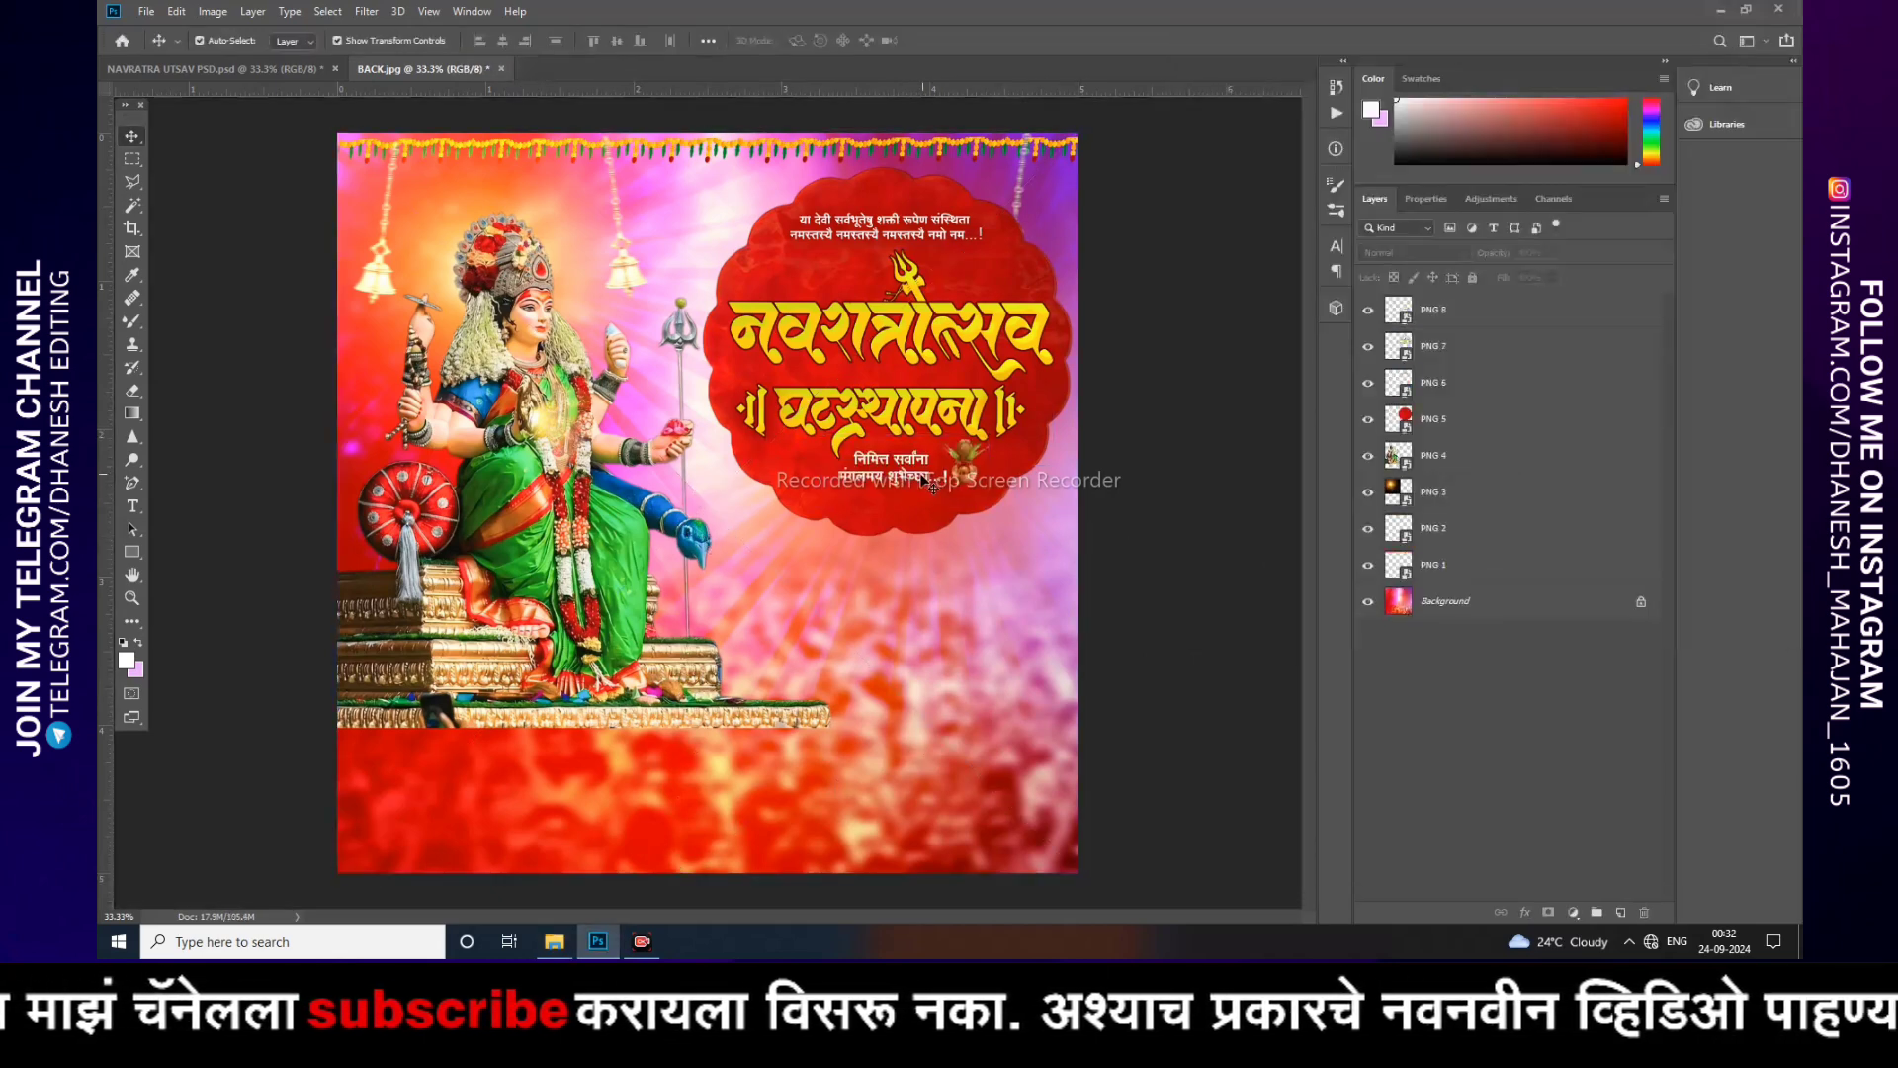
Step: Place PNG 9, the red decorative band, along the bottom of the poster
left_click(568, 933)
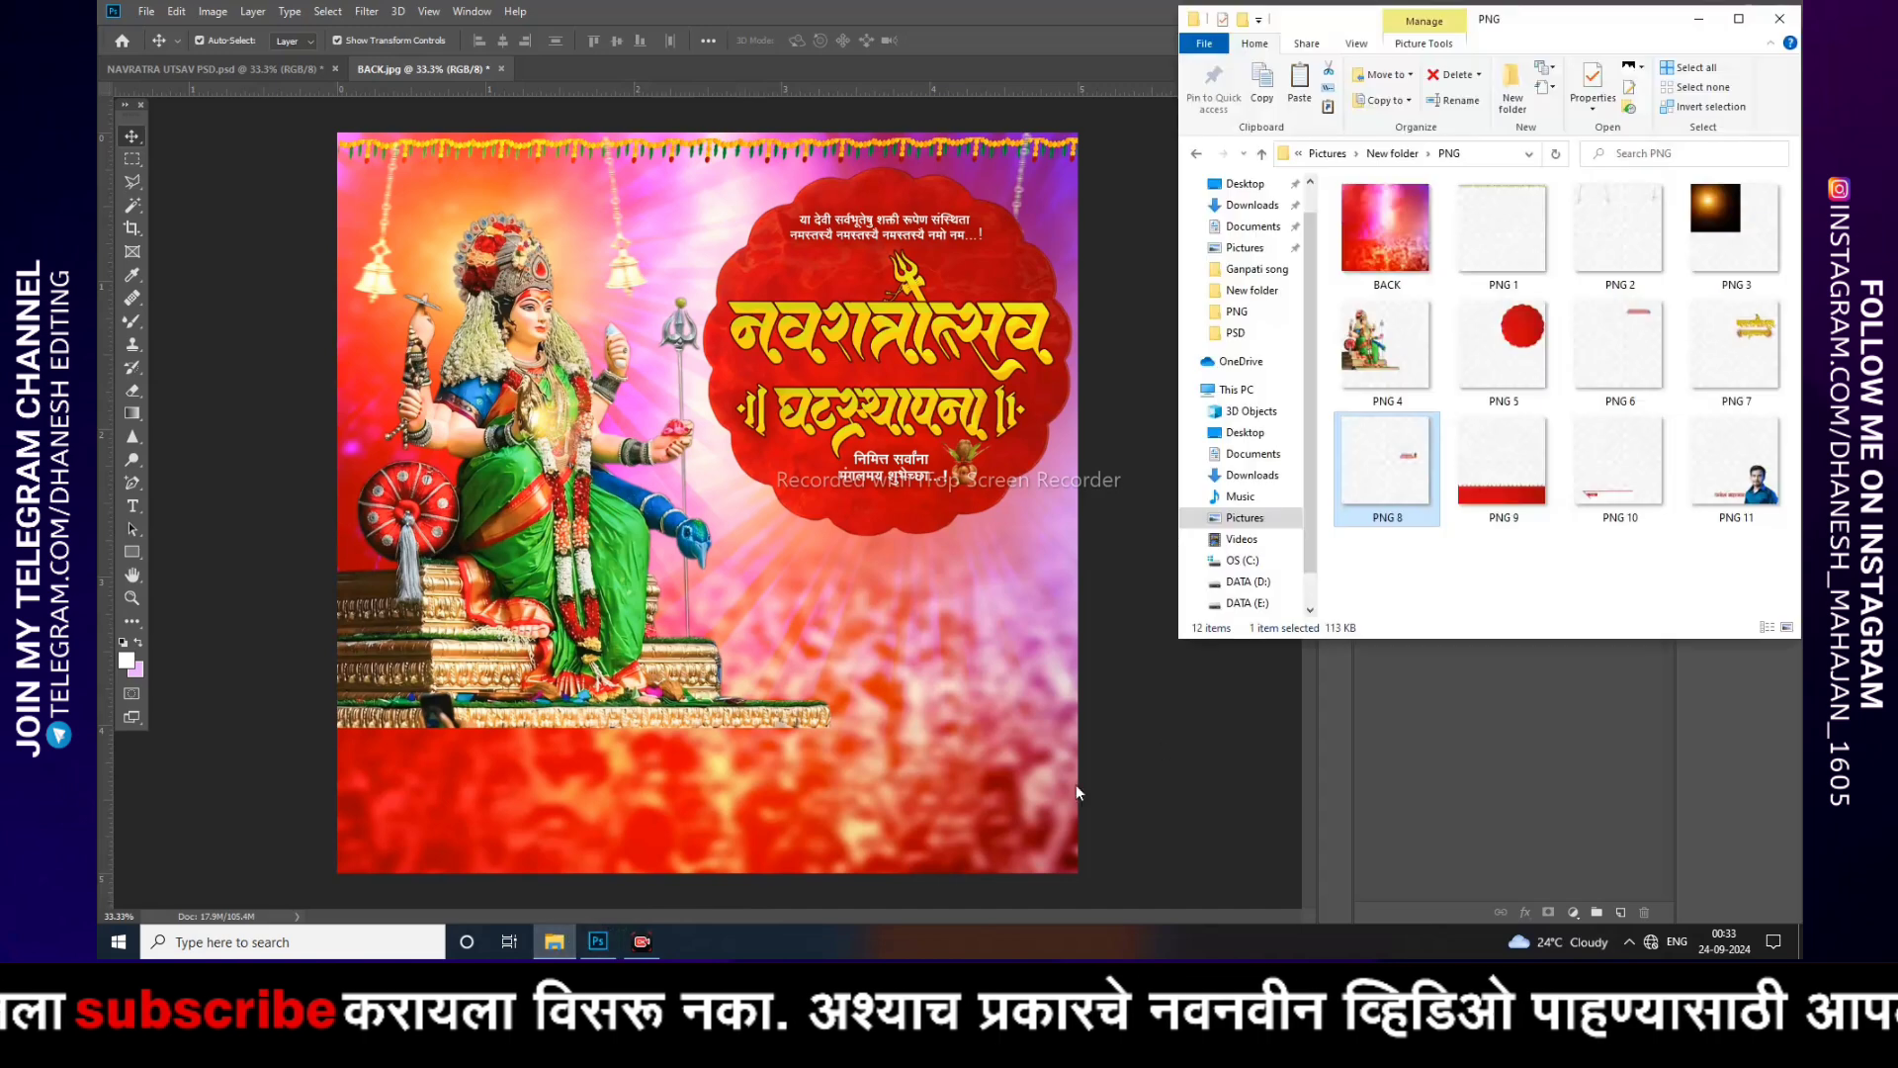
left_click_drag(1501, 465, 732, 578)
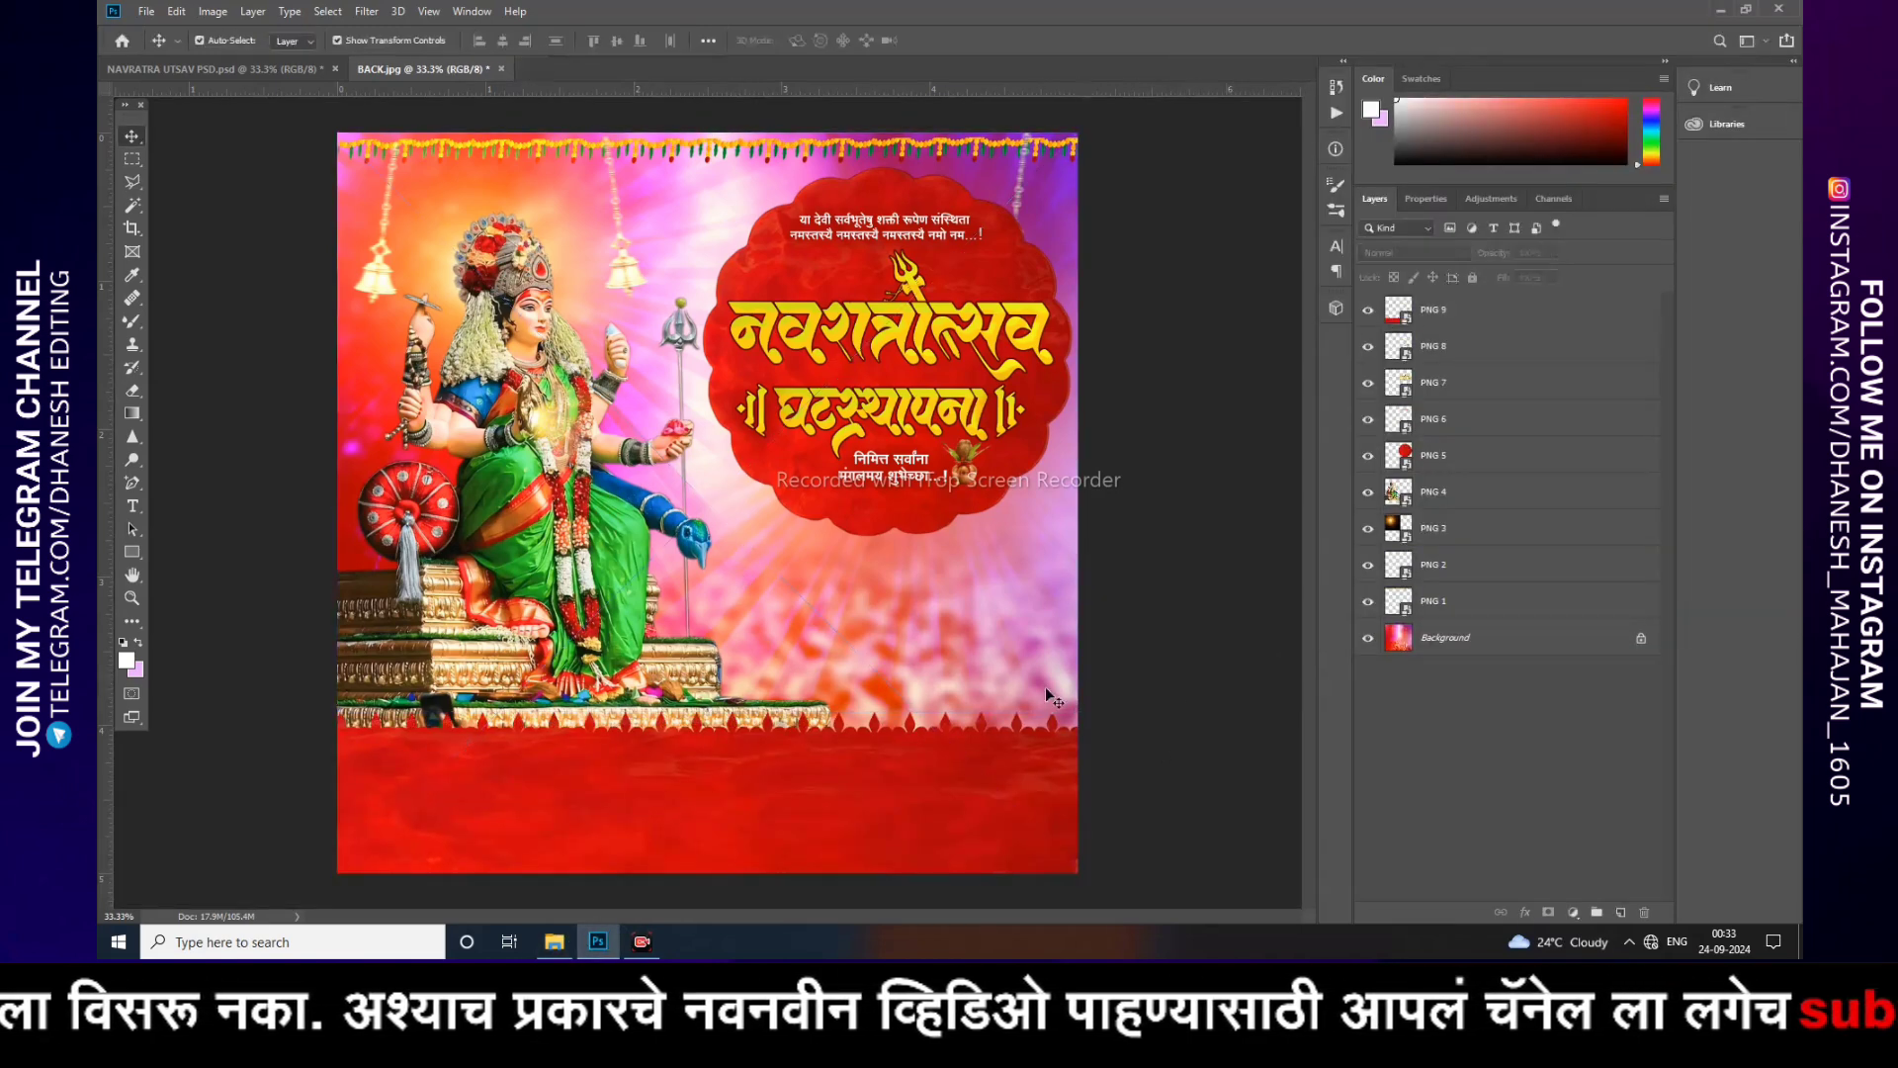
mouse_move(975, 769)
left_mouse_down()
mouse_move(1006, 660)
mouse_move(967, 773)
left_mouse_up()
Step: Place PNG 10, the name banner, at the bottom left of the poster
left_click(554, 942)
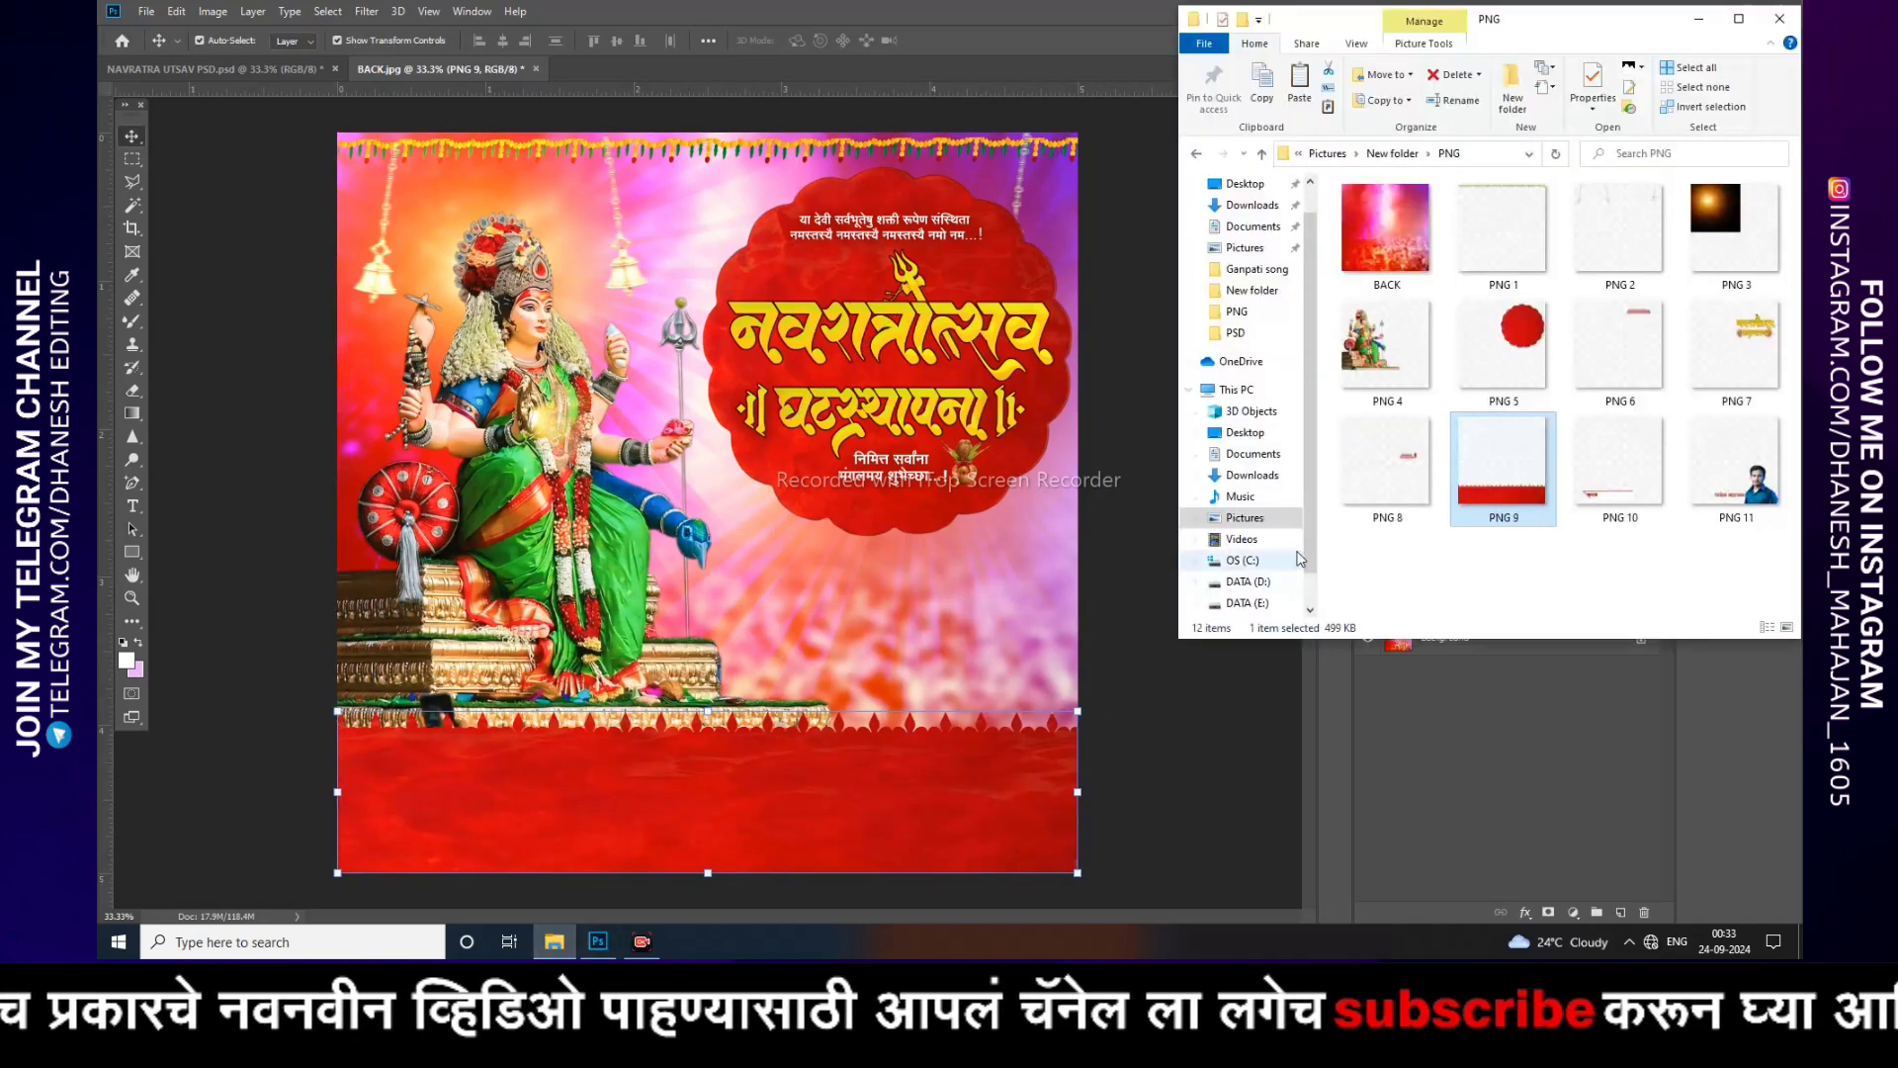
left_click_drag(1620, 460, 741, 621)
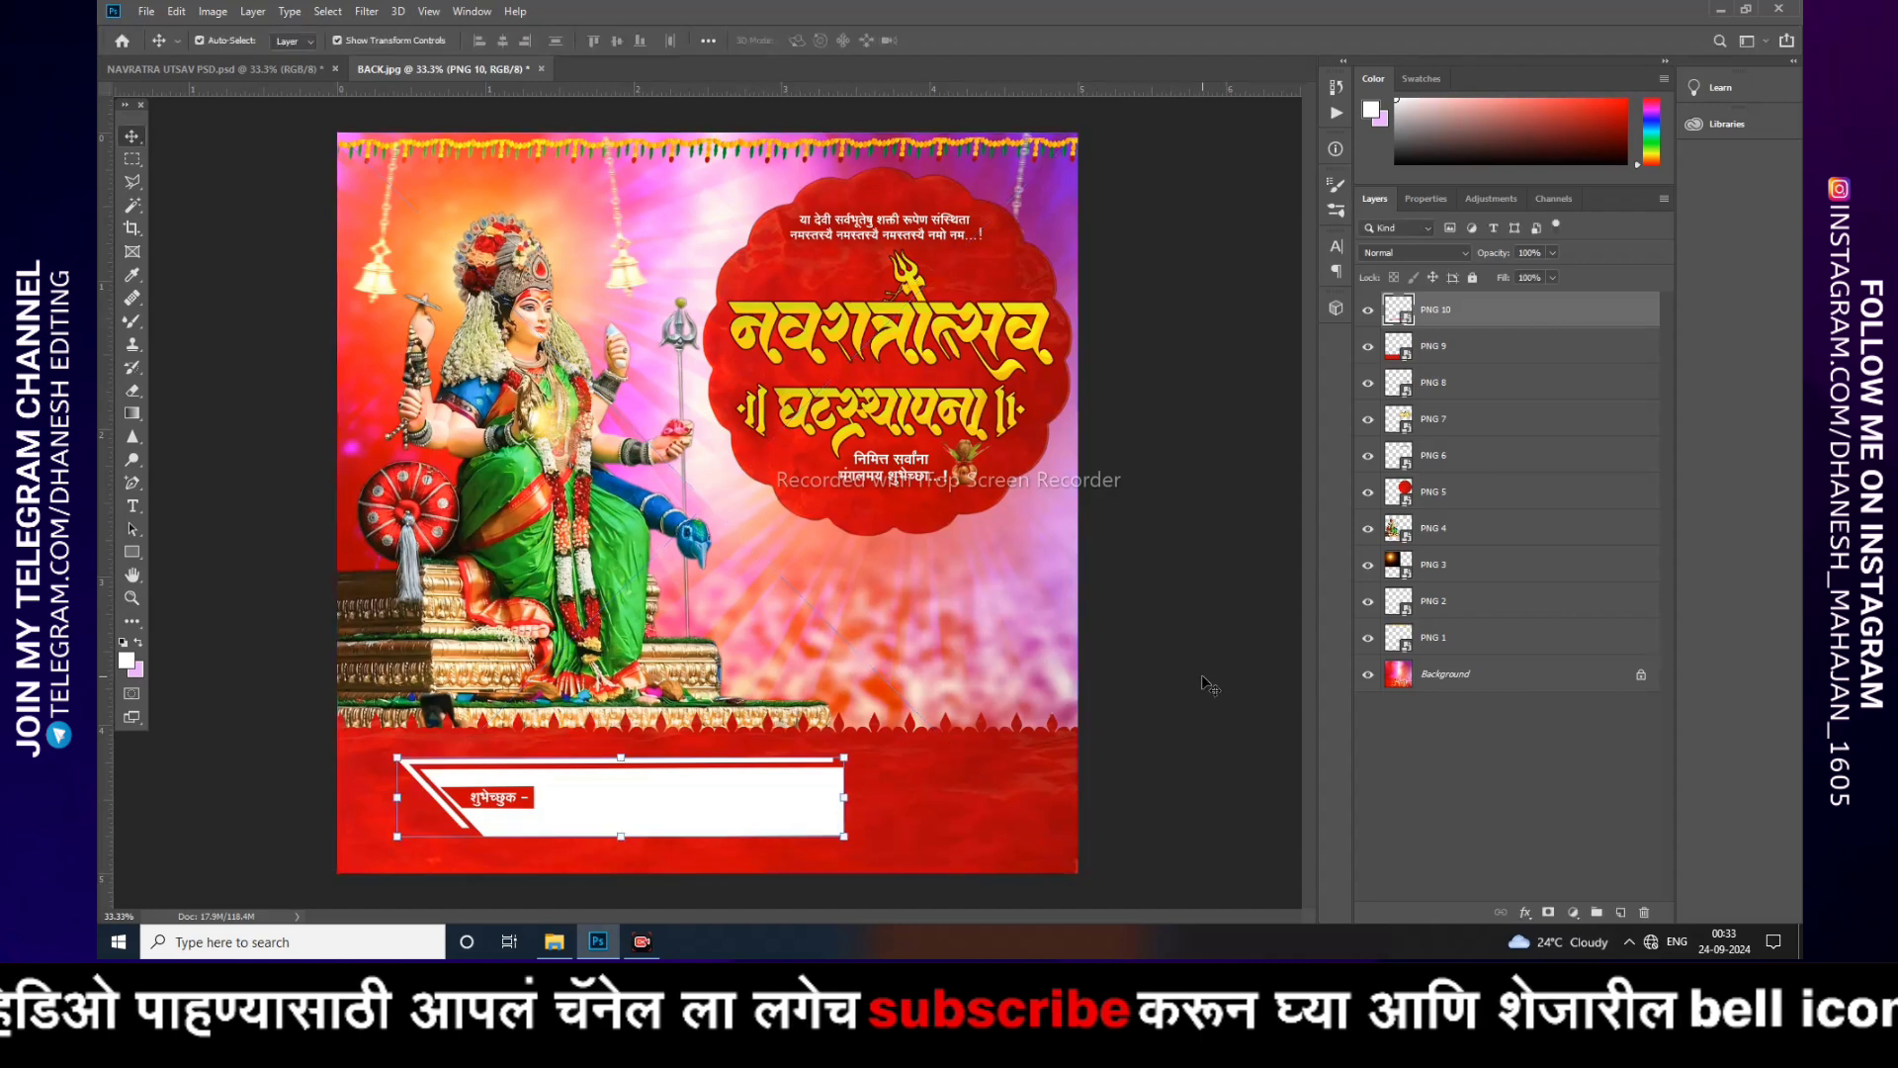
key("Return")
mouse_move(675, 806)
left_mouse_down()
mouse_move(705, 778)
mouse_move(674, 807)
left_mouse_up()
Step: Place PNG 11, the person's portrait photo, at the bottom right of the poster
left_click(555, 942)
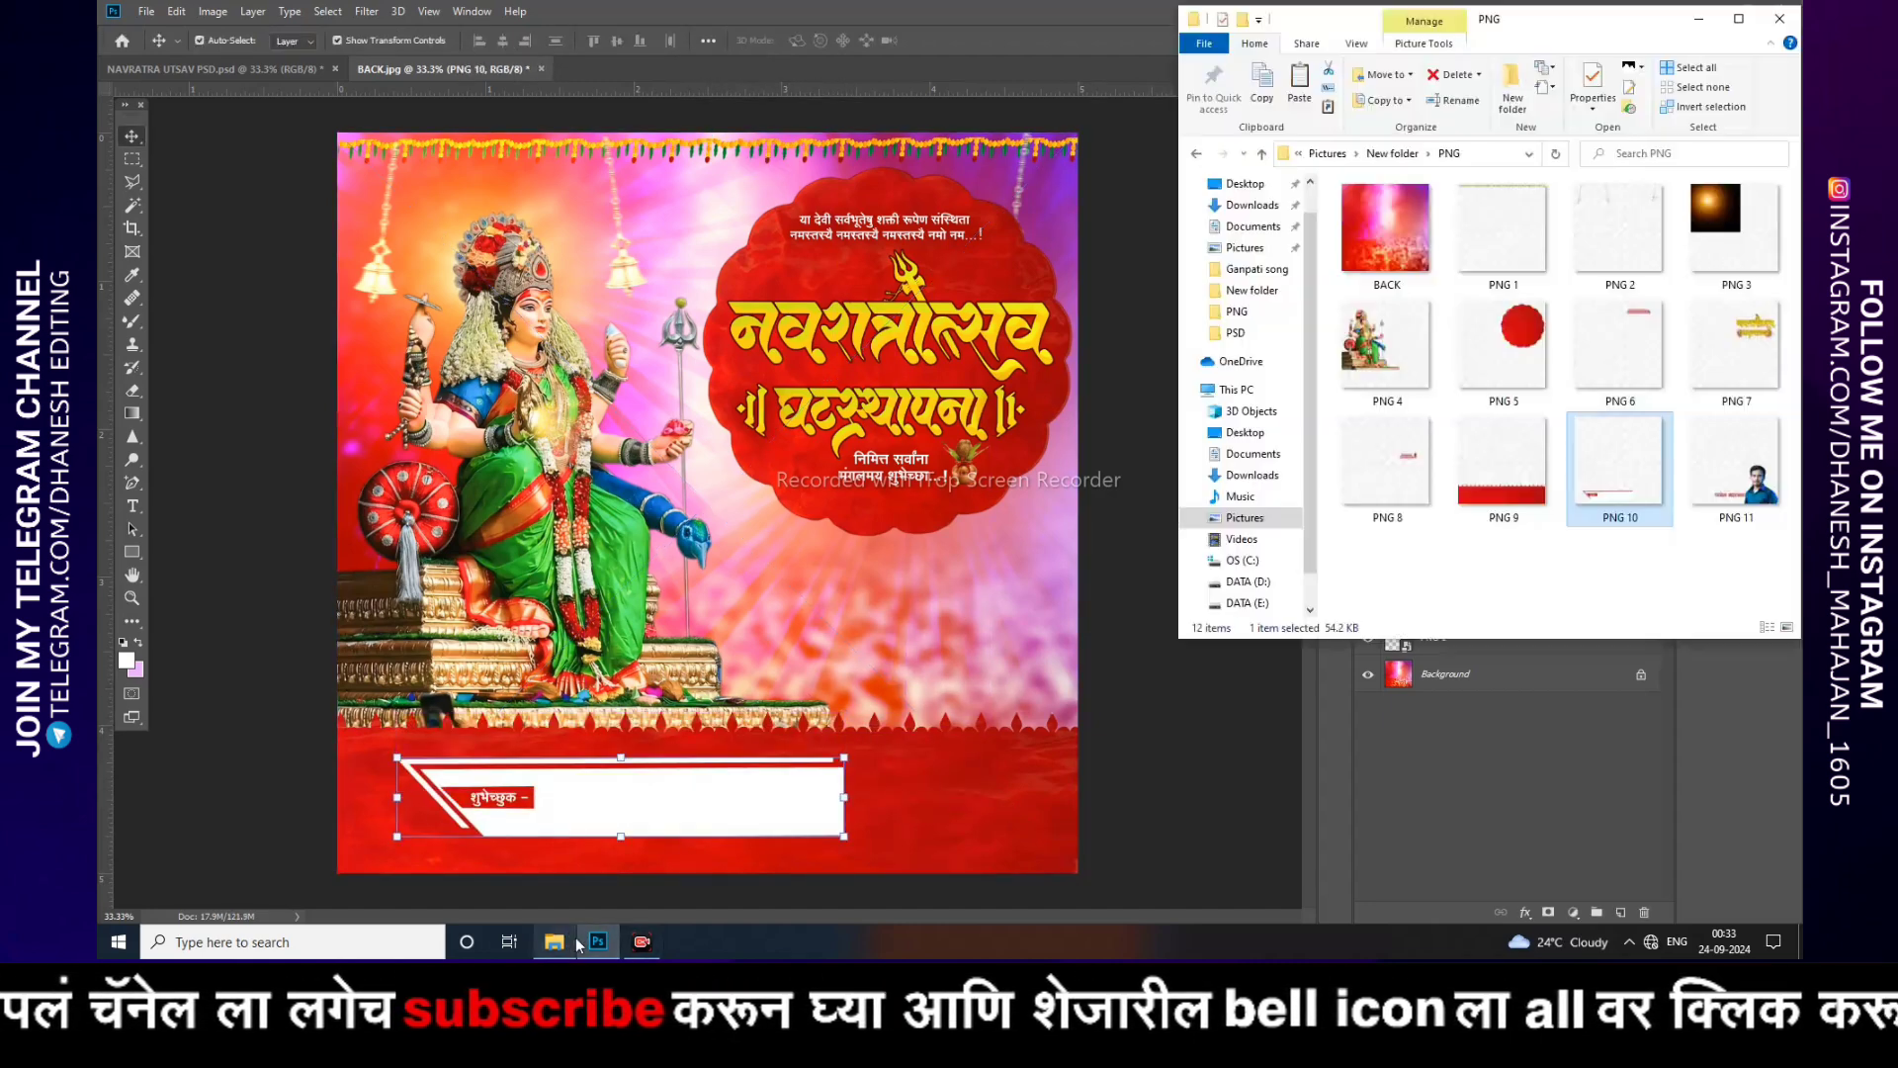
left_click_drag(1734, 464, 805, 643)
key("Return")
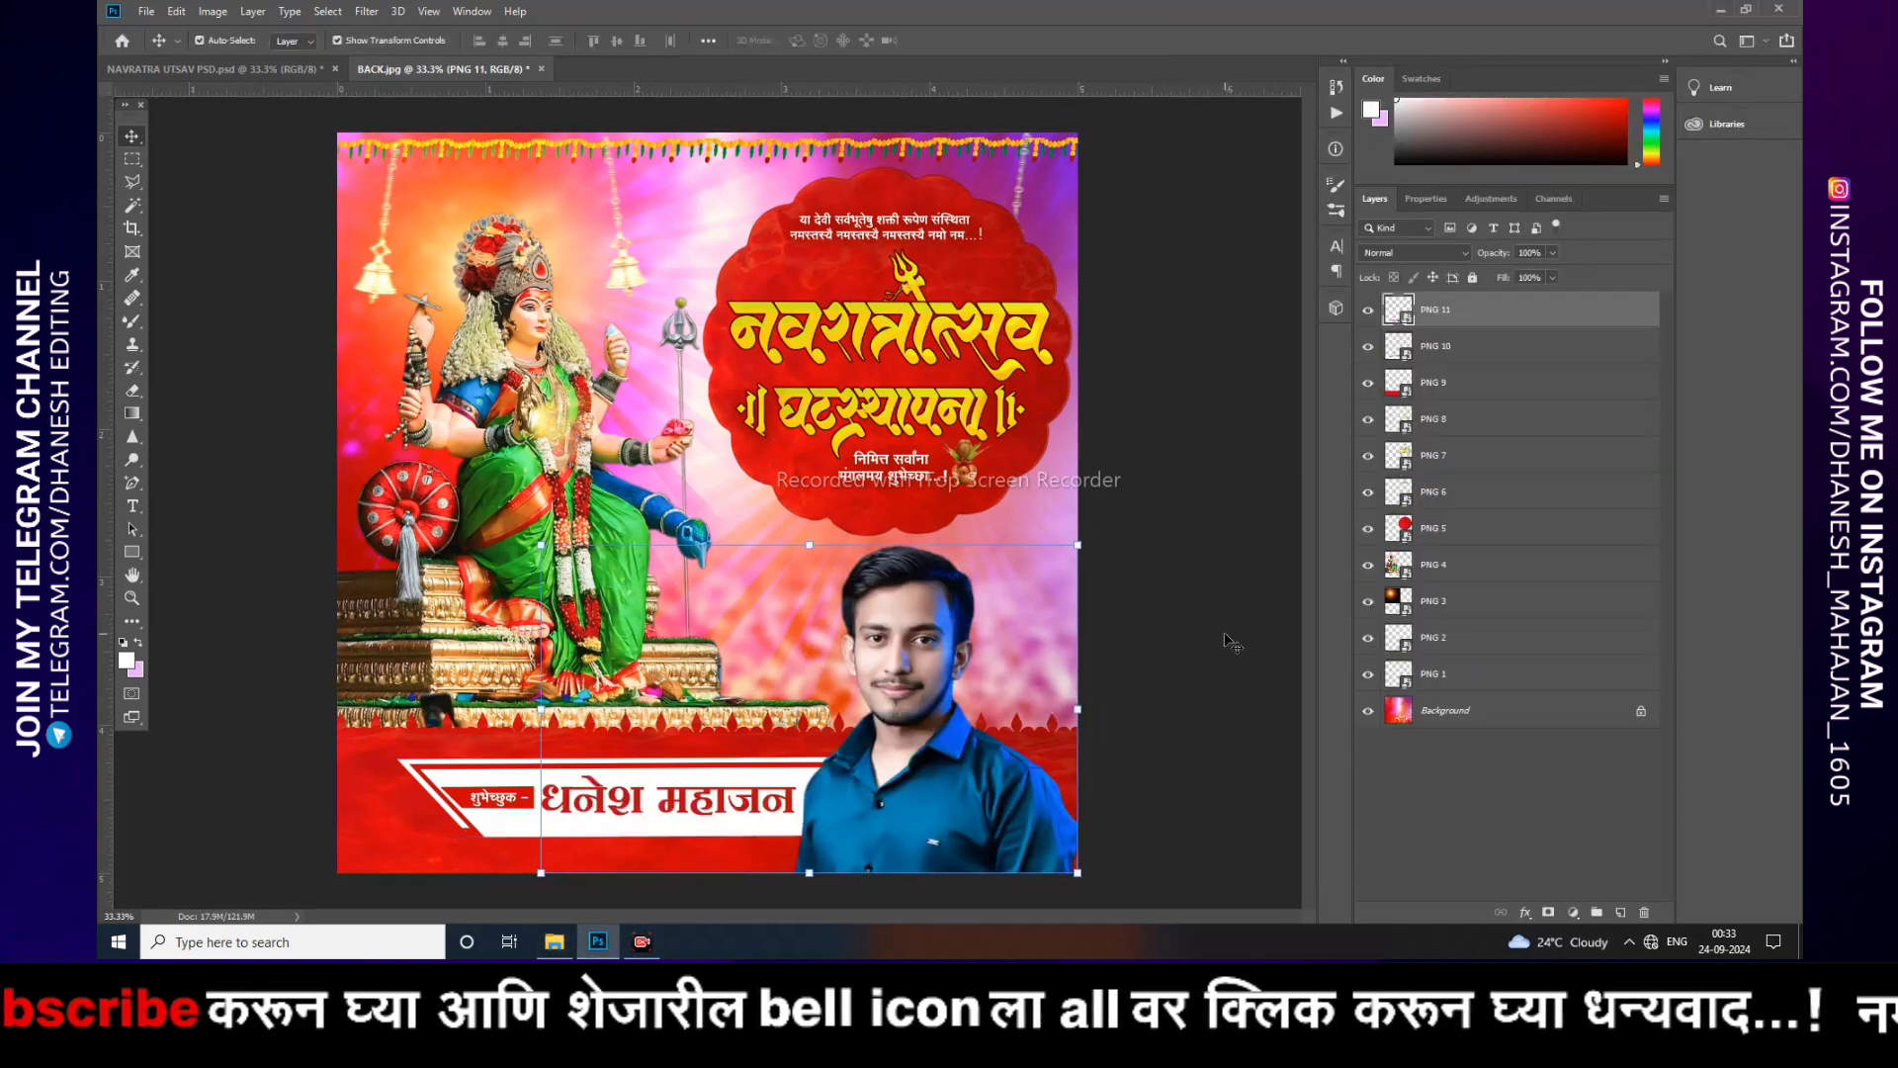
left_click(933, 649)
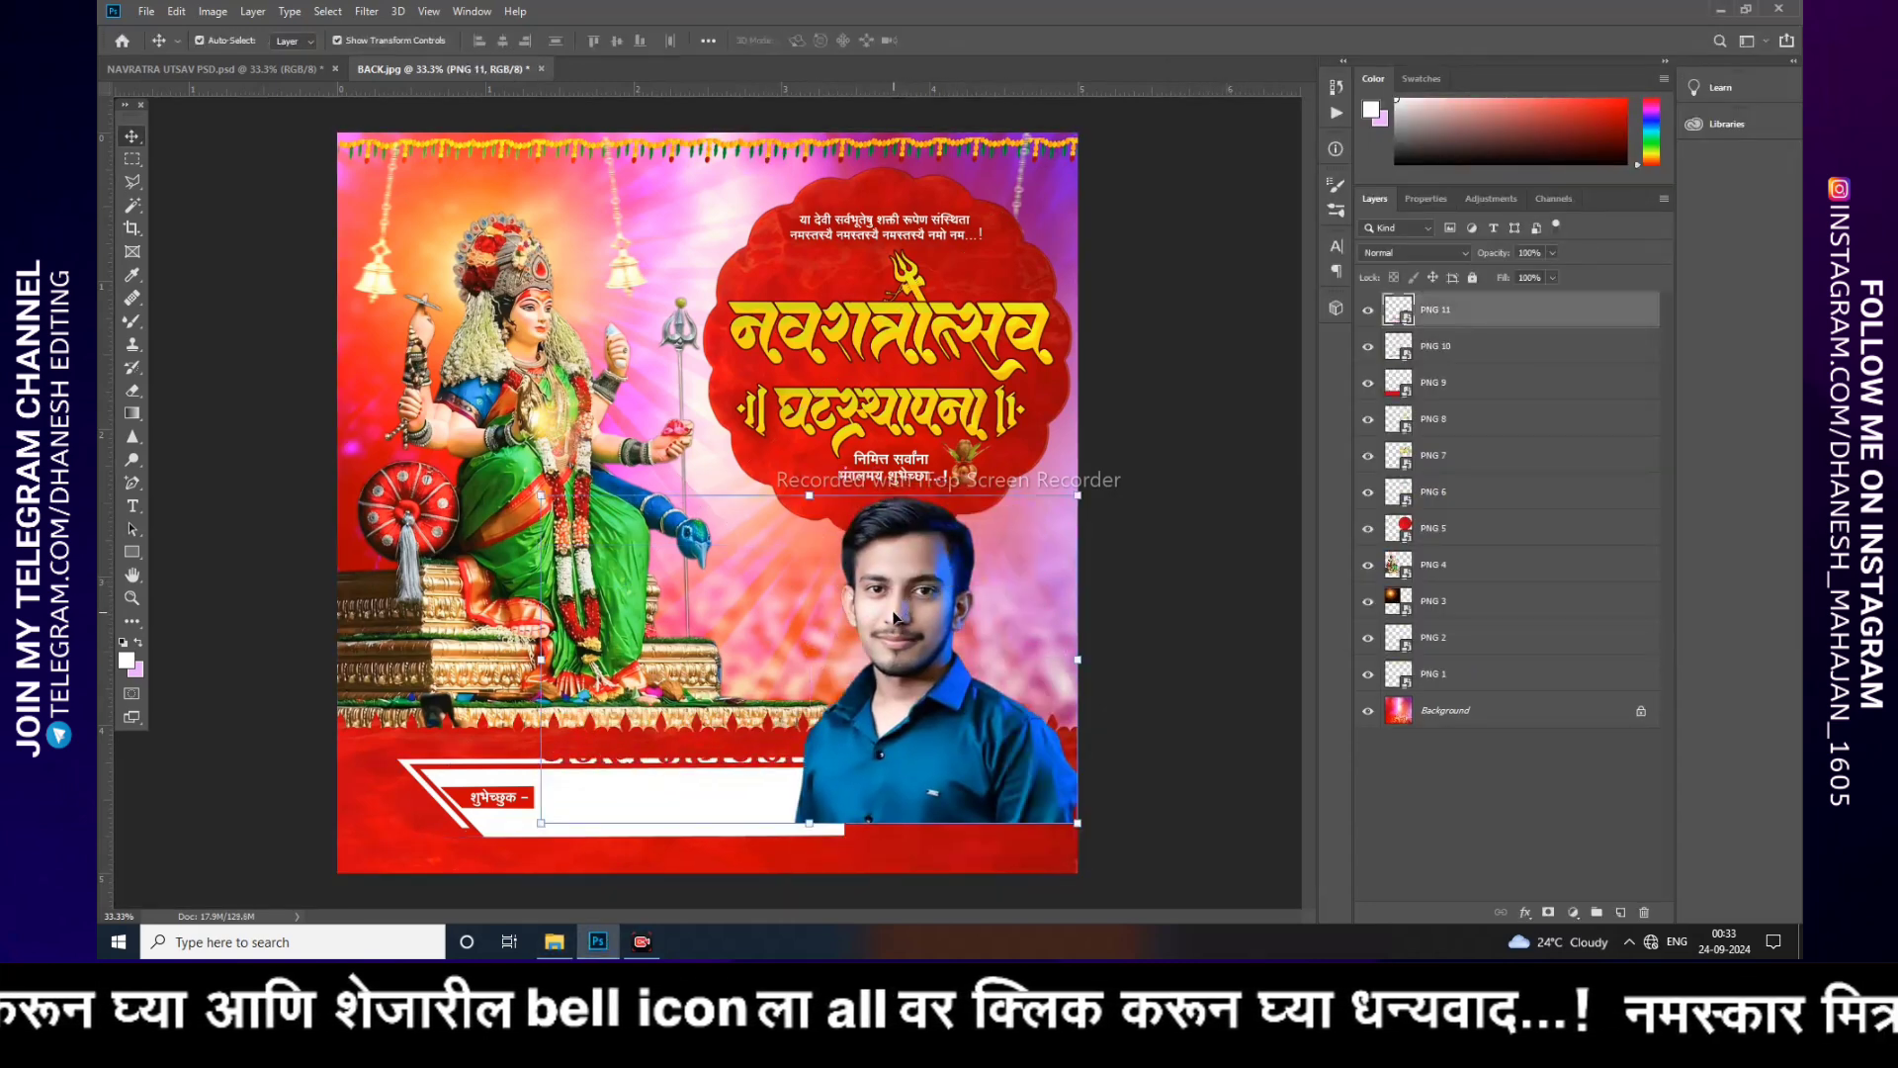
left_click(1218, 549)
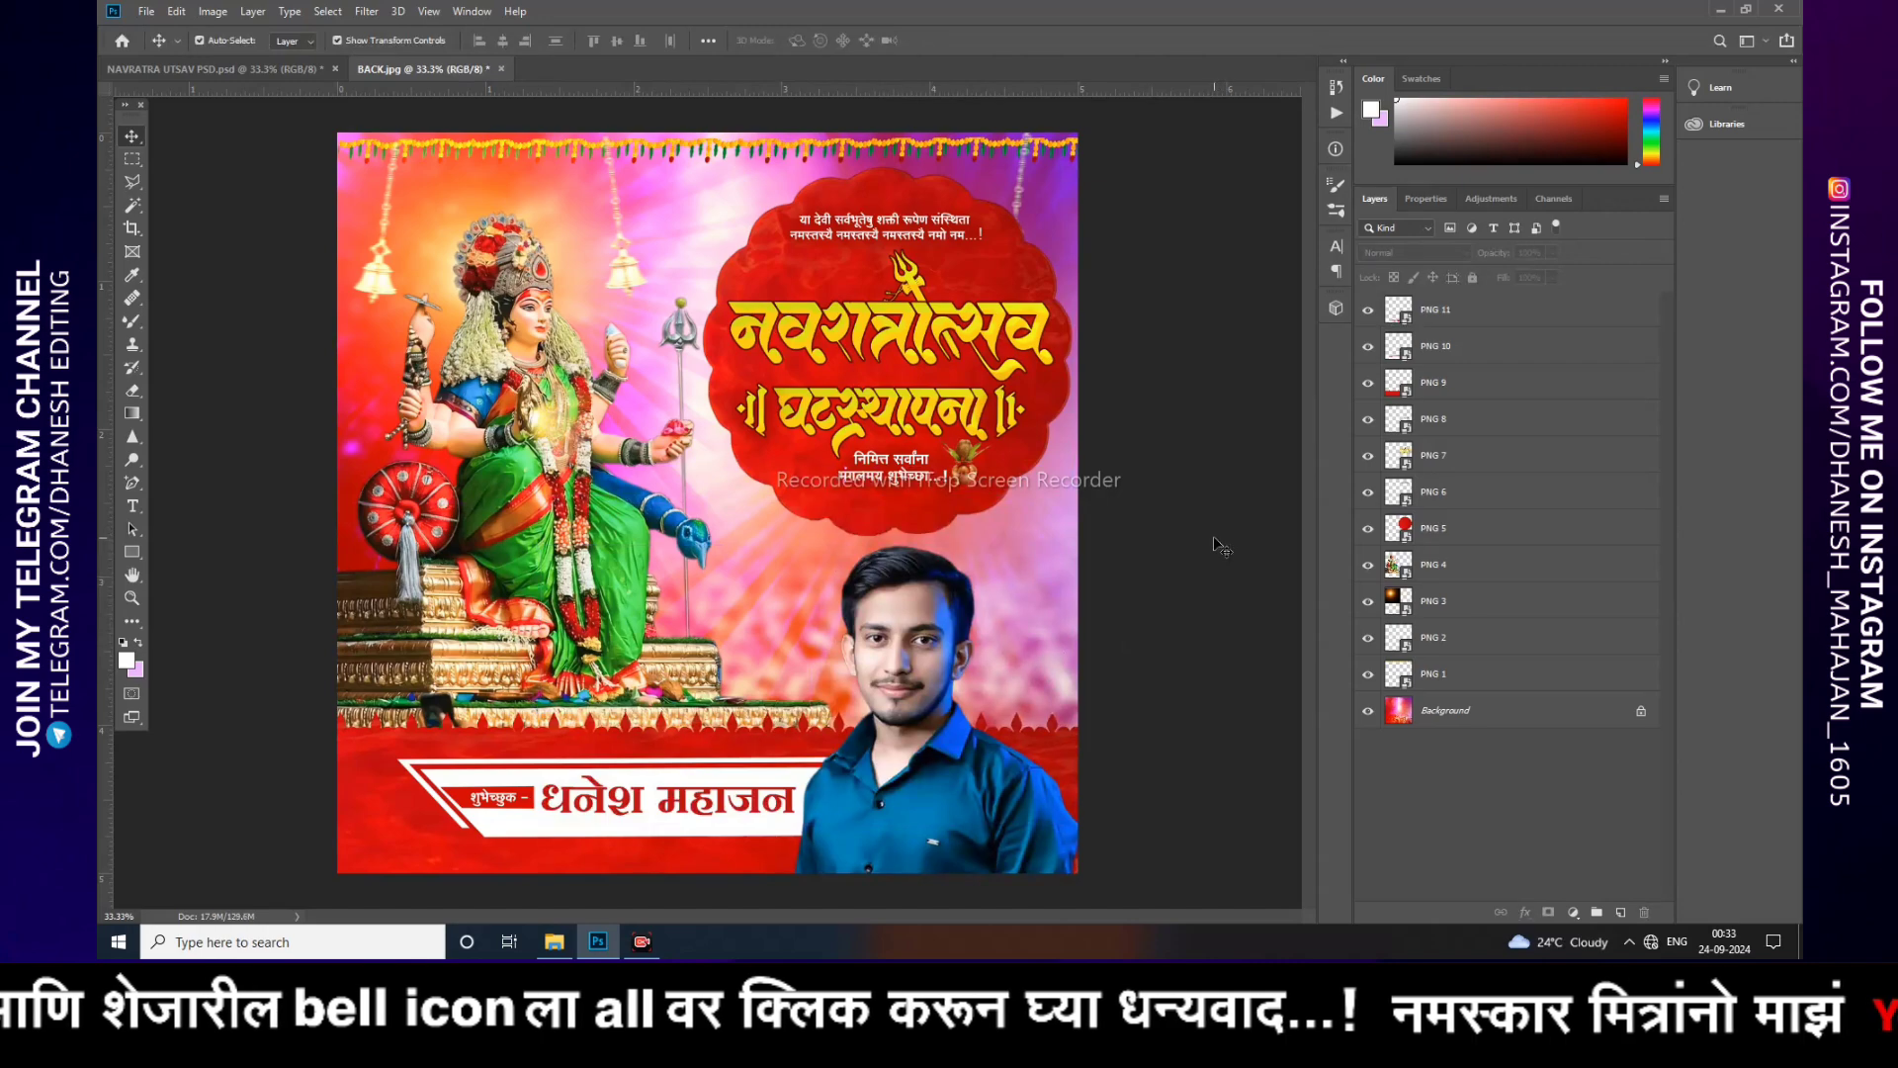
Step: Move the PNG 5 frame layer down the stack to just above PNG 1 so the bells hang in front of it
key("ctrl+plus")
key("ctrl+plus")
left_click_drag(979, 442, 758, 815)
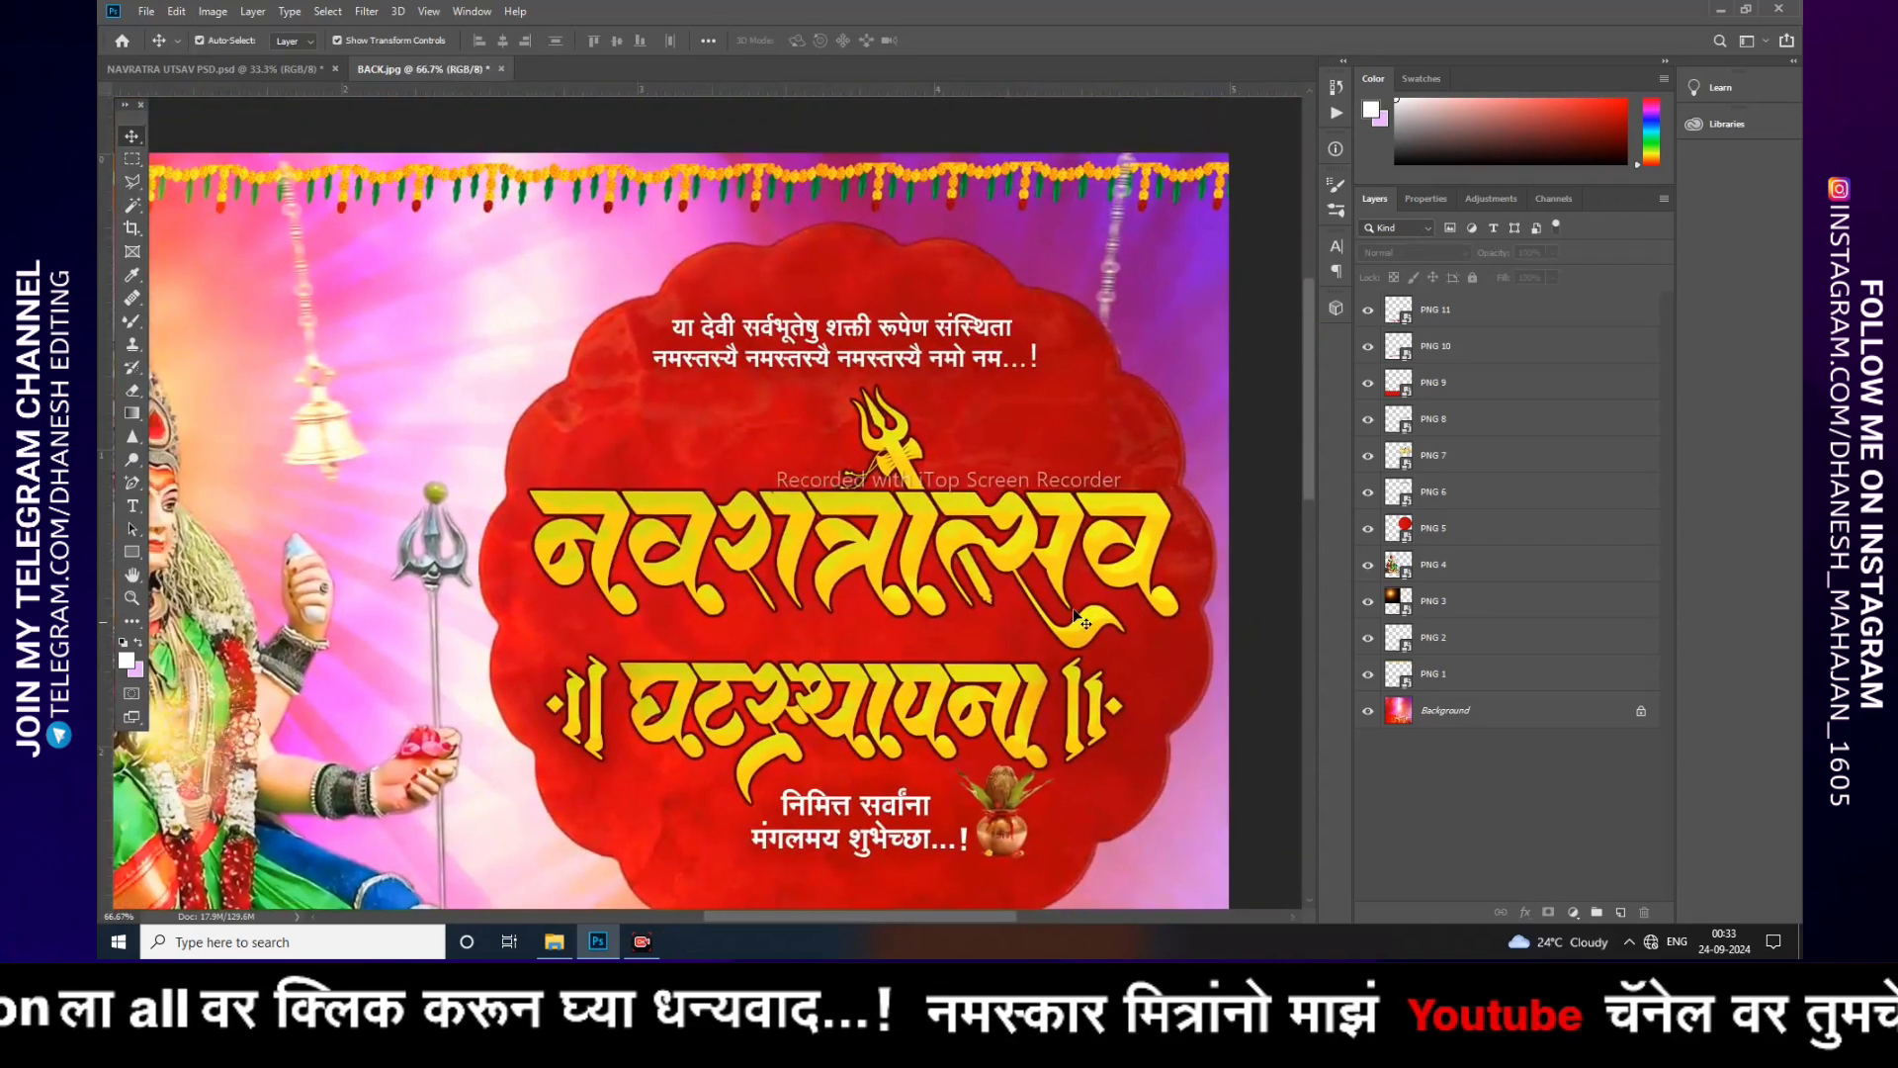
left_click(1454, 532)
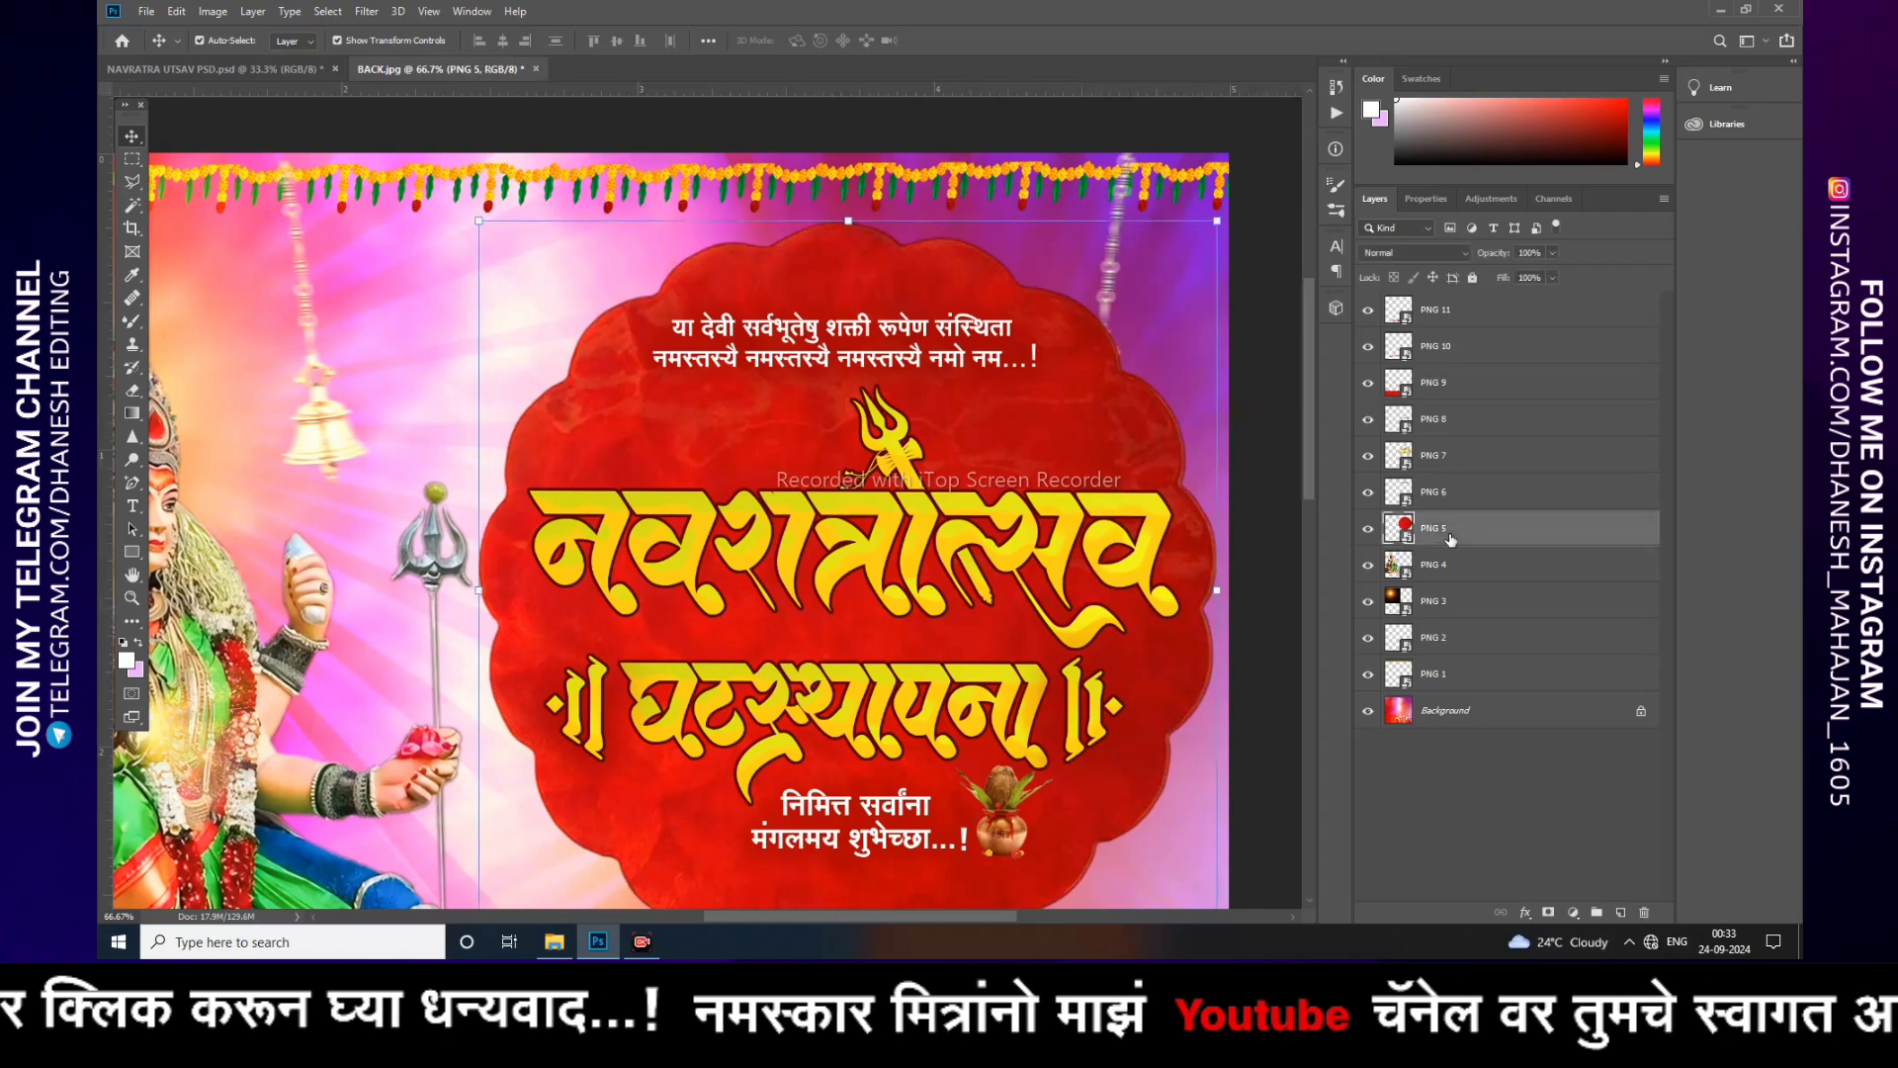
left_click_drag(1450, 536, 1442, 649)
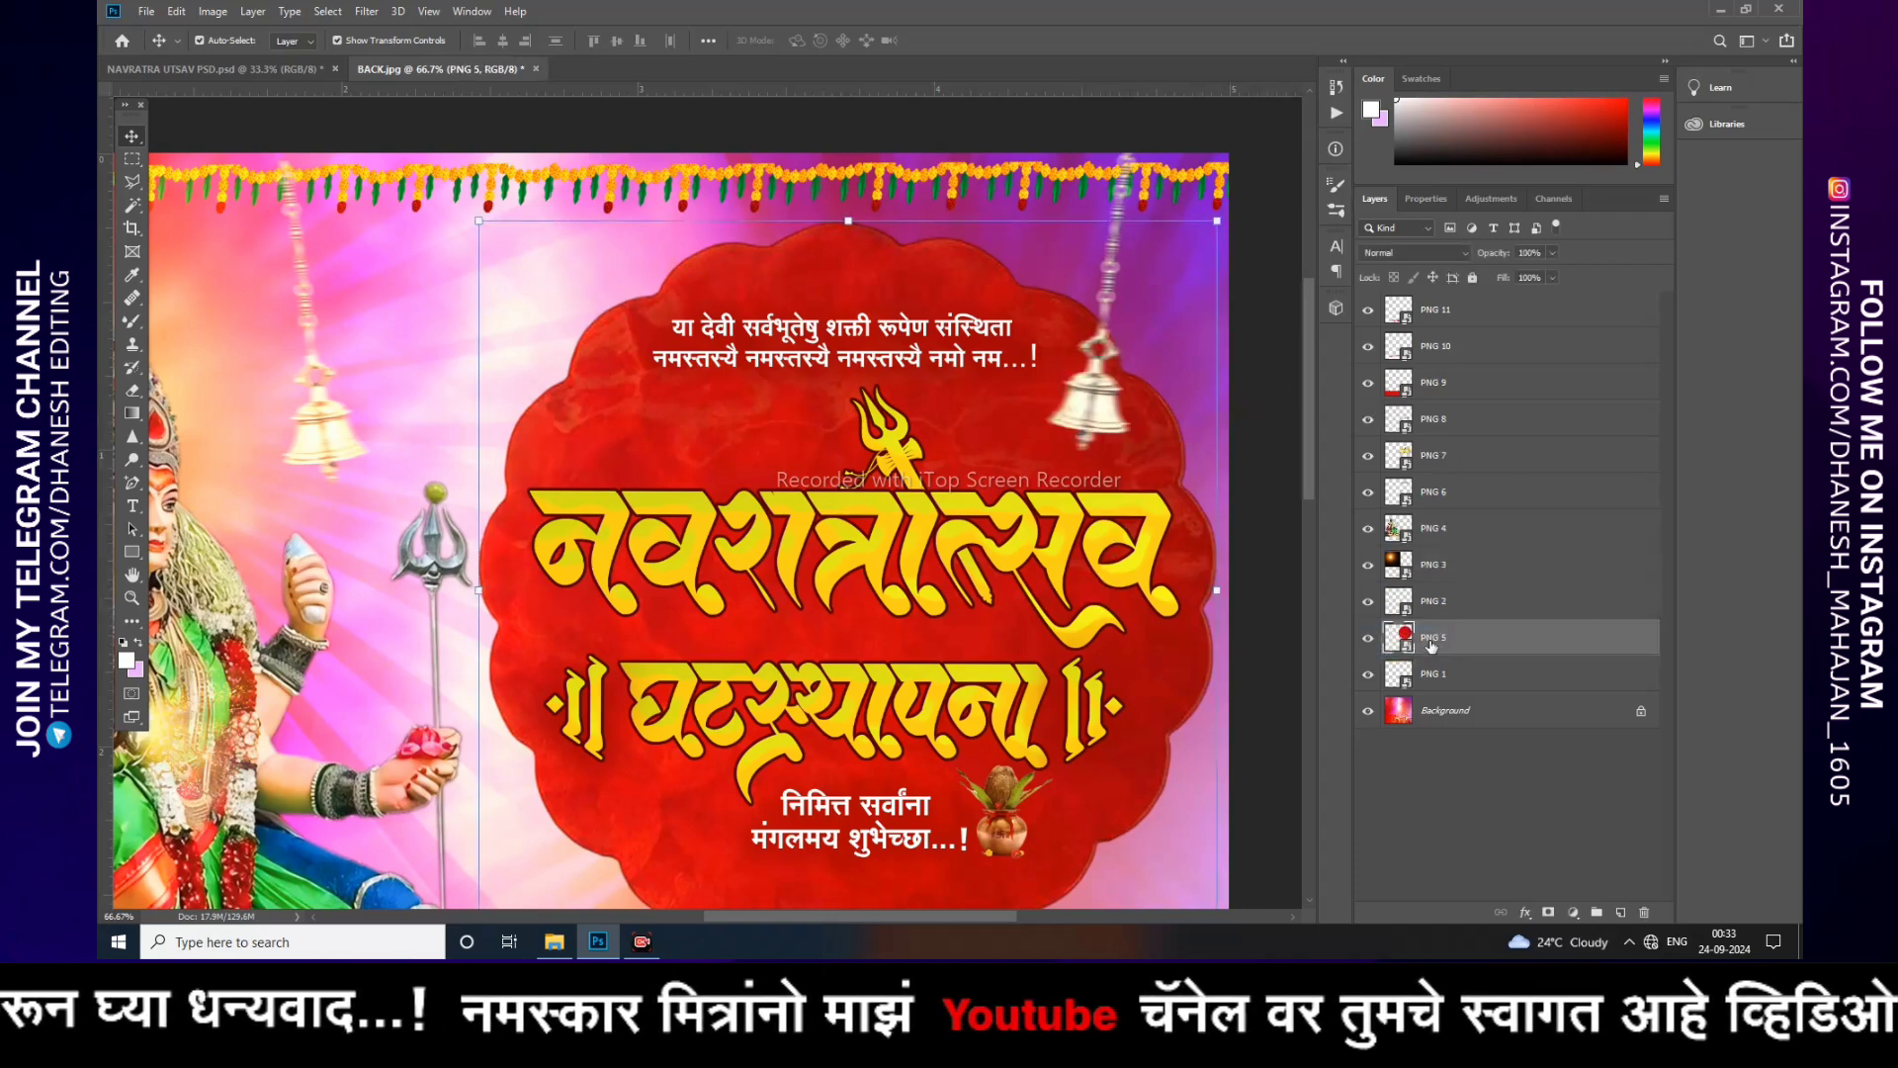
left_click(1265, 661)
key("ctrl+minus")
key("ctrl+minus")
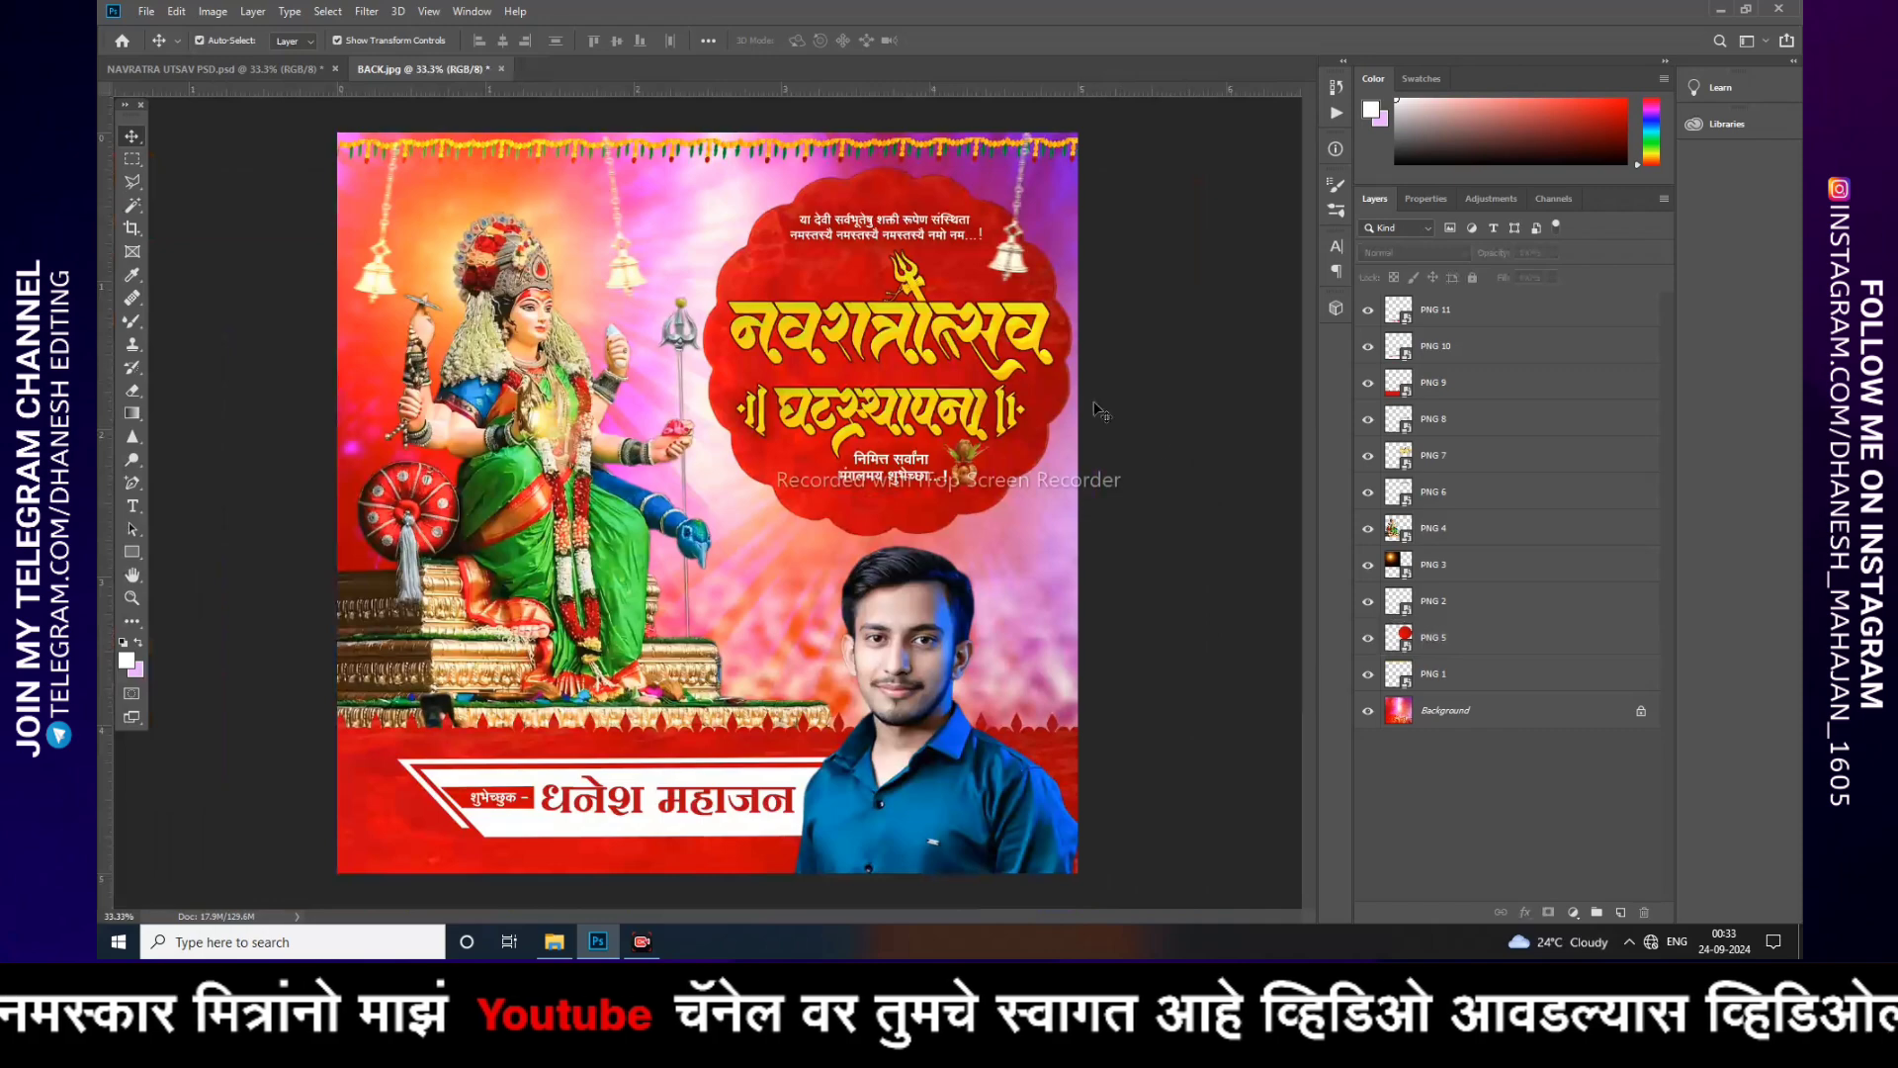
Step: Zoom in and pan across the poster to inspect the placed elements, then zoom back out
key("ctrl+plus")
key("ctrl+plus")
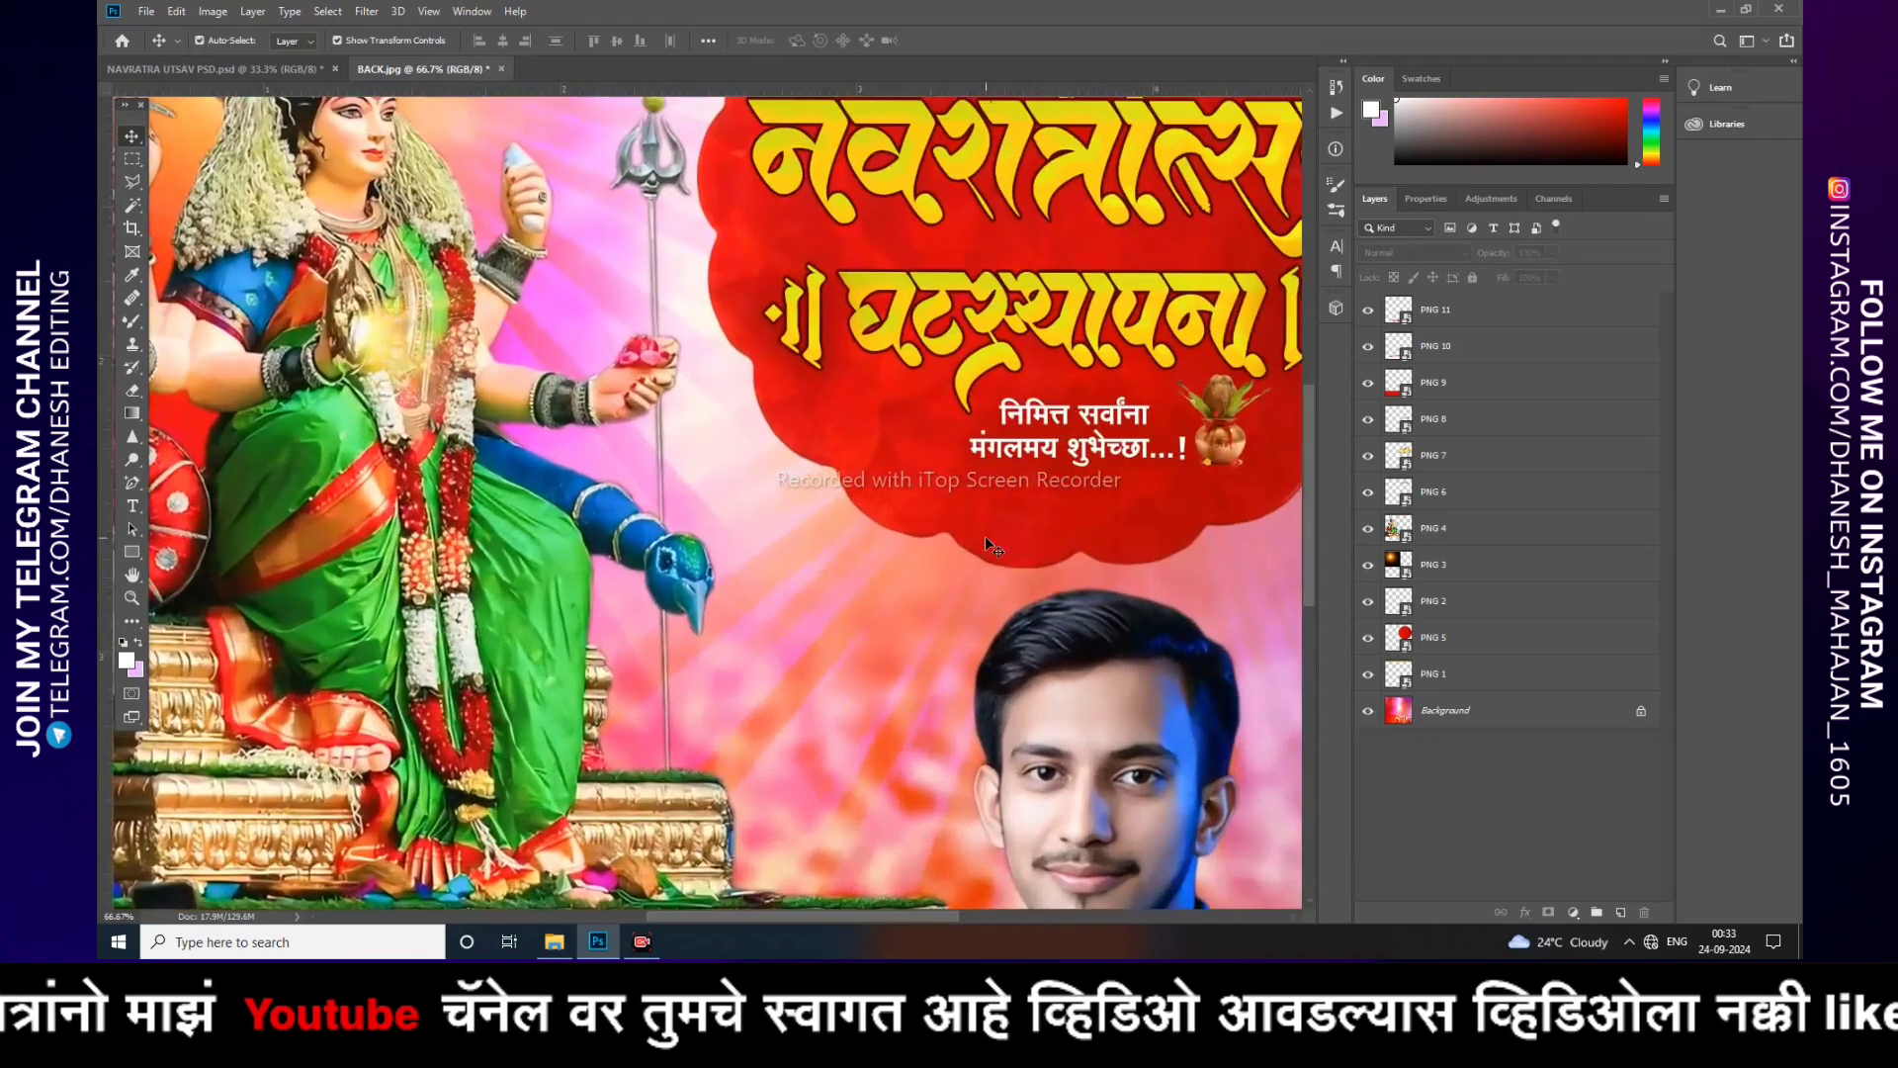
left_click_drag(948, 473, 640, 897)
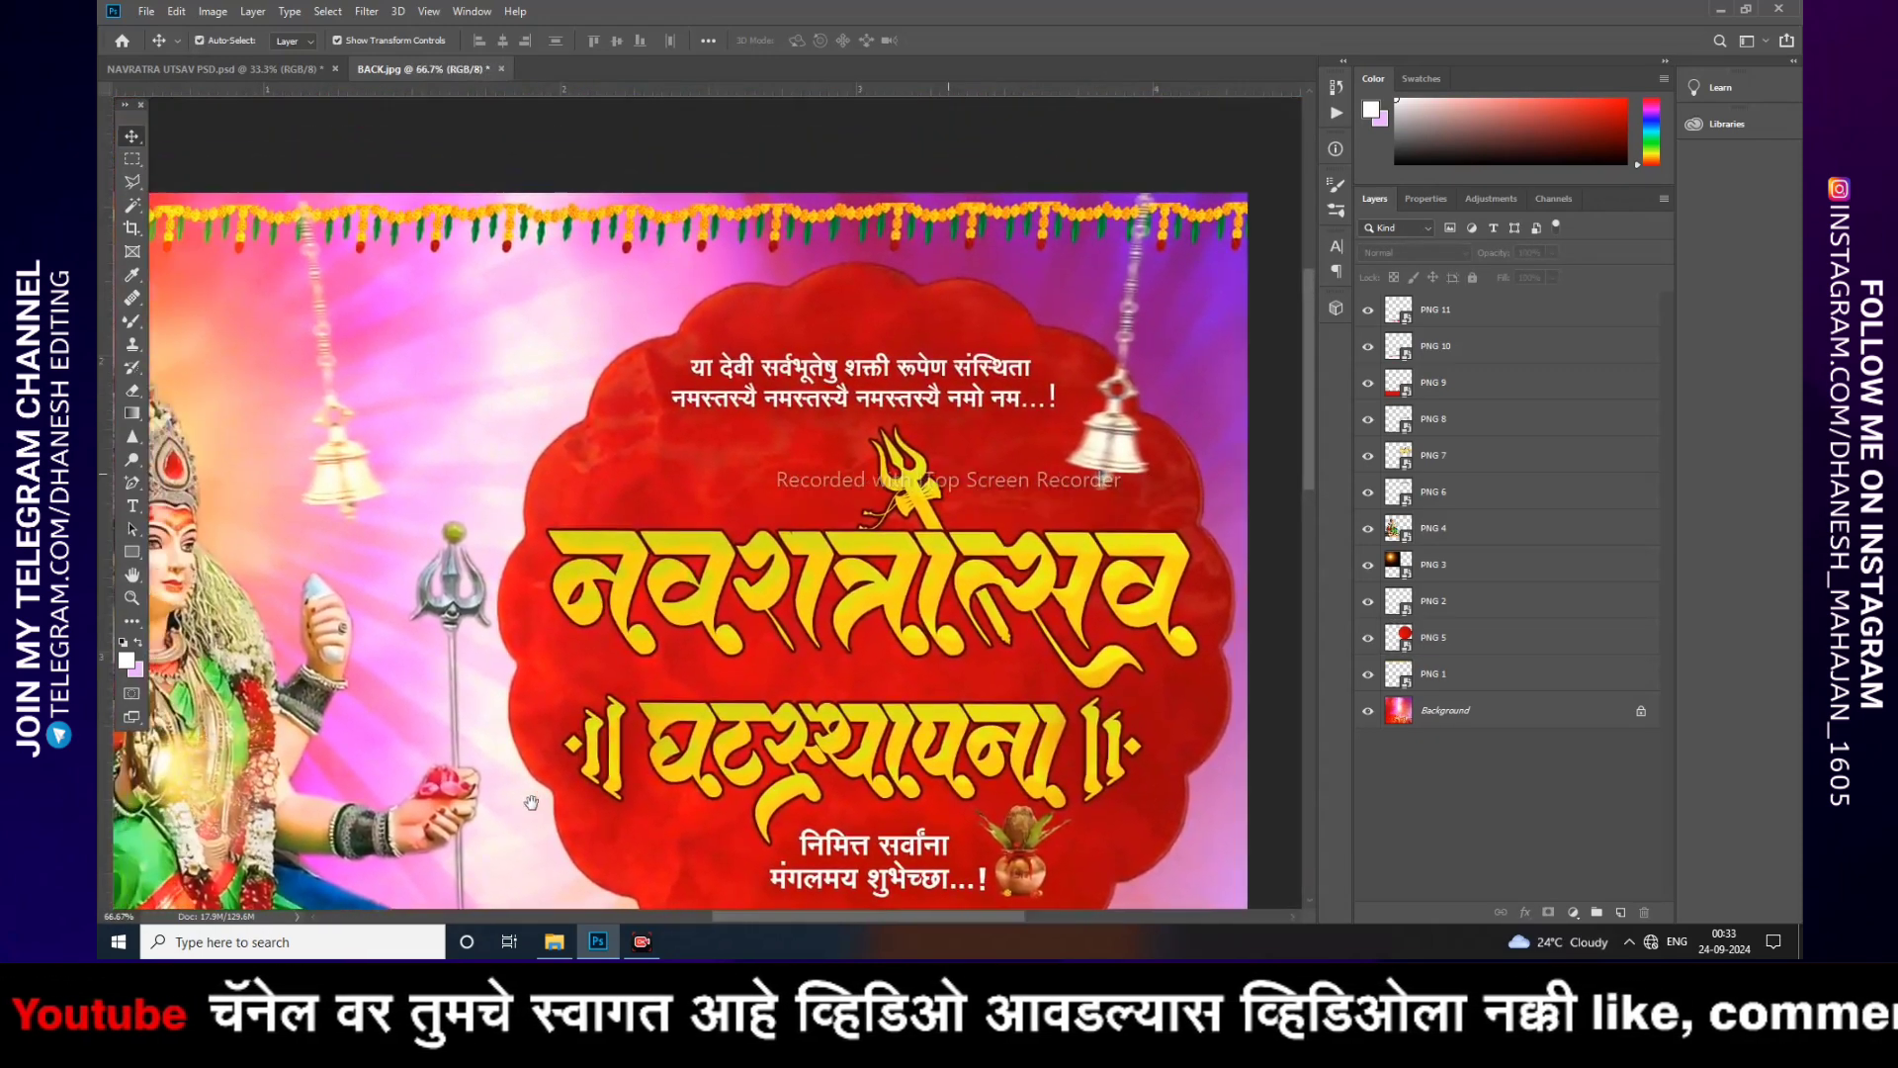
left_click_drag(532, 803, 840, 829)
left_click_drag(681, 807, 869, 483)
left_click_drag(780, 755, 857, 465)
left_click_drag(788, 740, 689, 404)
left_click_drag(1028, 434, 368, 485)
left_click_drag(517, 482, 551, 792)
left_click_drag(583, 494, 708, 752)
key("ctrl+minus")
key("ctrl+minus")
key("ctrl+minus")
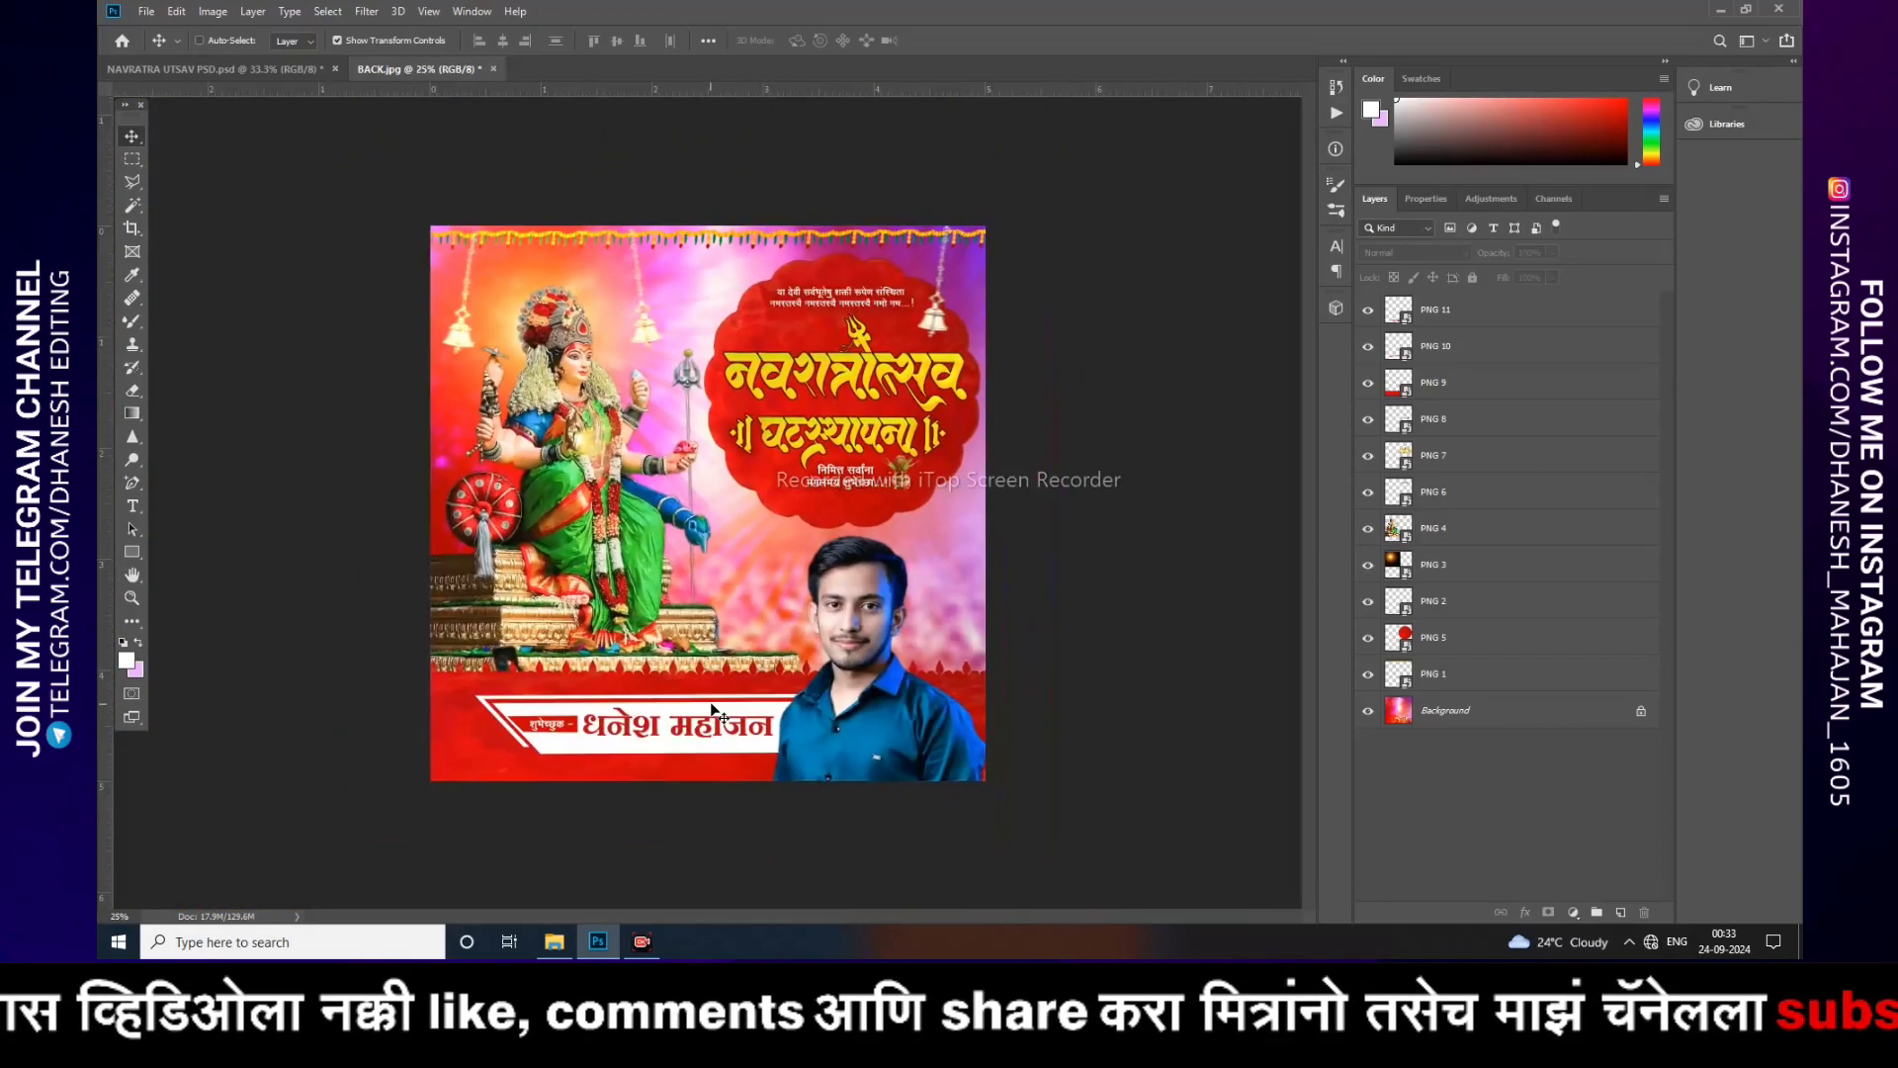
key("ctrl+plus")
key("ctrl+plus")
key("ctrl+plus")
key("ctrl+minus")
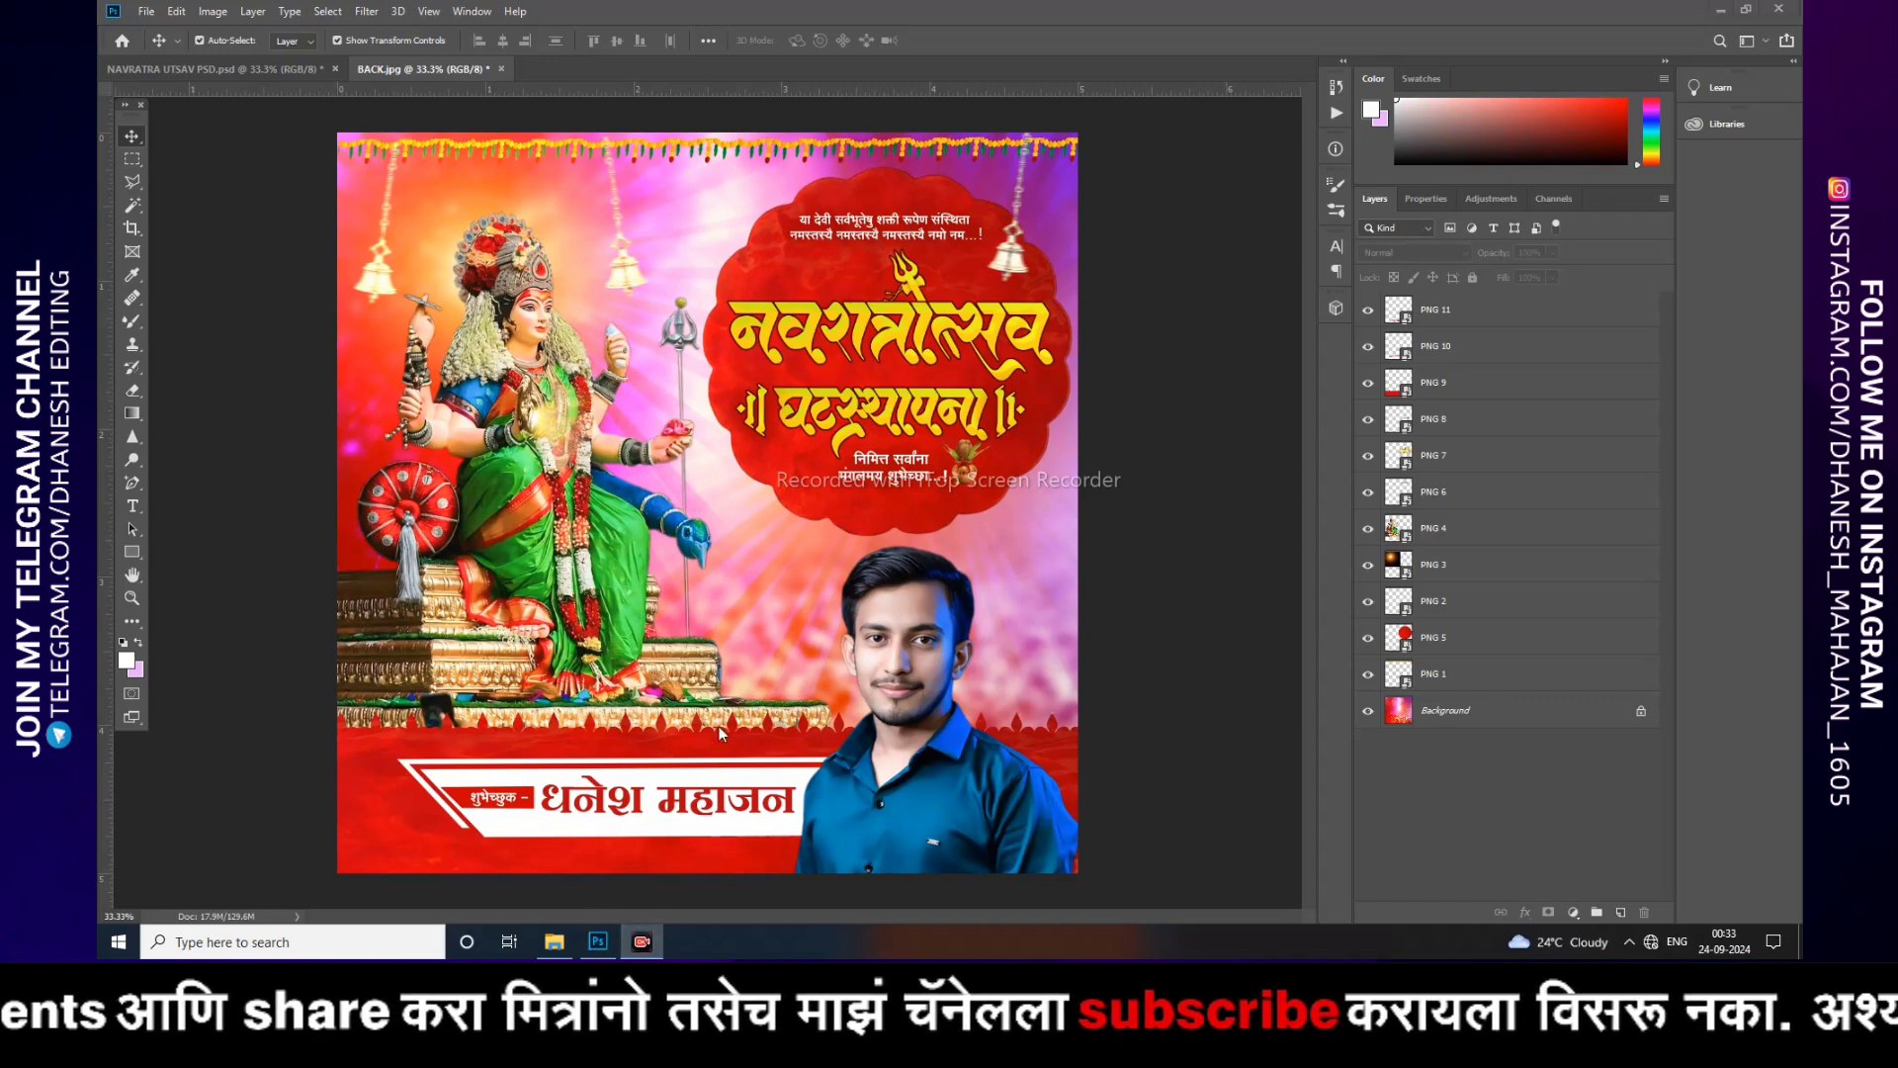
Step: Switch to the original Navratri Utsav PSD and go through its layers one by one to examine how each element is built
left_click(281, 71)
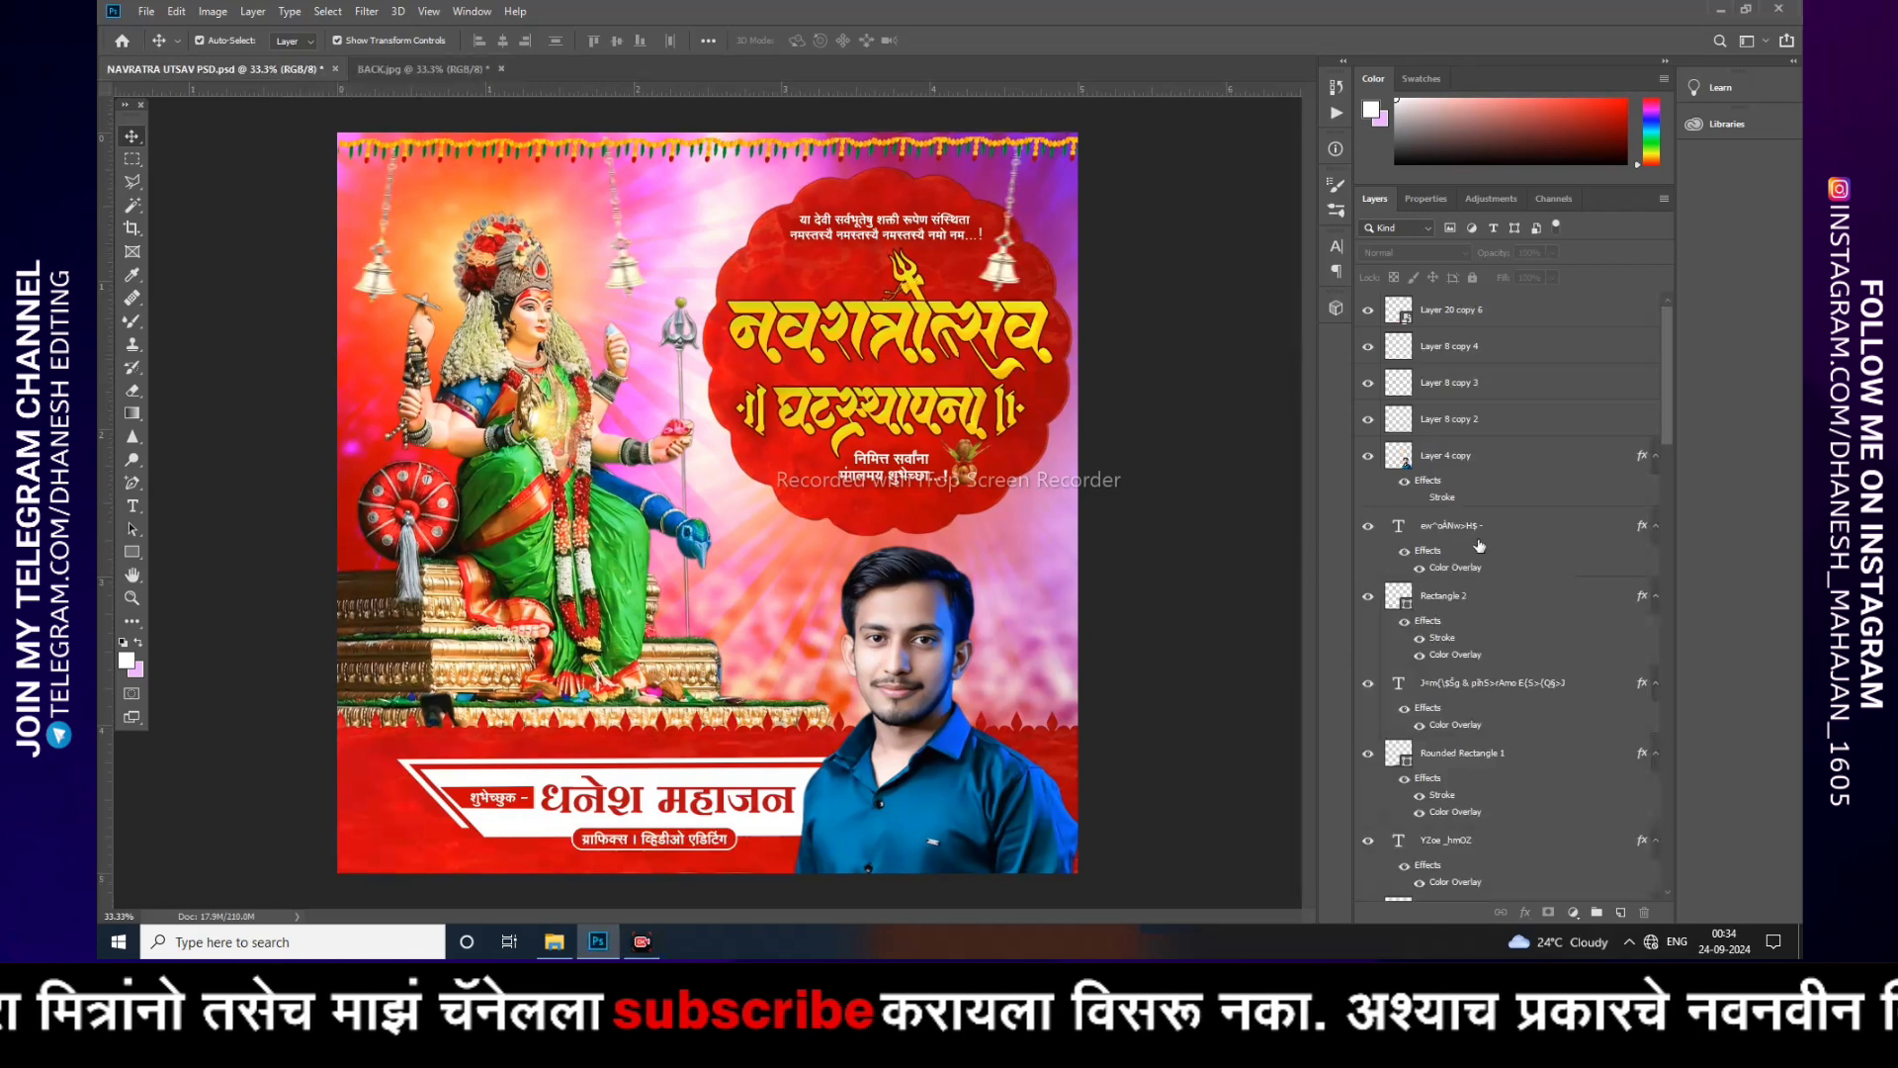
left_click(1454, 314)
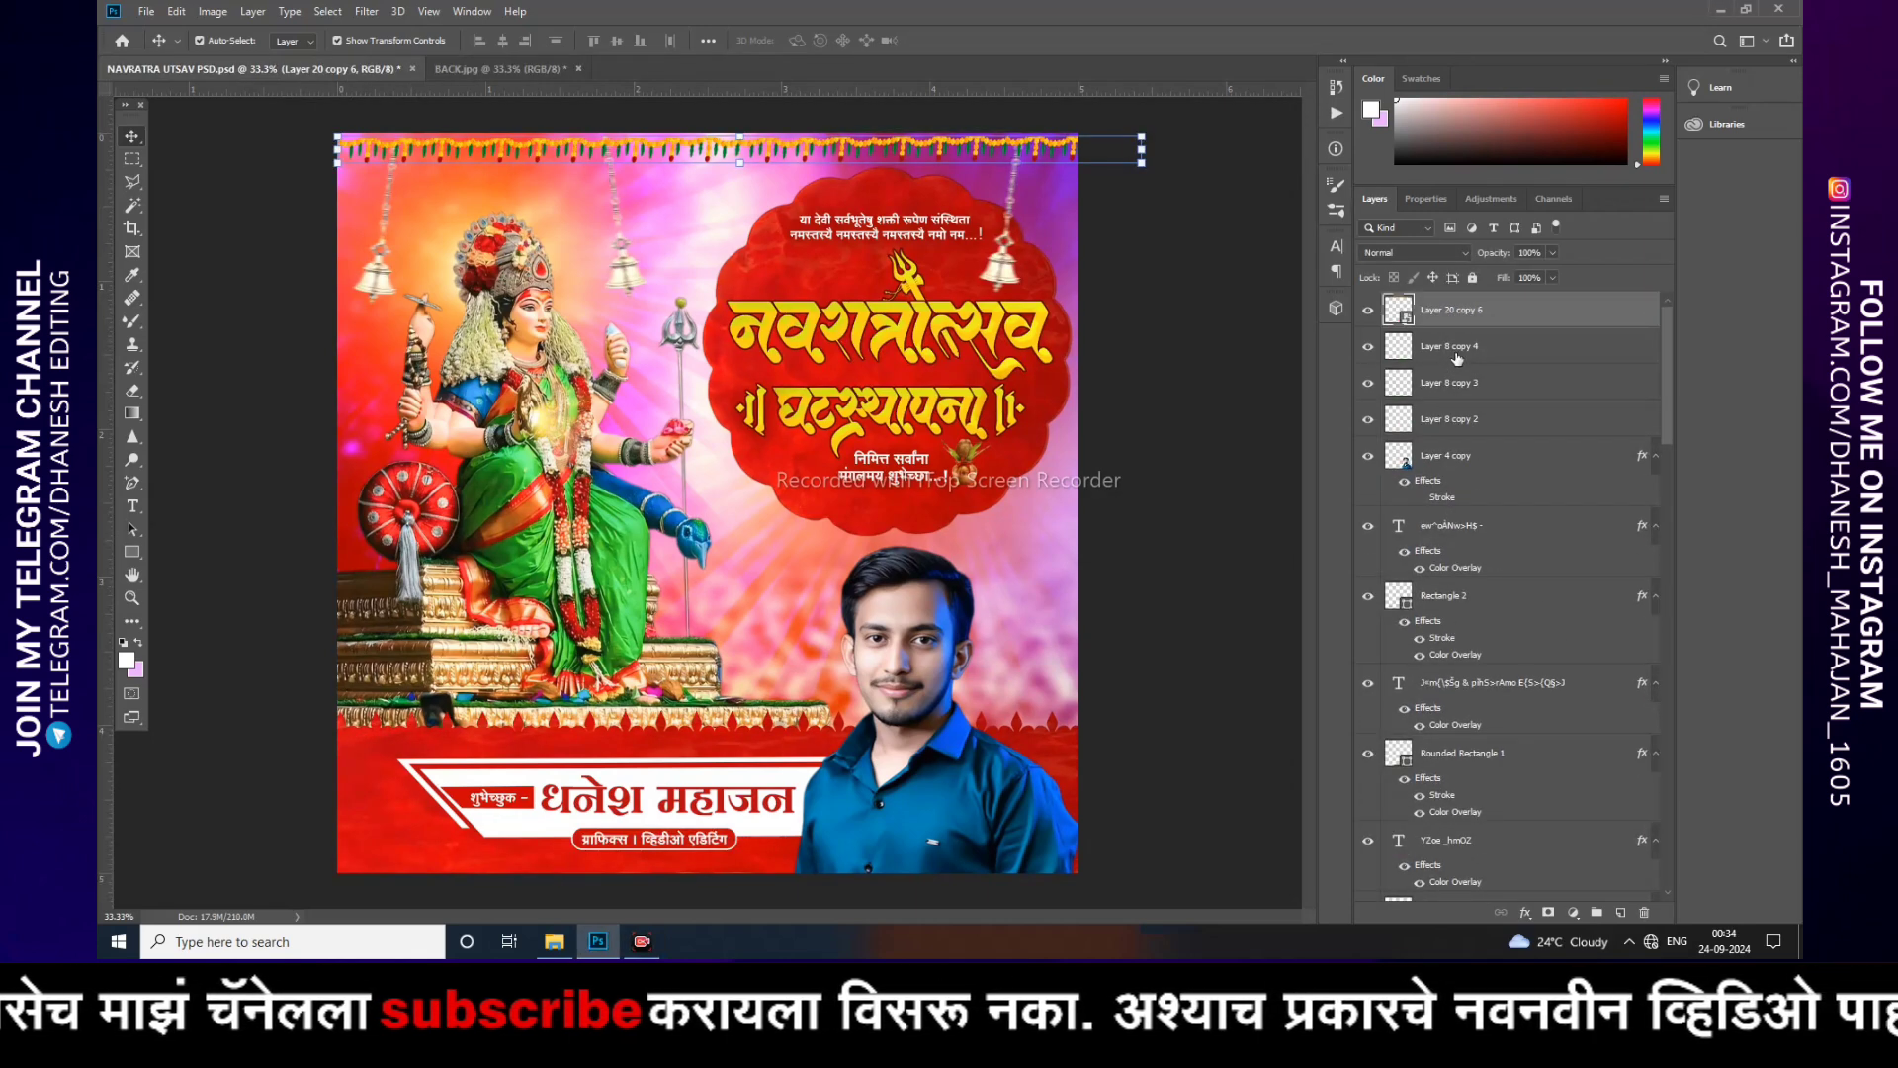
left_click(1456, 354)
left_click(1440, 396)
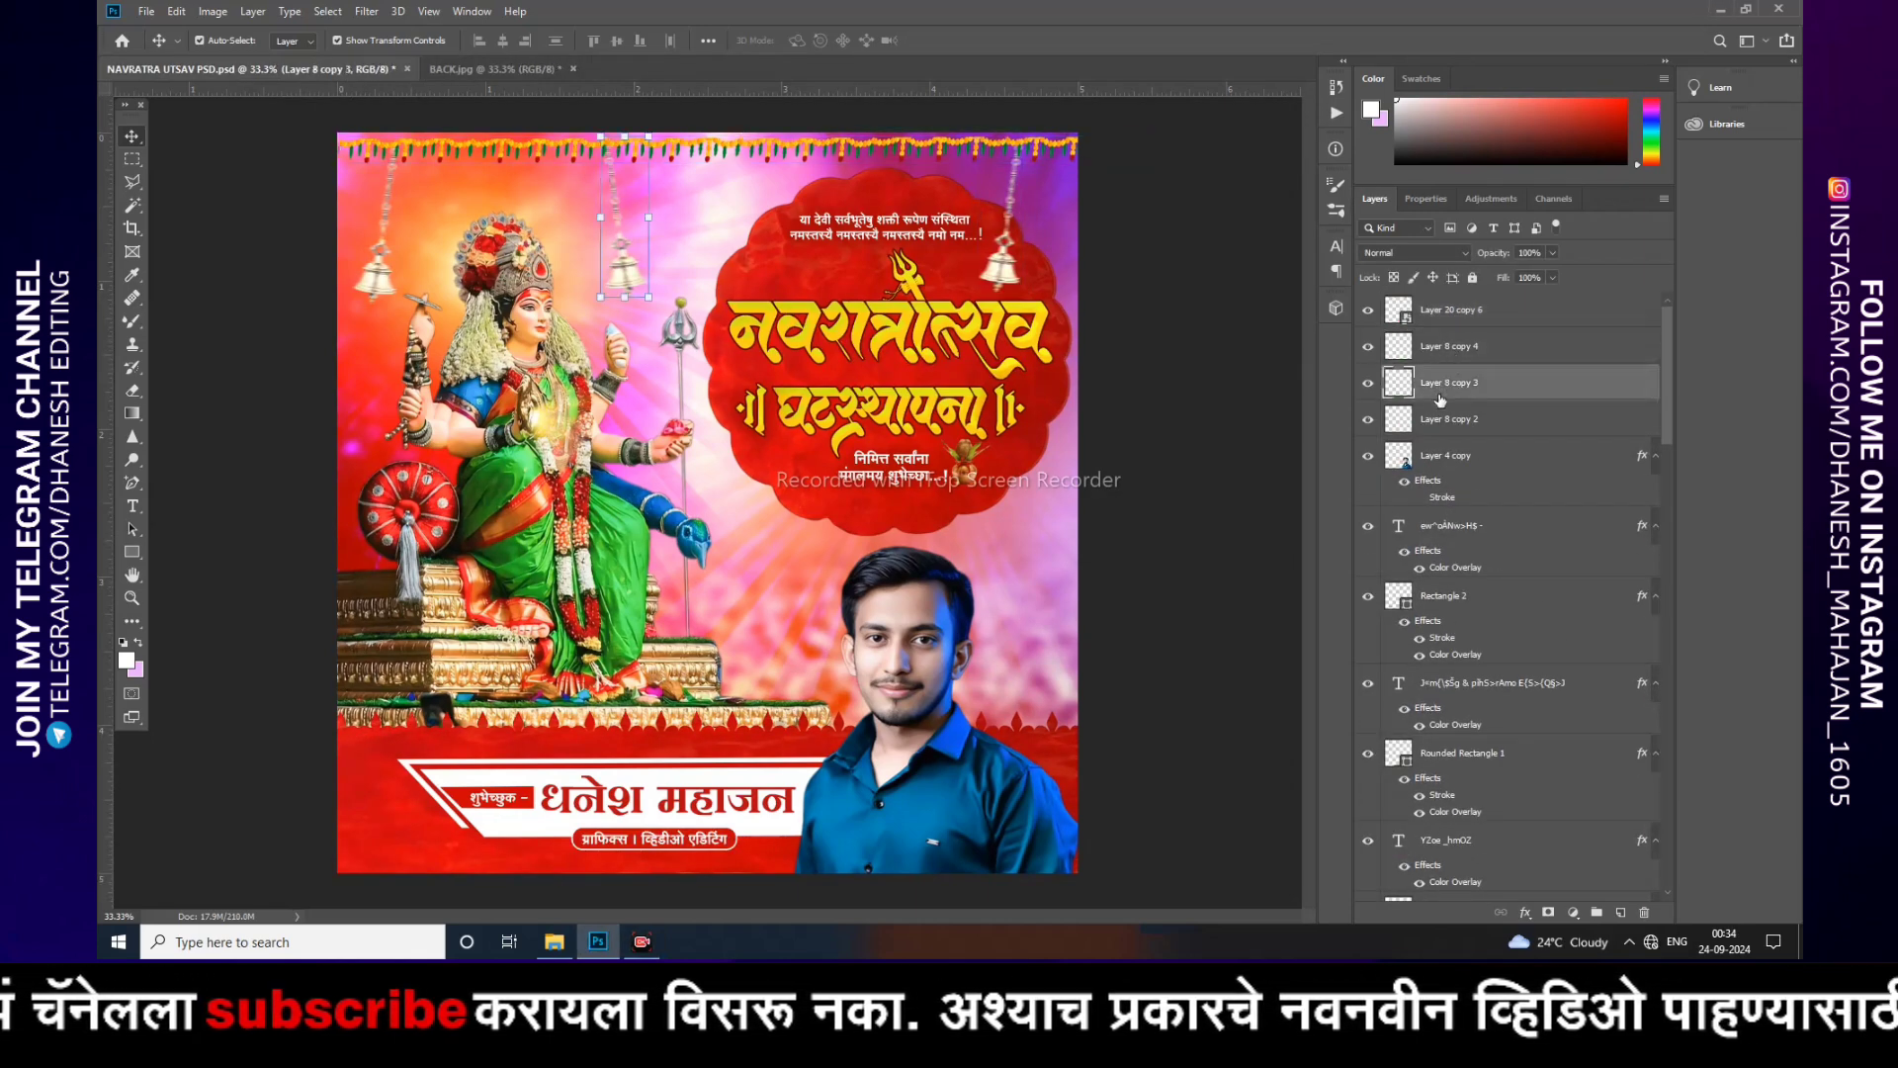
left_click(1480, 425)
left_click(1482, 463)
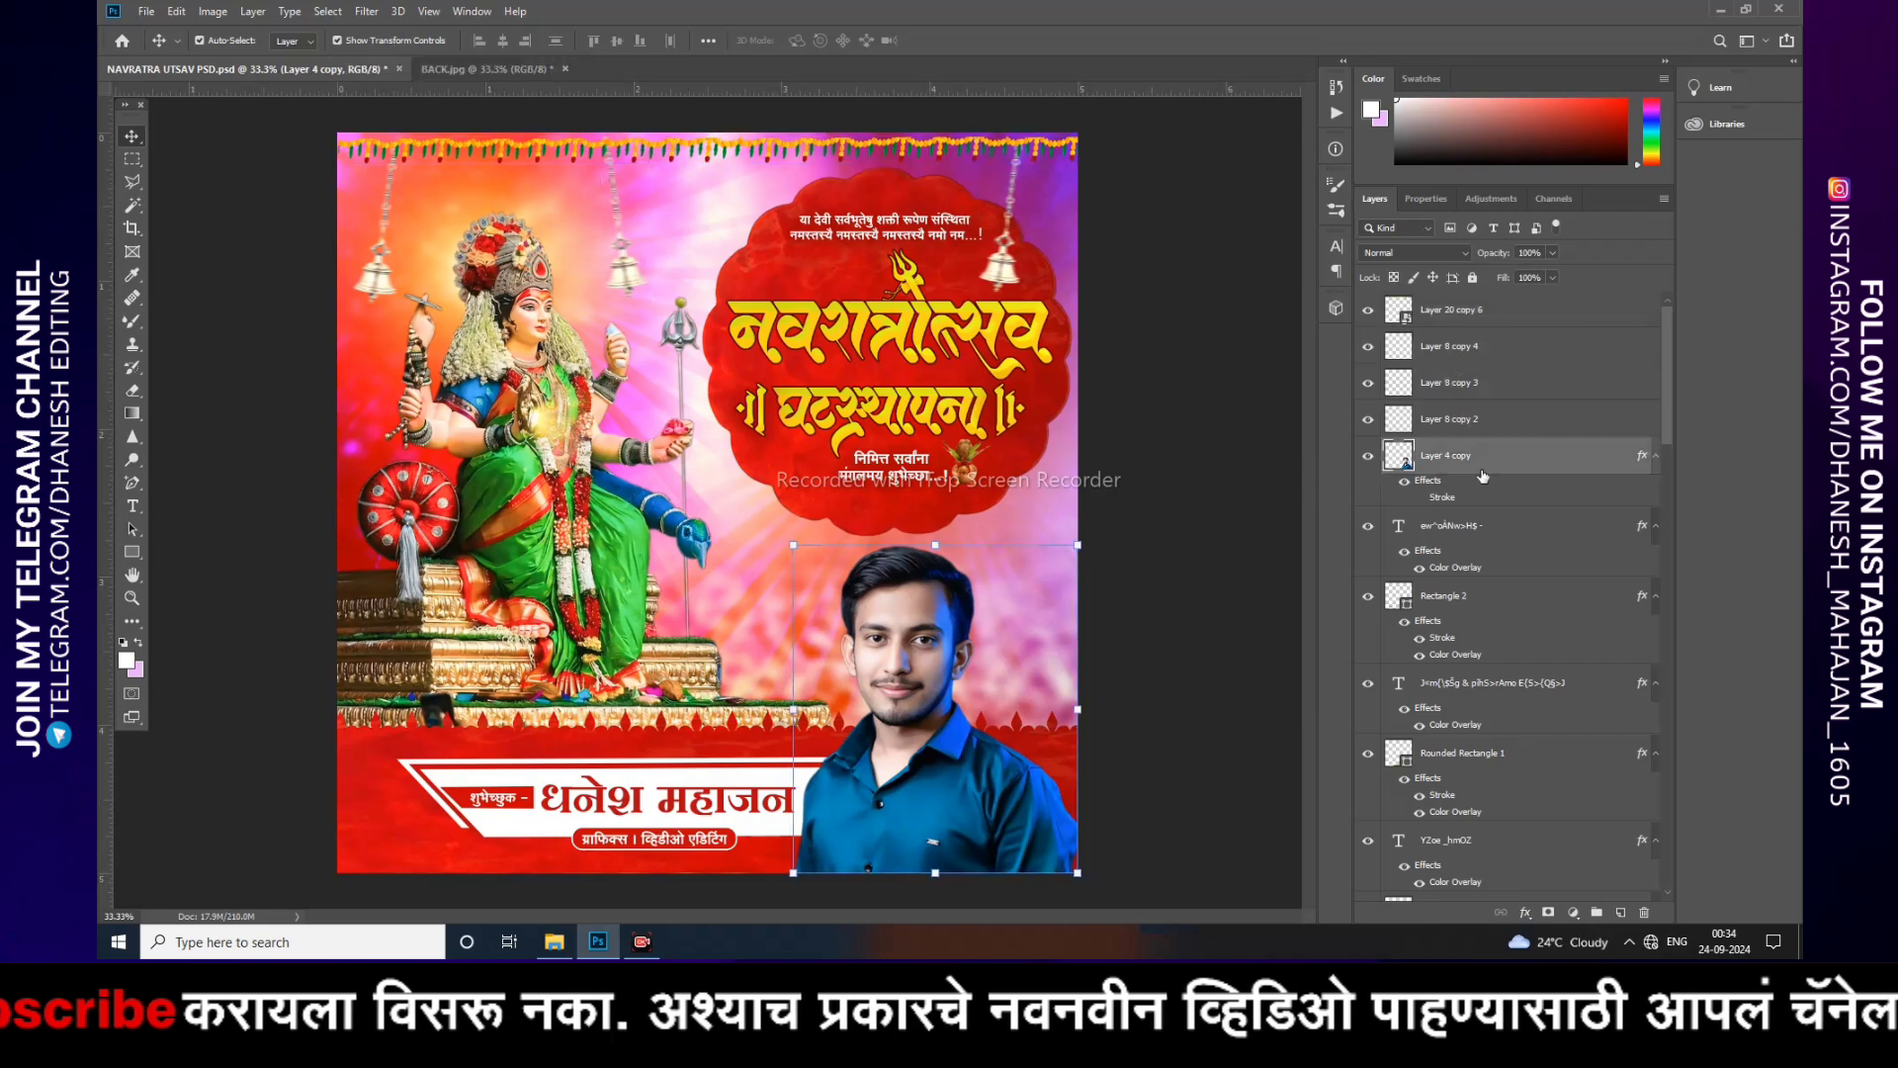
left_click(1451, 534)
scroll(1453, 524, "down", 2)
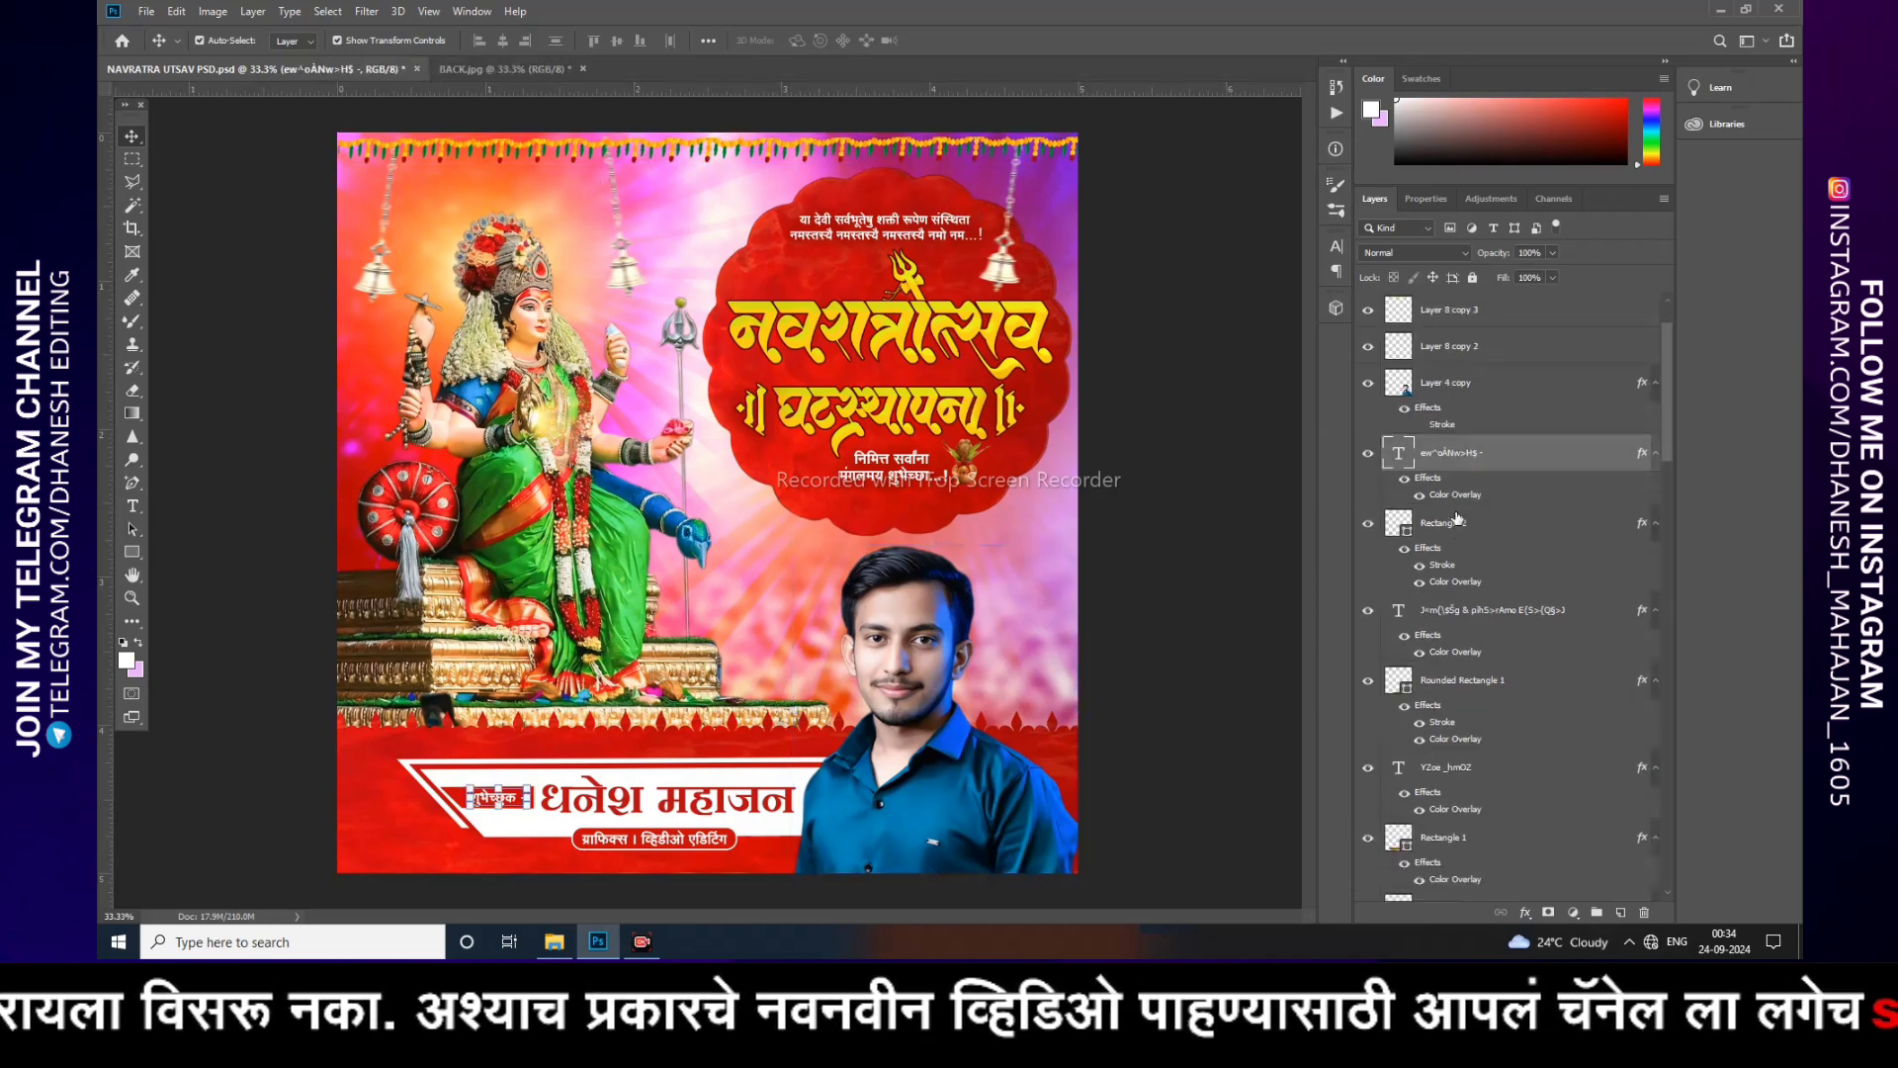
left_click(1461, 524)
scroll(1461, 528, "down", 2)
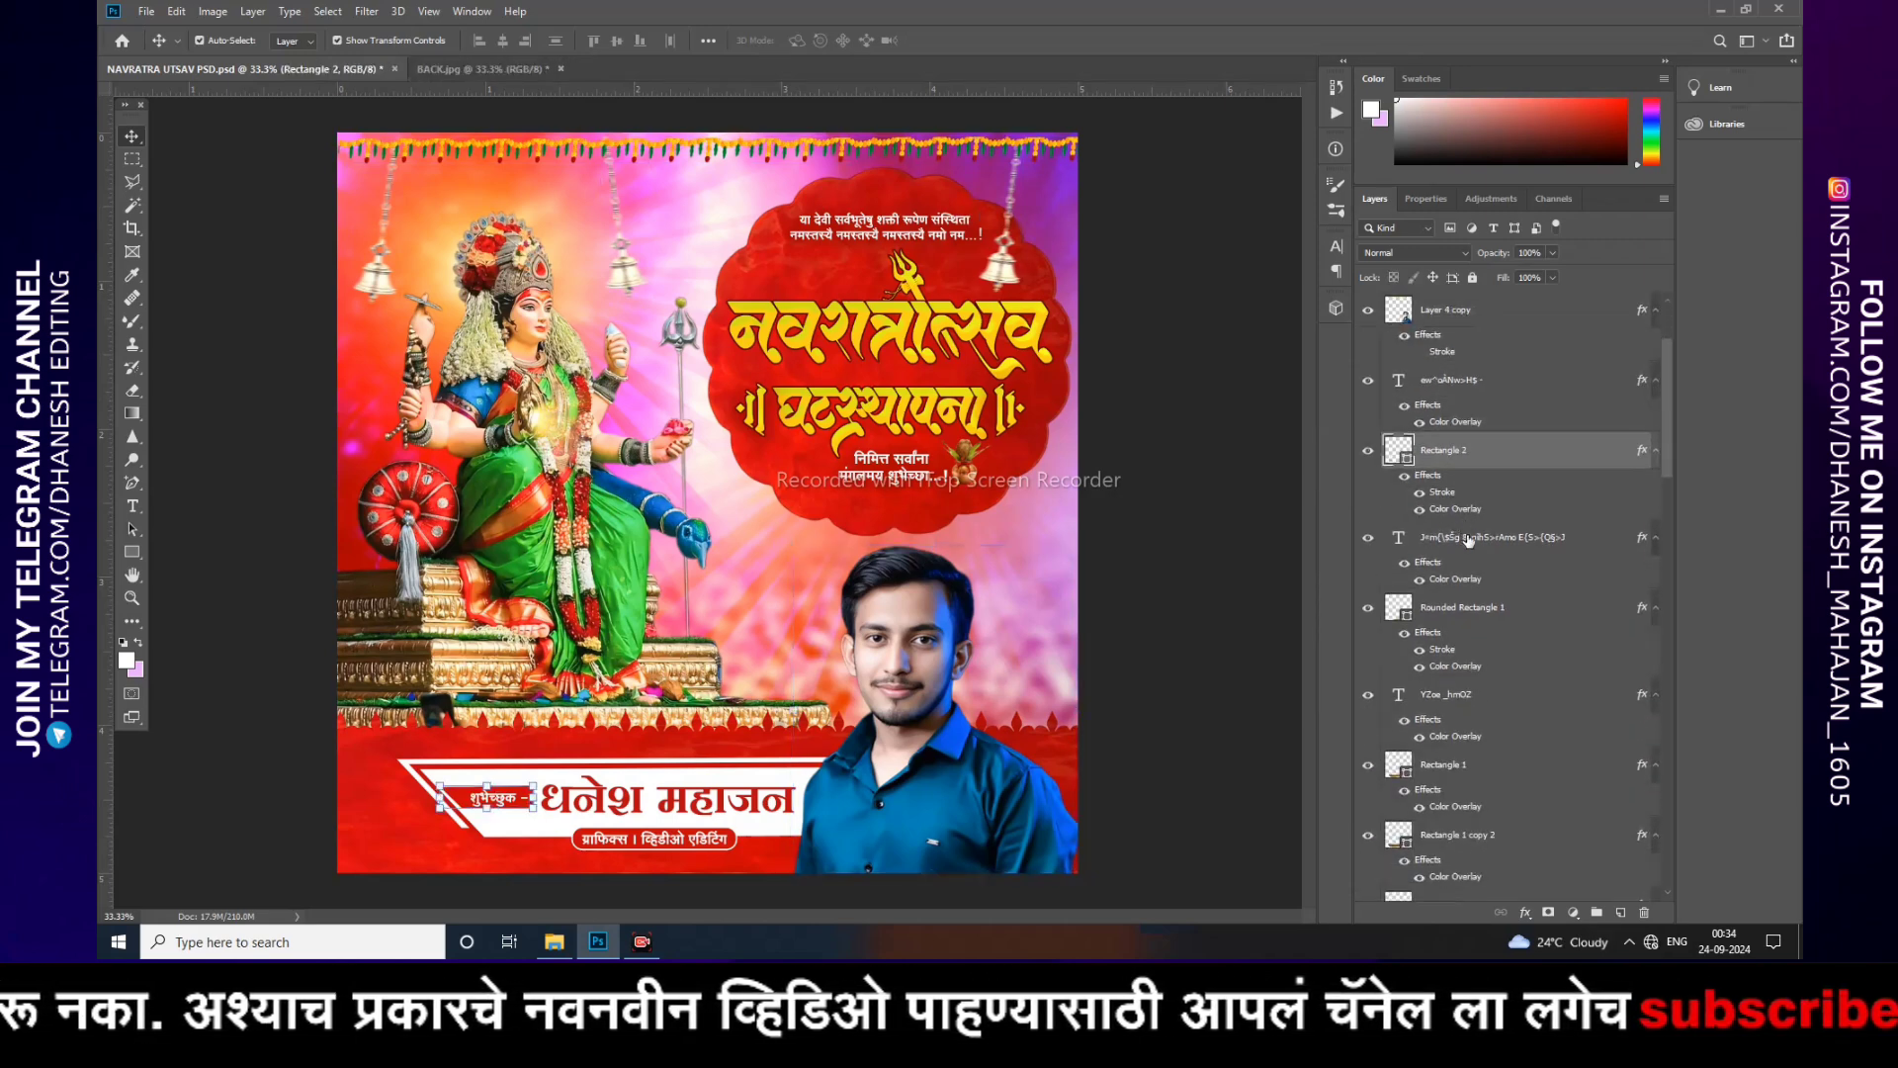
left_click(1463, 535)
scroll(1463, 534, "down", 2)
left_click(1463, 535)
scroll(1463, 535, "down", 3)
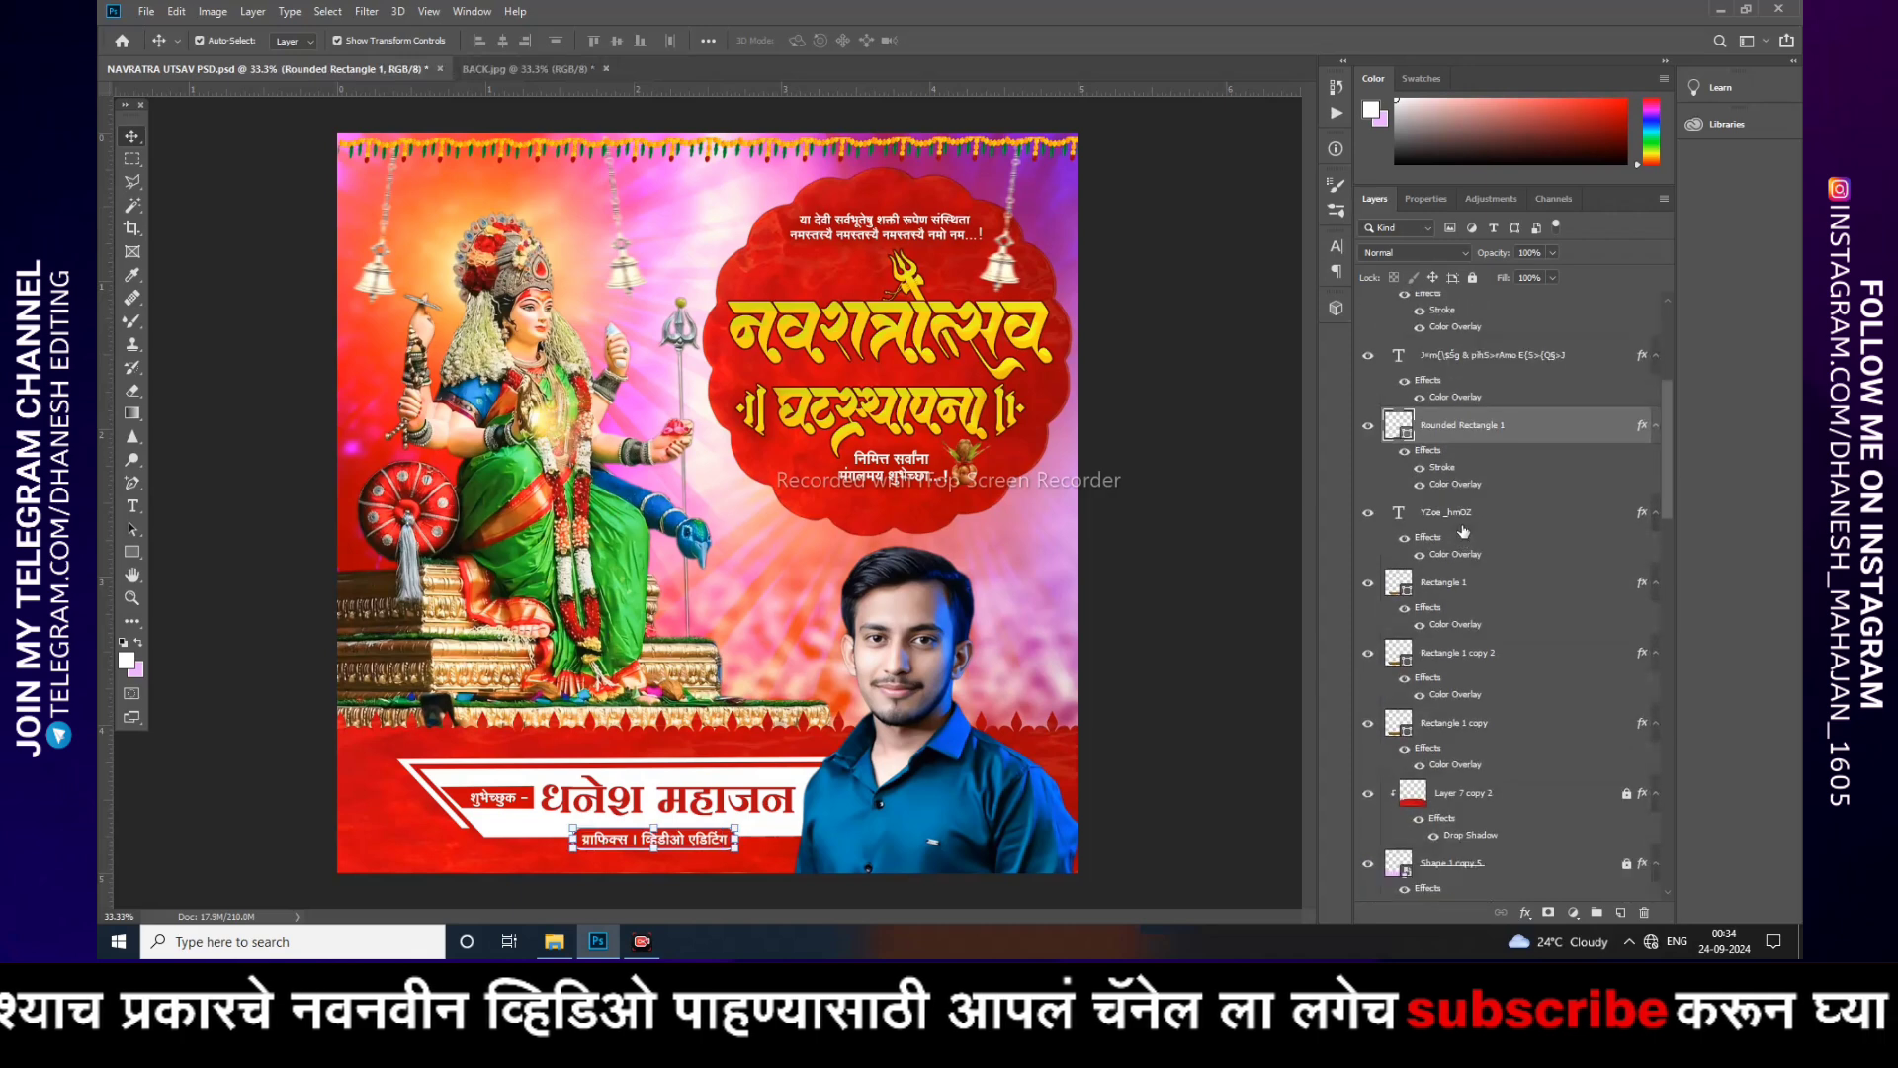
left_click(1463, 529)
scroll(1463, 529, "down", 3)
left_click(1458, 508)
left_click(1477, 578)
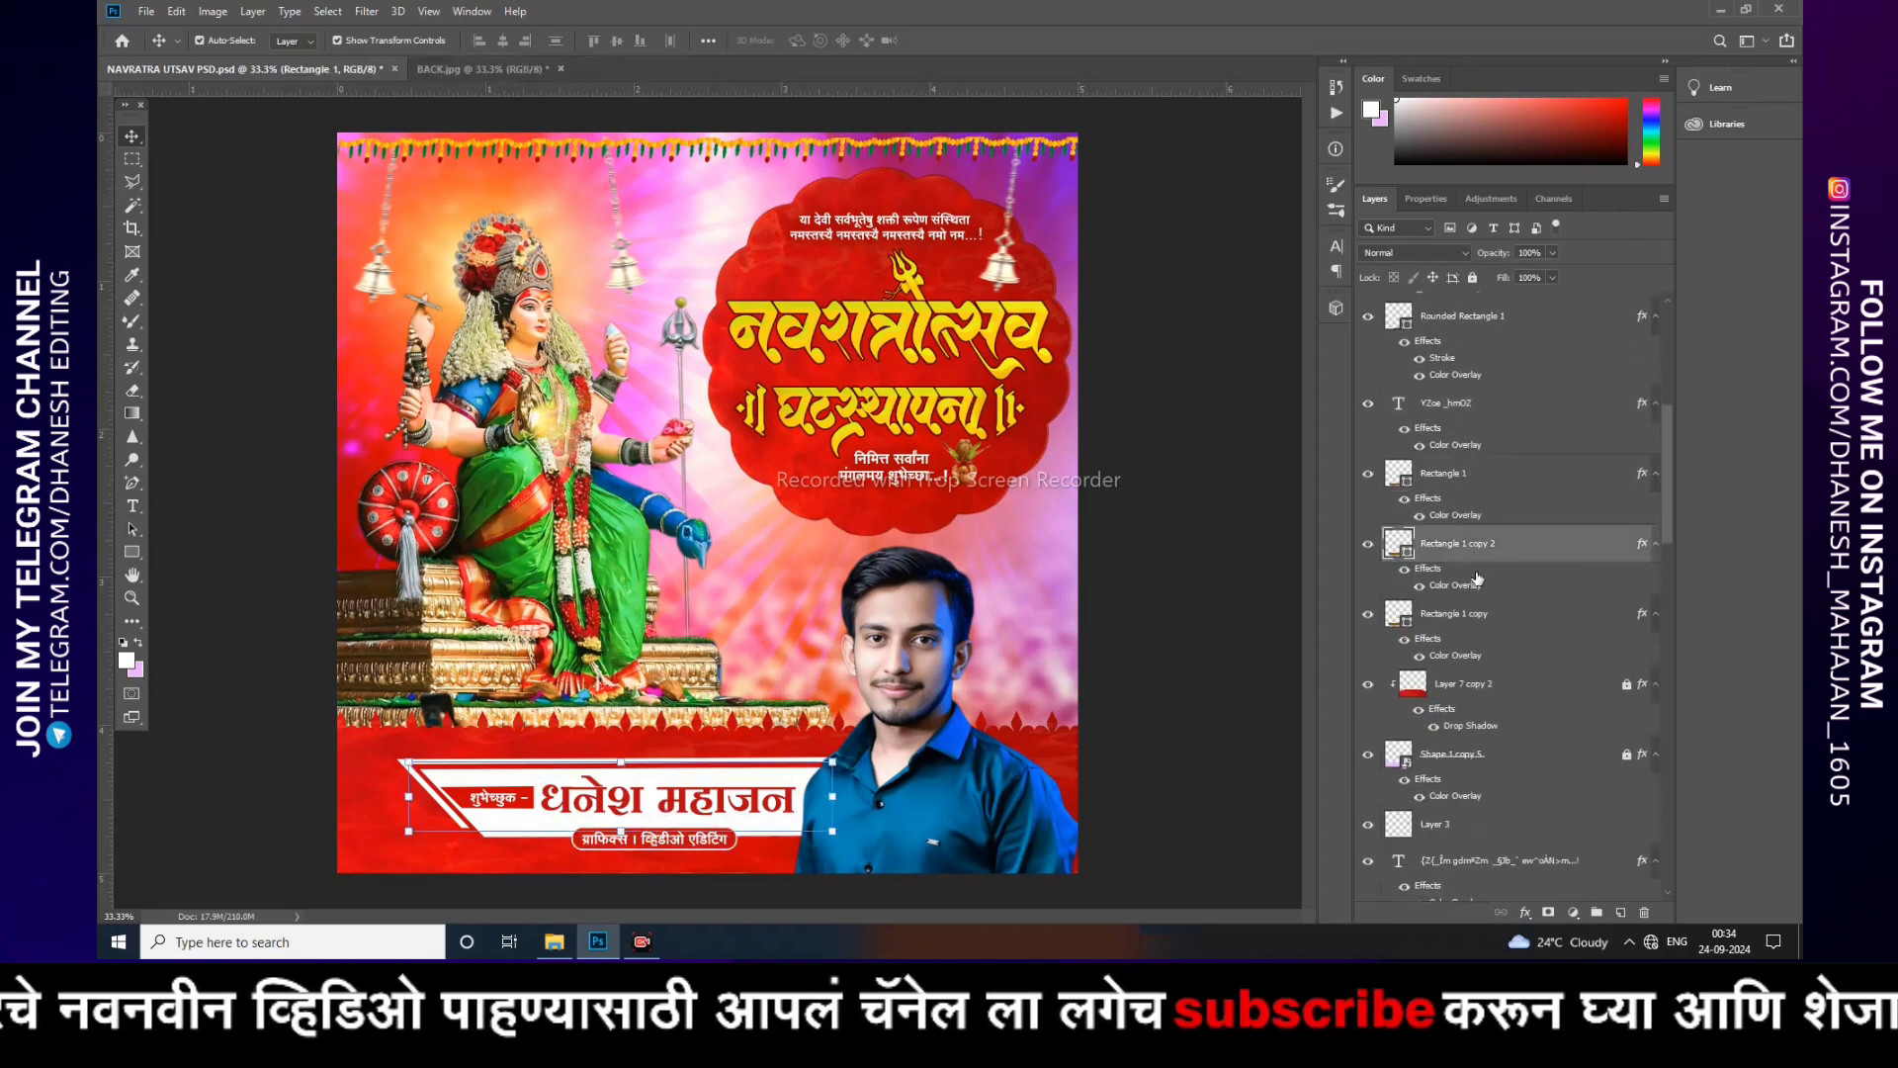
scroll(1475, 595, "down", 2)
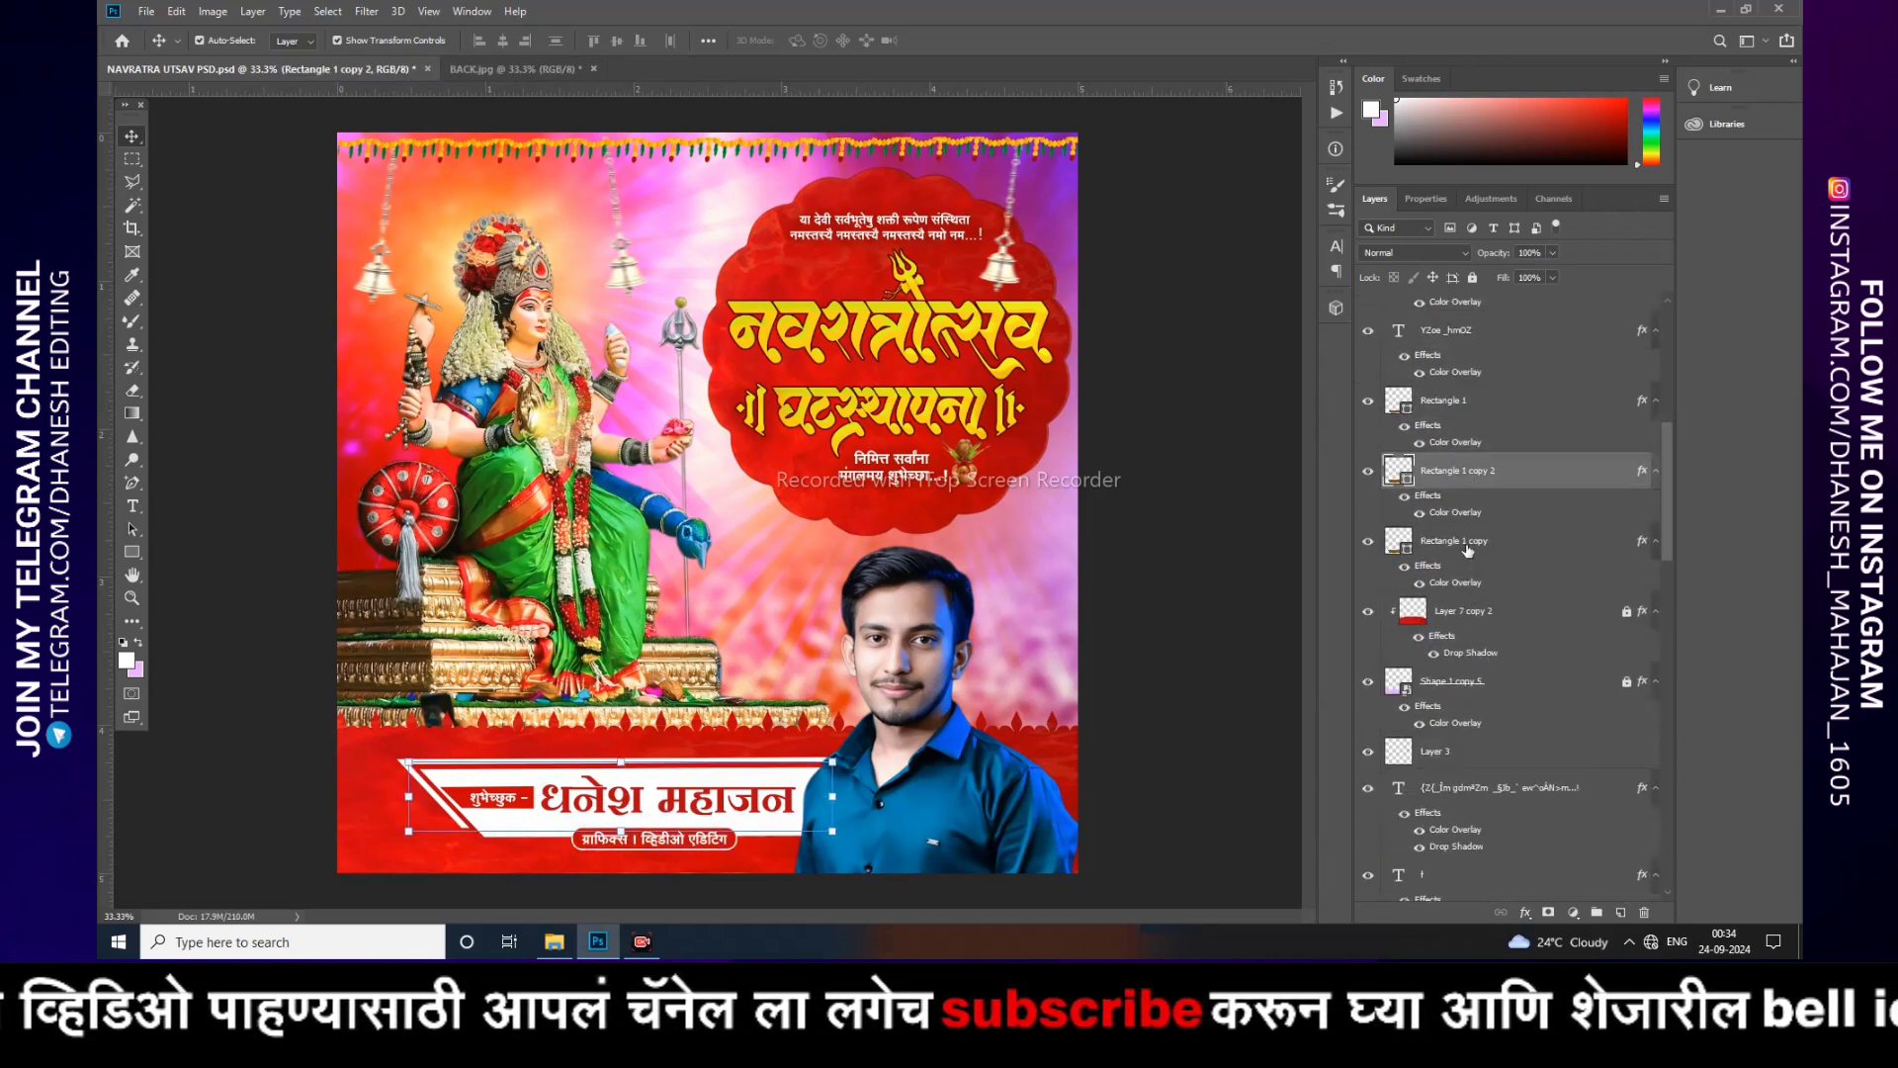
left_click(1468, 548)
scroll(1480, 606, "down", 2)
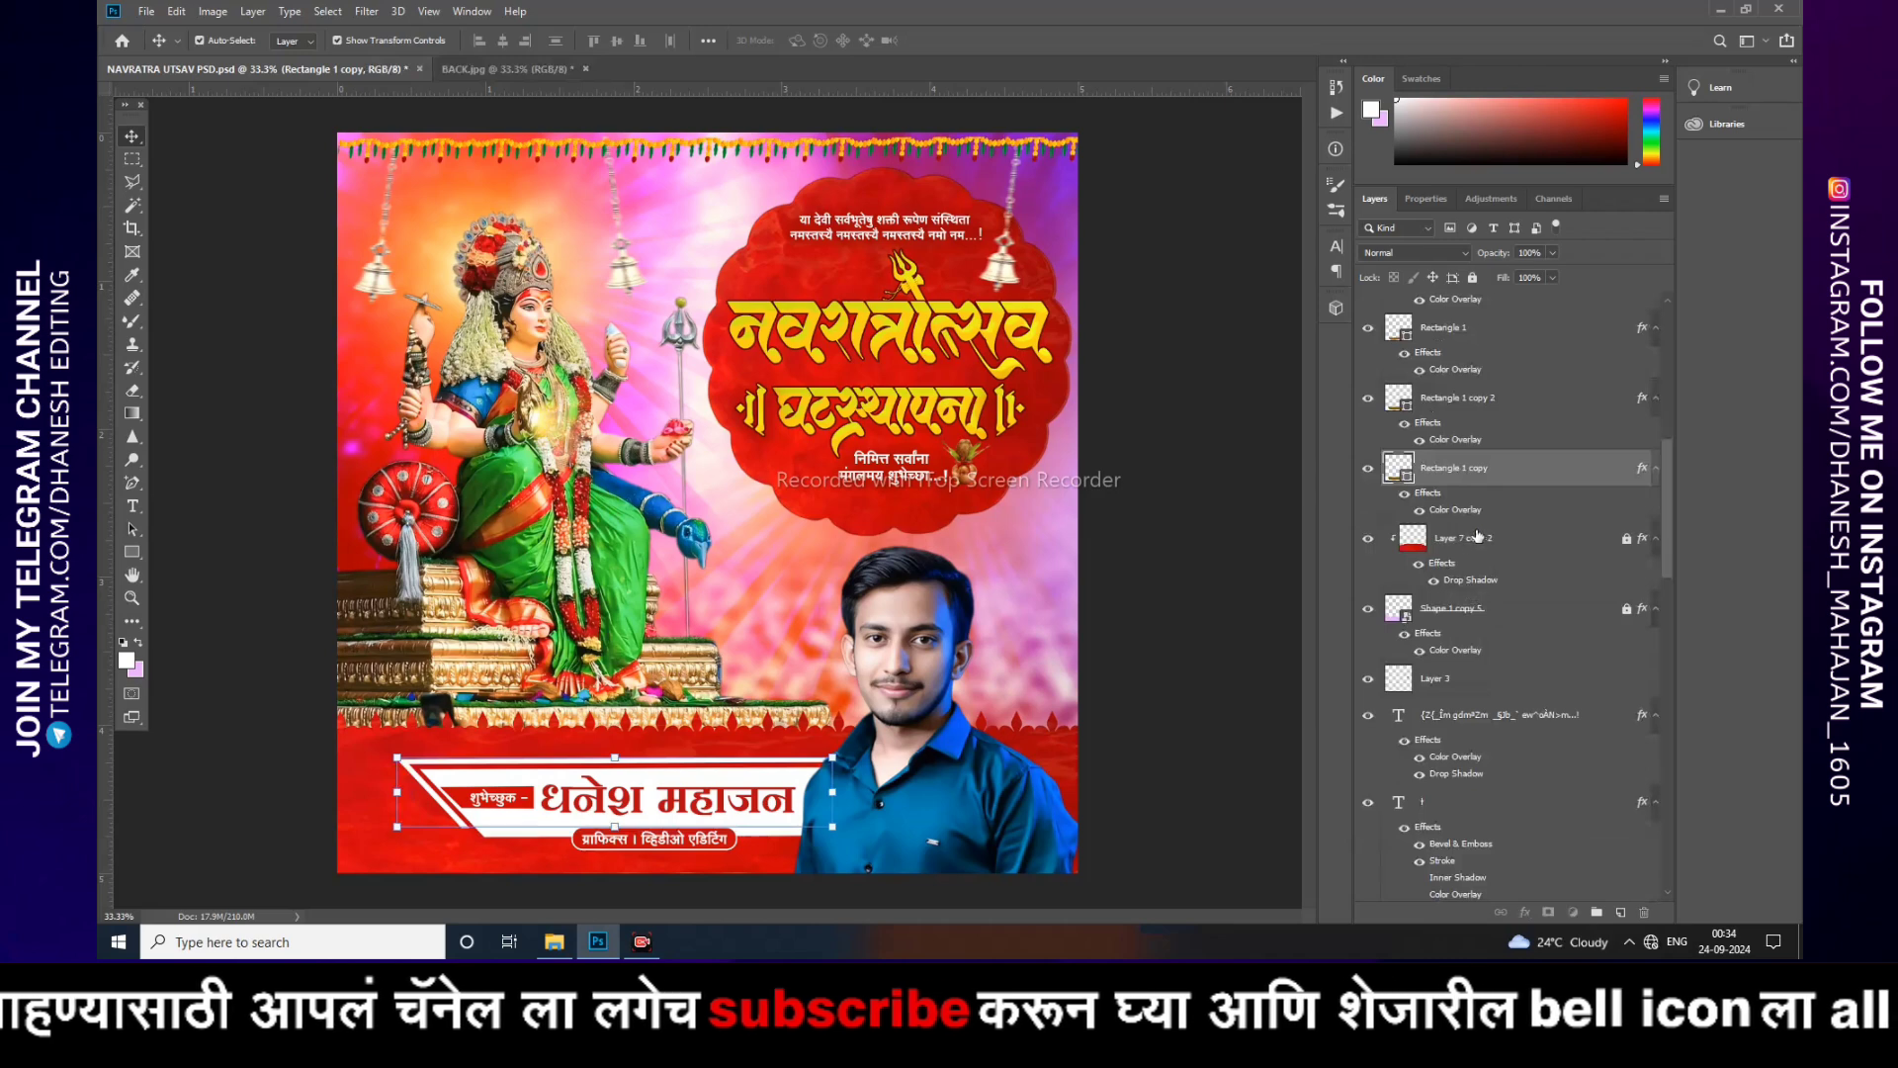
left_click(1478, 537)
left_click(1485, 610)
scroll(1485, 610, "down", 3)
left_click(1455, 572)
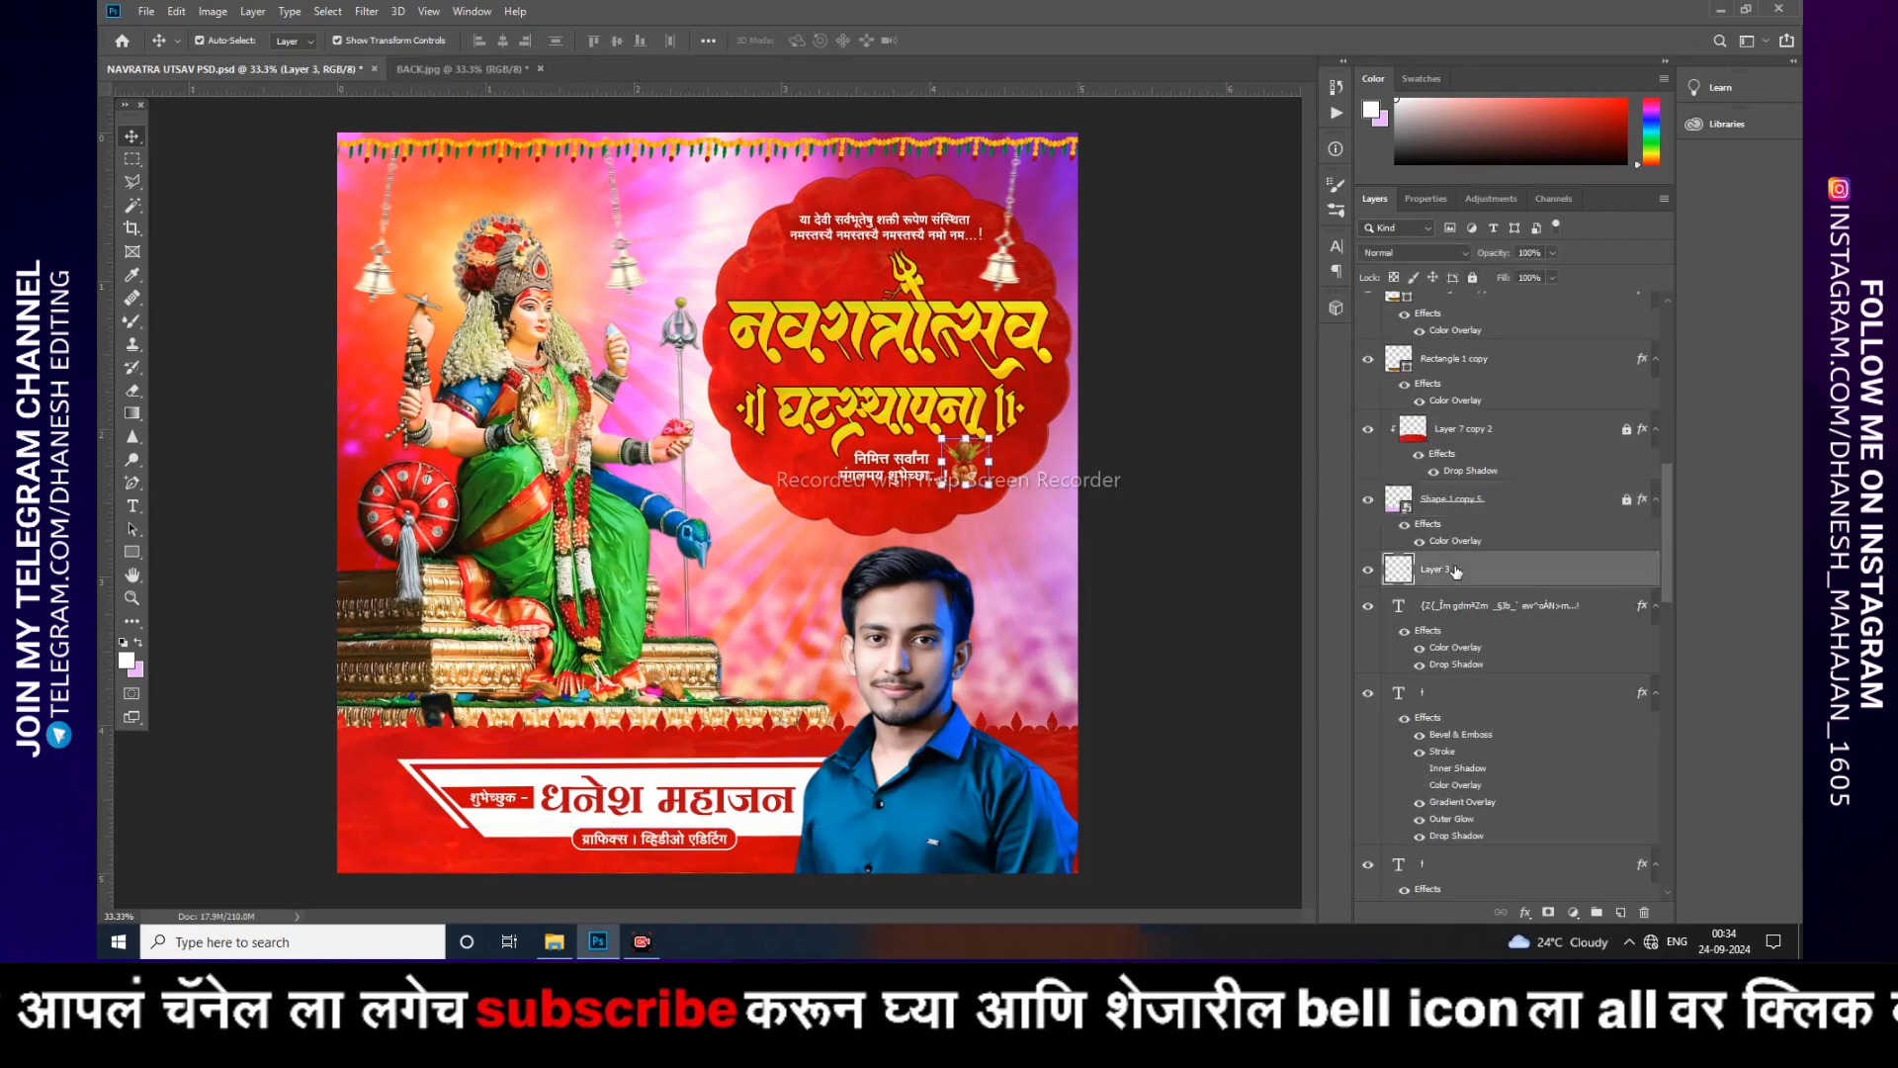
scroll(1455, 571, "down", 3)
left_click(1437, 491)
scroll(1438, 494, "down", 3)
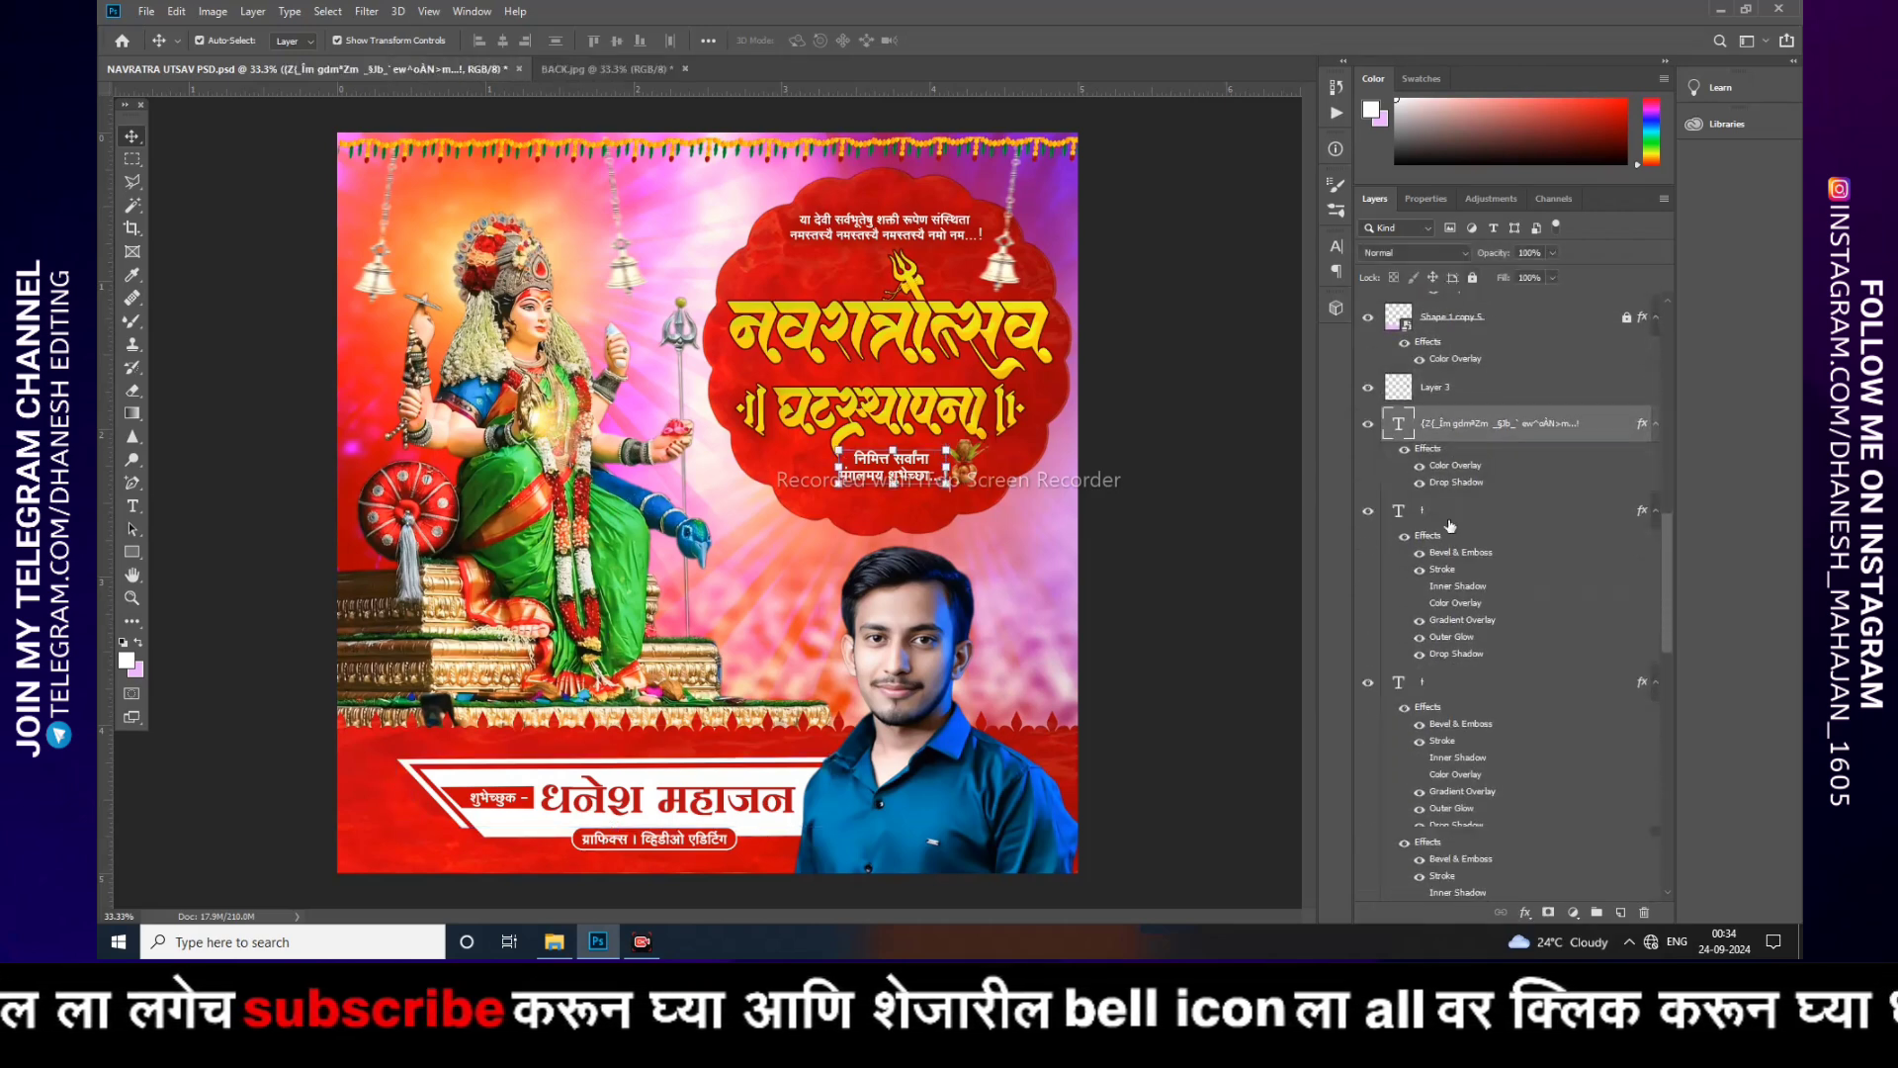
left_click(1440, 482)
scroll(1442, 512, "down", 2)
left_click(1453, 570)
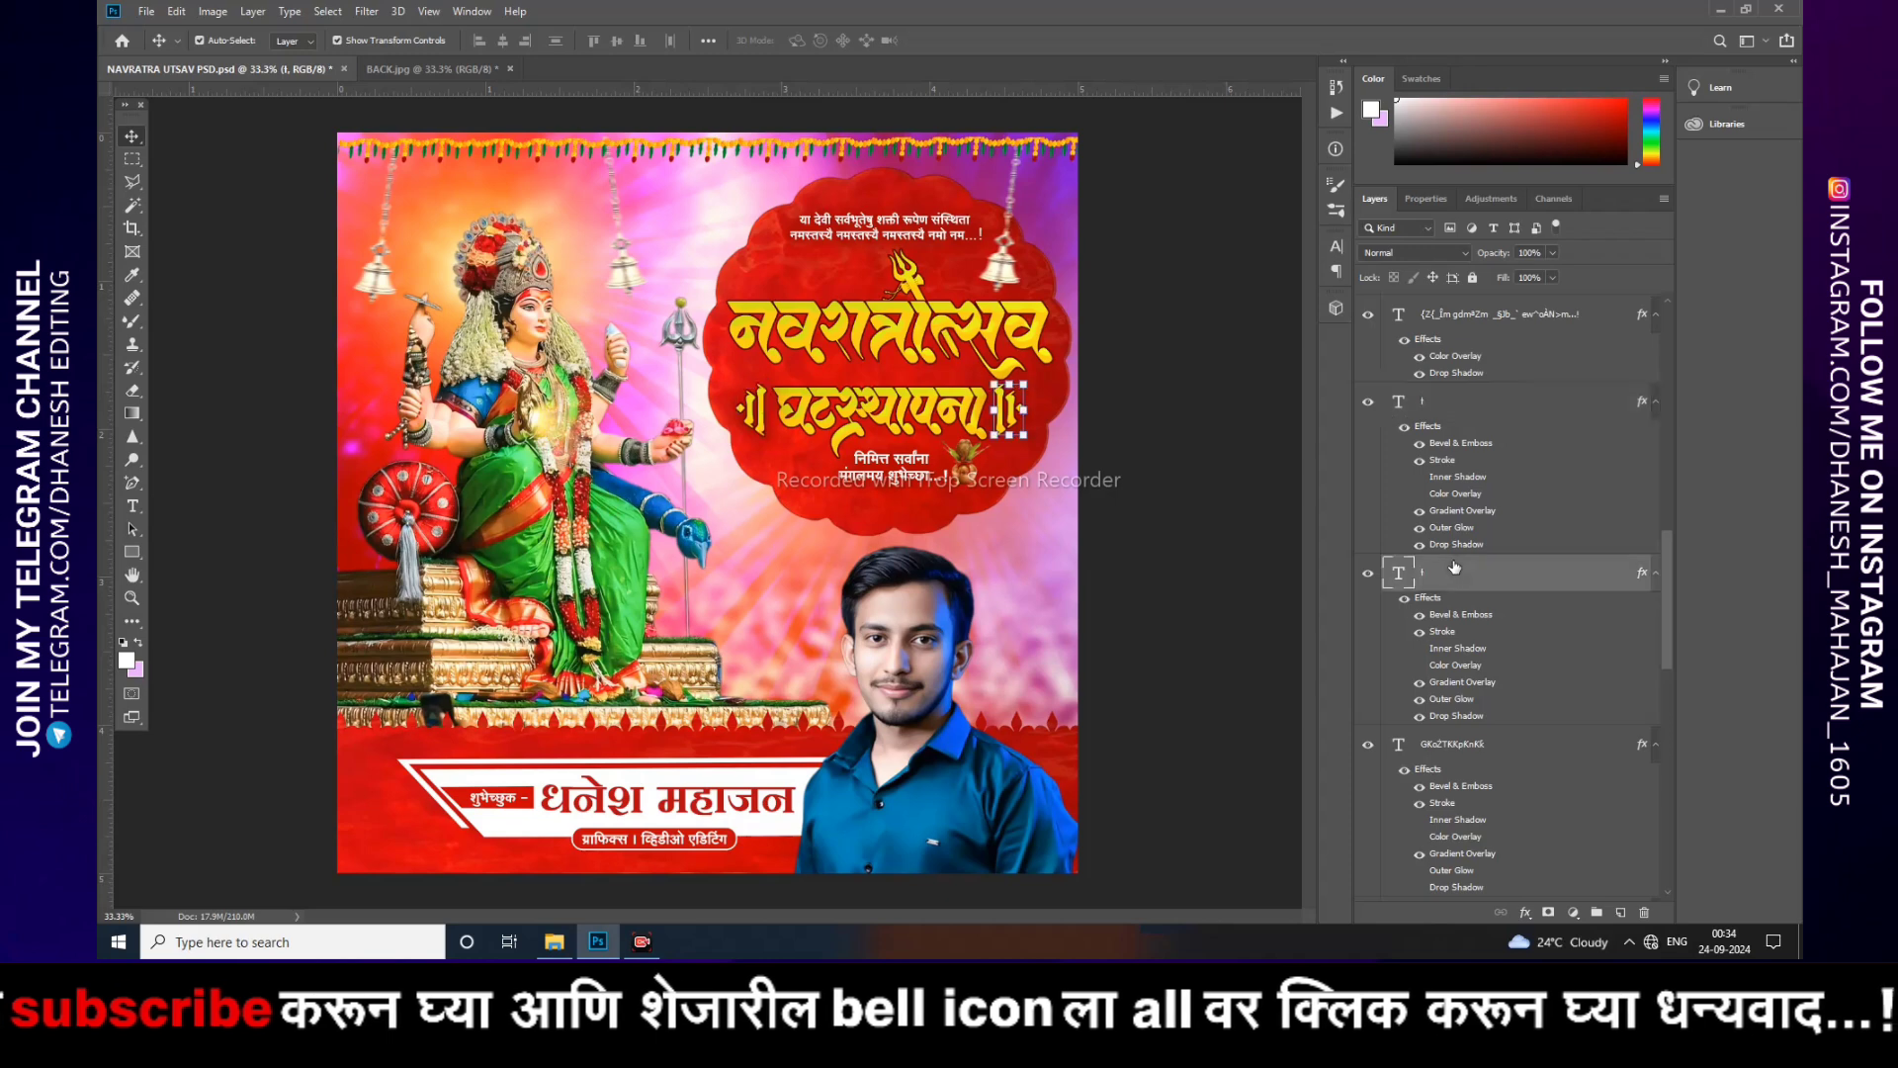
scroll(1449, 559, "down", 3)
left_click(1444, 652)
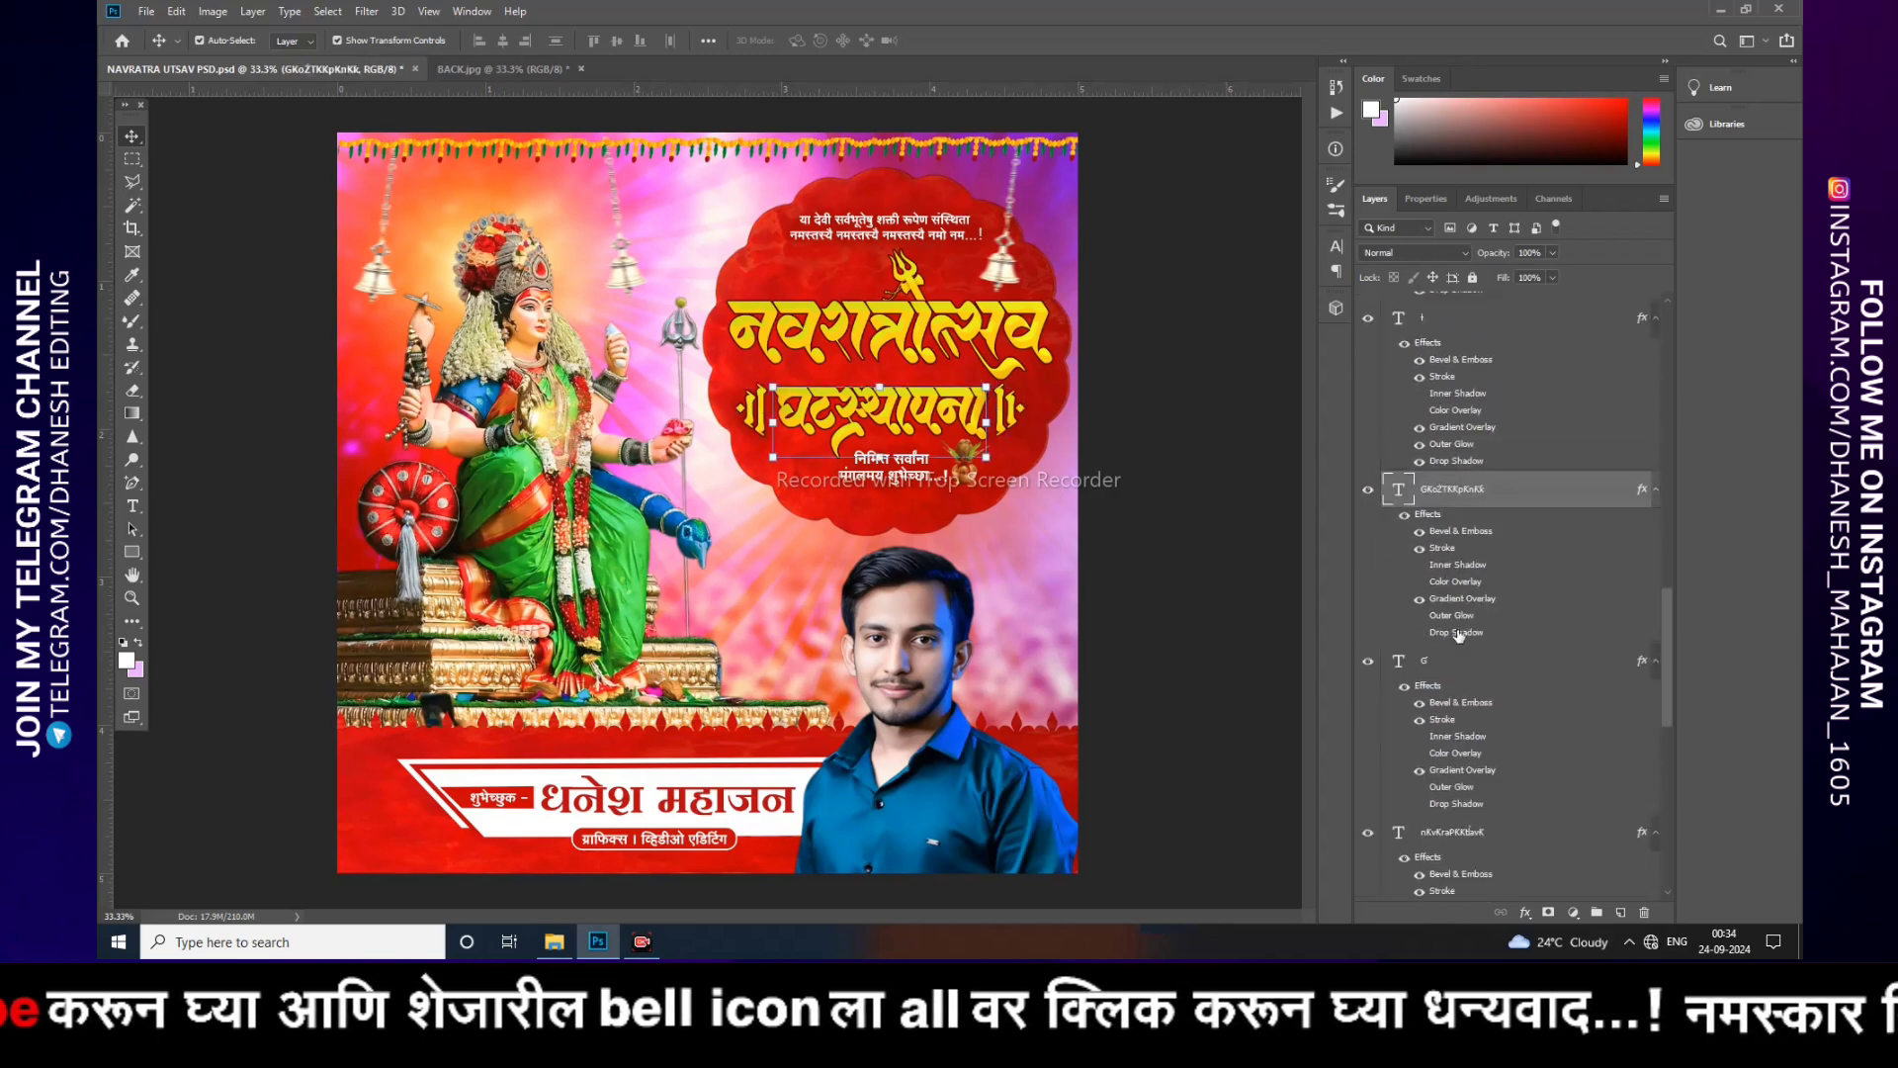
scroll(1453, 637, "down", 8)
left_click(1442, 537)
scroll(1440, 548, "down", 7)
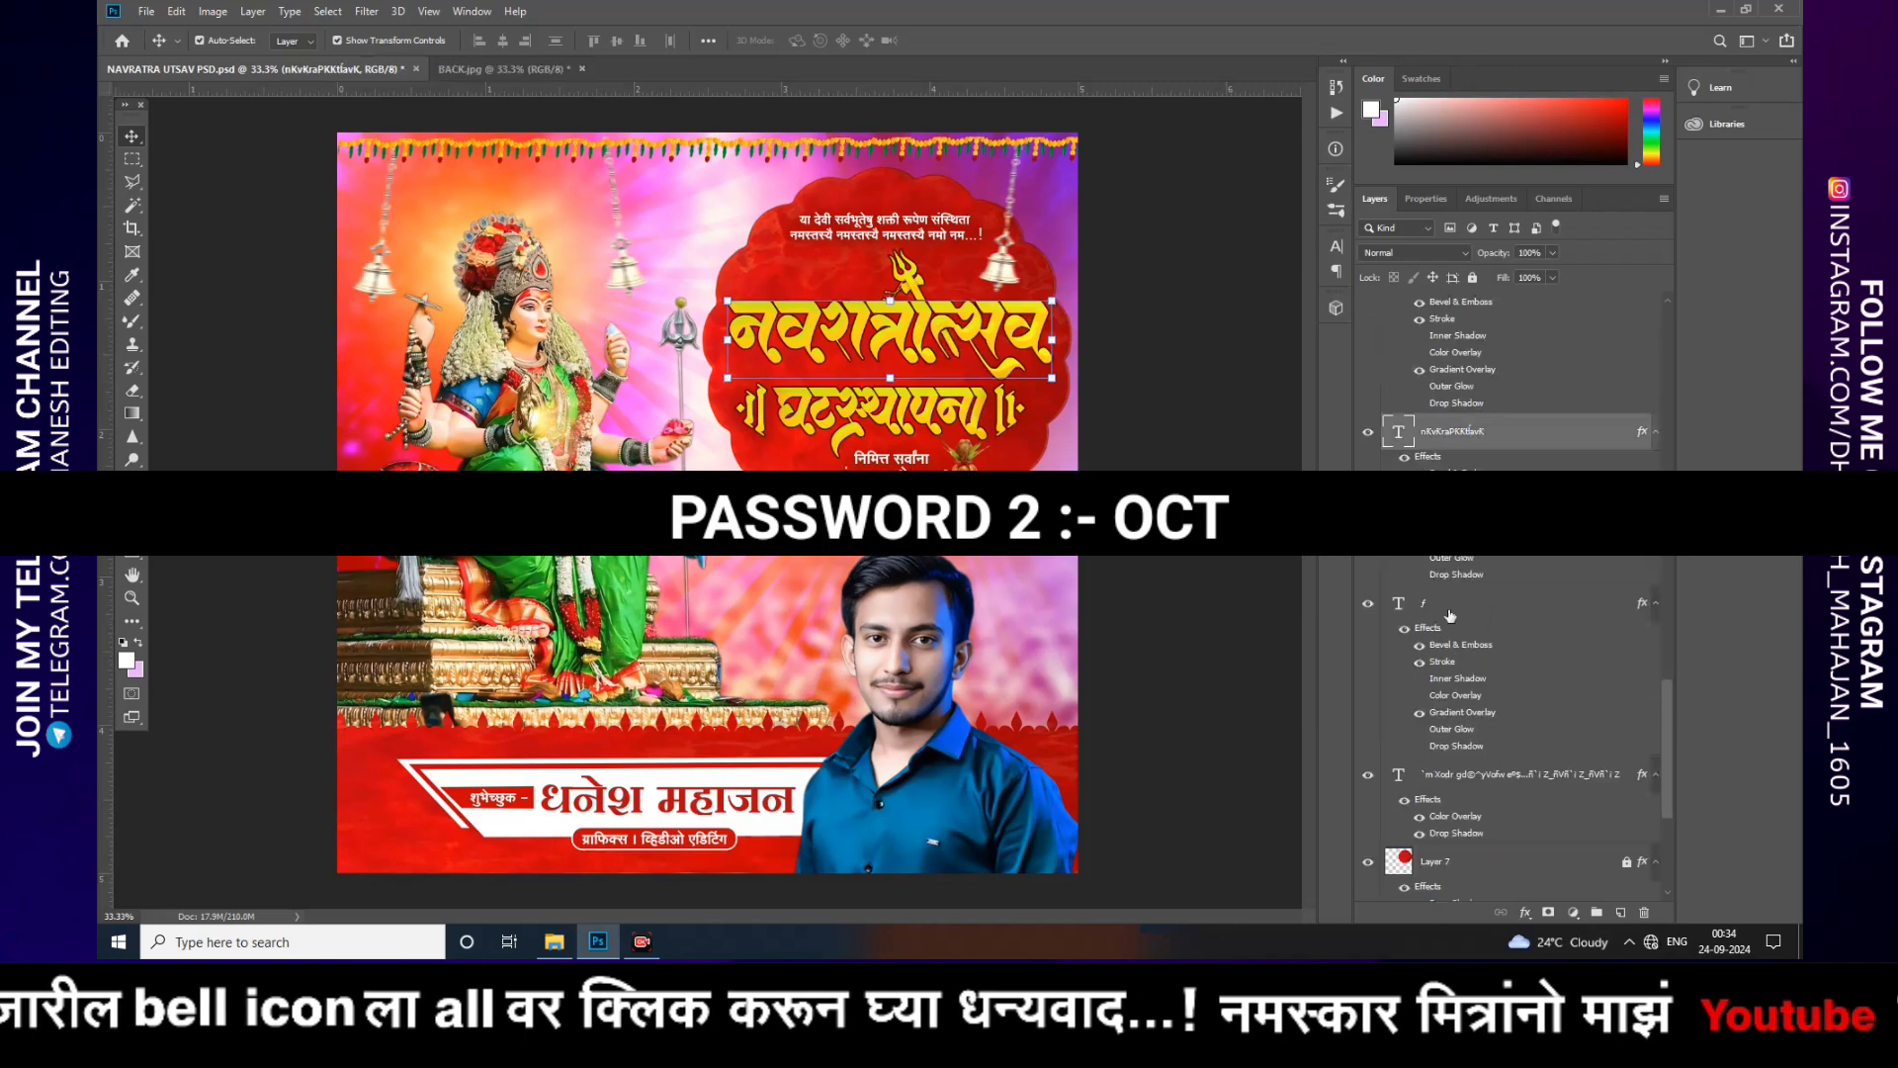
left_click(1449, 605)
scroll(1453, 569, "down", 4)
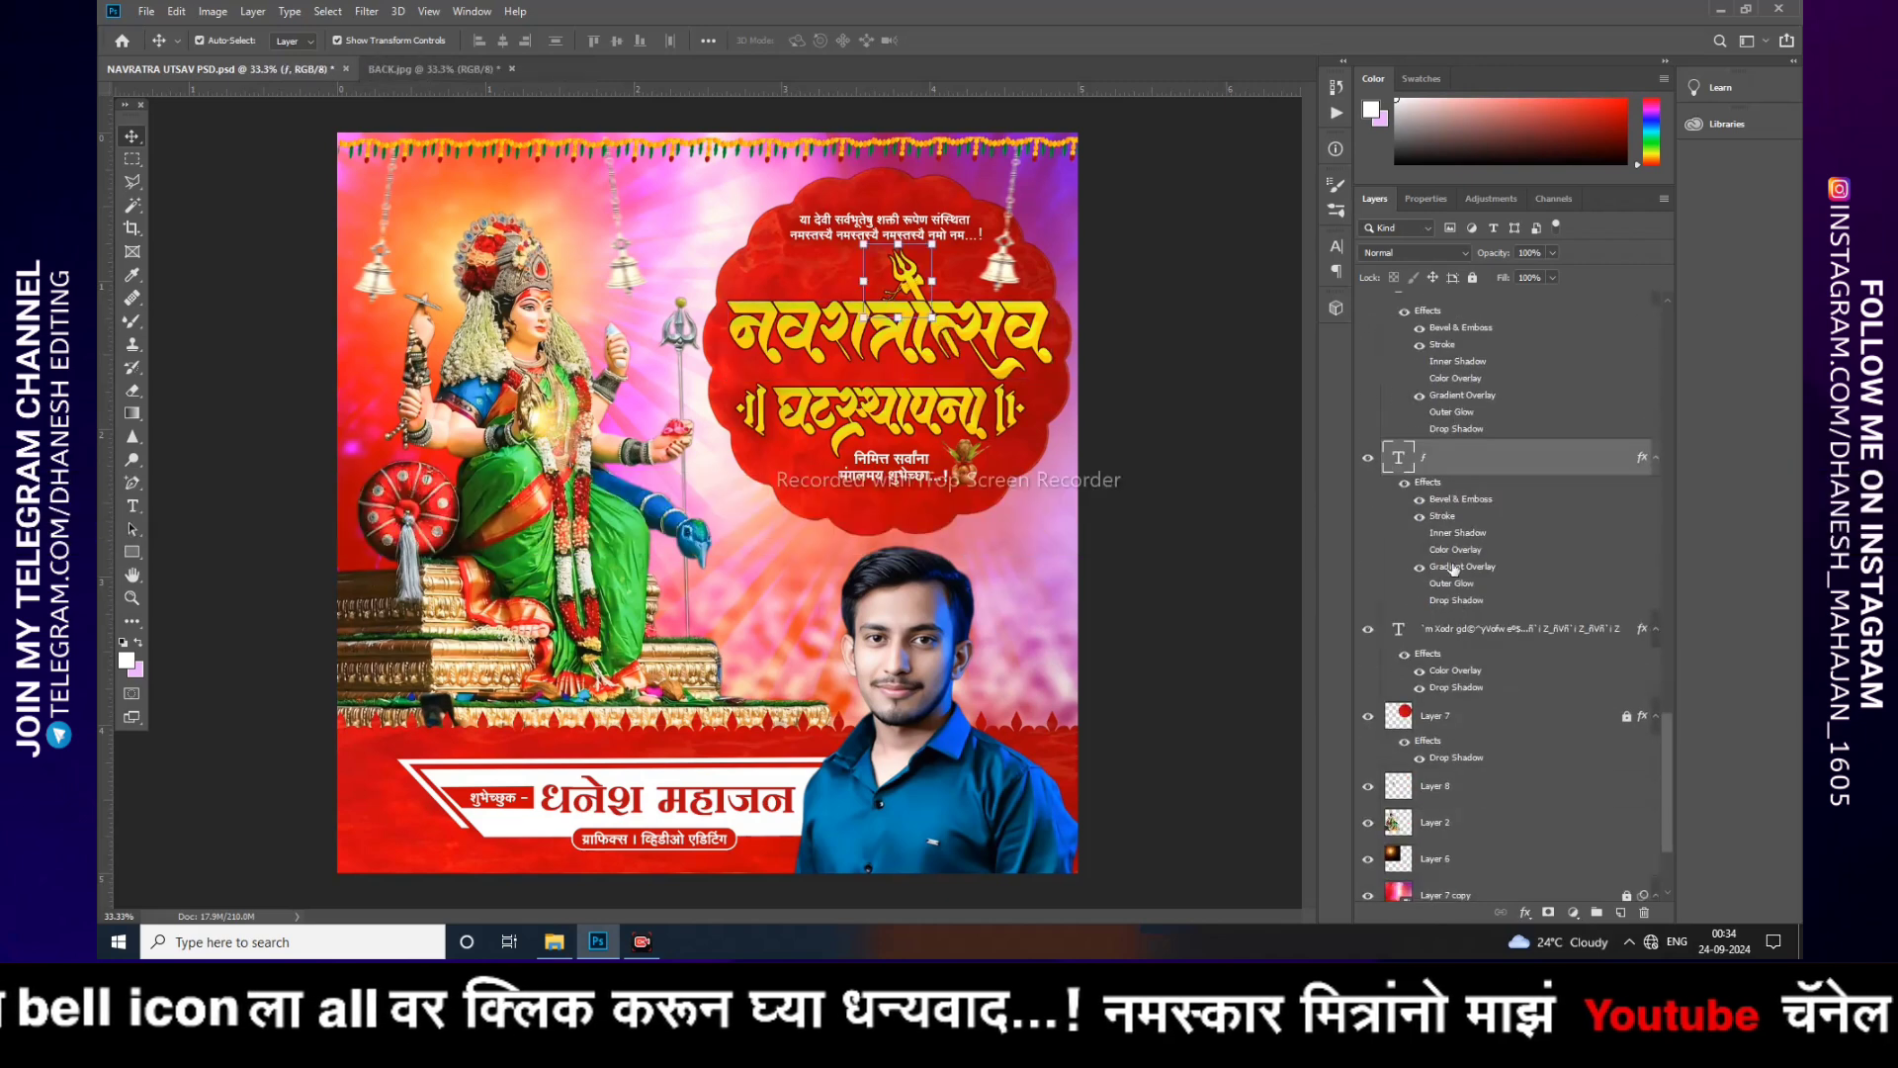
left_click(1476, 633)
scroll(1482, 617, "down", 3)
left_click(1480, 618)
scroll(1500, 632, "down", 1)
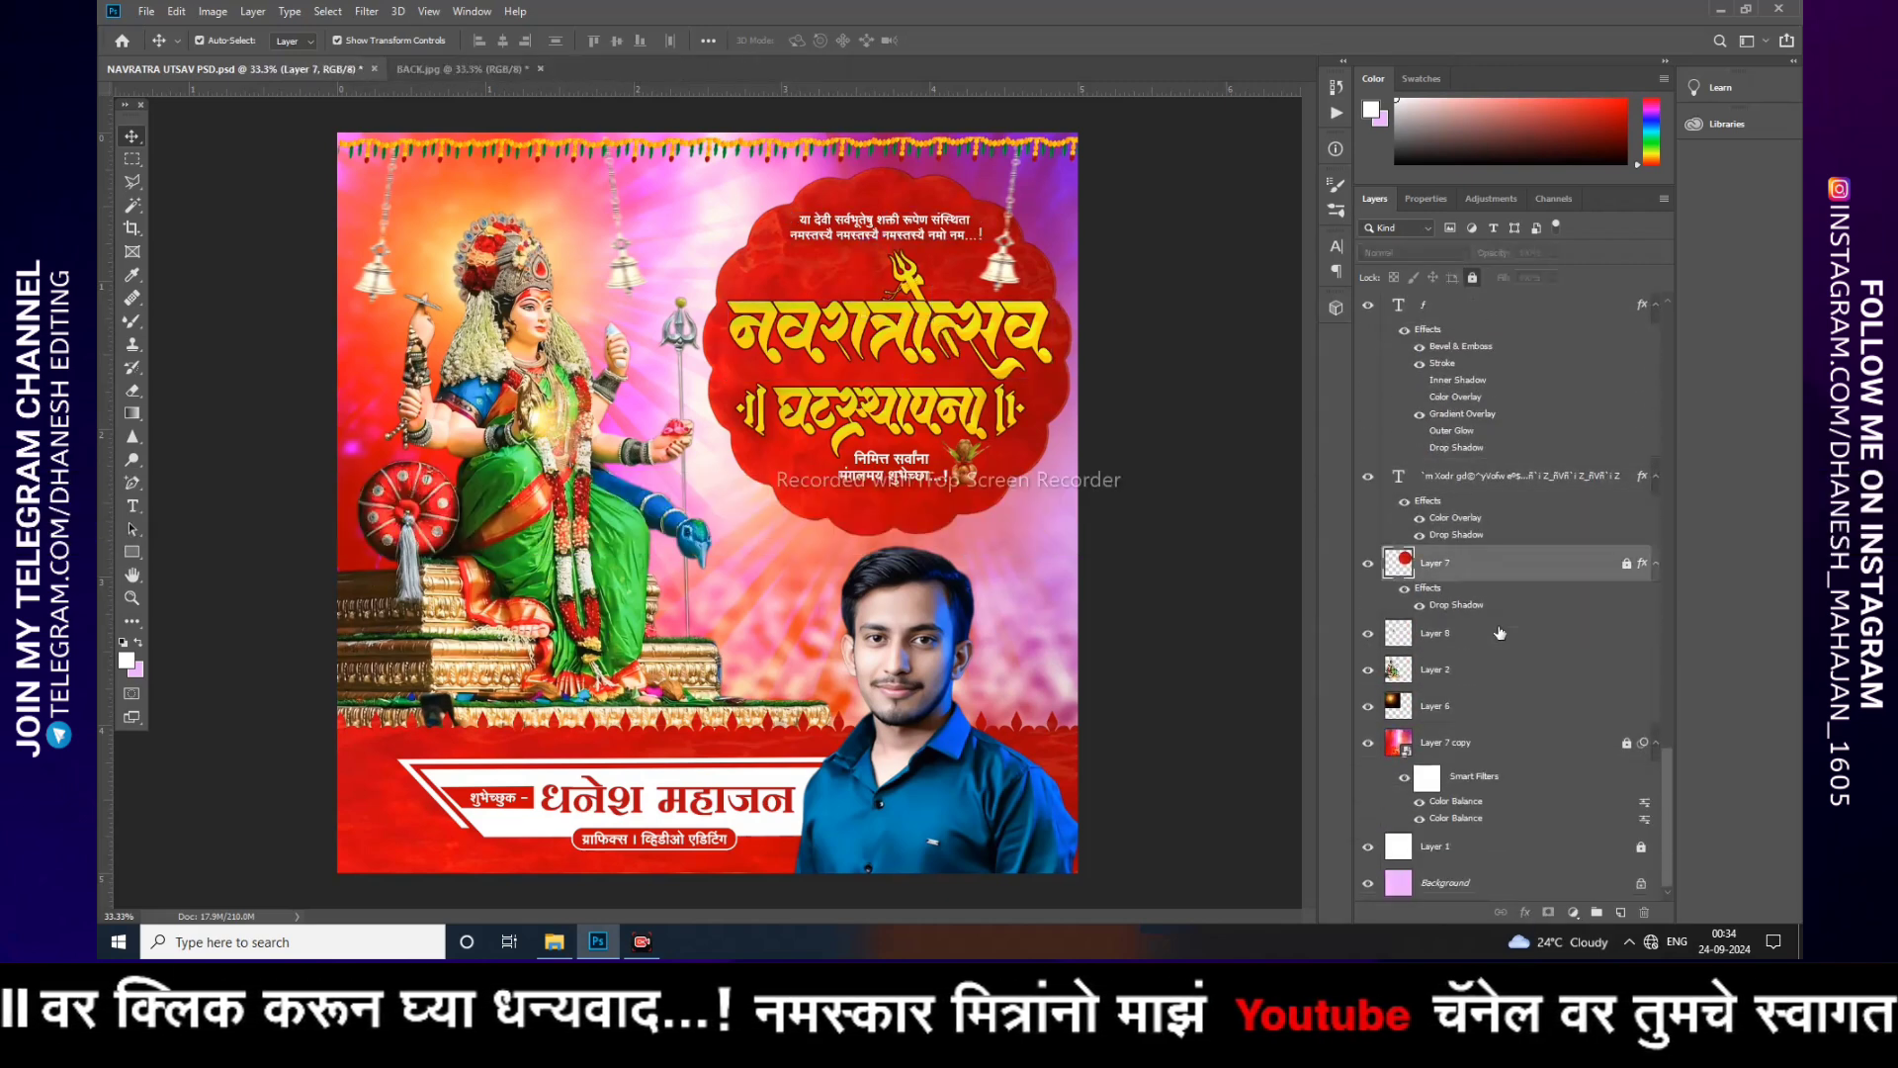
left_click(1458, 639)
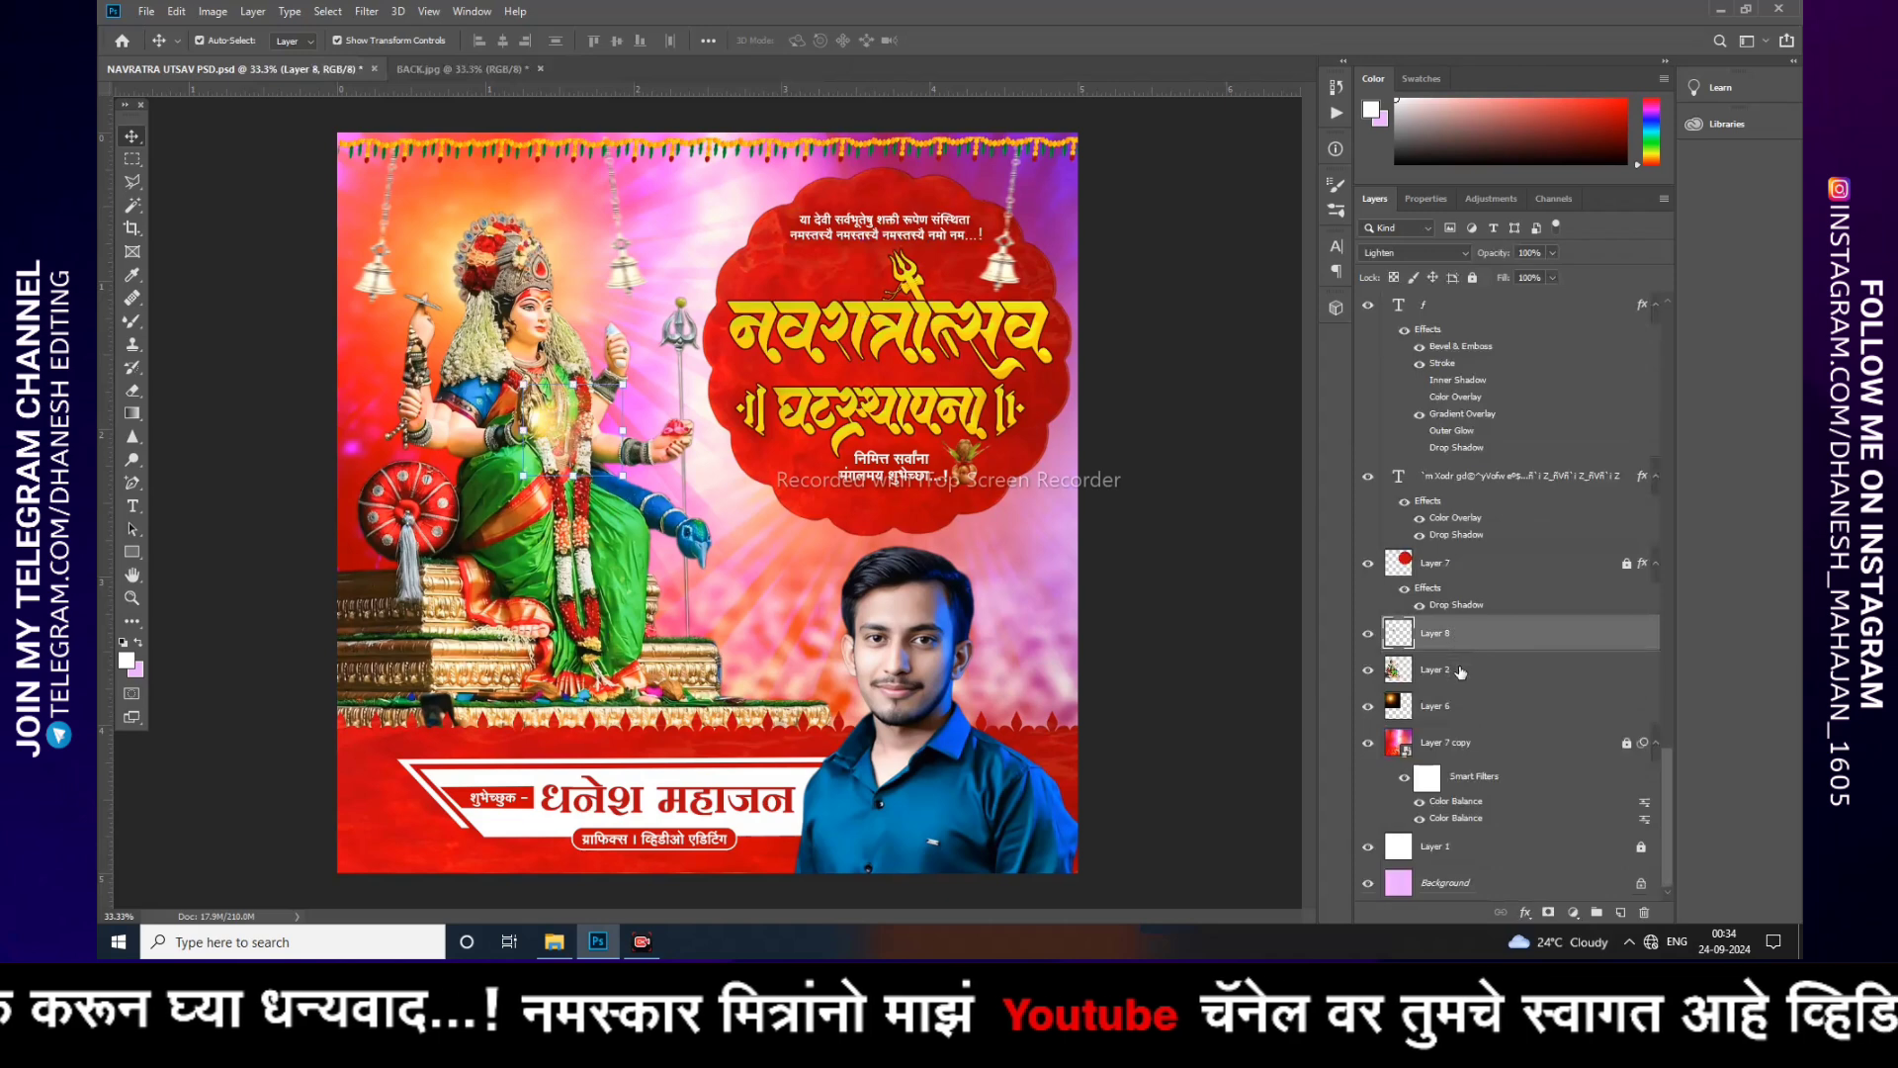
left_click(1459, 674)
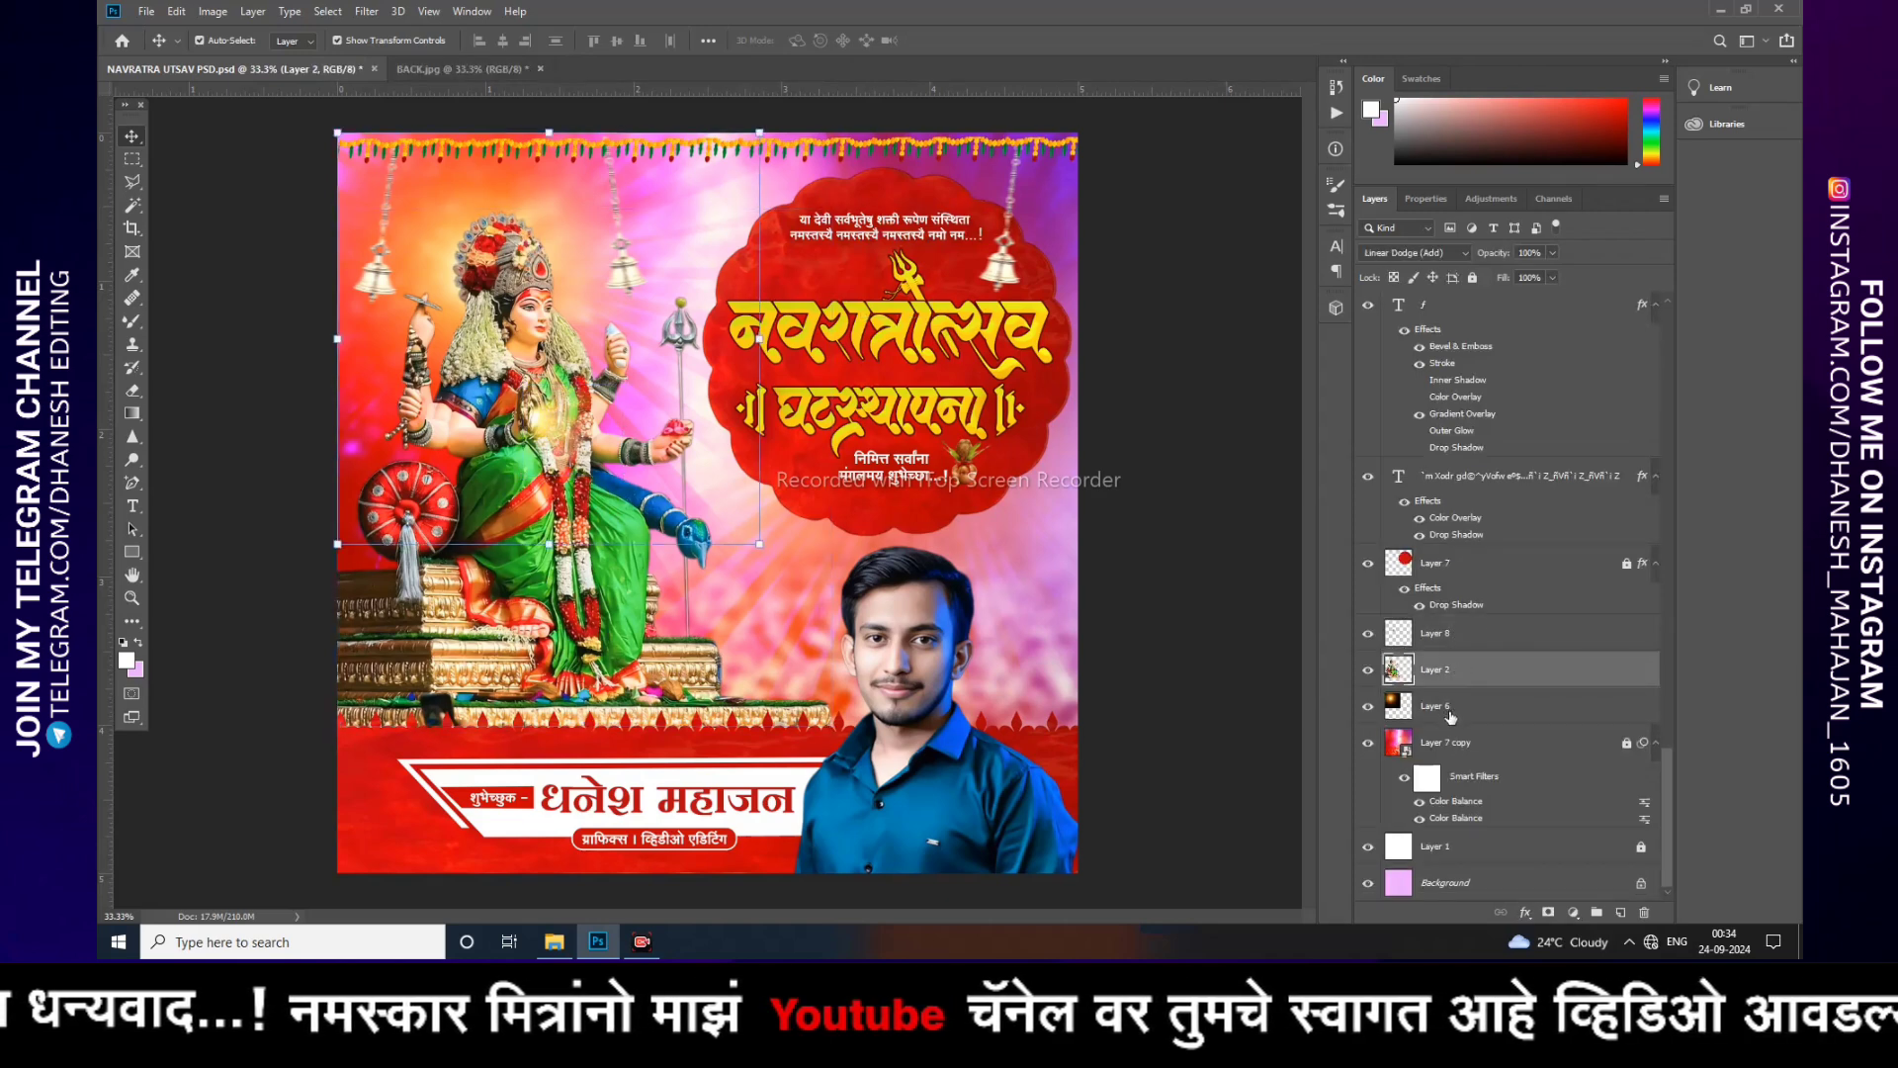
left_click(1451, 717)
left_click(1479, 749)
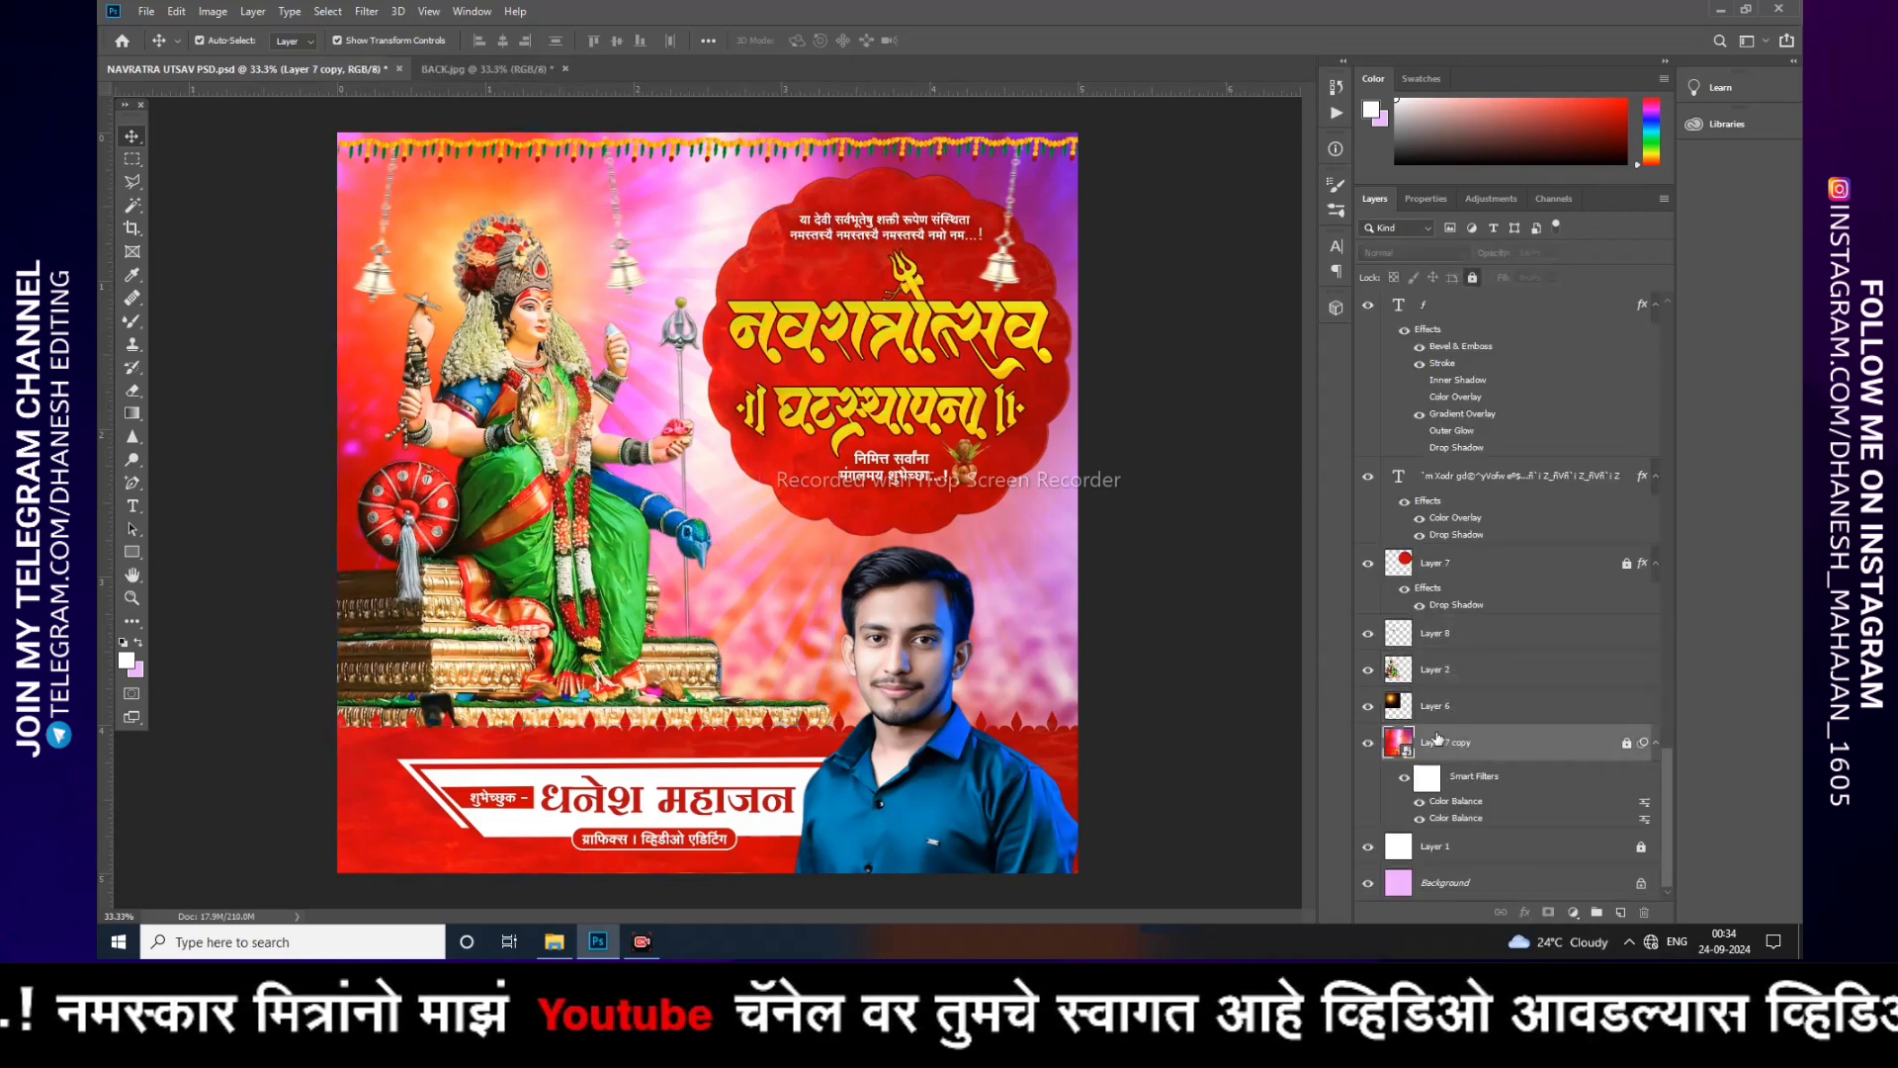
Step: Toggle the Layer 7 copy background layer off and on to compare the poster with and without it
left_click(1369, 742)
left_click(1369, 742)
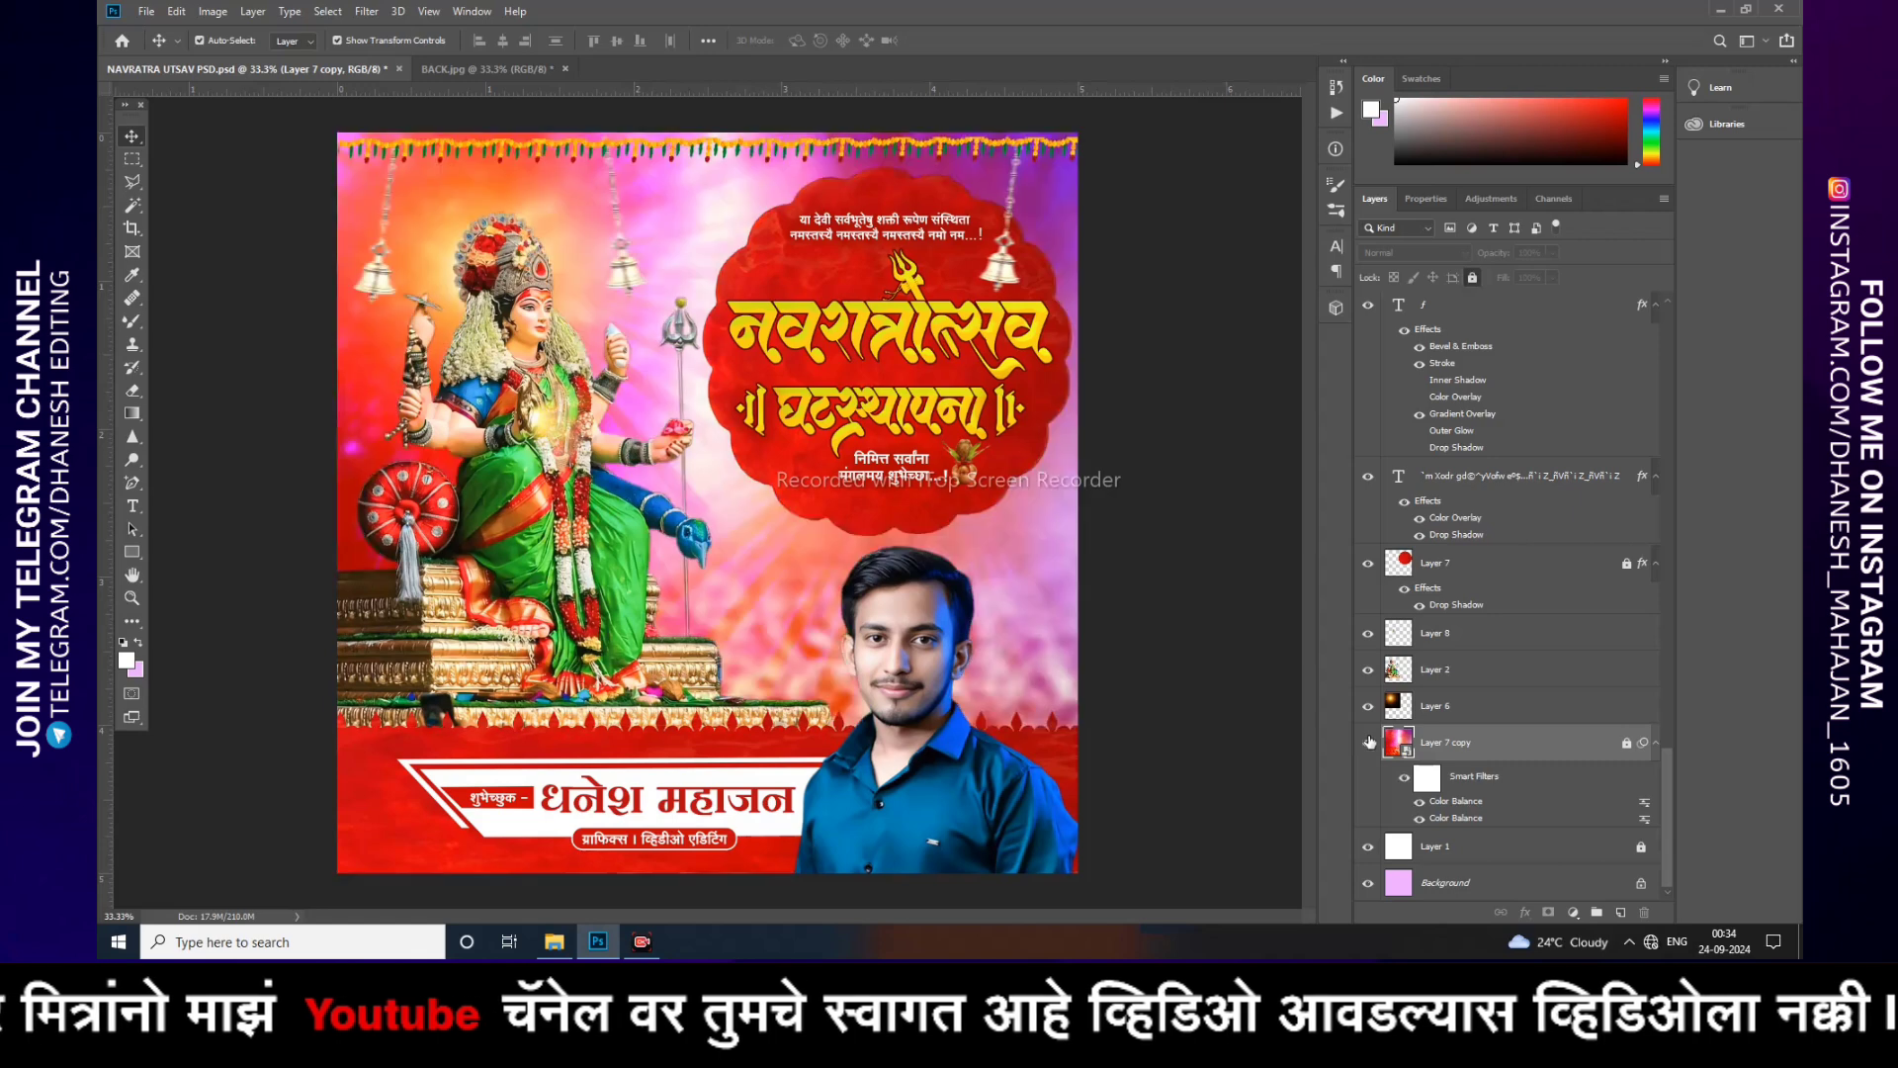
left_click(1369, 742)
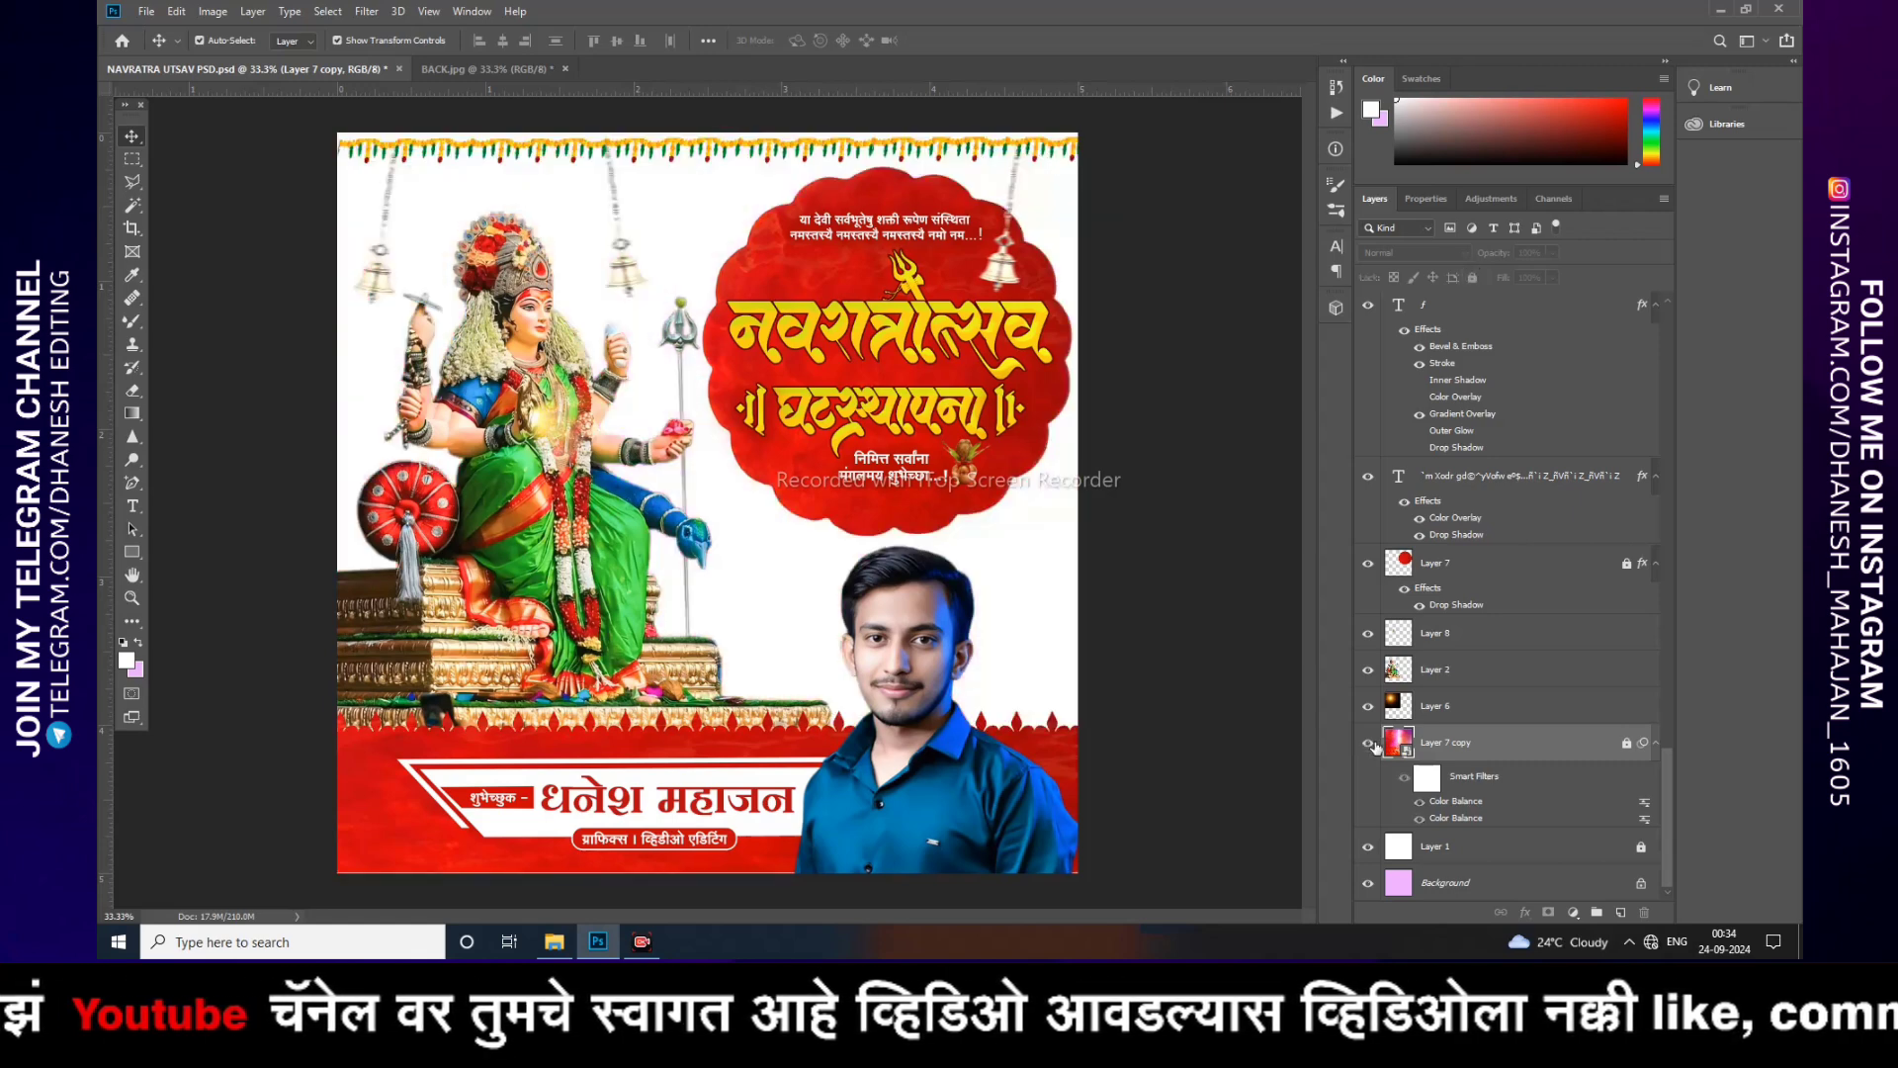
left_click(1369, 742)
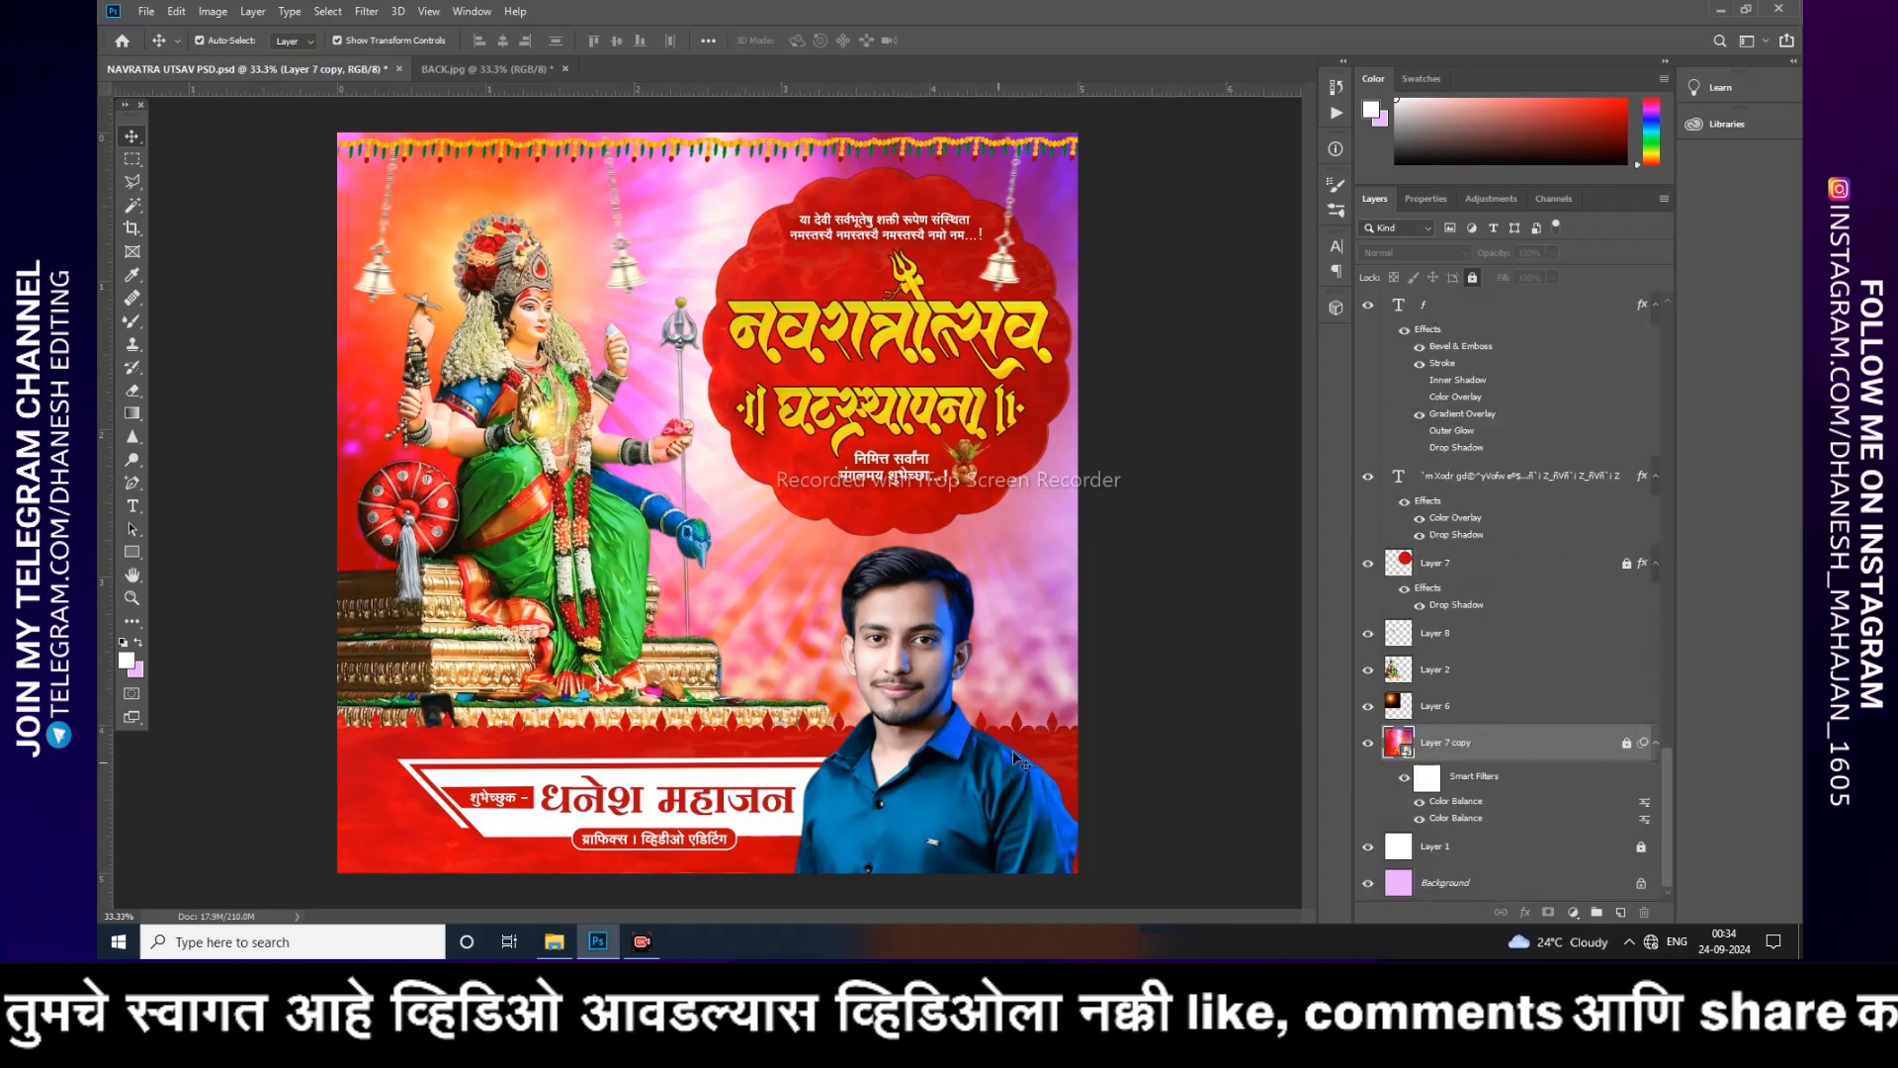
left_click(947, 654)
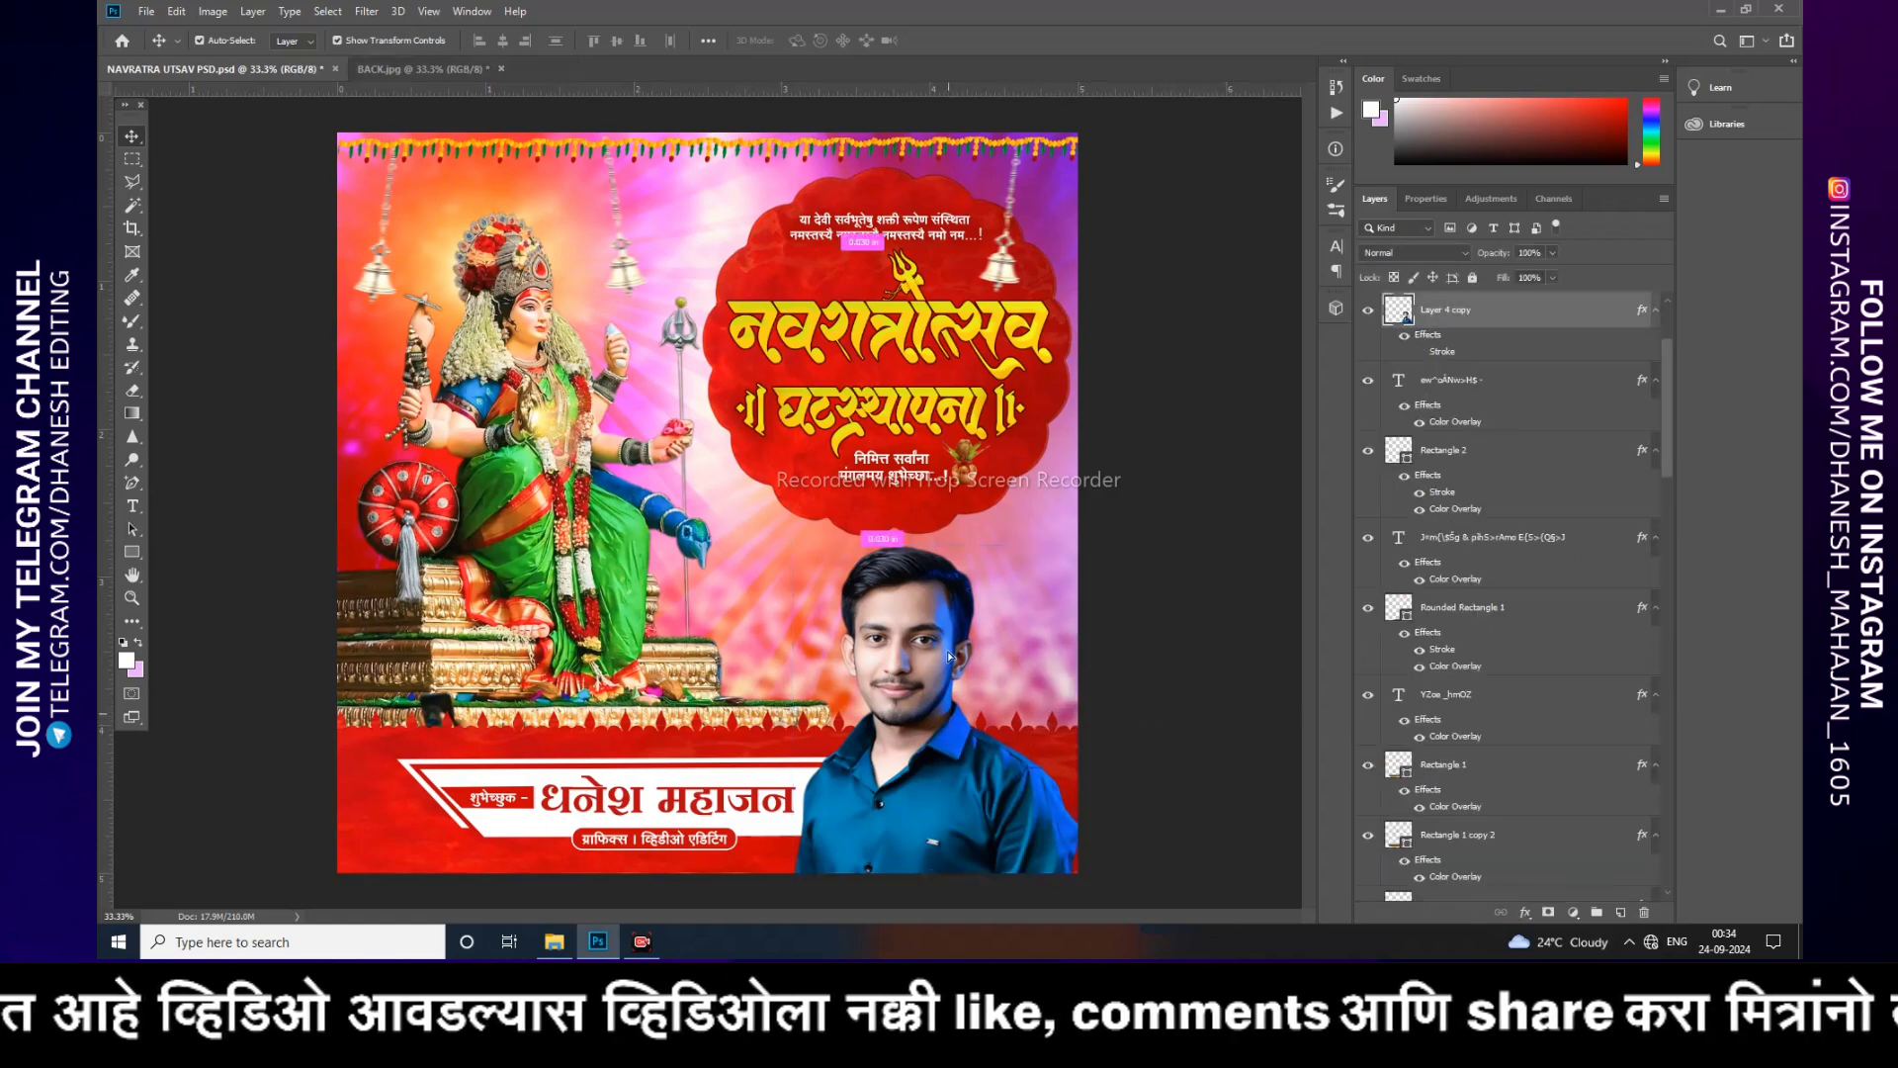
left_click_drag(947, 651, 909, 665)
key("ctrl+z")
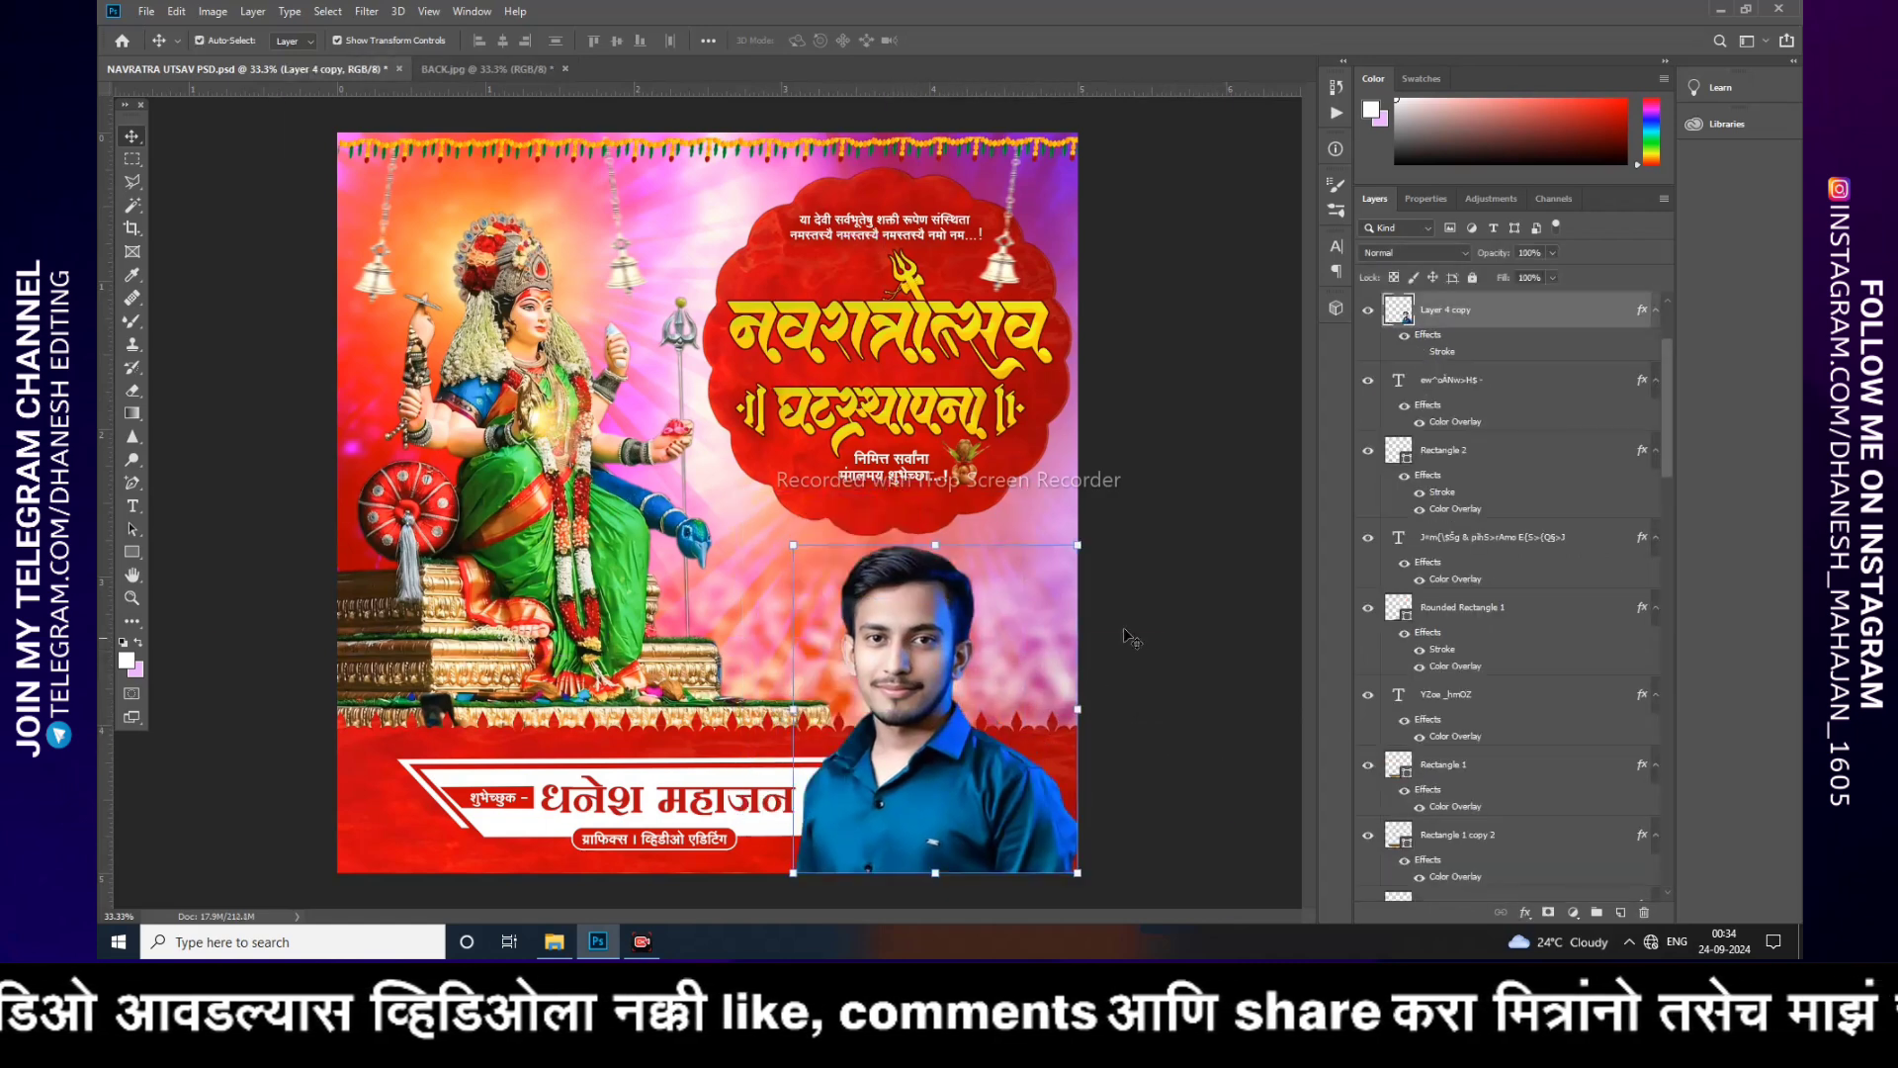
Step: Zoom in and out on the PSD poster to view the whole design
left_click(1201, 613)
key("ctrl+plus")
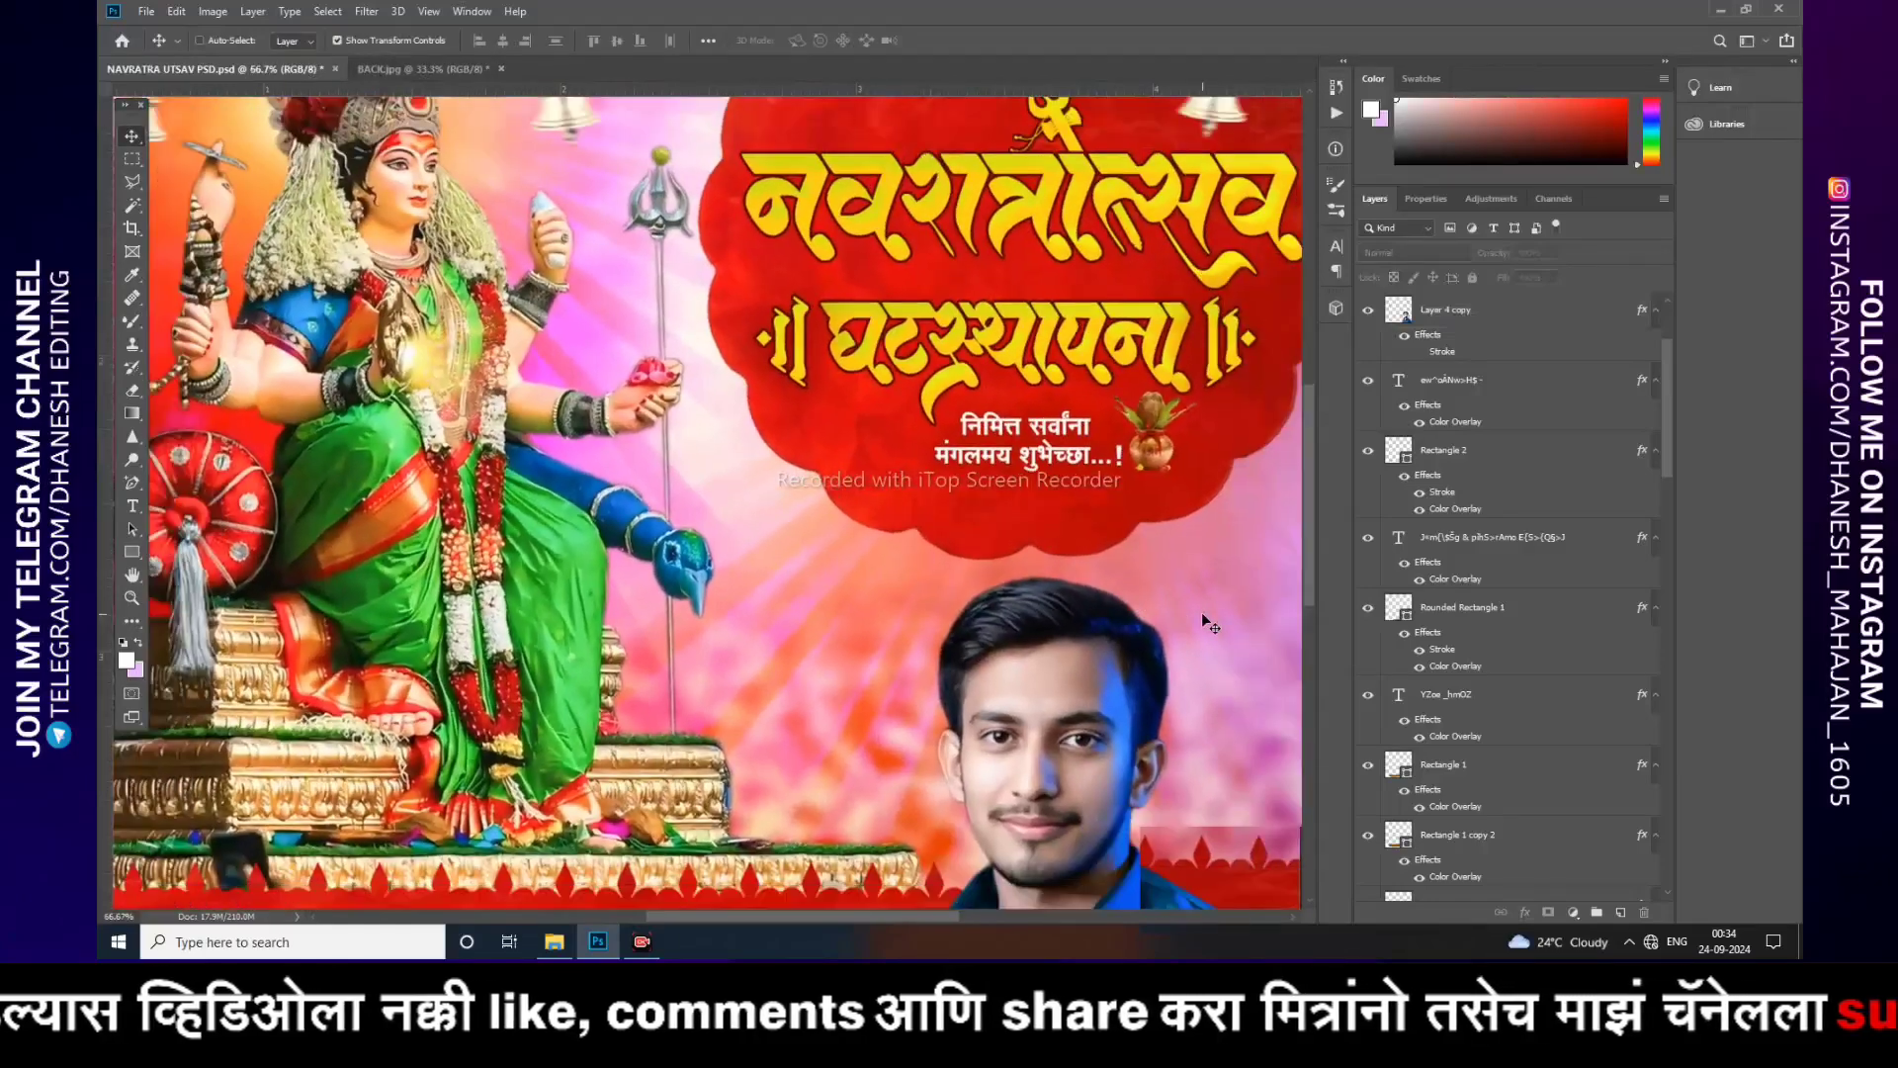
key("ctrl+minus")
key("ctrl+plus")
key("ctrl+minus")
key("ctrl+minus")
key("ctrl+minus")
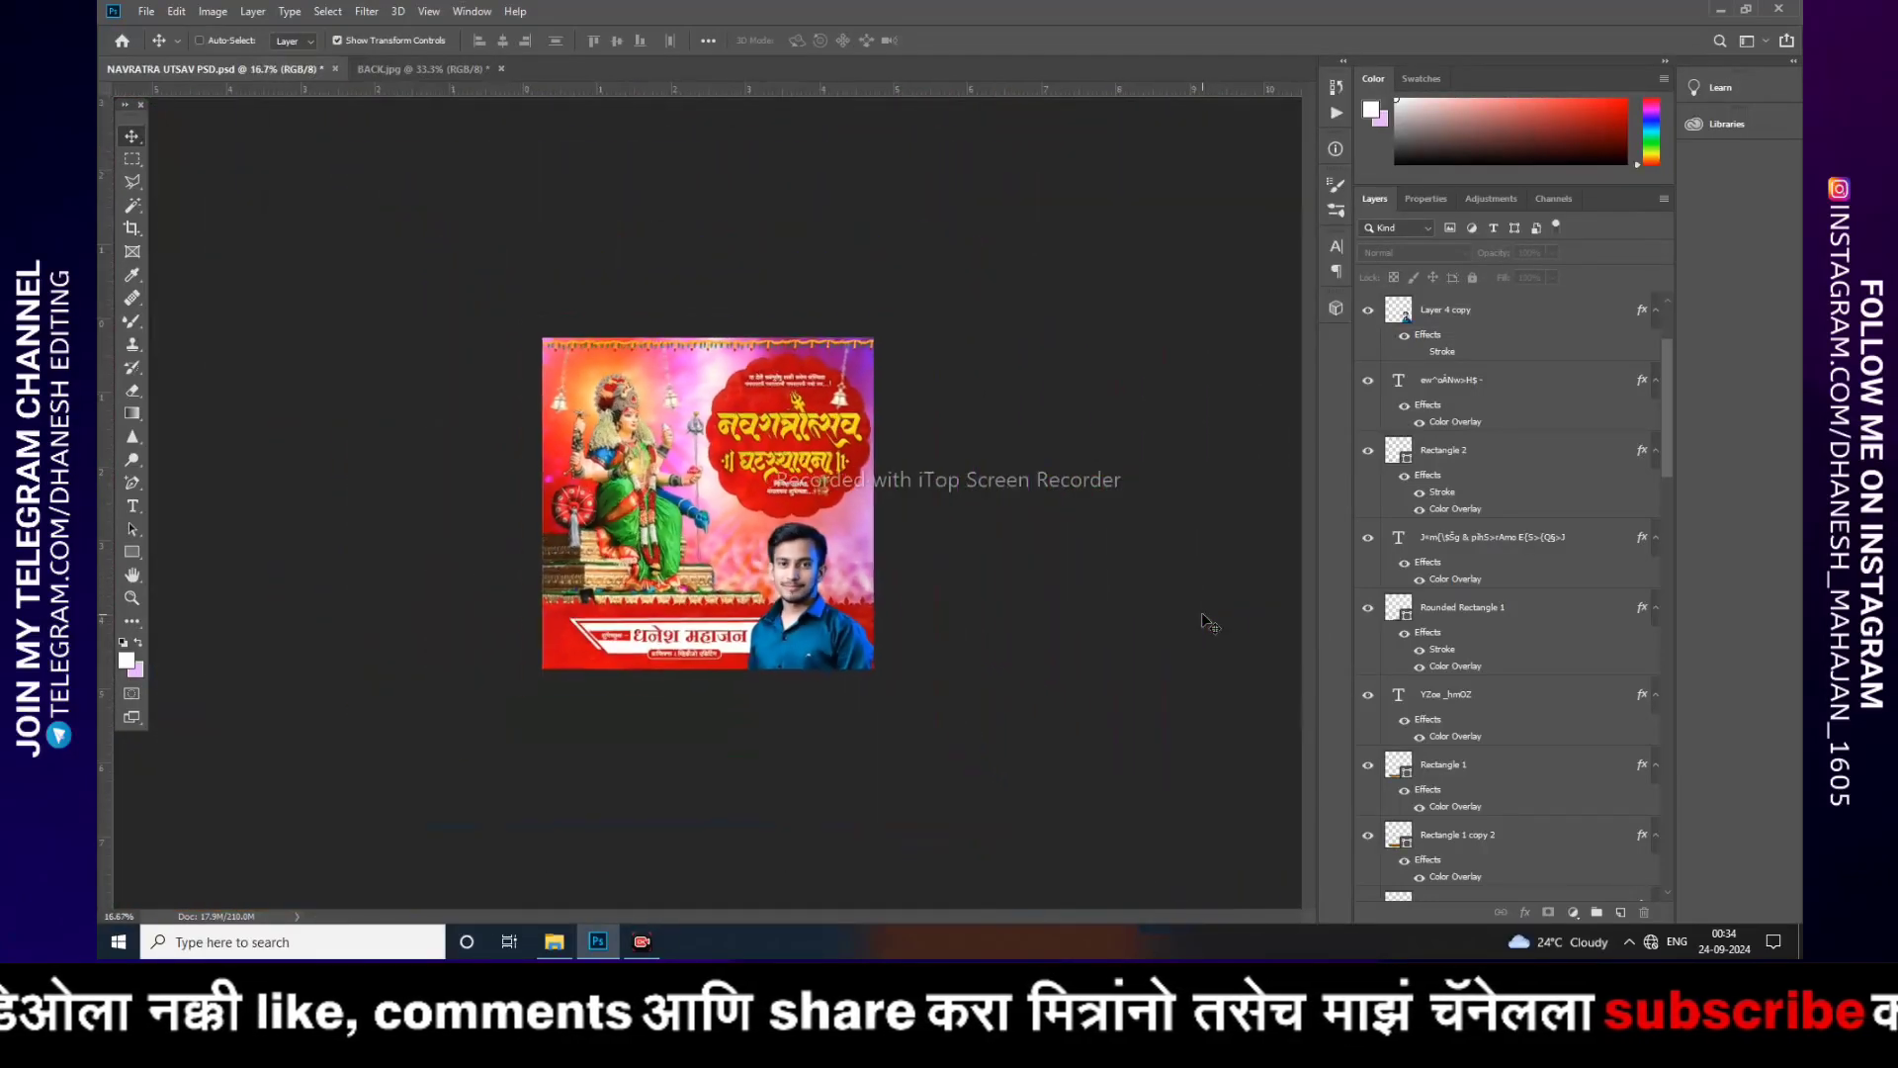
key("ctrl+plus")
key("ctrl+plus")
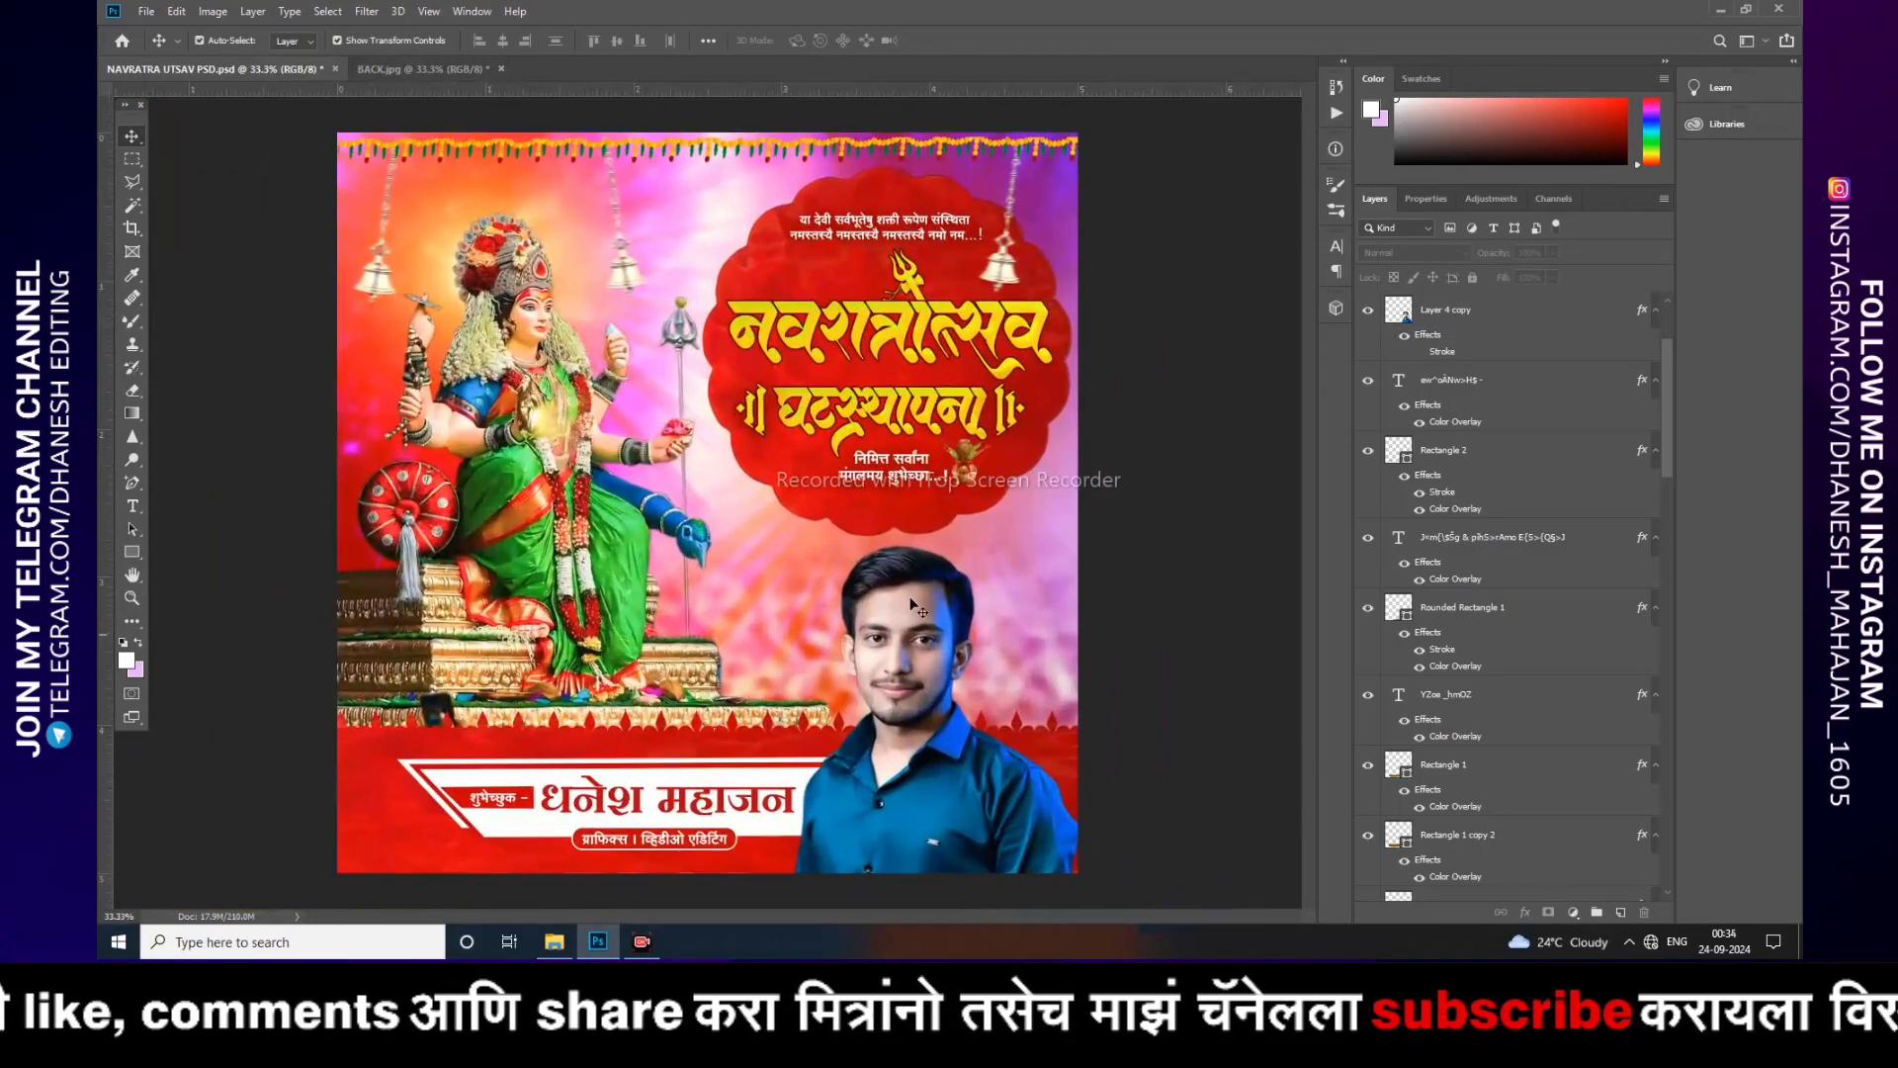